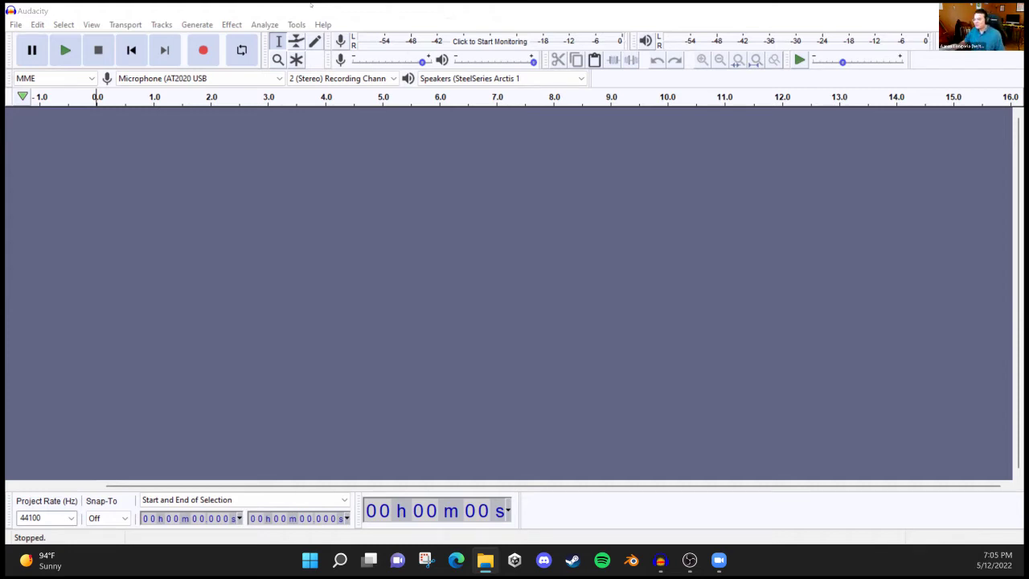
{"action": "left_click", "coordinate": [291, 354]}
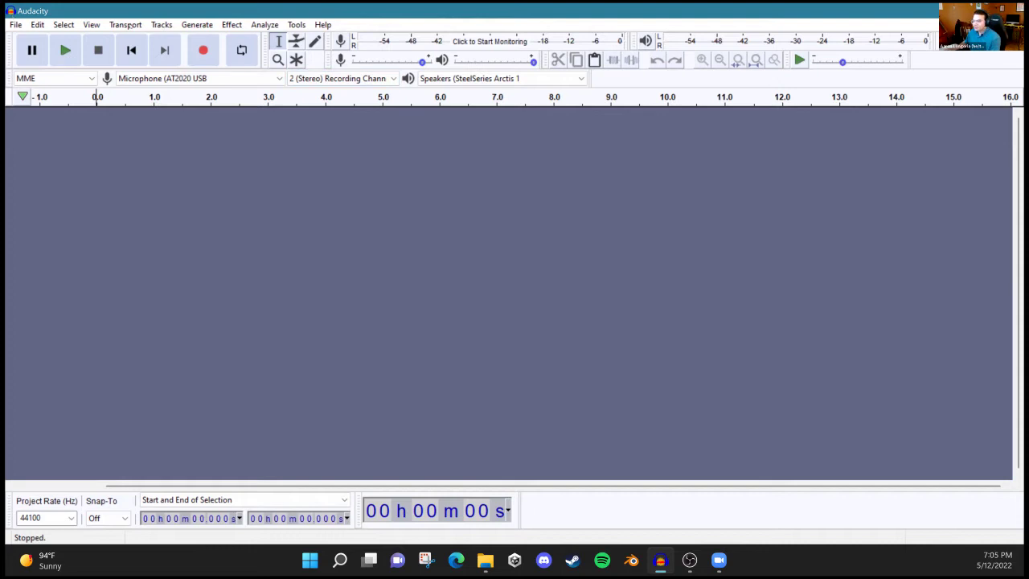
{"action": "left_click", "coordinate": [16, 25]}
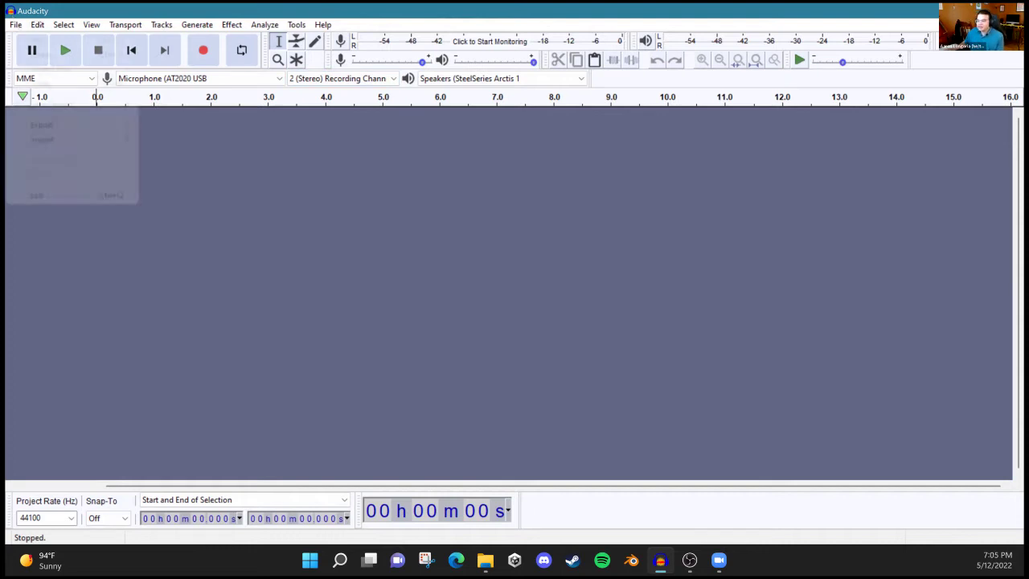
{"action": "key", "text": "Right"}
{"action": "key", "text": "Right"}
{"action": "key", "text": "Right"}
{"action": "key", "text": "Right"}
{"action": "key", "text": "Right"}
{"action": "key", "text": "Right"}
{"action": "key", "text": "Right"}
{"action": "key", "text": "Right"}
{"action": "key", "text": "Right"}
{"action": "key", "text": "Right"}
{"action": "key", "text": "Right"}
{"action": "key", "text": "Right"}
{"action": "key", "text": "Right"}
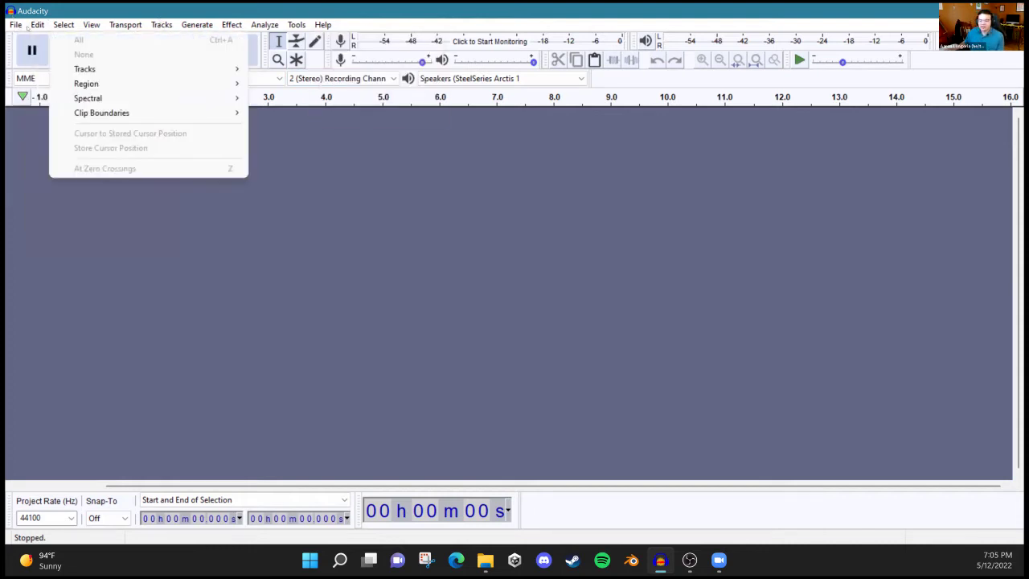
{"action": "key", "text": "Left"}
{"action": "key", "text": "Left"}
{"action": "key", "text": "Right"}
{"action": "key", "text": "Right"}
{"action": "key", "text": "Right"}
{"action": "key", "text": "Right"}
{"action": "key", "text": "Right"}
{"action": "key", "text": "Right"}
{"action": "key", "text": "Right"}
{"action": "key", "text": "Right"}
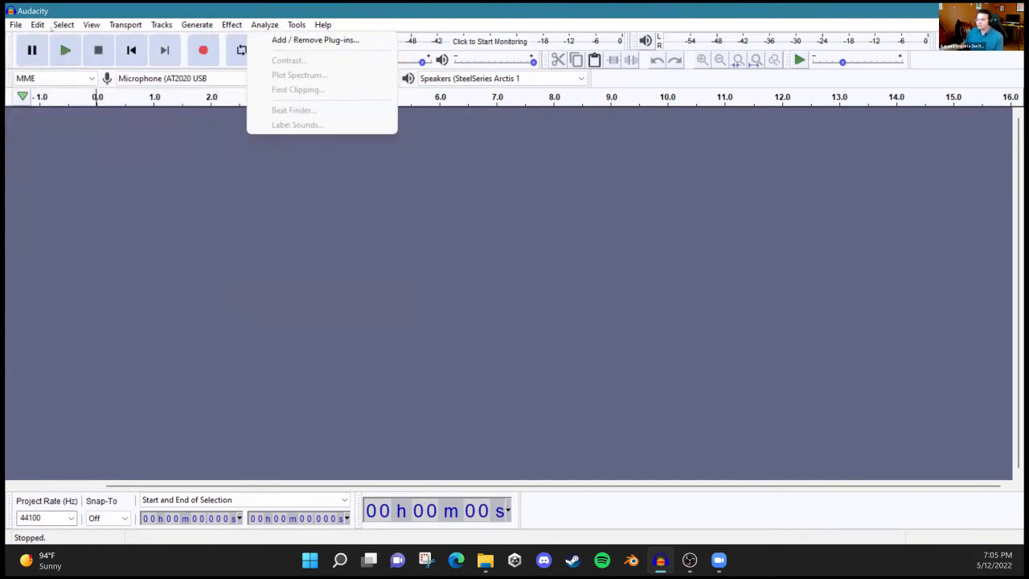
{"action": "key", "text": "Right"}
{"action": "key", "text": "Right"}
{"action": "key", "text": "Right"}
{"action": "key", "text": "Right"}
{"action": "key", "text": "Right"}
{"action": "key", "text": "Escape"}
{"action": "left_click", "coordinate": [15, 24]}
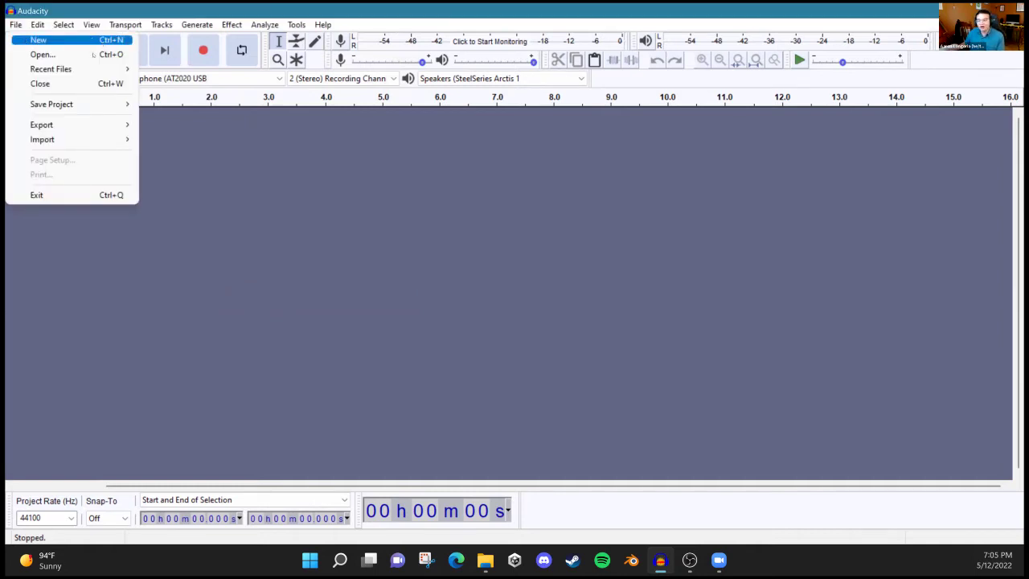
{"action": "mouse_move", "coordinate": [102, 70]}
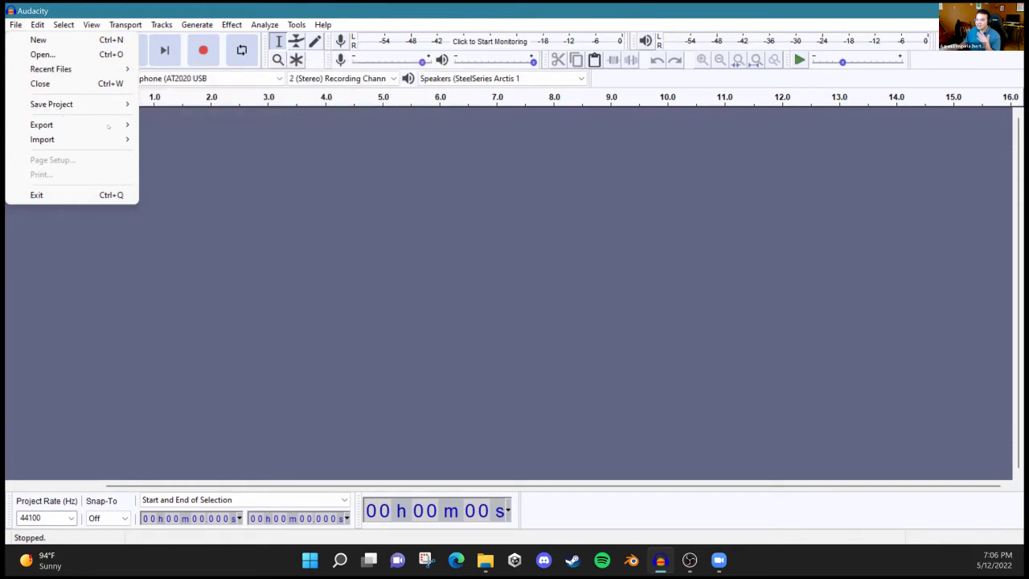
{"action": "mouse_move", "coordinate": [112, 139]}
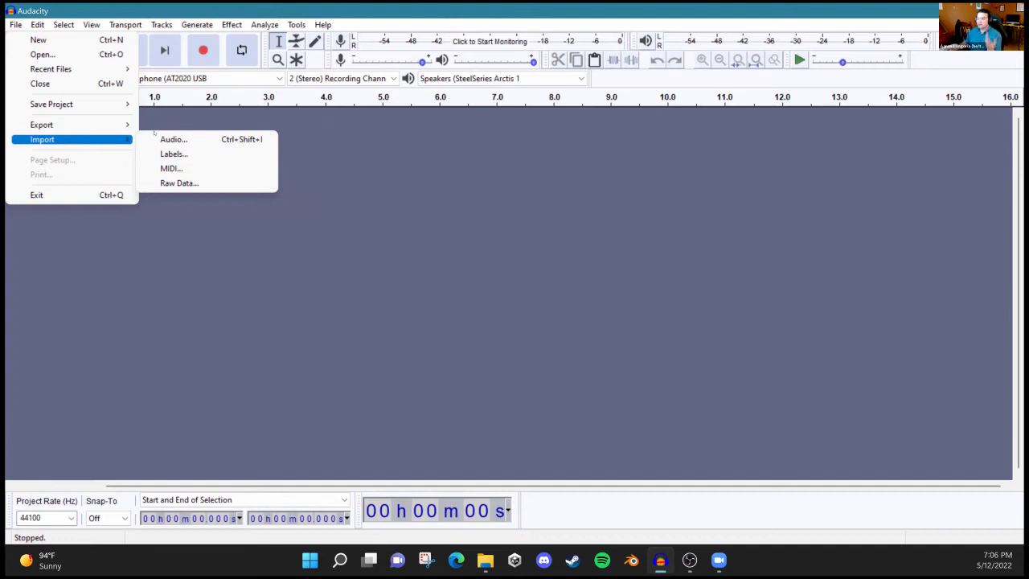
{"action": "mouse_move", "coordinate": [42, 27]}
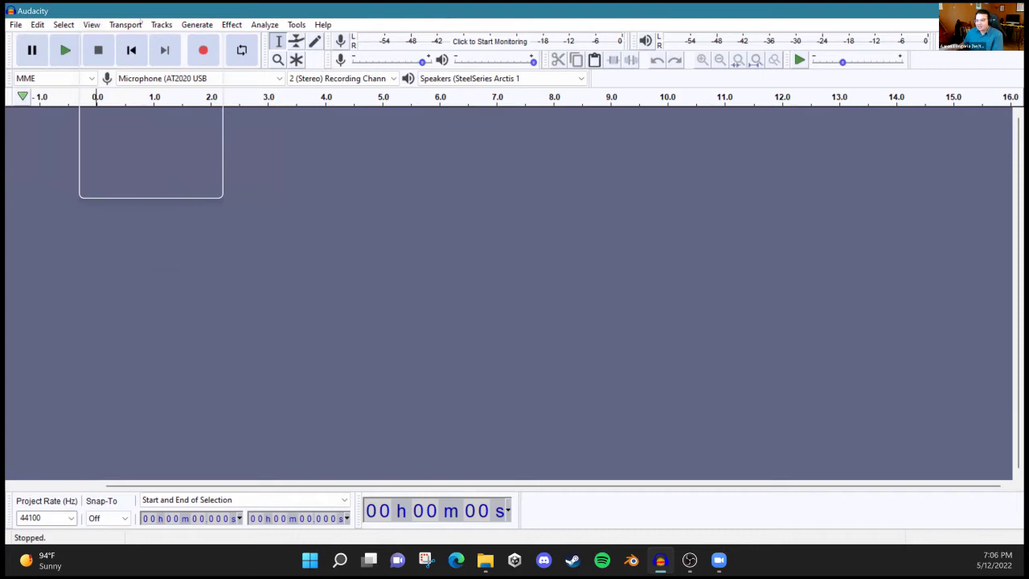
{"action": "mouse_move", "coordinate": [162, 24]}
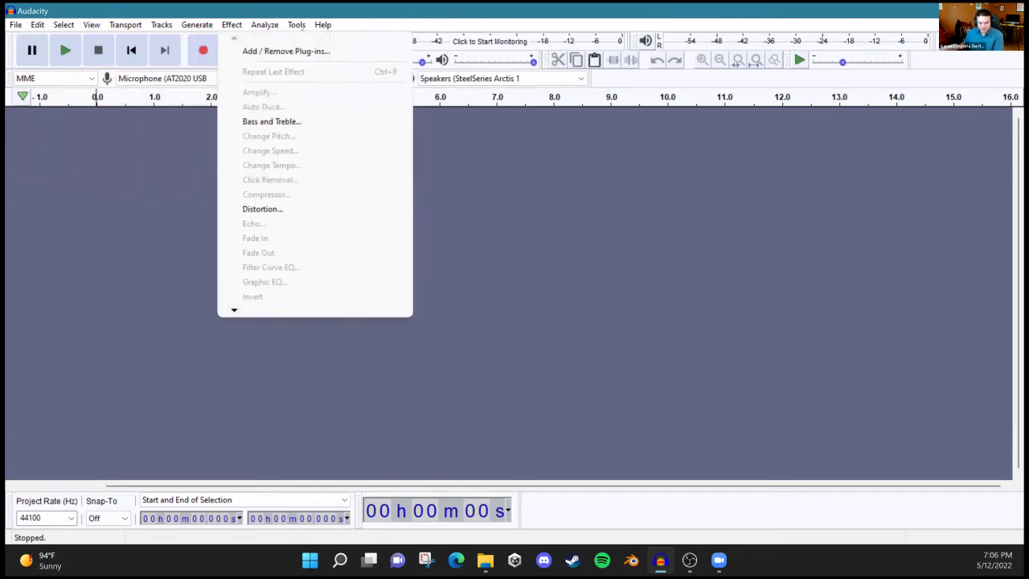
{"action": "mouse_move", "coordinate": [306, 28]}
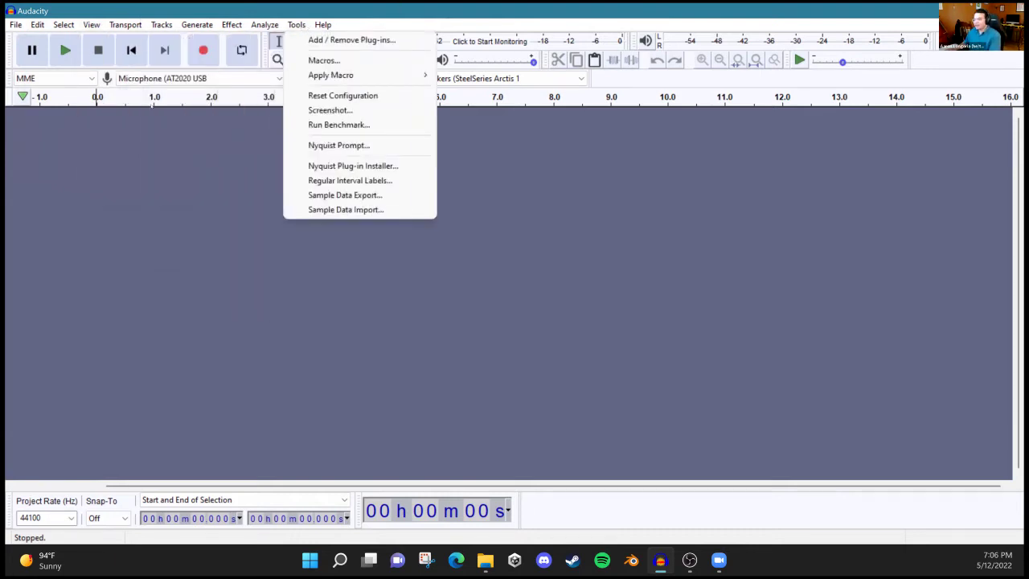
{"action": "left_click", "coordinate": [34, 51]}
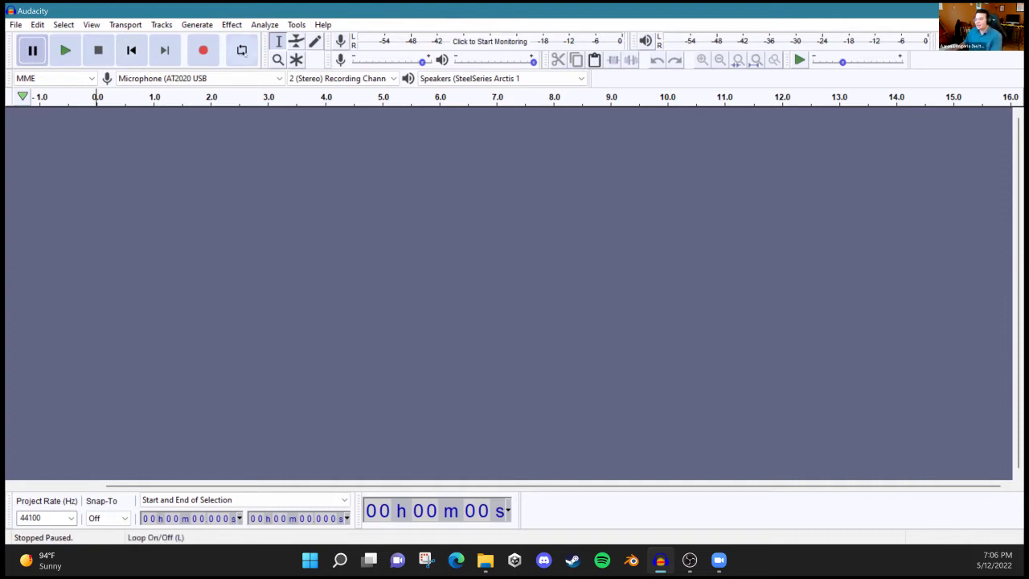
{"action": "left_click", "coordinate": [32, 55]}
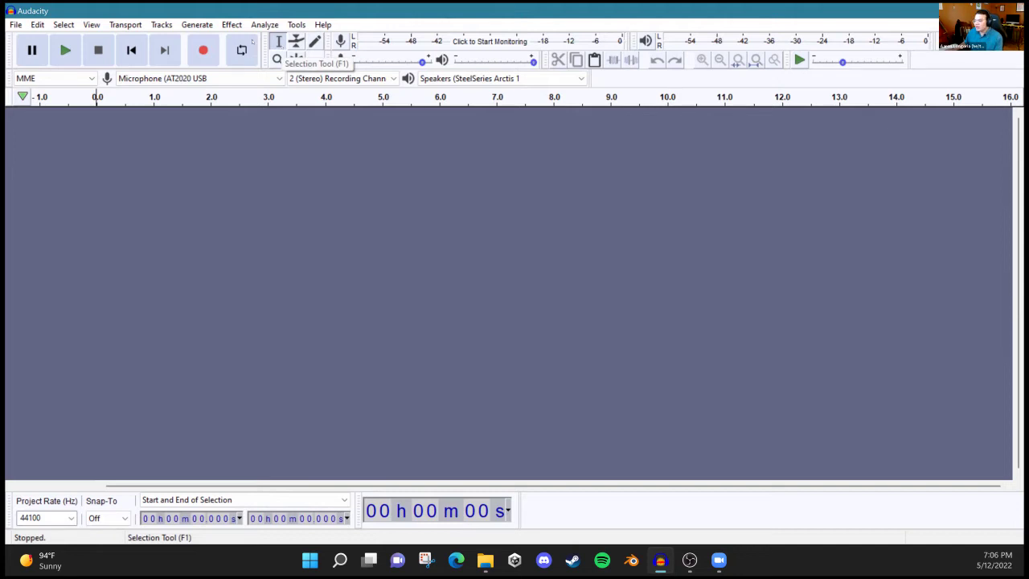
Step: Open the recent project testrecording.aup3
{"action": "left_click", "coordinate": [15, 24]}
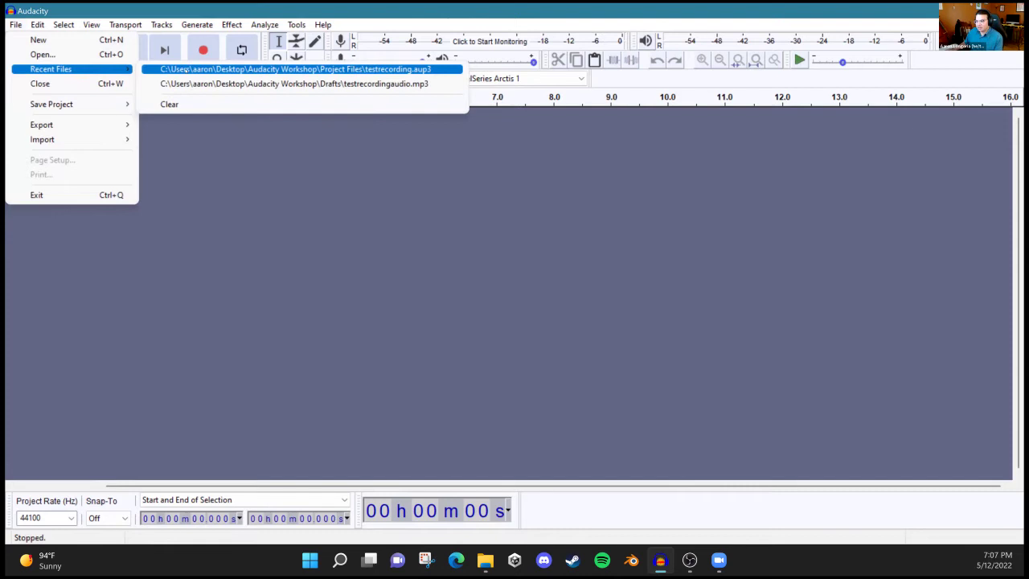
{"action": "left_click", "coordinate": [295, 69]}
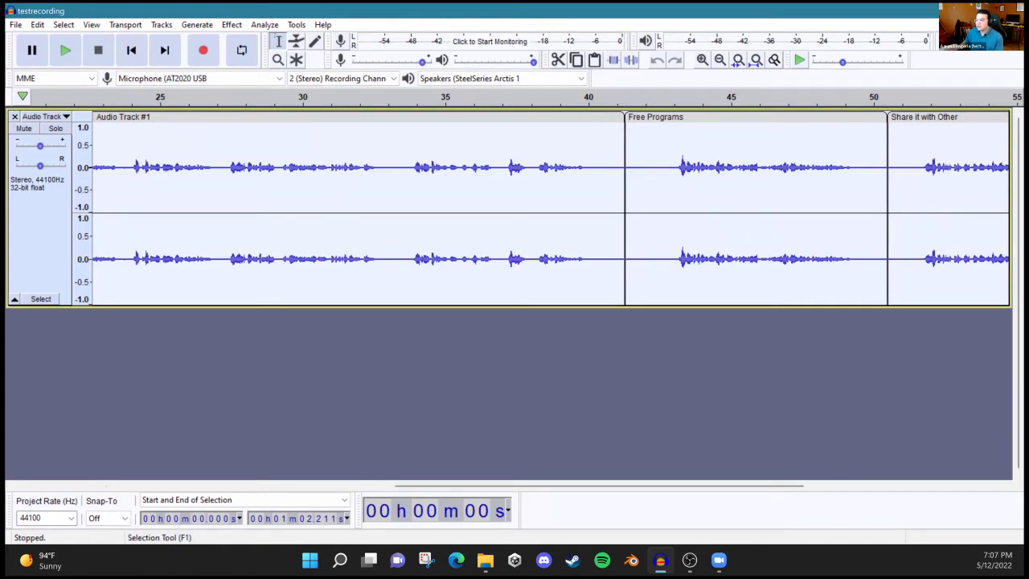
Step: Place the cursor at several points along the track and select the audio from about 27.05 s to 33.32 s
{"action": "left_click", "coordinate": [226, 131]}
{"action": "left_click", "coordinate": [349, 157]}
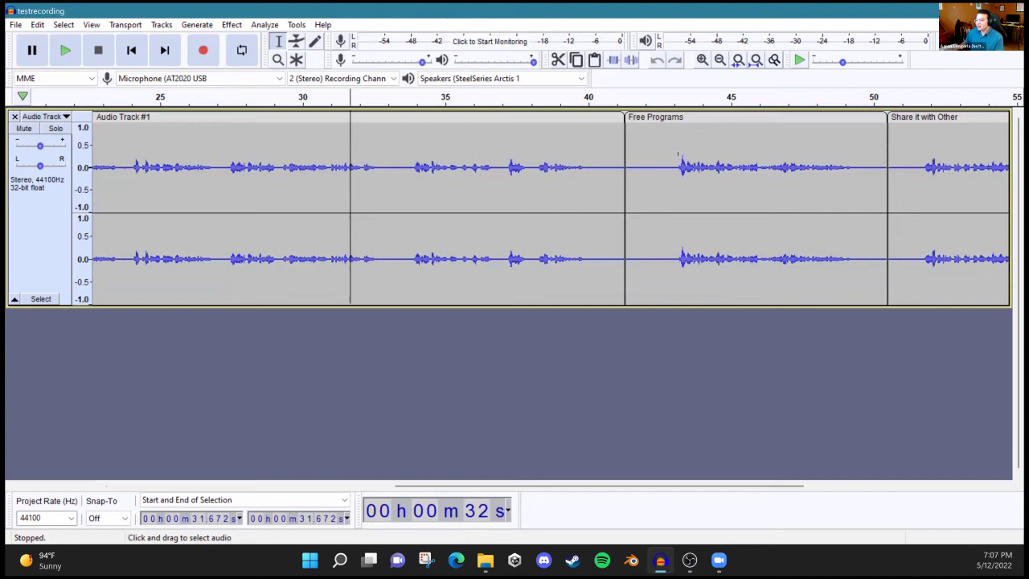
{"action": "left_click", "coordinate": [709, 157]}
{"action": "left_click", "coordinate": [943, 151]}
{"action": "left_click", "coordinate": [775, 168]}
{"action": "left_click", "coordinate": [611, 176]}
{"action": "left_click", "coordinate": [432, 183]}
{"action": "left_click", "coordinate": [218, 177]}
{"action": "left_click_drag", "start_coordinate": [218, 176], "coordinate": [397, 187]}
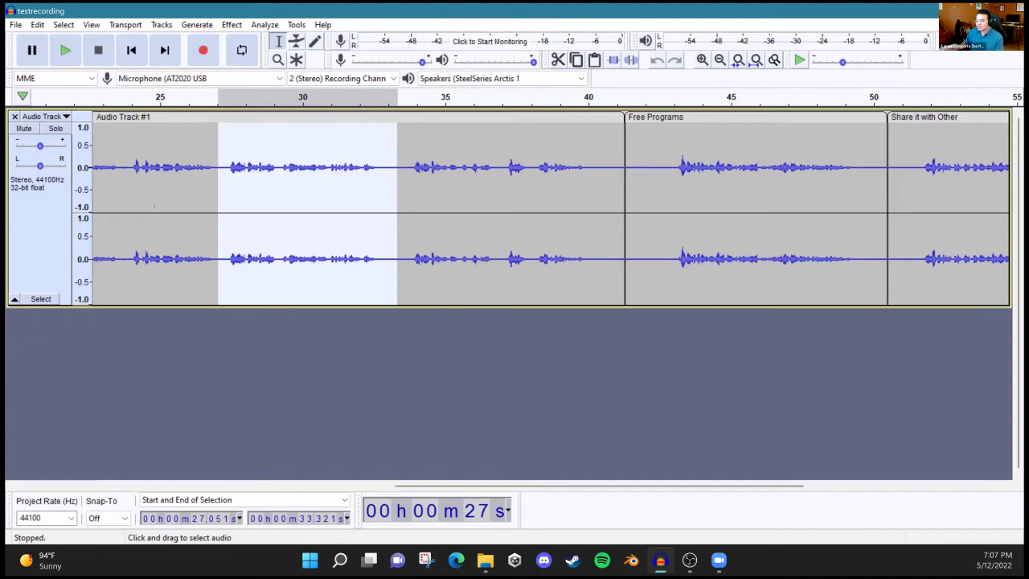
Step: Clear the audio selection and place the cursor at about 26.96 s in the Audio Track #1 clip
{"action": "left_click", "coordinate": [274, 198]}
{"action": "left_click", "coordinate": [423, 180]}
{"action": "left_click", "coordinate": [655, 173]}
{"action": "left_click", "coordinate": [683, 172]}
{"action": "left_click", "coordinate": [478, 177]}
{"action": "left_click", "coordinate": [230, 189]}
{"action": "left_click", "coordinate": [215, 181]}
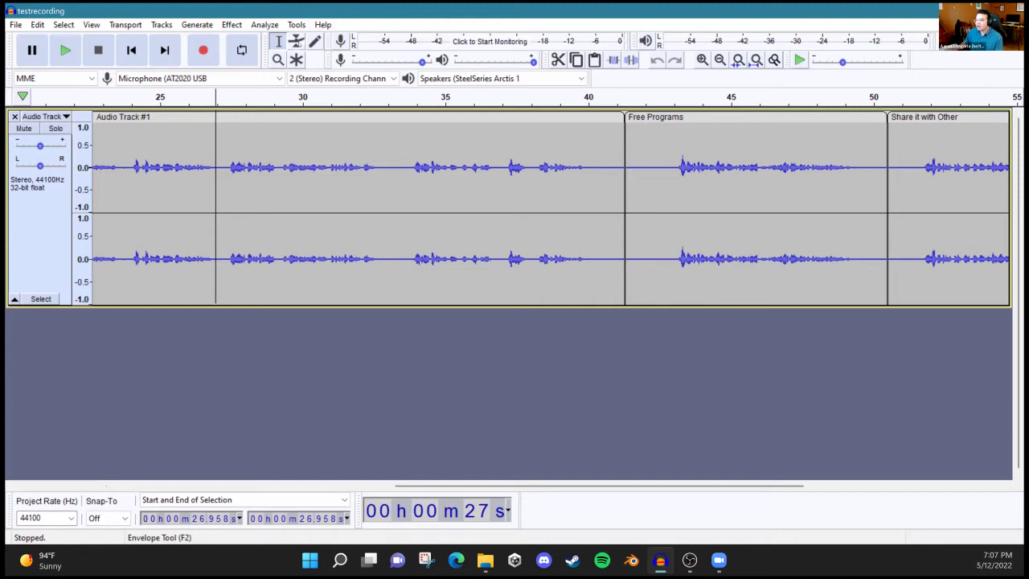
Step: With the Envelope tool, lower the Audio Track #1 clip's amplitude to about half and raise it from points near 28, 33 and 35 s
{"action": "left_click", "coordinate": [297, 41]}
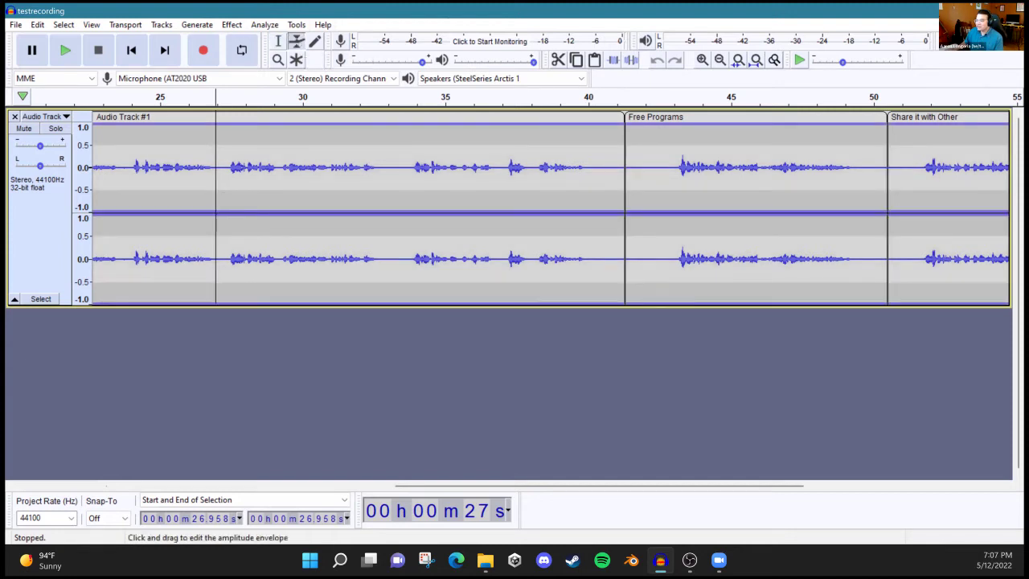
{"action": "left_click", "coordinate": [221, 143]}
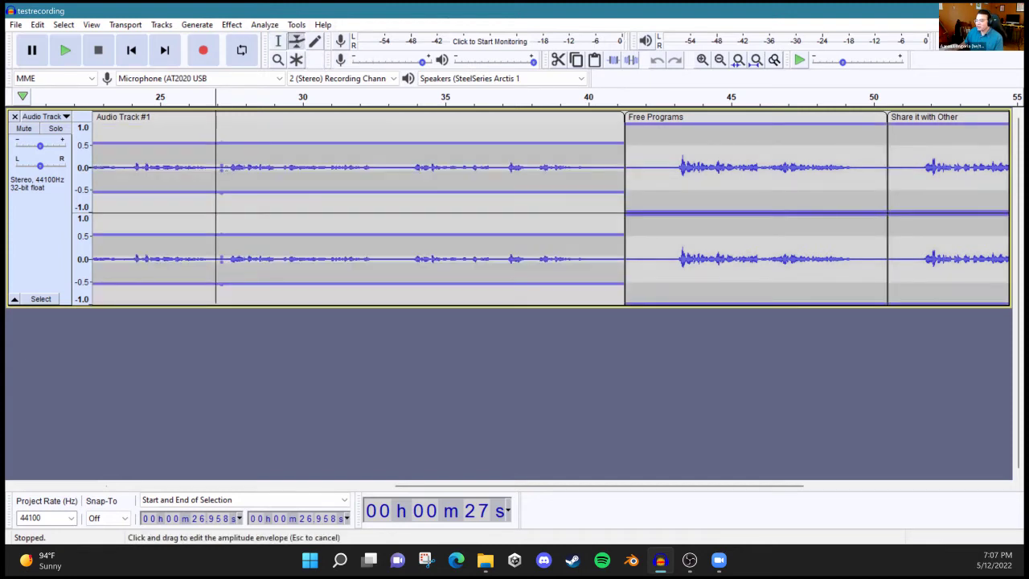
{"action": "mouse_move", "coordinate": [231, 167]}
{"action": "left_mouse_down"}
{"action": "mouse_move", "coordinate": [232, 183]}
{"action": "mouse_move", "coordinate": [239, 148]}
{"action": "left_mouse_up"}
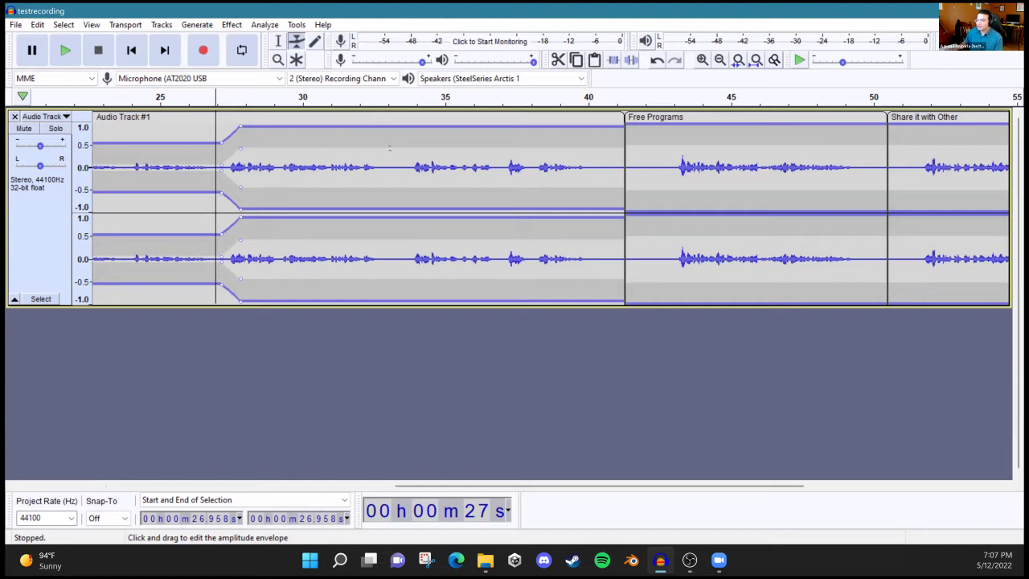
{"action": "left_click_drag", "start_coordinate": [413, 146], "coordinate": [437, 130]}
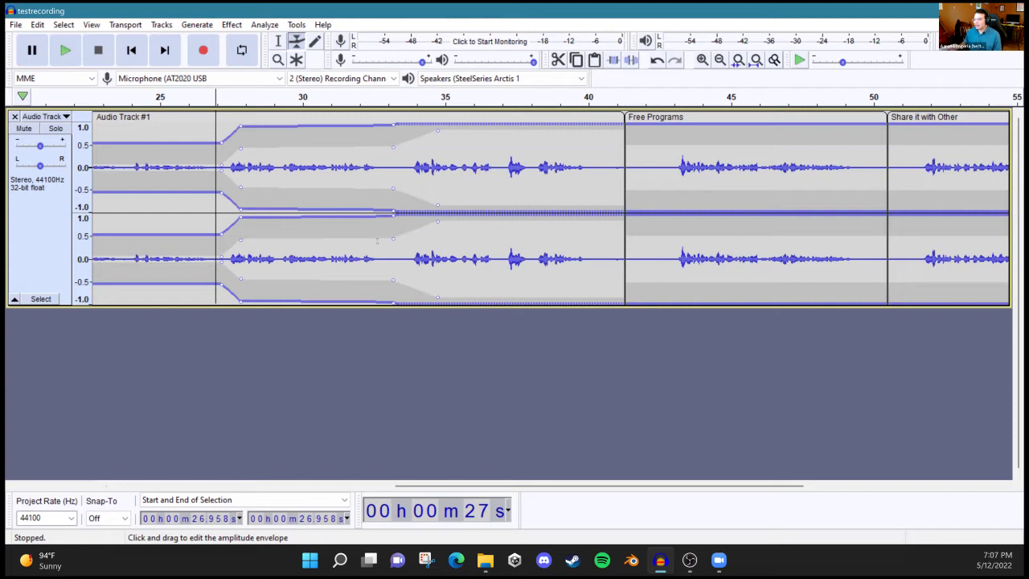
Step: Undo all the envelope edits on the Audio Track #1 clip and return to the Selection tool
{"action": "key", "text": "ctrl+z"}
{"action": "key", "text": "ctrl+z"}
{"action": "key", "text": "ctrl+z"}
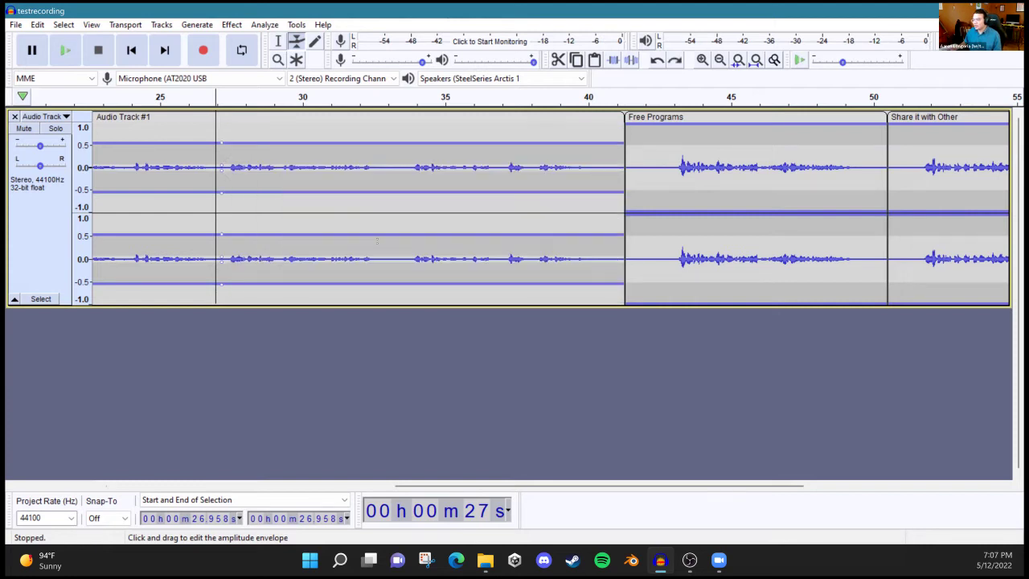
{"action": "key", "text": "ctrl+z"}
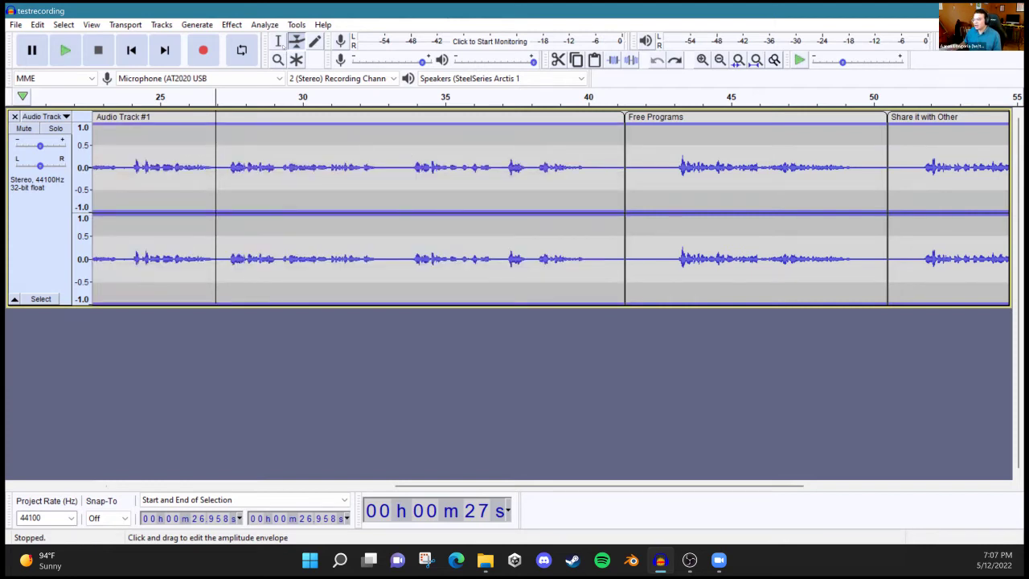
{"action": "left_click", "coordinate": [279, 42]}
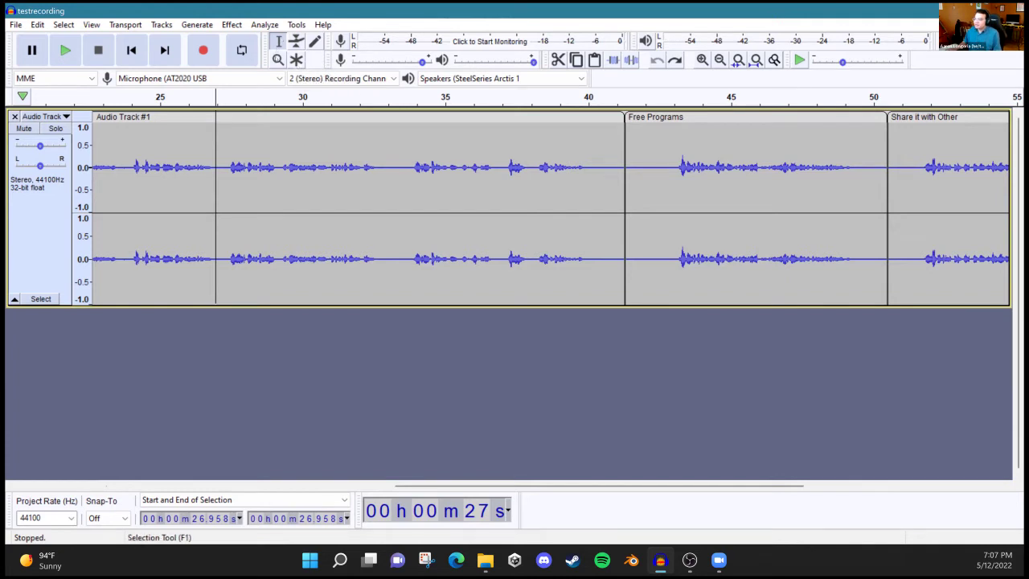
Step: With the Zoom tool, magnify the waveform between about 30.32 s and 30.56 s
{"action": "left_click", "coordinate": [278, 60]}
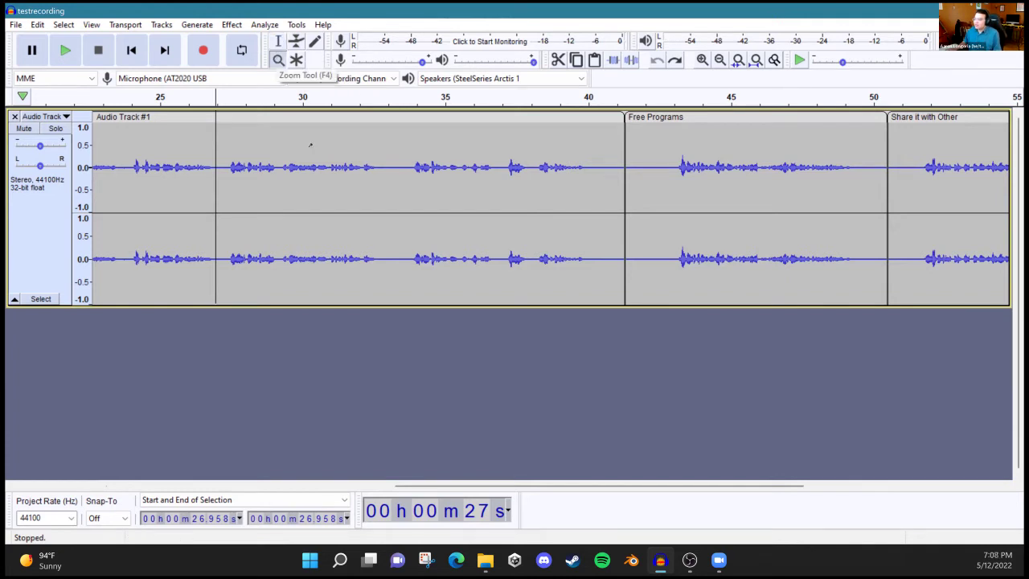
{"action": "left_click", "coordinate": [311, 146]}
{"action": "left_click_drag", "start_coordinate": [333, 161], "coordinate": [538, 157]}
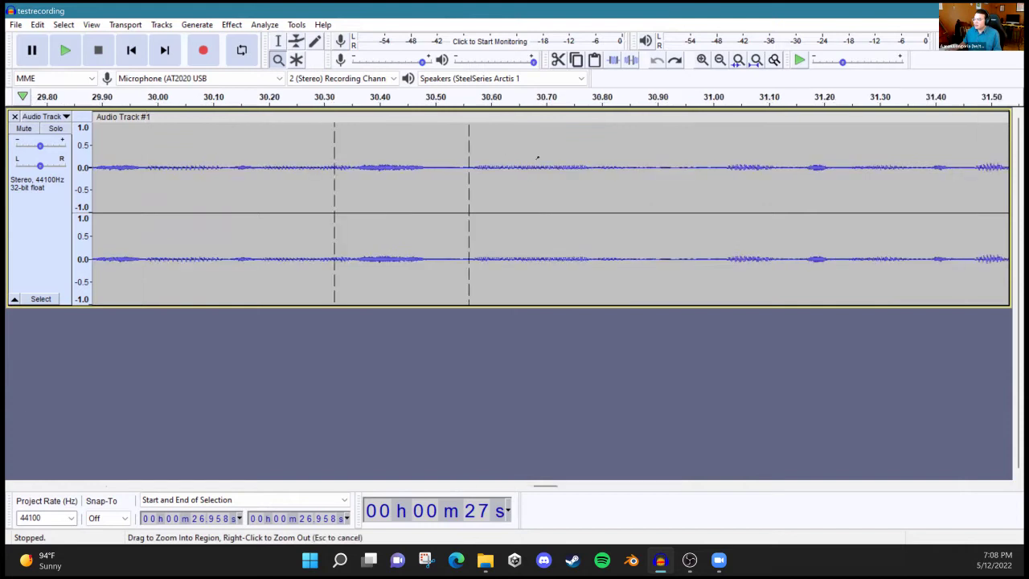
{"action": "left_click_drag", "start_coordinate": [334, 167], "coordinate": [469, 167]}
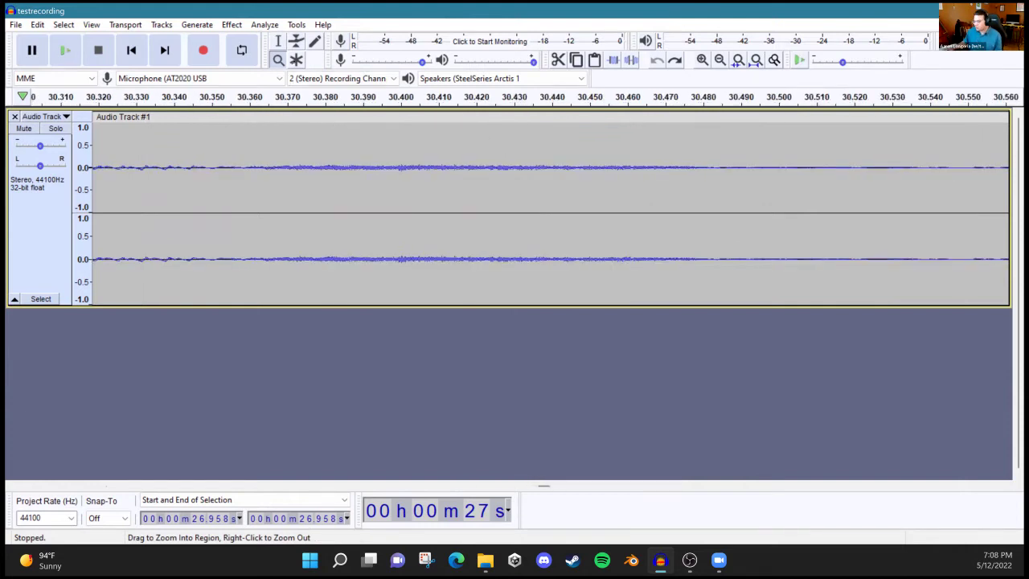
Step: Zoom the timeline back out until the last clips at the end of the track are in view
{"action": "right_click", "coordinate": [282, 132]}
{"action": "right_click", "coordinate": [282, 132]}
{"action": "right_click", "coordinate": [282, 133]}
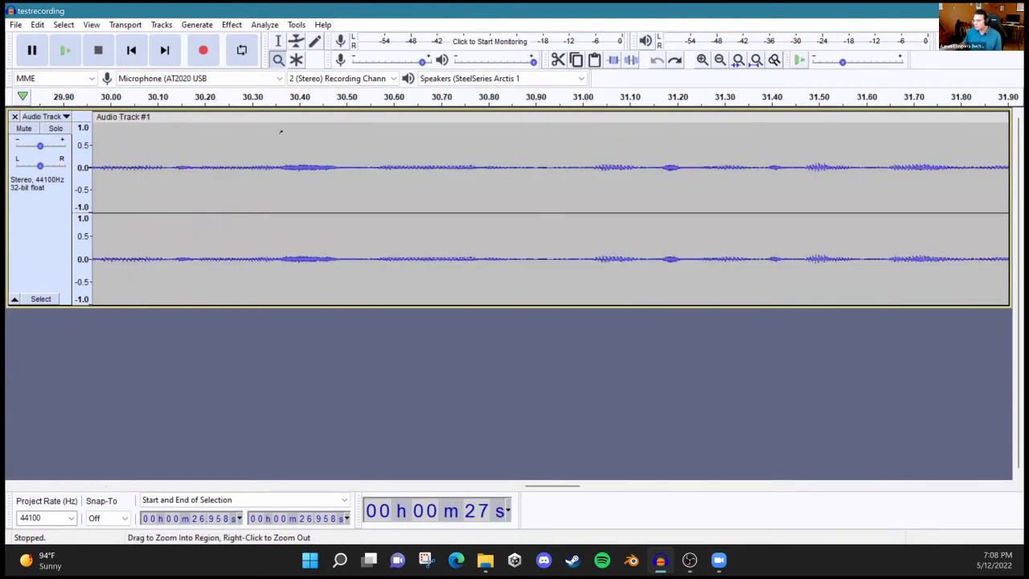
{"action": "right_click", "coordinate": [280, 133]}
{"action": "right_click", "coordinate": [280, 132]}
{"action": "right_click", "coordinate": [280, 130]}
{"action": "right_click", "coordinate": [278, 127]}
{"action": "right_click", "coordinate": [275, 123]}
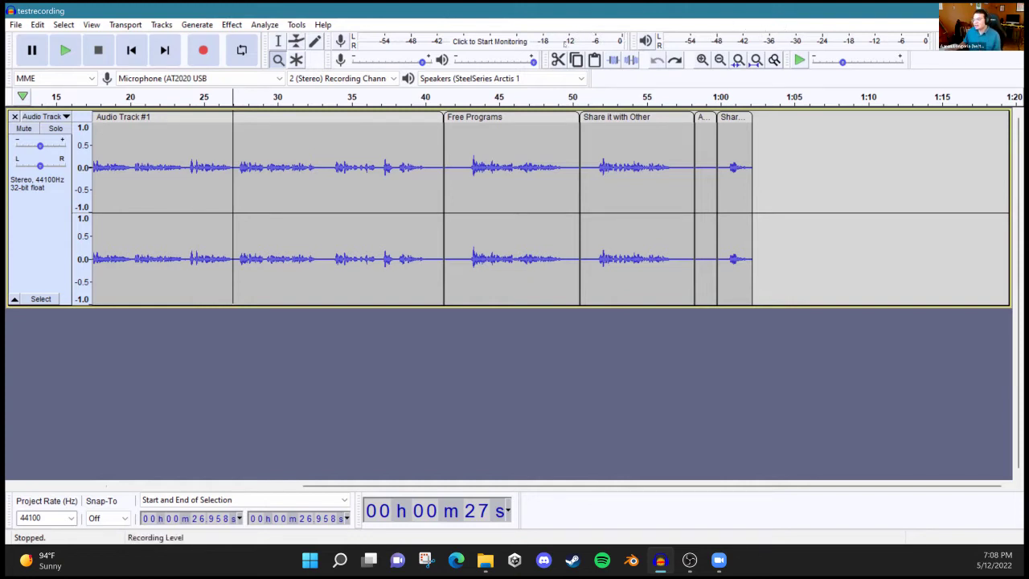
Step: Start monitoring the microphone's recording level
{"action": "left_click", "coordinate": [498, 46]}
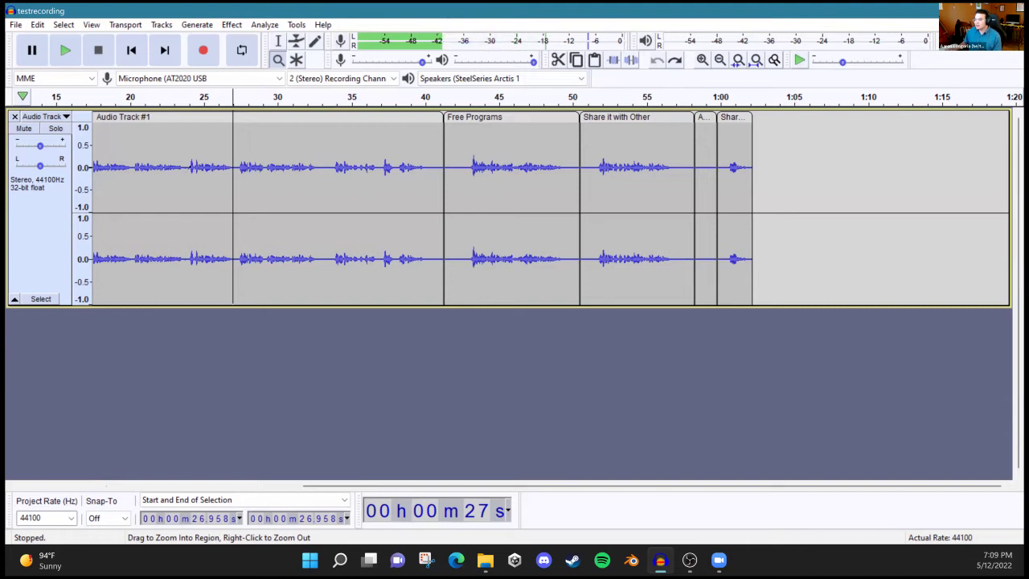
Step: With the Selection tool, place the cursor at about 15.2 s in the Audio Track #1 clip and play from there
{"action": "left_click", "coordinate": [187, 169]}
{"action": "left_click", "coordinate": [186, 169]}
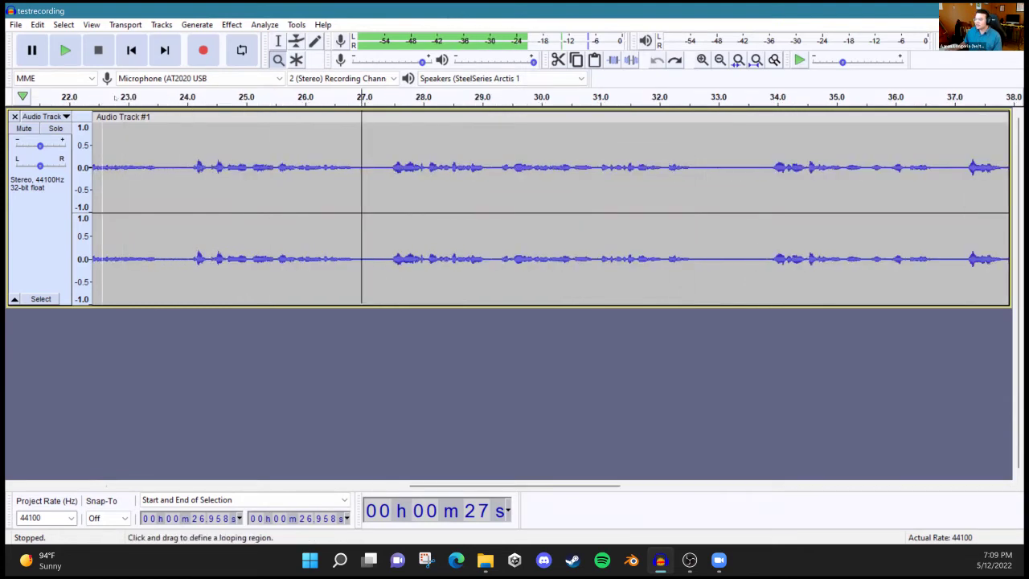
{"action": "scroll", "coordinate": [254, 169], "scroll_direction": "down", "scroll_amount": 1}
{"action": "scroll", "coordinate": [294, 150], "scroll_direction": "down", "scroll_amount": 2}
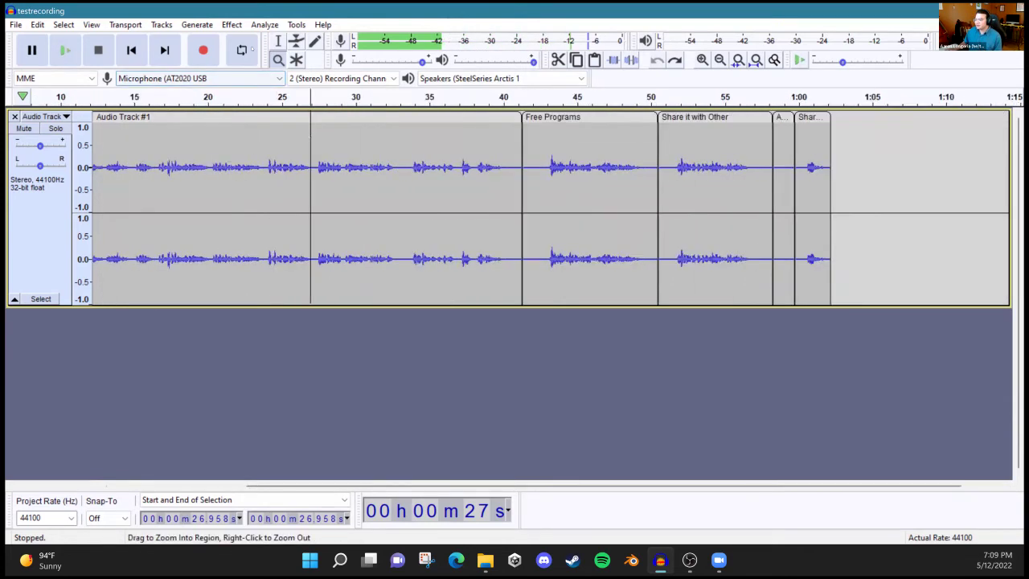
{"action": "key", "text": "F1"}
{"action": "scroll", "coordinate": [294, 150], "scroll_direction": "up", "scroll_amount": 1}
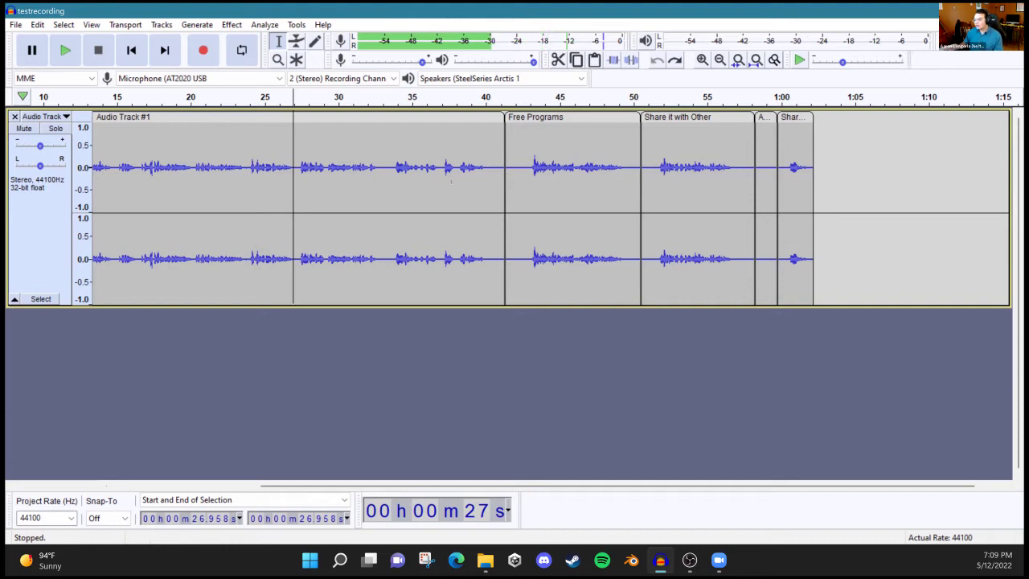
{"action": "left_click", "coordinate": [120, 169]}
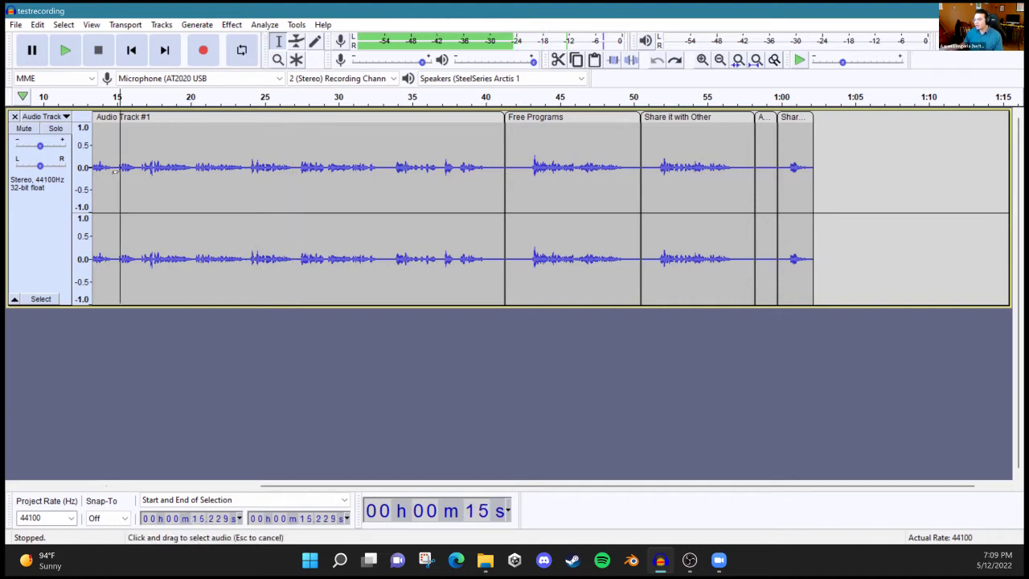
{"action": "key", "text": "space"}
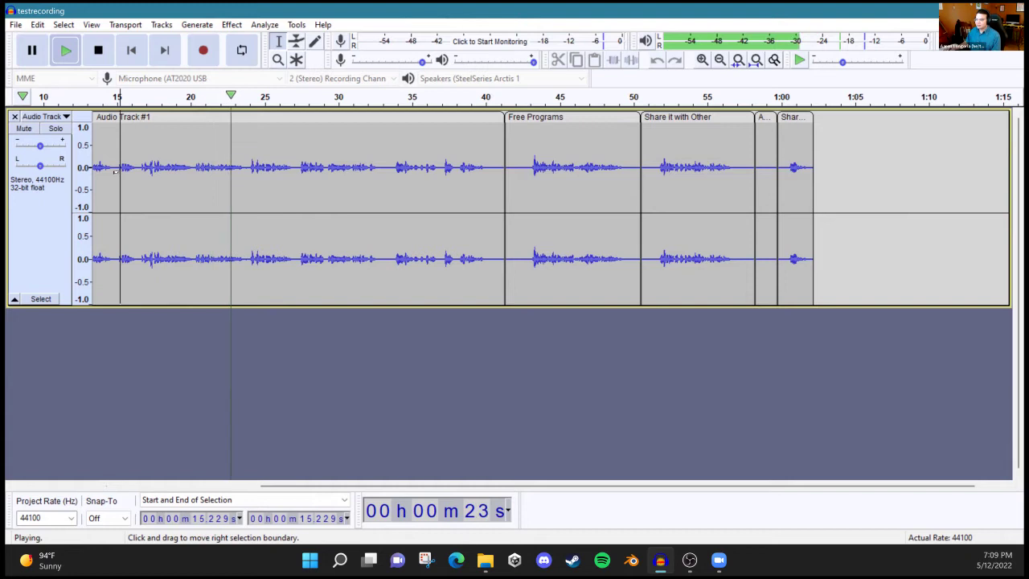
Step: Stop the playback
{"action": "key", "text": "space"}
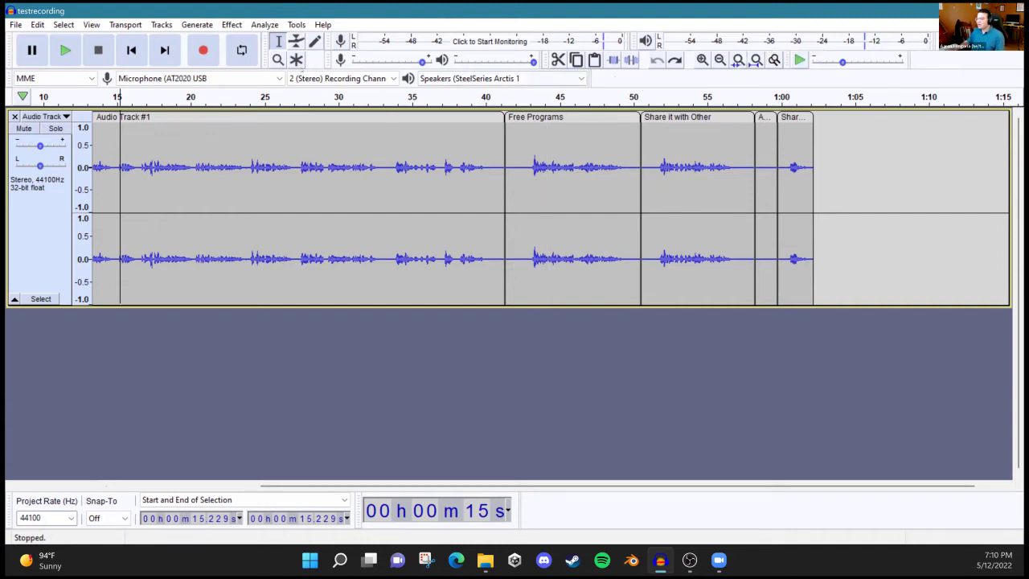
{"action": "mouse_move", "coordinate": [421, 62]}
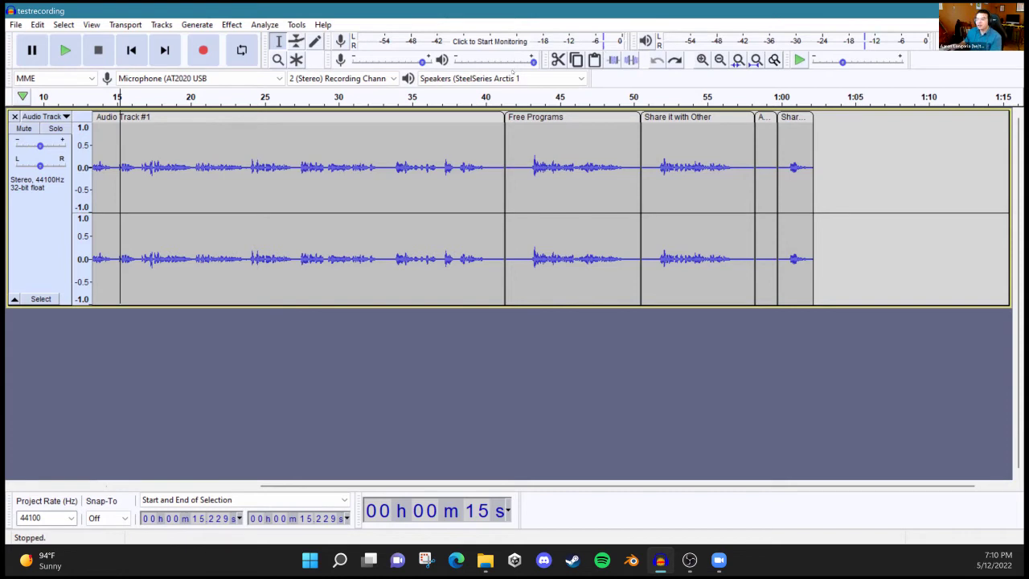
{"action": "left_click_drag", "start_coordinate": [533, 61], "coordinate": [557, 59]}
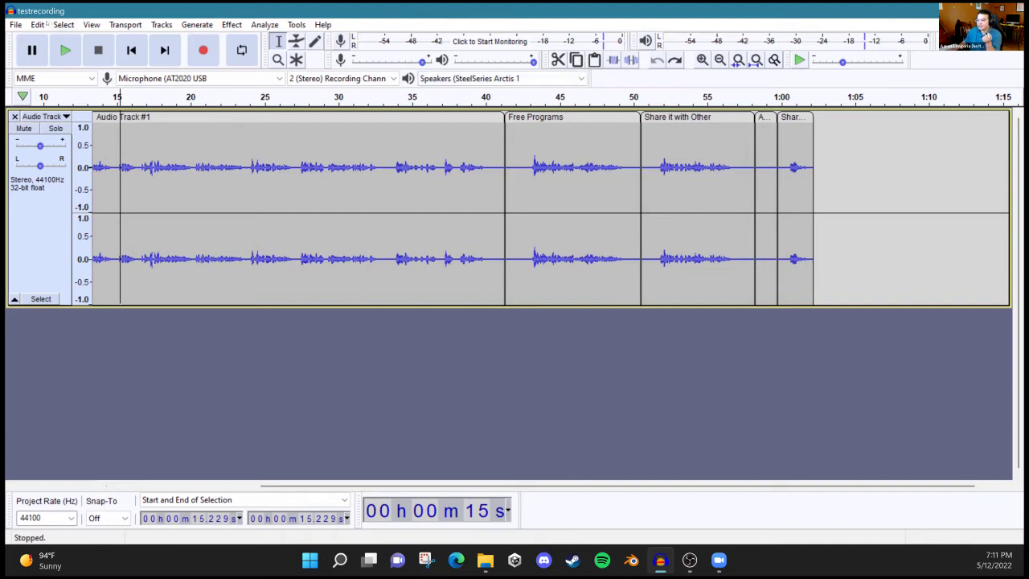
{"action": "left_click", "coordinate": [46, 24]}
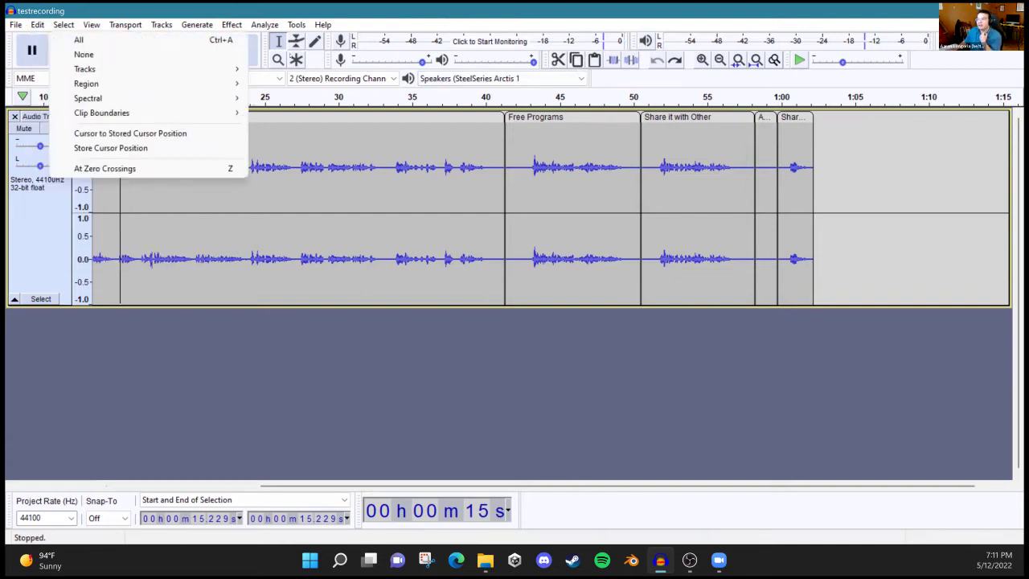
{"action": "mouse_move", "coordinate": [125, 24]}
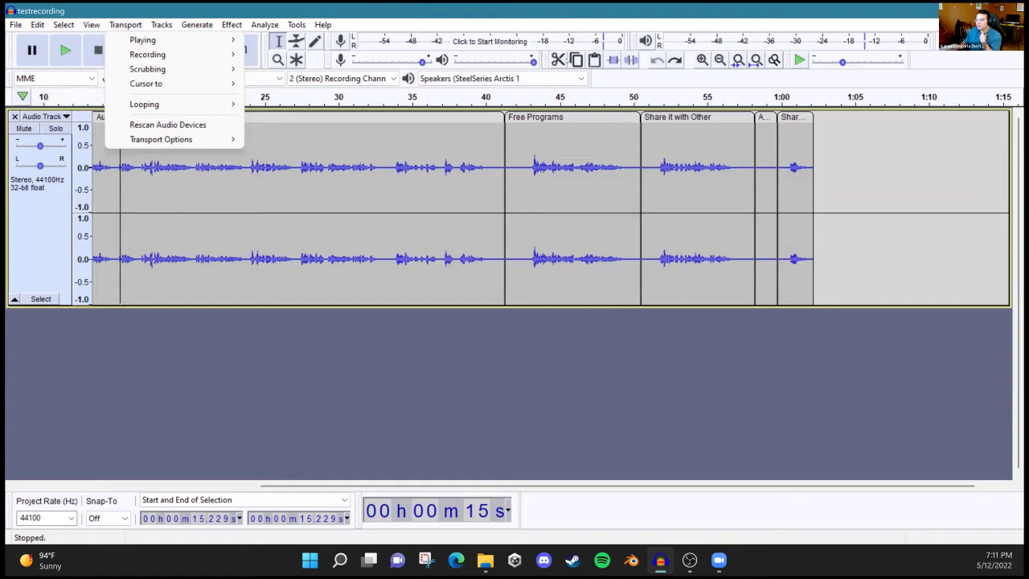
{"action": "left_click", "coordinate": [613, 75]}
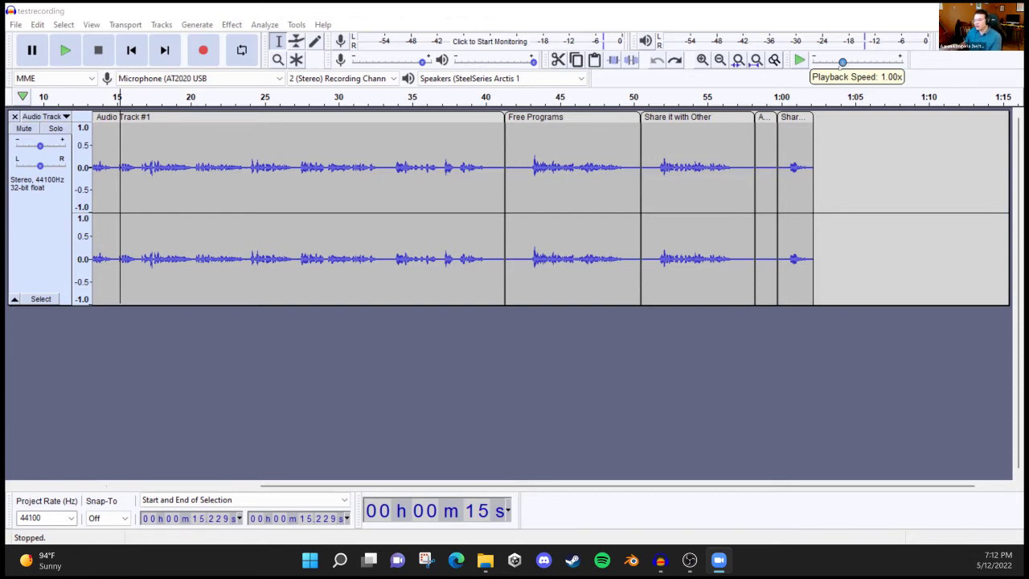
Step: Set the playback speed to 1.93x, place the cursor at about 14.87 s in the Audio Track #1 clip and start playback
{"action": "left_click_drag", "start_coordinate": [843, 63], "coordinate": [870, 63]}
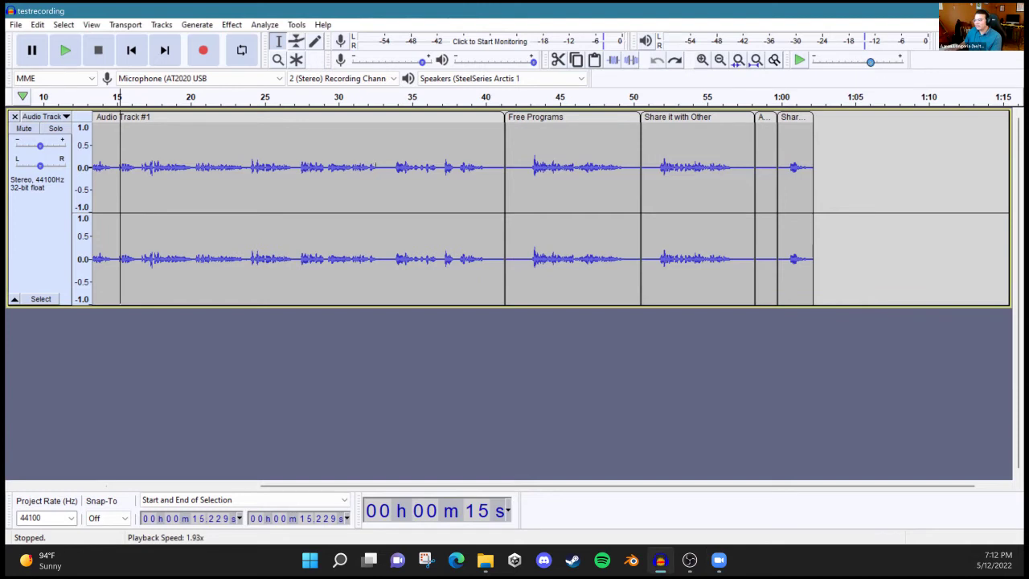
{"action": "left_click", "coordinate": [115, 160]}
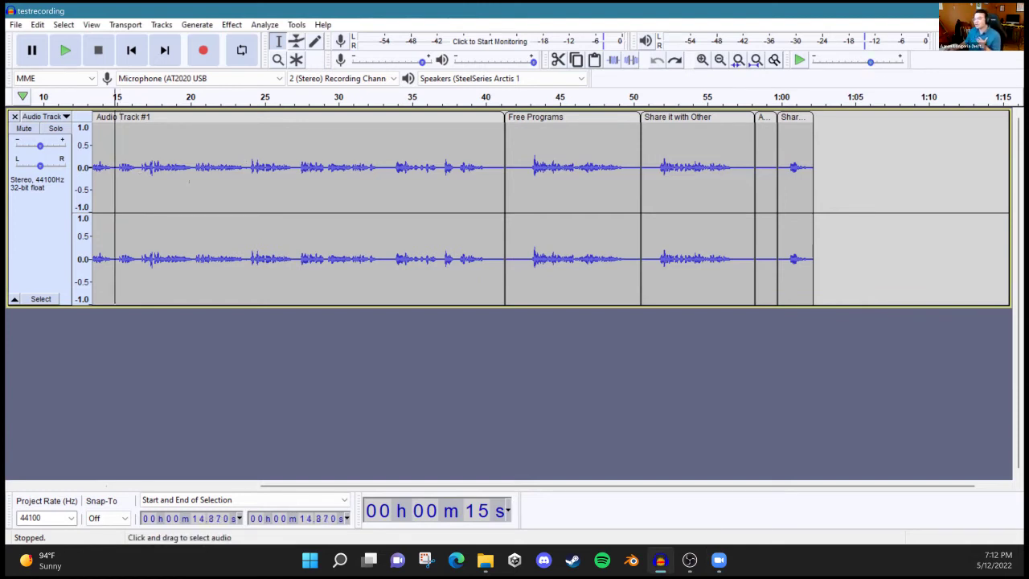
{"action": "key", "text": "space"}
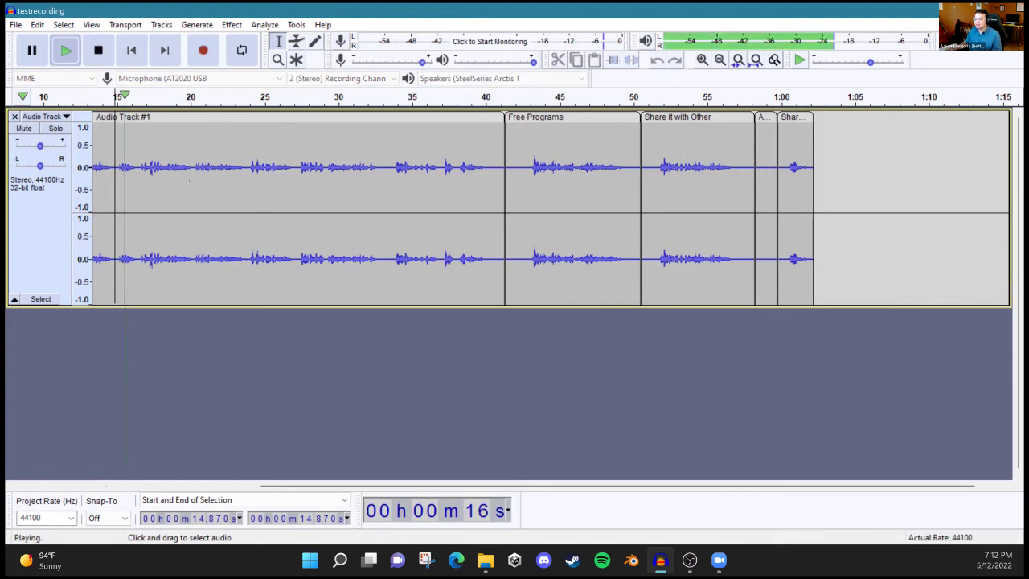
Step: Play from the cursor at 2.97x speed and again at a lower speed, and stop the playback
{"action": "left_click_drag", "start_coordinate": [887, 60], "coordinate": [901, 61]}
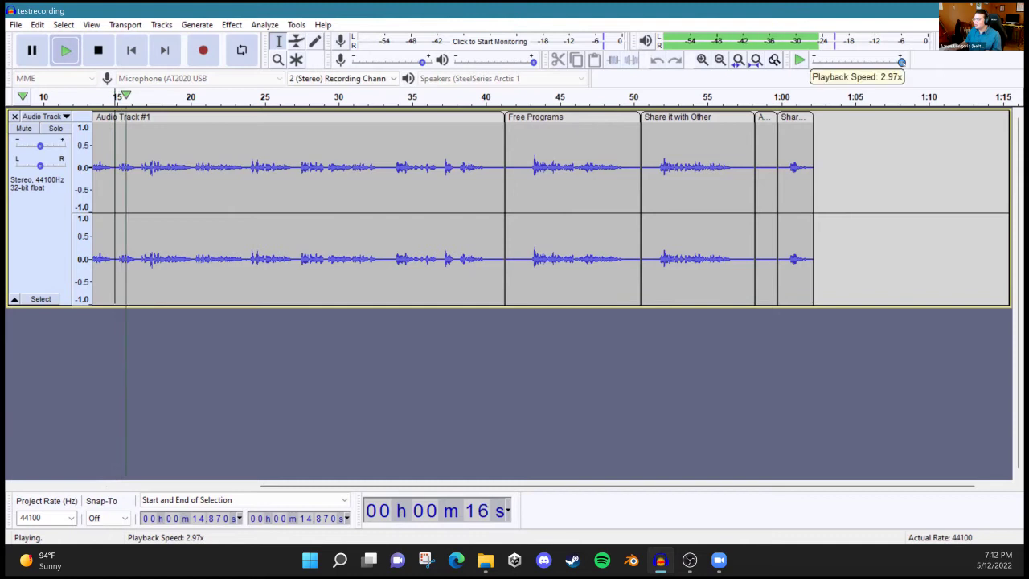
{"action": "left_click", "coordinate": [799, 60]}
{"action": "left_click", "coordinate": [799, 60]}
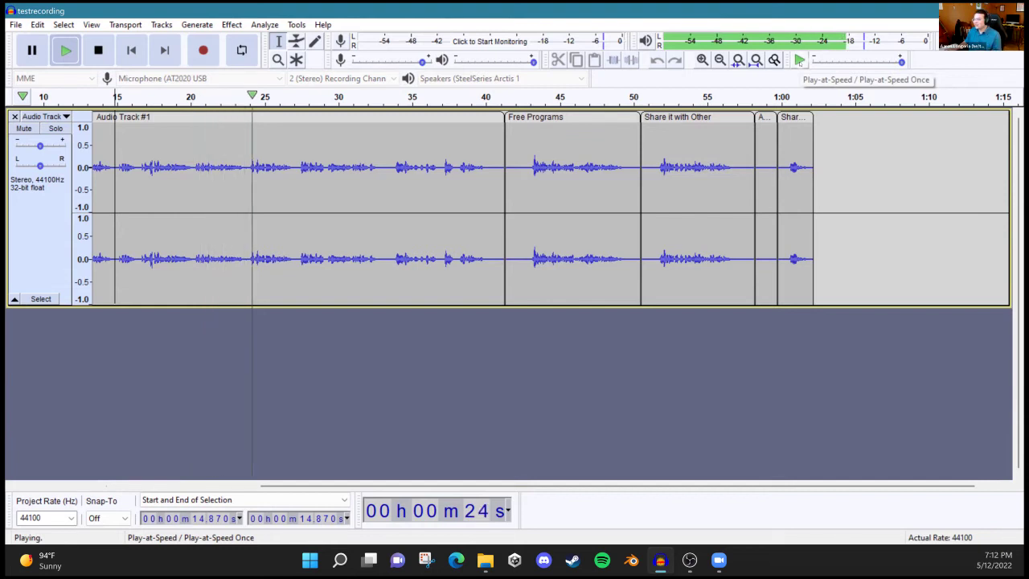
{"action": "left_click_drag", "start_coordinate": [902, 61], "coordinate": [860, 61]}
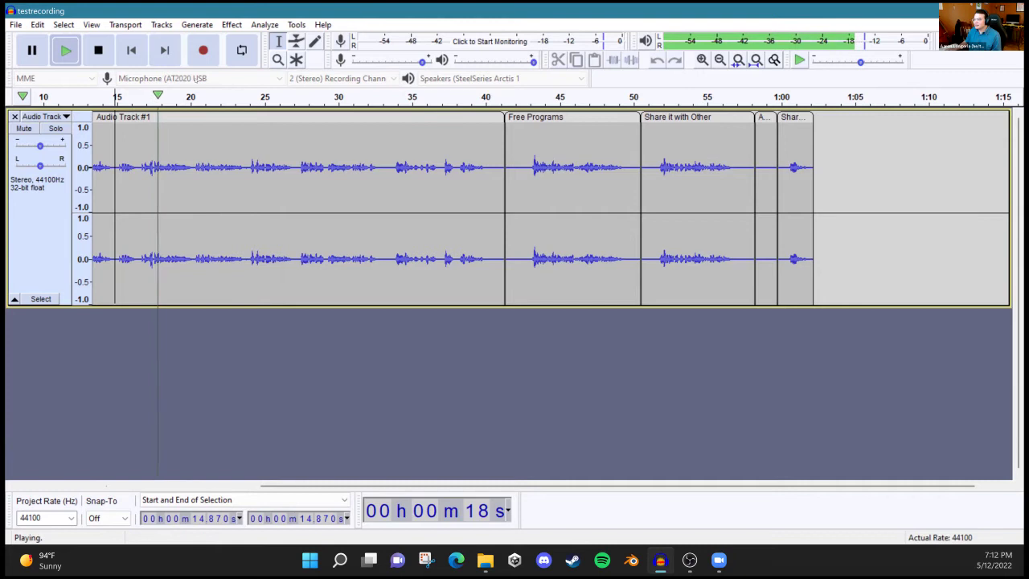
{"action": "key", "text": "space"}
Step: Reset the playback speed to exactly 1
{"action": "mouse_move", "coordinate": [861, 61]}
{"action": "left_mouse_down"}
{"action": "mouse_move", "coordinate": [878, 61]}
{"action": "mouse_move", "coordinate": [843, 62]}
{"action": "left_mouse_up"}
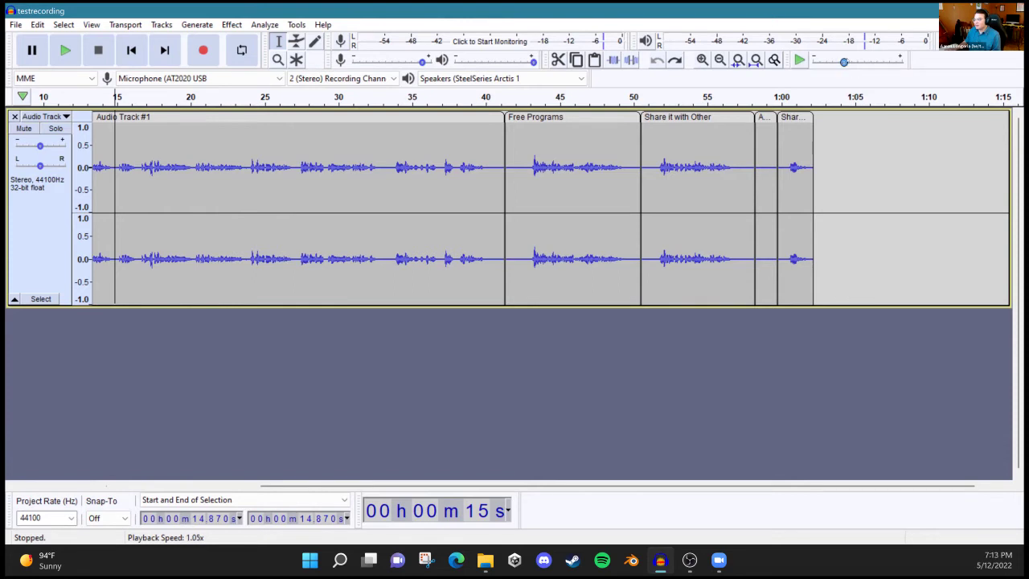
{"action": "double_click", "coordinate": [843, 61]}
{"action": "type", "text": "1"}
{"action": "key", "text": "Return"}
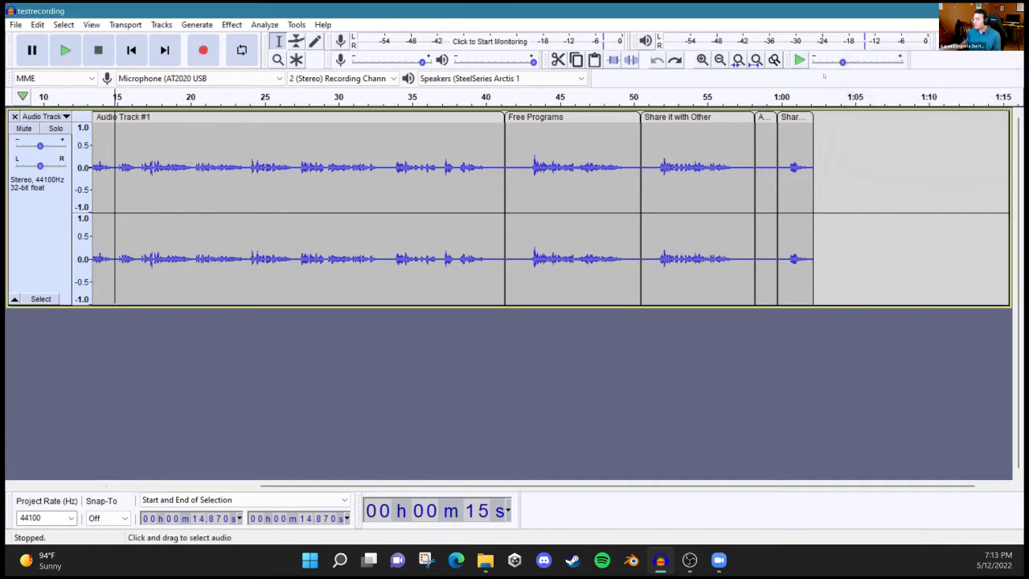
Step: Open the exact-value entry for the playback speed to examine it, and cancel it without changes
{"action": "double_click", "coordinate": [844, 61]}
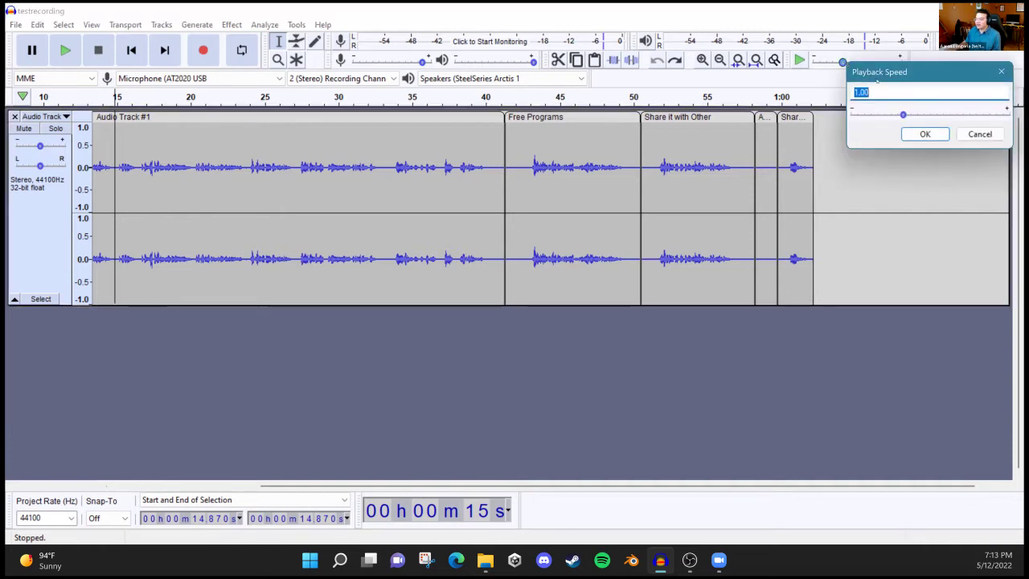
{"action": "left_click_drag", "start_coordinate": [868, 80], "coordinate": [825, 93]}
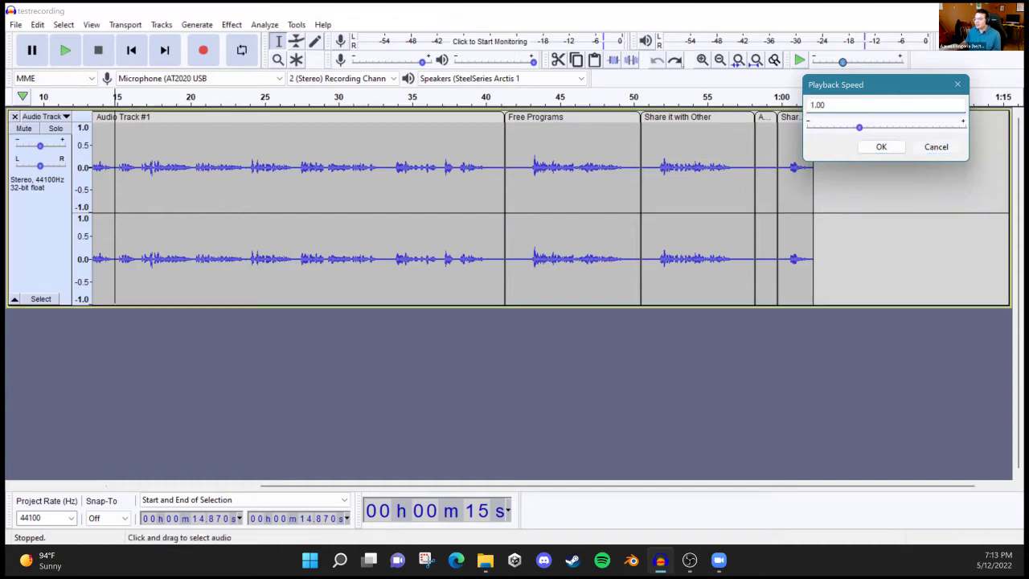
{"action": "left_click", "coordinate": [936, 146]}
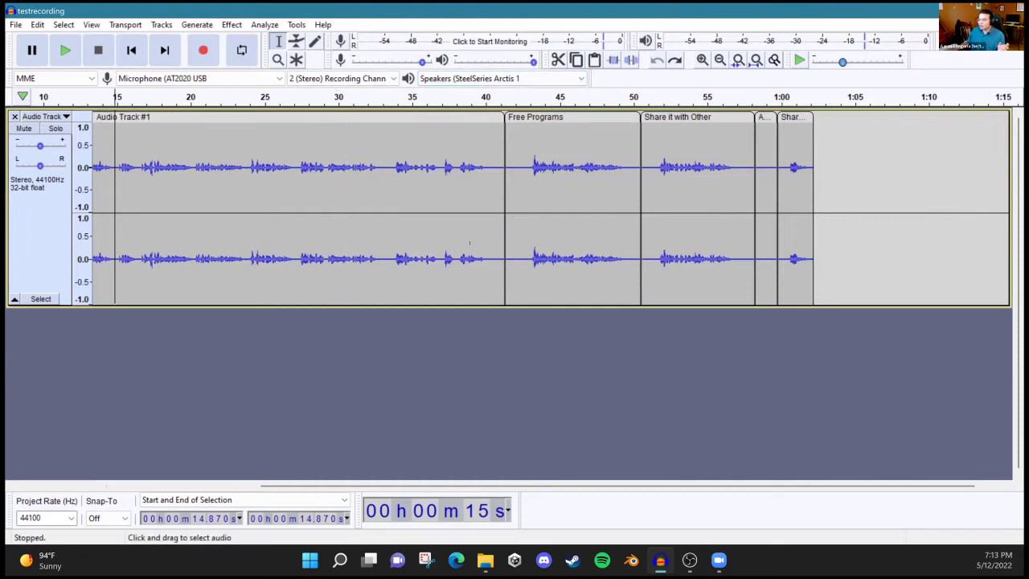
Step: Place the cursor at about 43.17 s in the Free Programs clip
{"action": "left_click", "coordinate": [533, 182]}
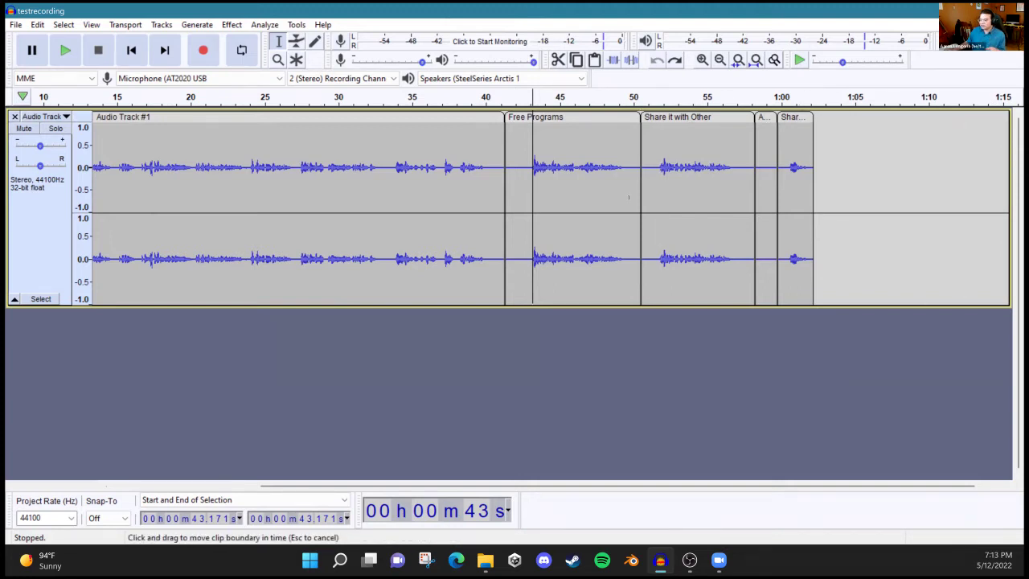
Step: Zoom and scroll through the timeline until all clips from 0 s to the end of the track are in view
{"action": "scroll", "coordinate": [483, 204], "scroll_direction": "down", "scroll_amount": 2}
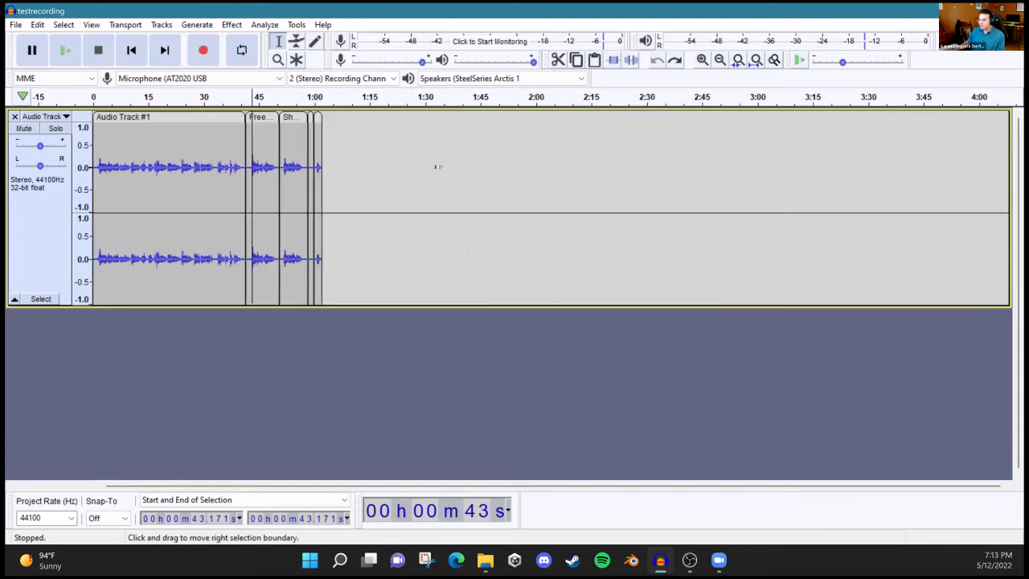
{"action": "scroll", "coordinate": [438, 166], "scroll_direction": "down", "scroll_amount": 4}
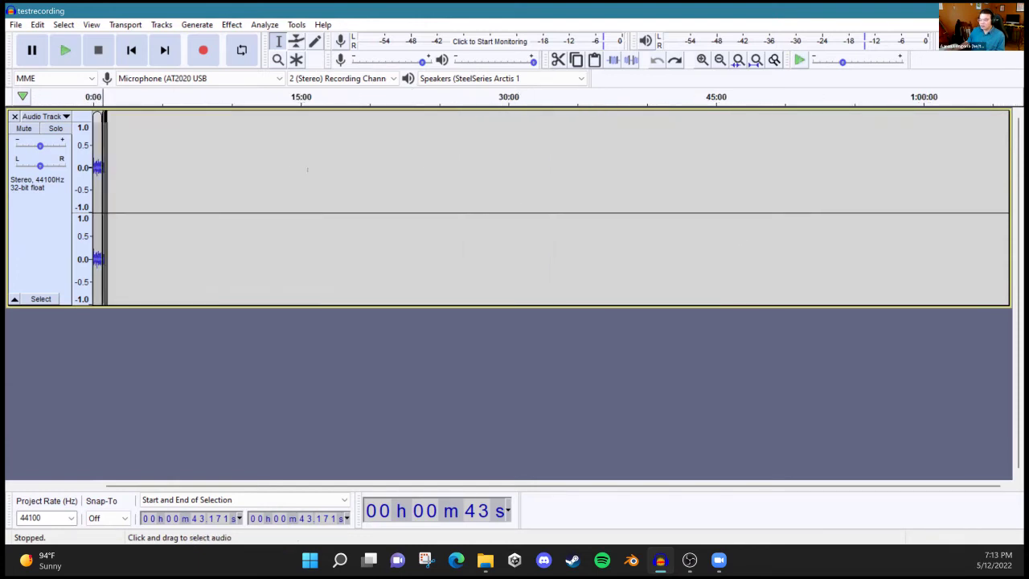
{"action": "scroll", "coordinate": [227, 170], "scroll_direction": "up", "scroll_amount": 7}
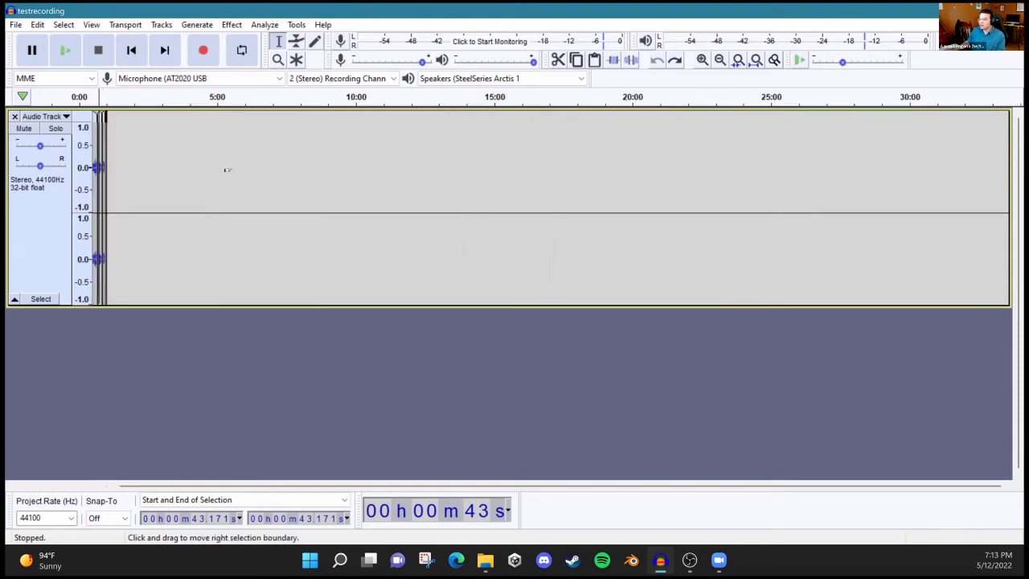
{"action": "left_click_drag", "start_coordinate": [714, 483], "coordinate": [74, 478]}
{"action": "scroll", "coordinate": [328, 255], "scroll_direction": "down", "scroll_amount": 7}
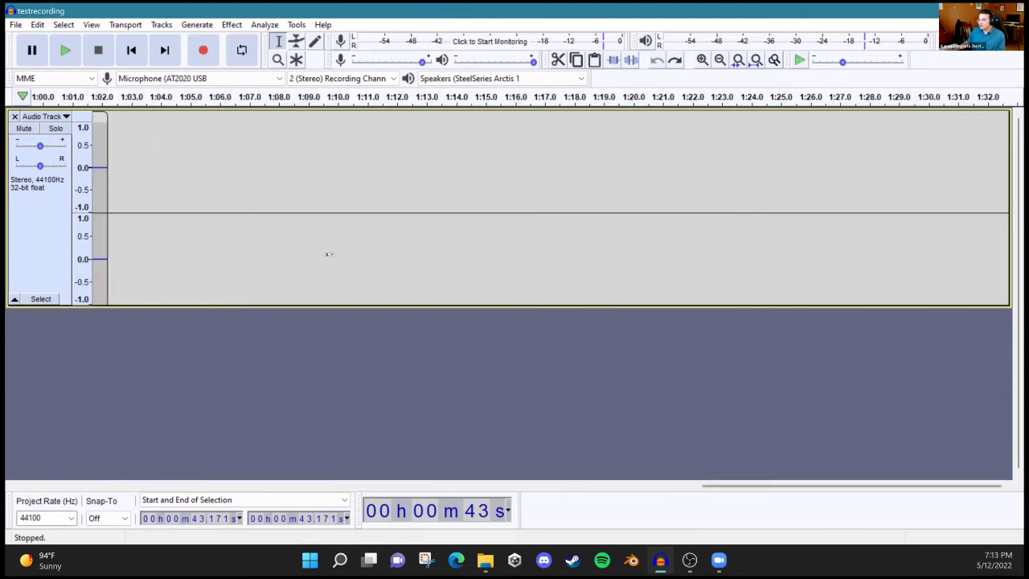
{"action": "scroll", "coordinate": [153, 200], "scroll_direction": "up", "scroll_amount": 7}
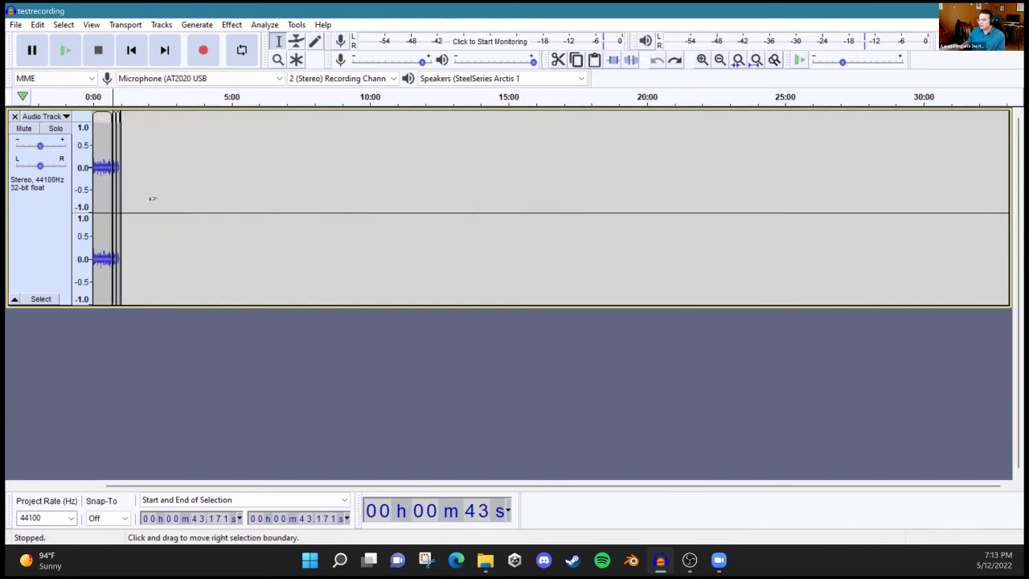
{"action": "scroll", "coordinate": [139, 197], "scroll_direction": "up", "scroll_amount": 2}
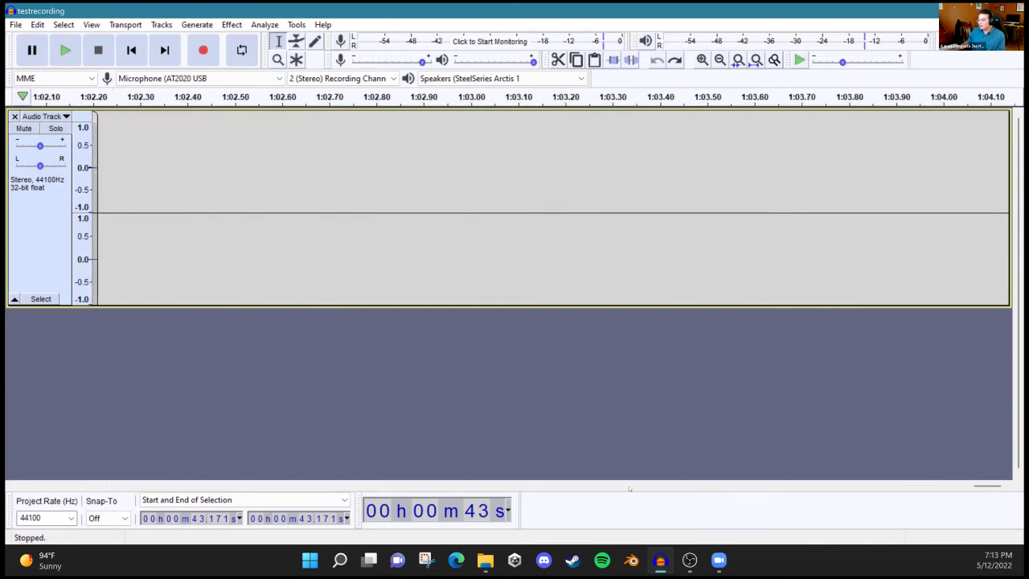
{"action": "scroll", "coordinate": [576, 496], "scroll_direction": "left", "scroll_amount": 5}
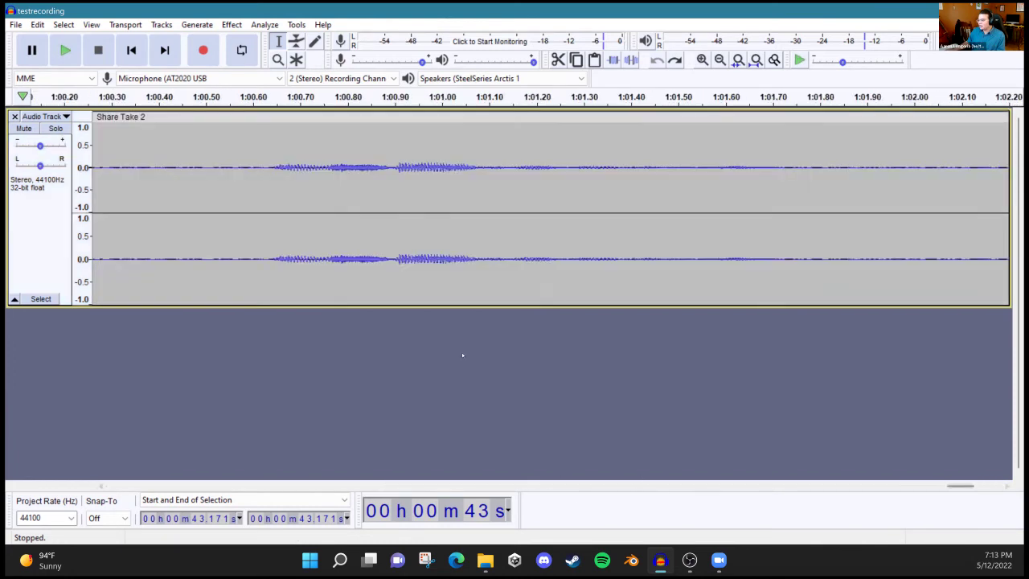
{"action": "scroll", "coordinate": [442, 319], "scroll_direction": "down", "scroll_amount": 2}
{"action": "scroll", "coordinate": [441, 320], "scroll_direction": "down", "scroll_amount": 2}
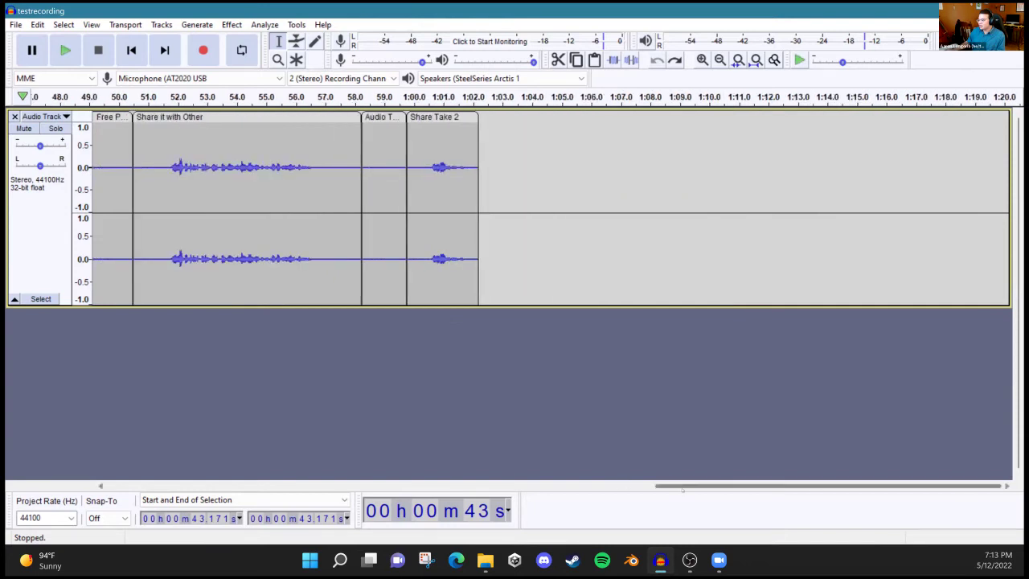
{"action": "left_click_drag", "start_coordinate": [529, 486], "coordinate": [267, 250]}
{"action": "scroll", "coordinate": [266, 250], "scroll_direction": "down", "scroll_amount": 2}
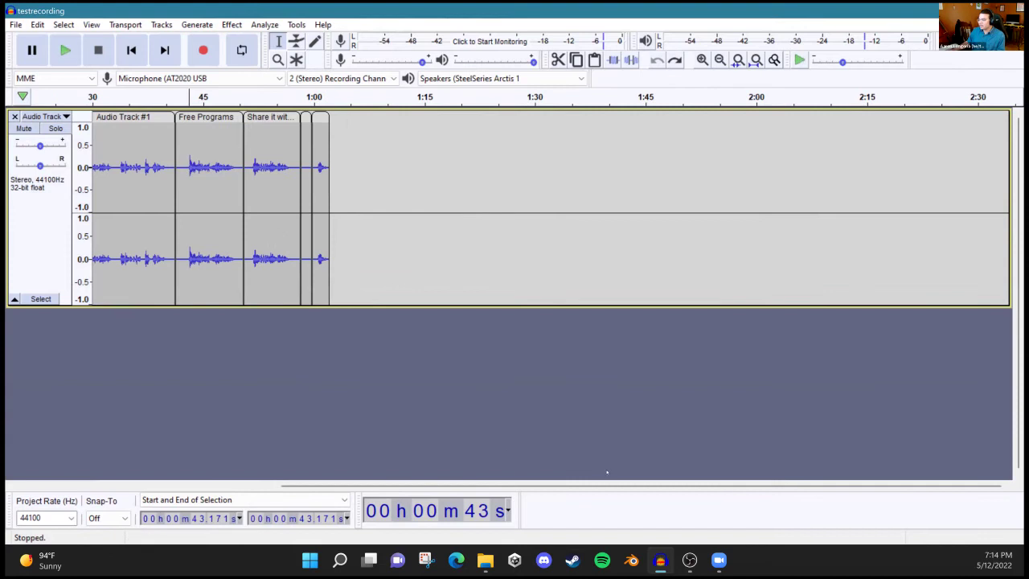
{"action": "left_click_drag", "start_coordinate": [547, 488], "coordinate": [370, 488]}
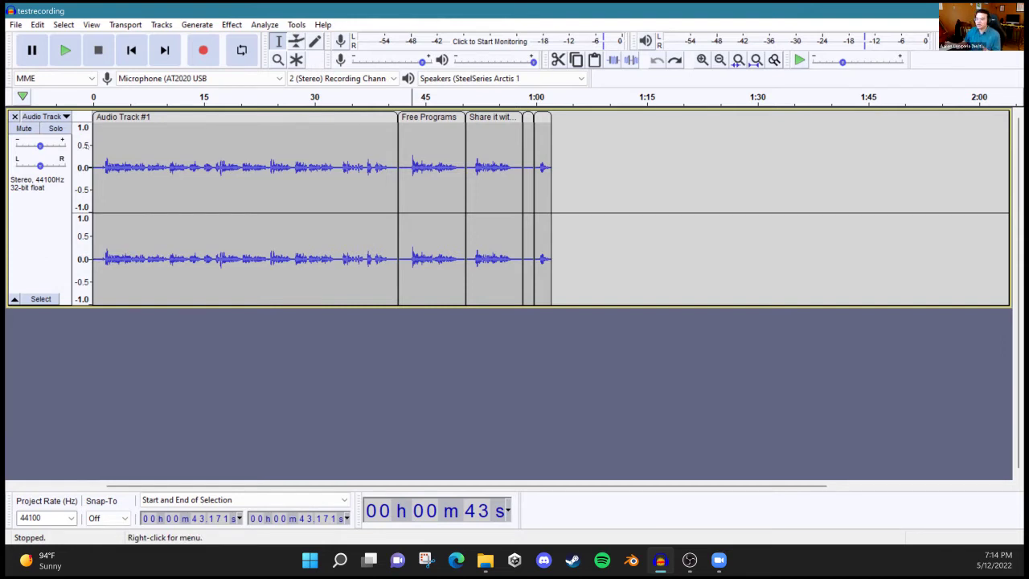
Step: Look over the audio track's drop-down options, dismiss them, and select the entire track
{"action": "left_click", "coordinate": [53, 119]}
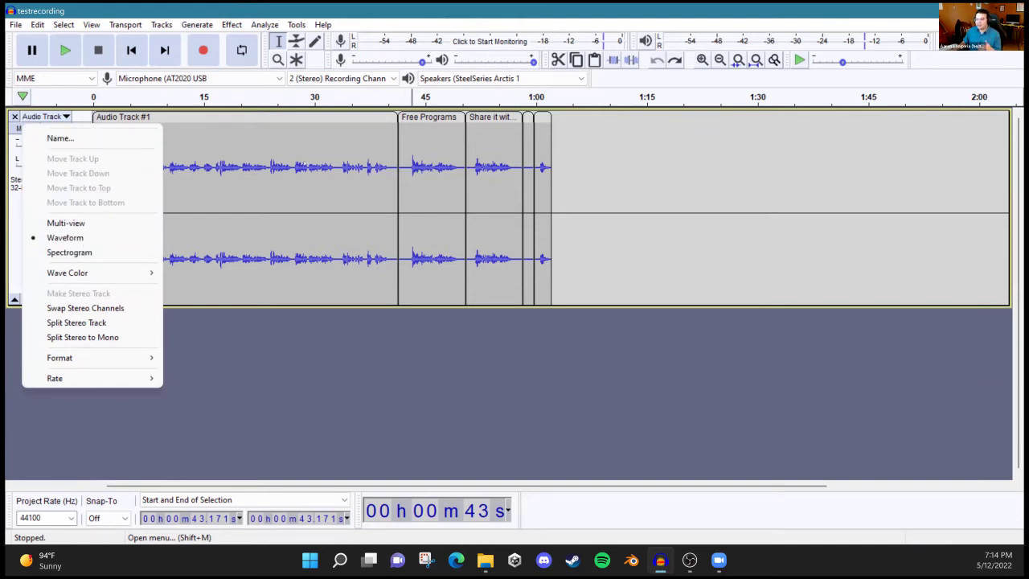
{"action": "left_click", "coordinate": [16, 201]}
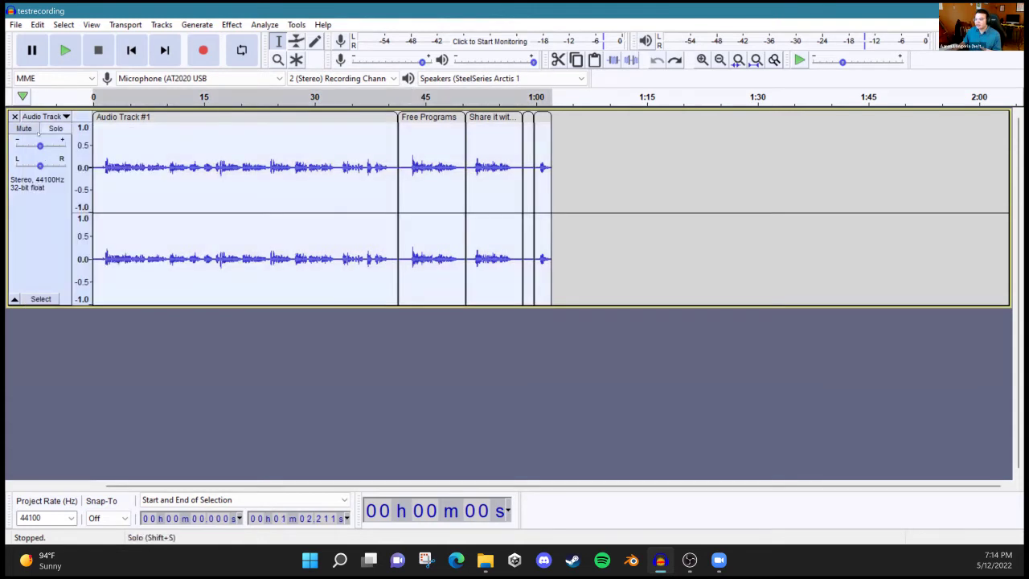
Step: Mute and unmute the audio track, then turn its solo on and off
{"action": "left_click", "coordinate": [23, 129]}
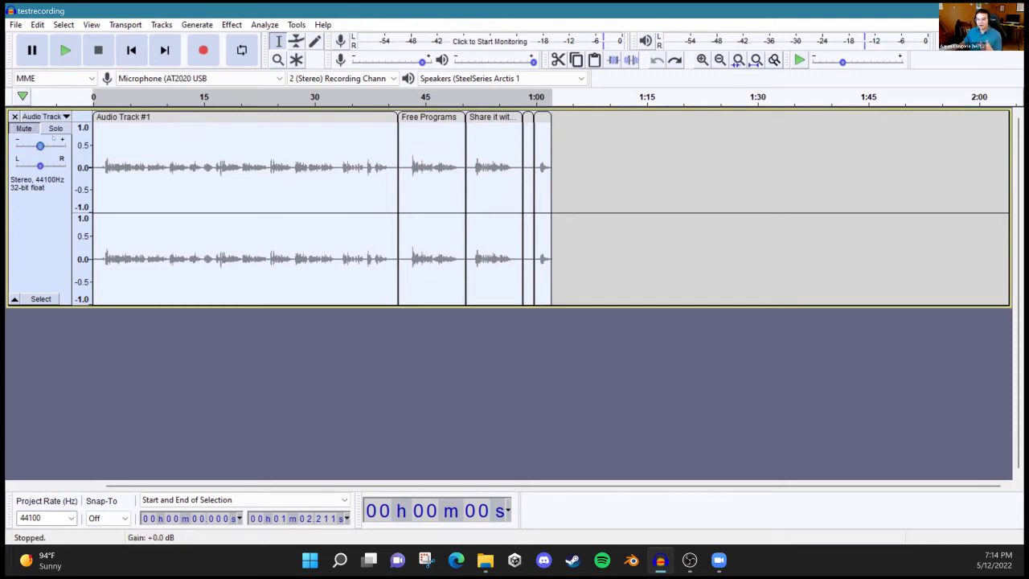
{"action": "left_click", "coordinate": [23, 129]}
{"action": "left_click", "coordinate": [56, 129]}
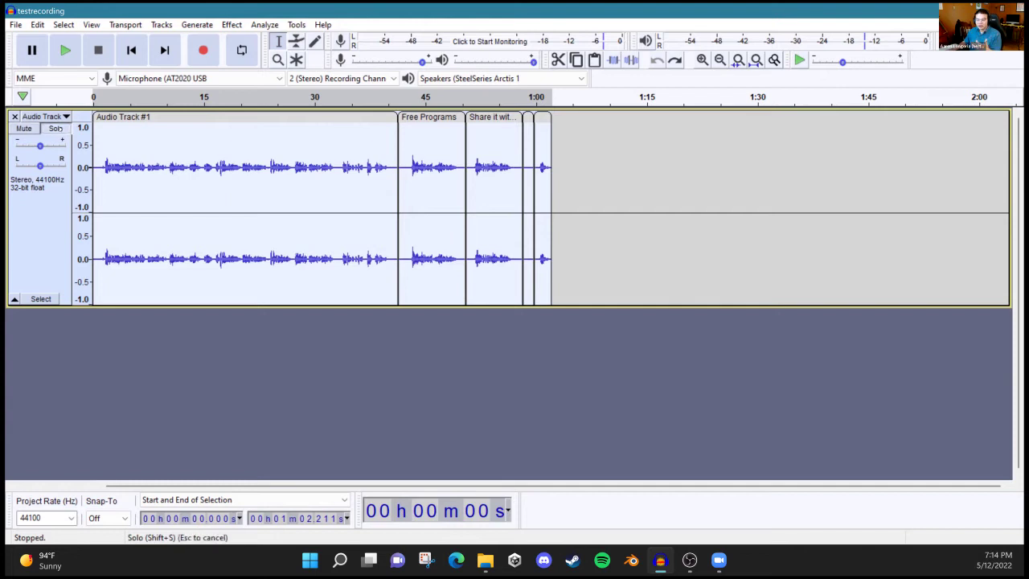
{"action": "left_click", "coordinate": [56, 129]}
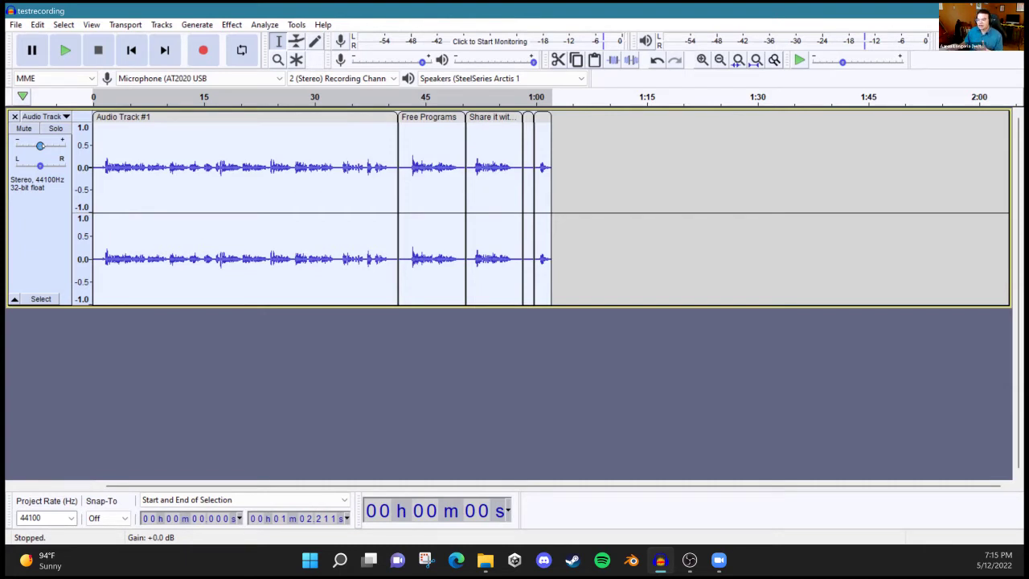
Step: Try the audio track's gain and pan controls, returning gain to +0.0 dB and pan to Center
{"action": "mouse_move", "coordinate": [40, 145]}
{"action": "left_mouse_down"}
{"action": "mouse_move", "coordinate": [32, 146]}
{"action": "mouse_move", "coordinate": [40, 146]}
{"action": "left_mouse_up"}
{"action": "mouse_move", "coordinate": [42, 149]}
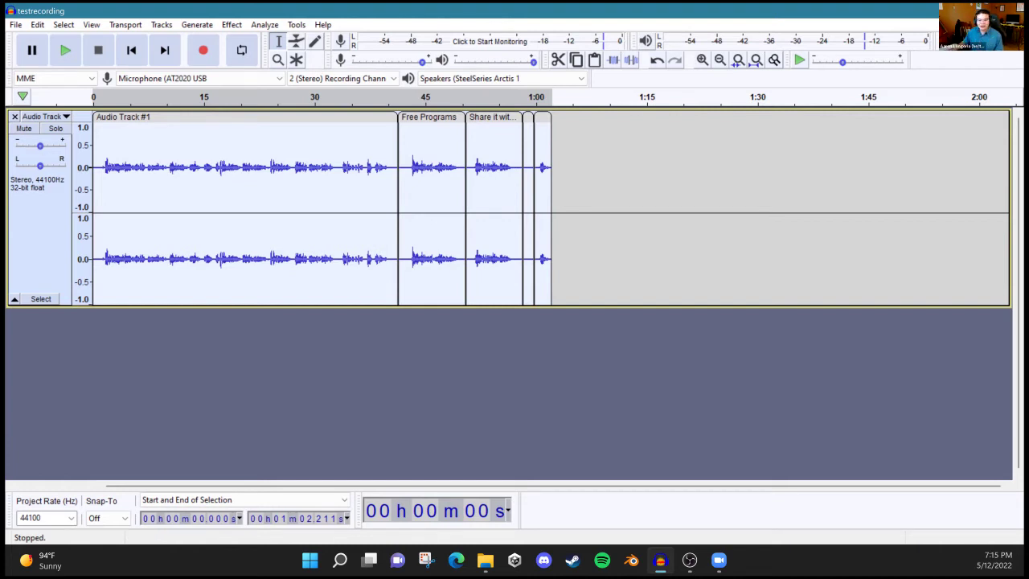
{"action": "mouse_move", "coordinate": [40, 166]}
{"action": "left_mouse_down"}
{"action": "mouse_move", "coordinate": [16, 165]}
{"action": "mouse_move", "coordinate": [49, 165]}
{"action": "mouse_move", "coordinate": [40, 165]}
{"action": "left_mouse_up"}
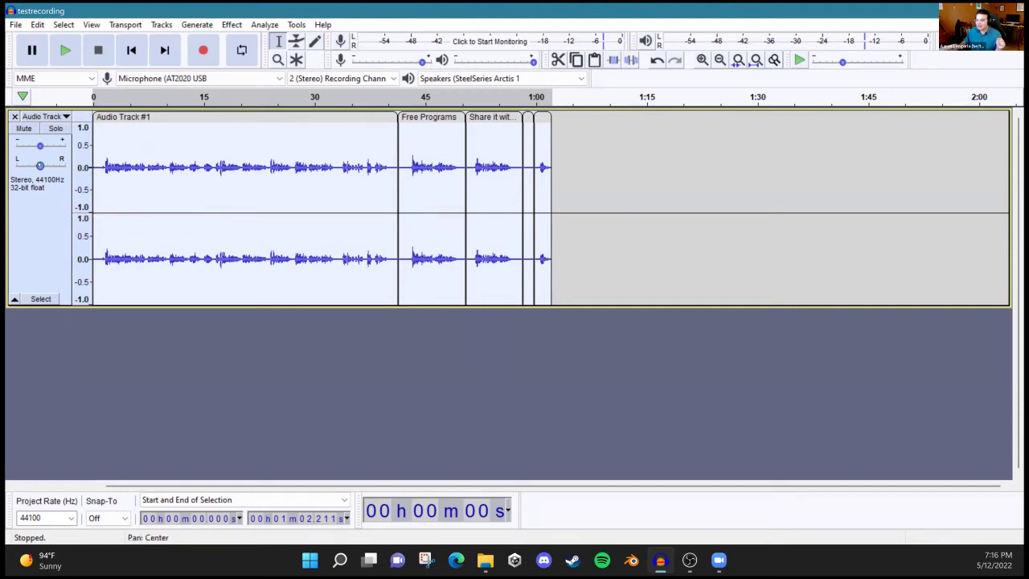
Step: Pan the audio track 10% right, reset its pan value to 0, and open and cancel the exact gain entry
{"action": "mouse_move", "coordinate": [39, 165]}
{"action": "left_mouse_down"}
{"action": "mouse_move", "coordinate": [53, 164]}
{"action": "mouse_move", "coordinate": [29, 165]}
{"action": "mouse_move", "coordinate": [60, 165]}
{"action": "mouse_move", "coordinate": [39, 164]}
{"action": "left_mouse_up"}
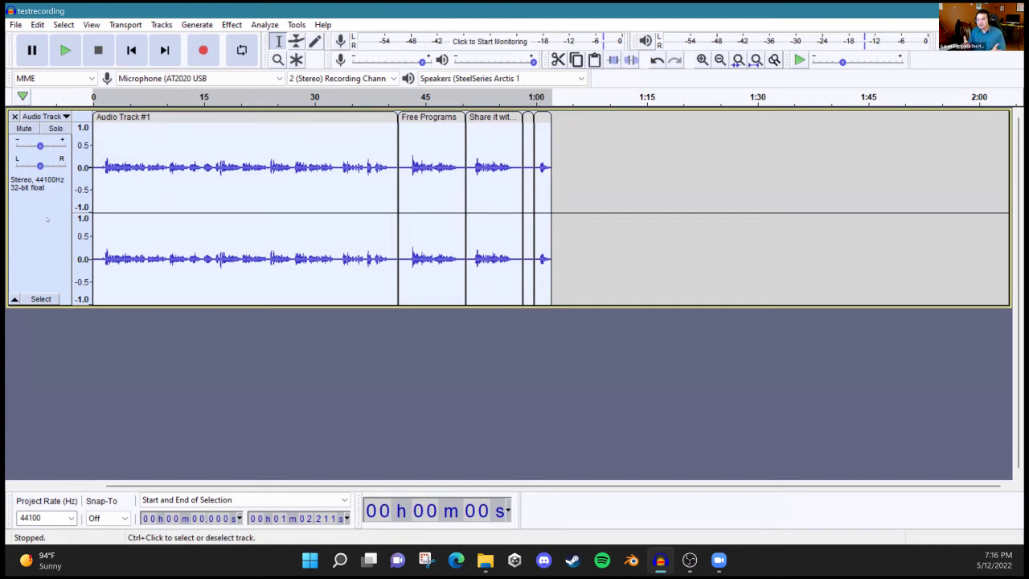
{"action": "mouse_move", "coordinate": [40, 165]}
{"action": "left_mouse_down"}
{"action": "mouse_move", "coordinate": [16, 165]}
{"action": "mouse_move", "coordinate": [64, 165]}
{"action": "mouse_move", "coordinate": [42, 165]}
{"action": "left_mouse_up"}
{"action": "double_click", "coordinate": [42, 165]}
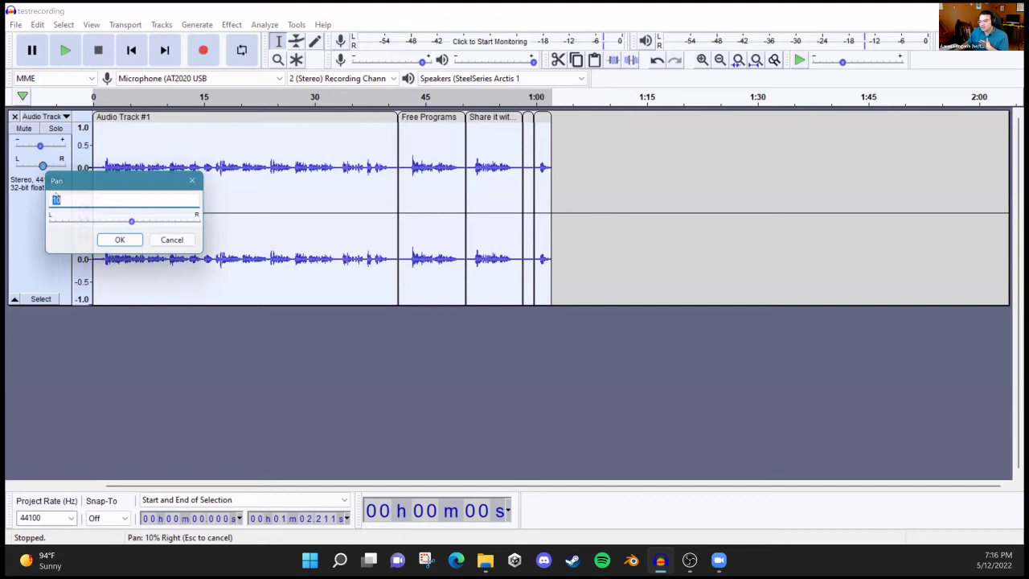
{"action": "type", "text": "0"}
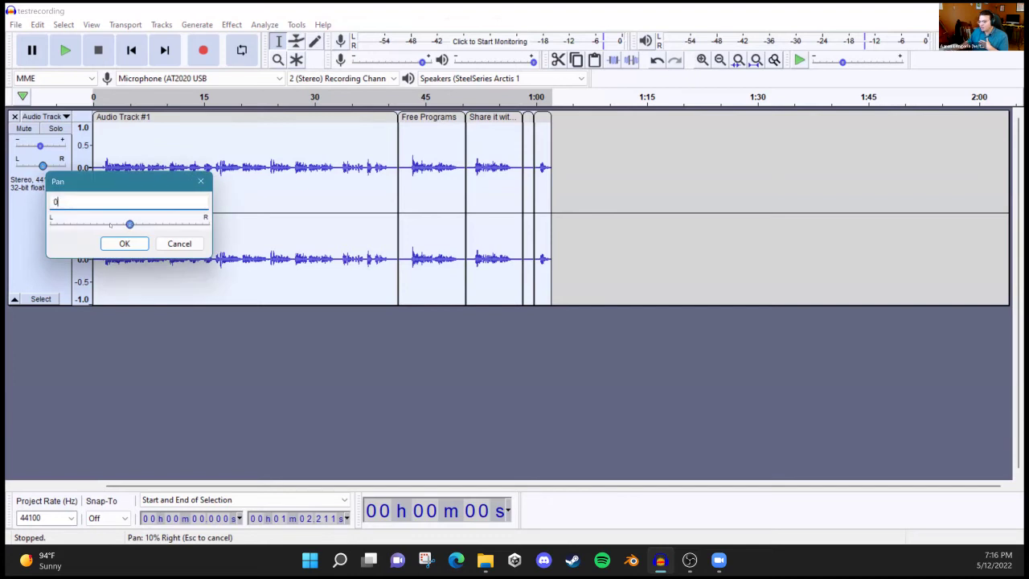
{"action": "left_click", "coordinate": [124, 243]}
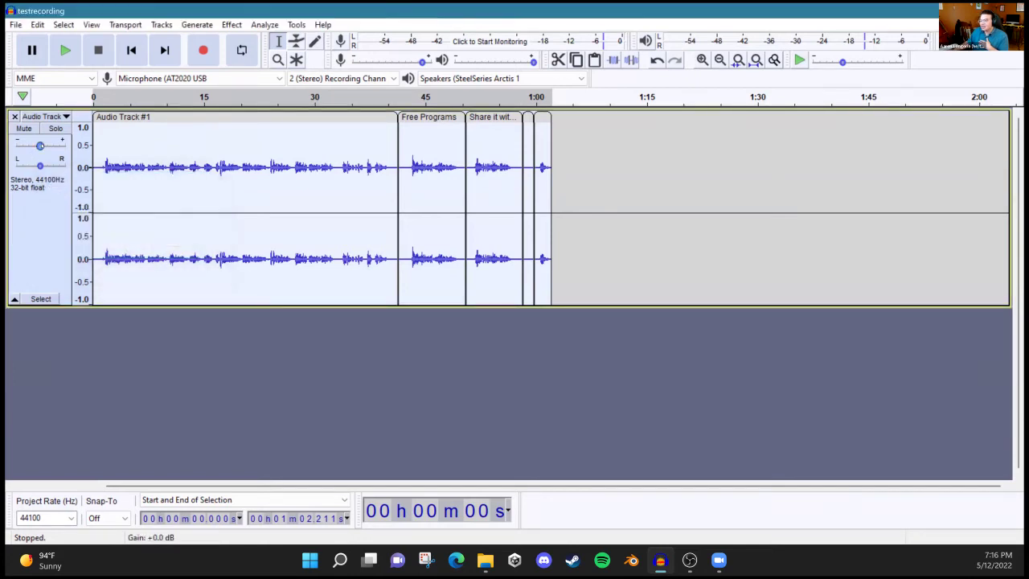
{"action": "double_click", "coordinate": [40, 146]}
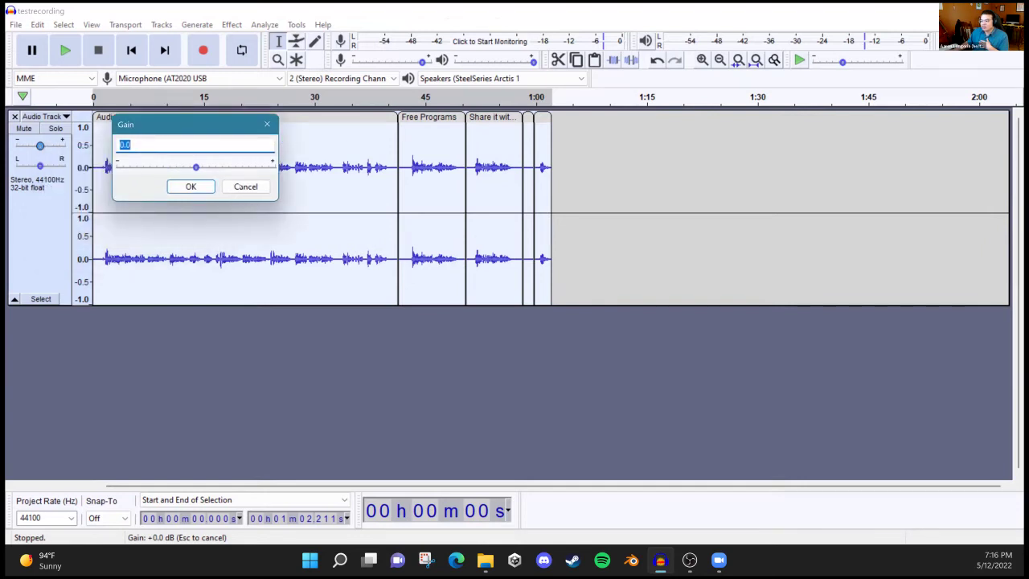
{"action": "left_click", "coordinate": [242, 186]}
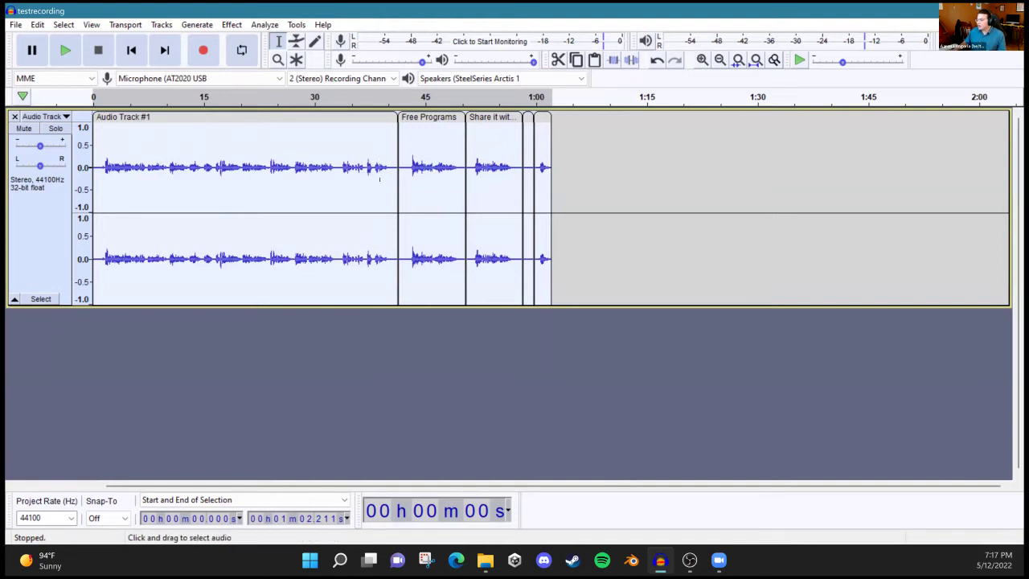
Step: Select the track's clips one by one, finishing on the Audio Track #1 clip, and look over the track's drop-down options
{"action": "left_click", "coordinate": [221, 152]}
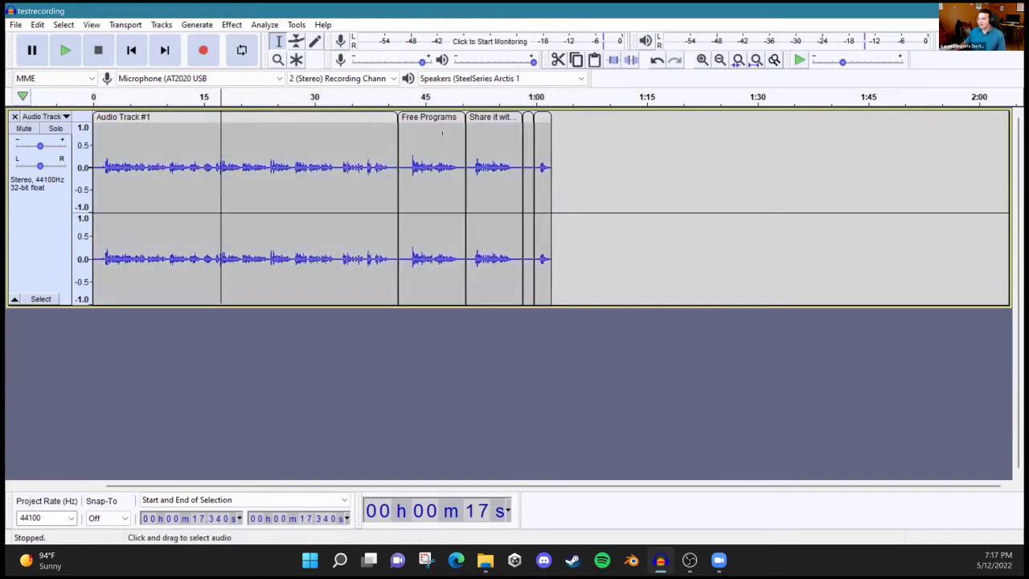
{"action": "left_click", "coordinate": [338, 119]}
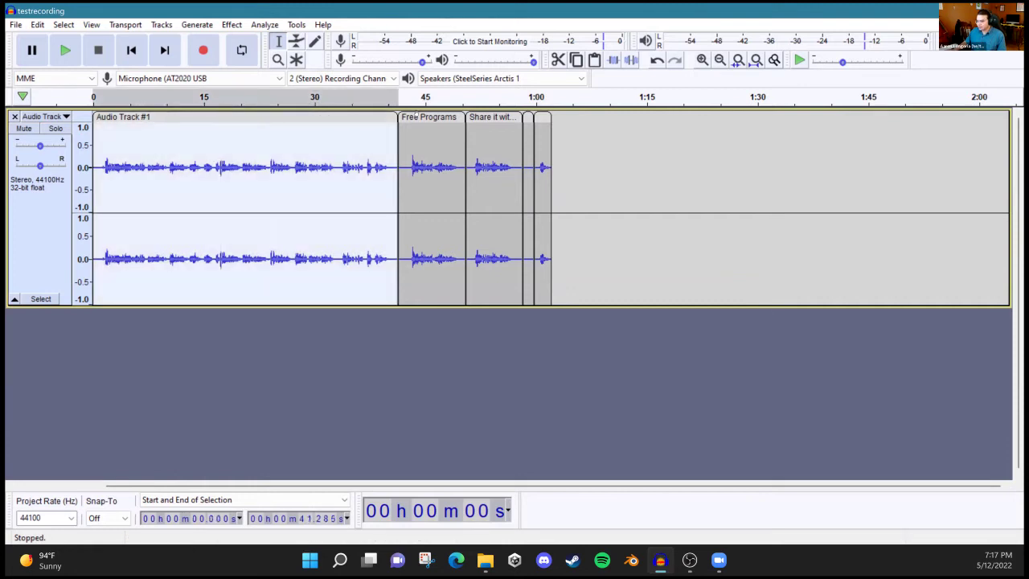
{"action": "left_click", "coordinate": [431, 117]}
{"action": "left_click", "coordinate": [492, 117]}
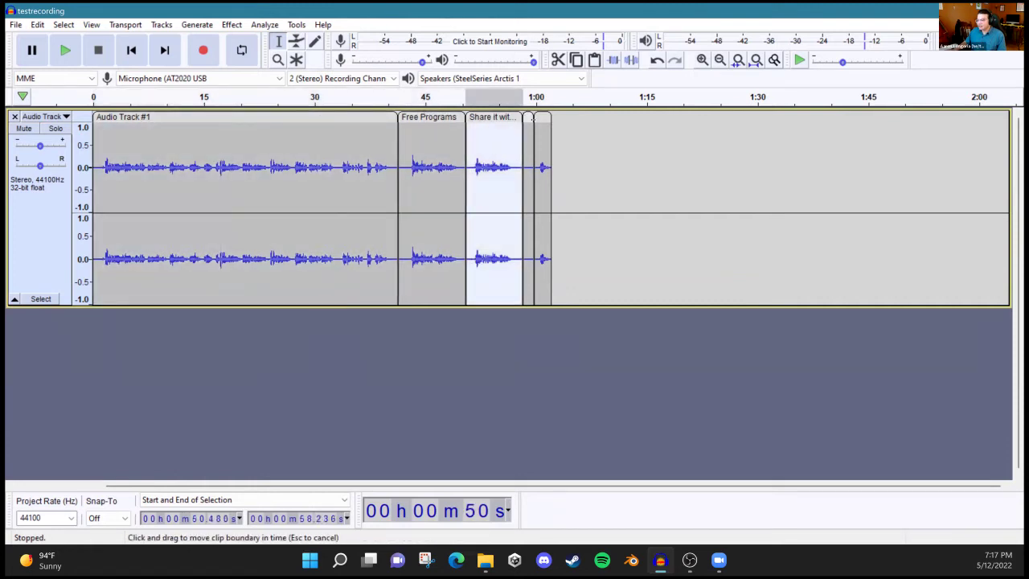
{"action": "left_click", "coordinate": [542, 118]}
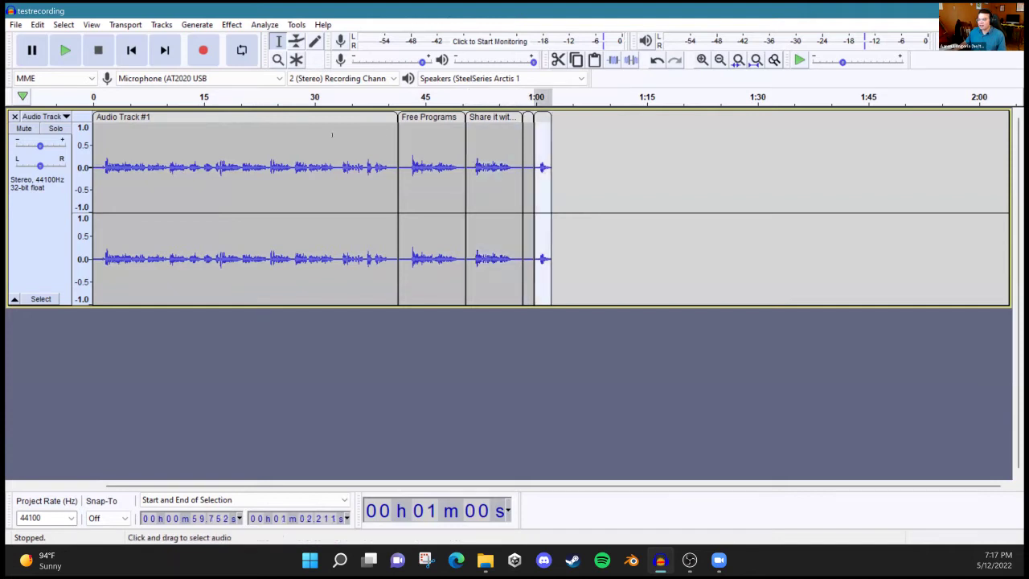
{"action": "left_click", "coordinate": [332, 133]}
{"action": "left_click", "coordinate": [161, 119]}
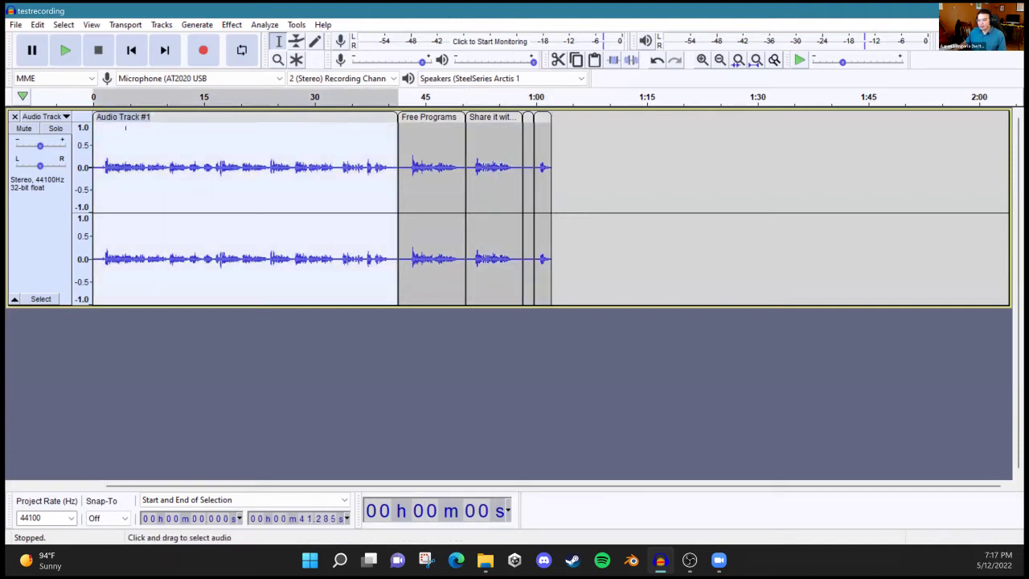
{"action": "left_click", "coordinate": [44, 117]}
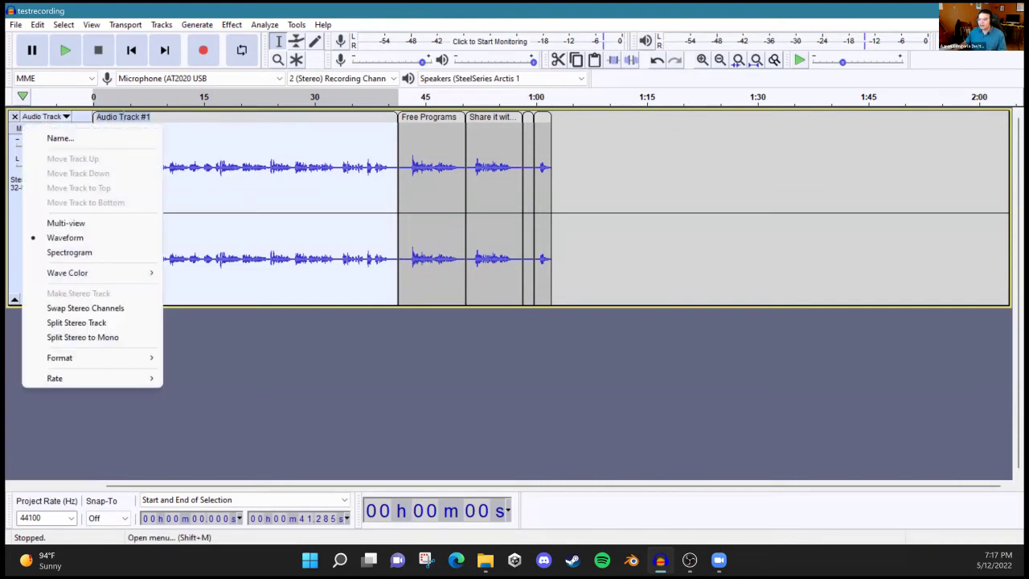
{"action": "key", "text": "Escape"}
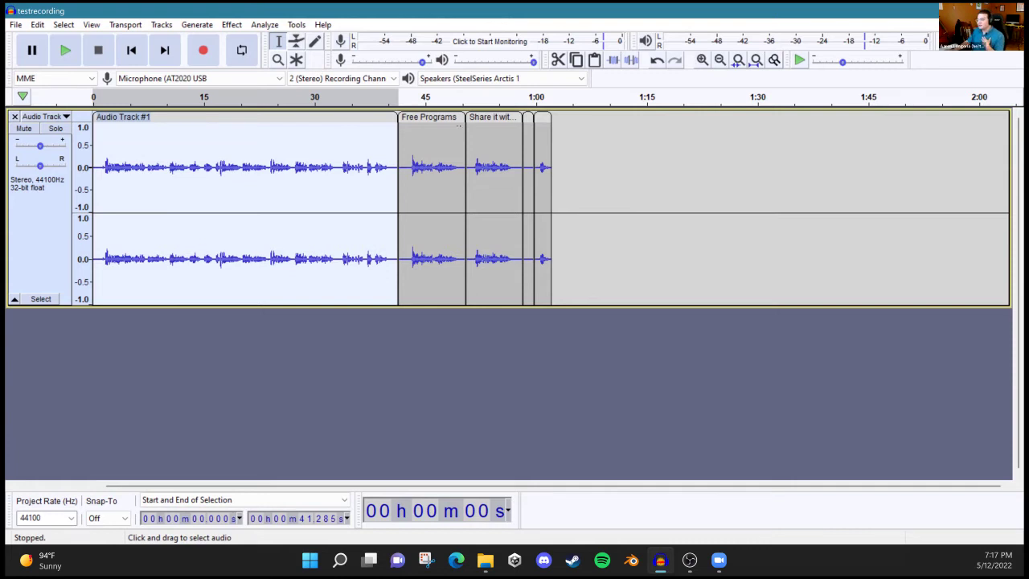
Step: Select the Free Programs, Share it with Other and Share Take 2 clips in turn at a closer zoom to inspect their names
{"action": "key", "text": "ctrl+1"}
{"action": "key", "text": "ctrl+1"}
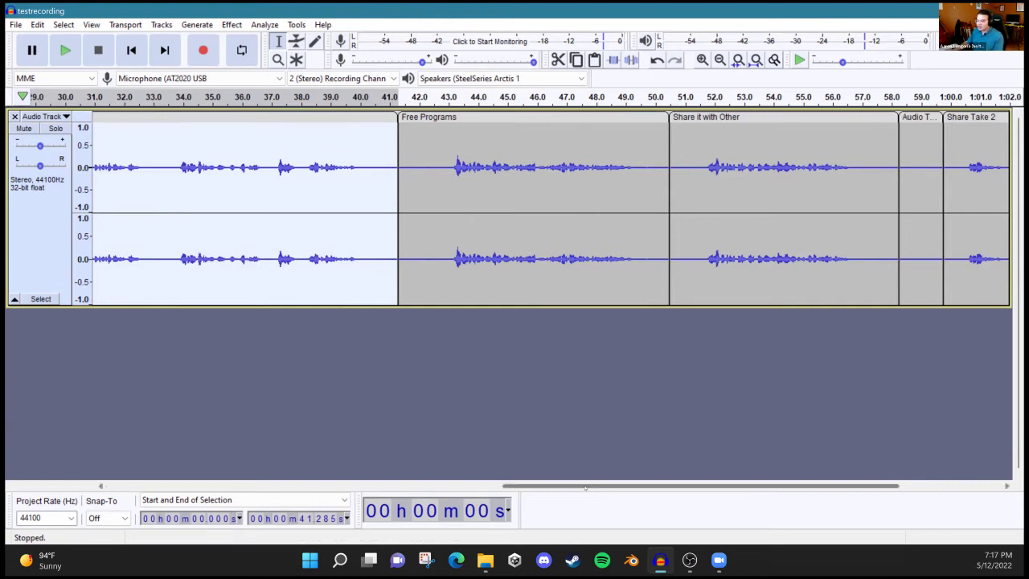
{"action": "left_click_drag", "start_coordinate": [555, 488], "coordinate": [483, 488]}
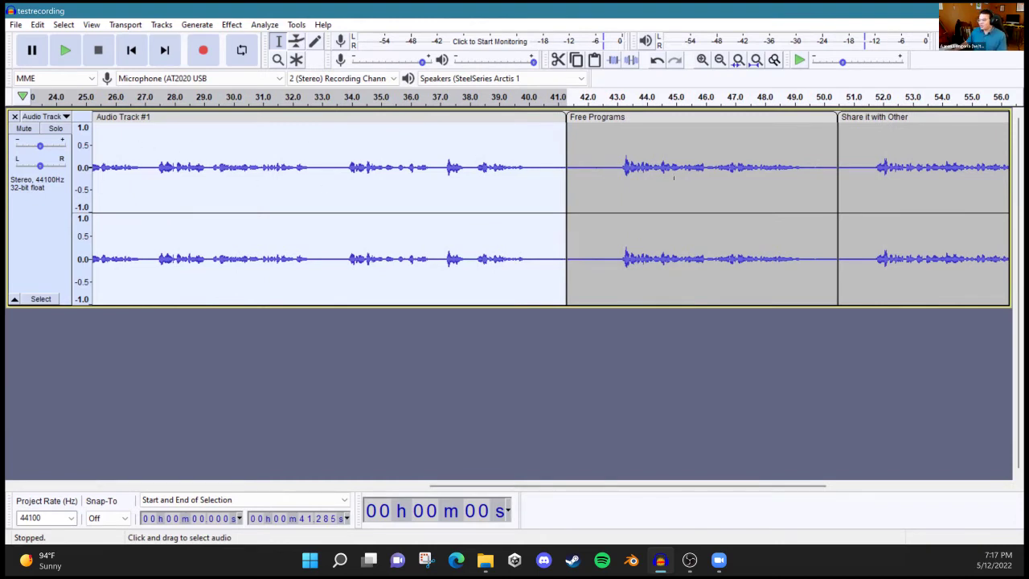
{"action": "left_click", "coordinate": [654, 151]}
{"action": "left_click", "coordinate": [659, 118]}
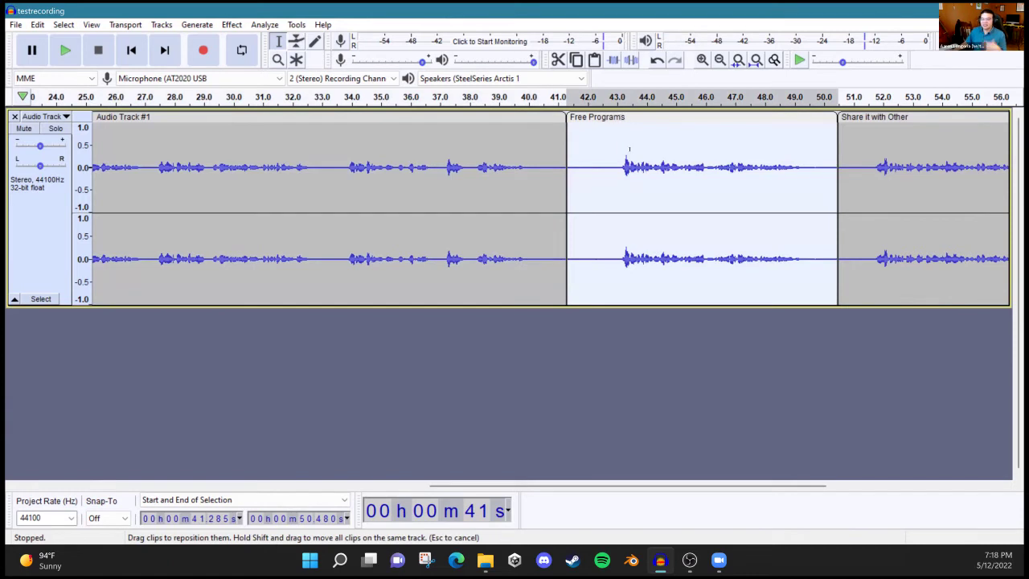
{"action": "left_click_drag", "start_coordinate": [664, 486], "coordinate": [808, 484]}
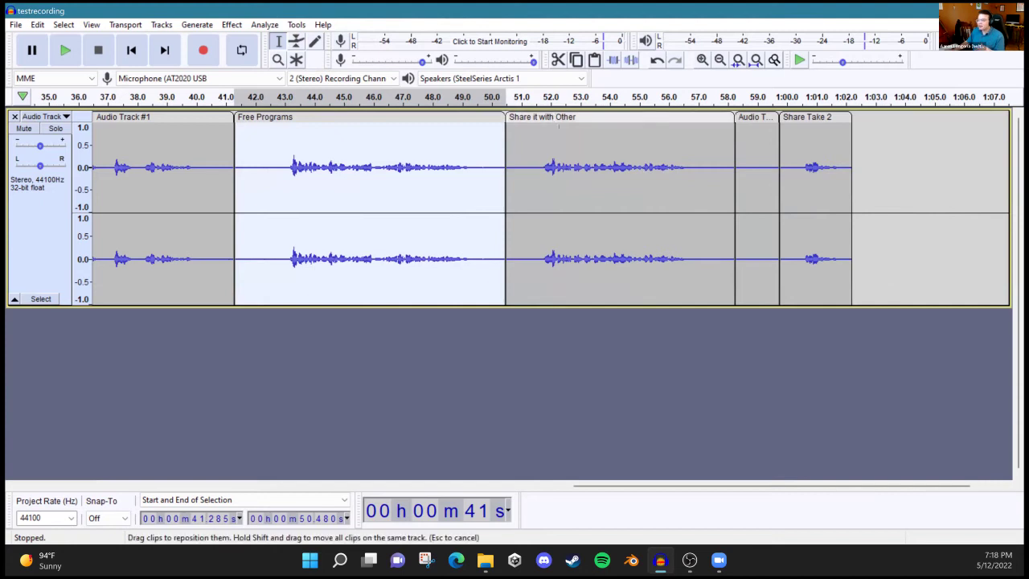
{"action": "left_click", "coordinate": [571, 119]}
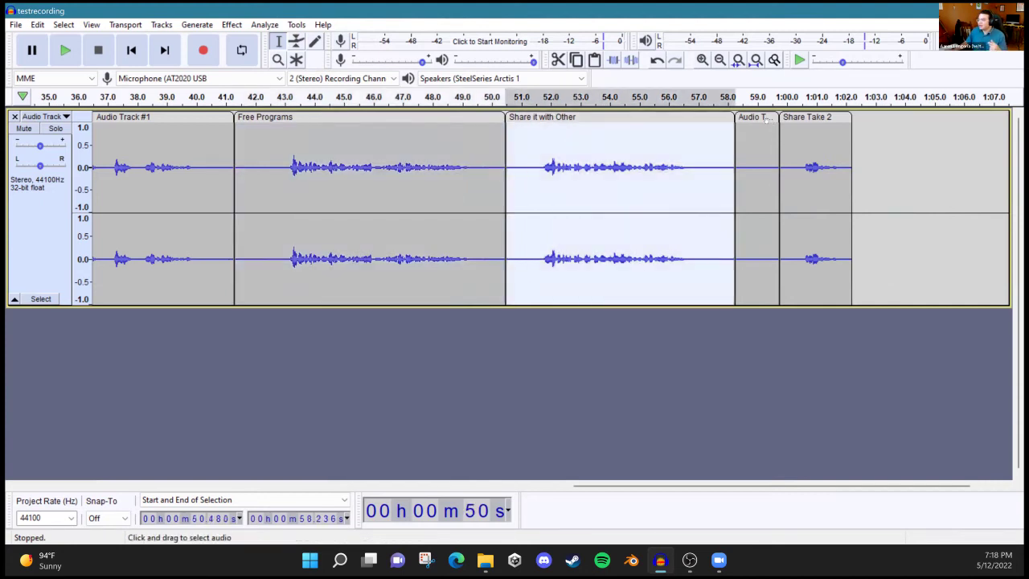
{"action": "left_click", "coordinate": [813, 119]}
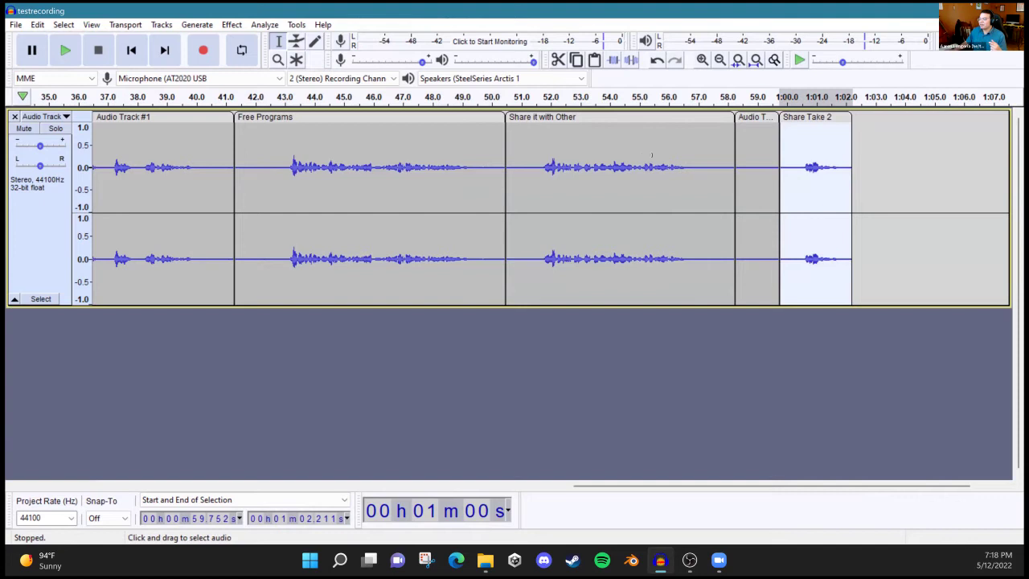
Step: Play parts of the Share it with Other clip from about 54.6 s and 51.8 s, and Share Take 2 from about 59.9 s
{"action": "left_click", "coordinate": [628, 184]}
{"action": "key", "text": "space"}
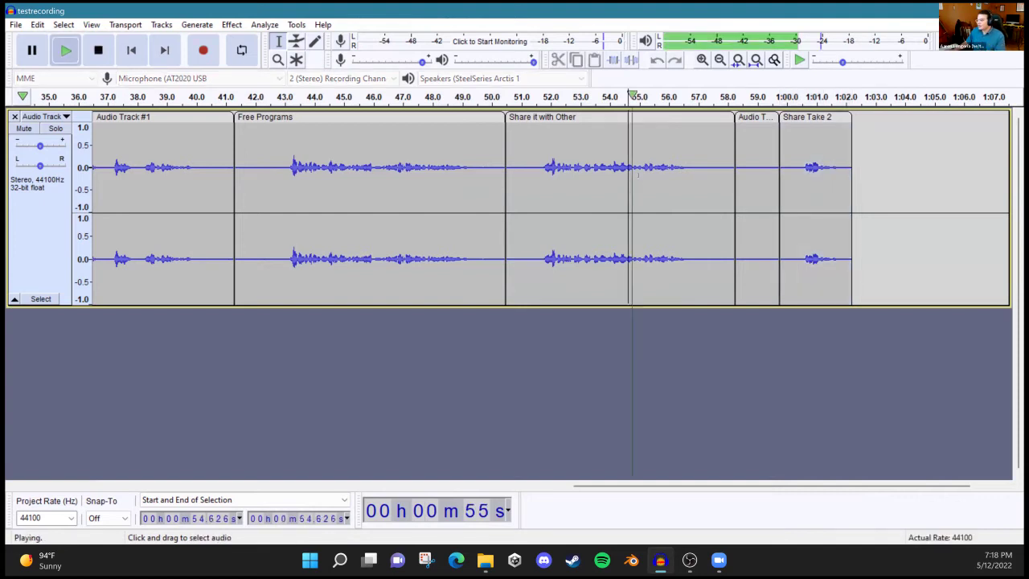
{"action": "key", "text": "space"}
{"action": "left_click", "coordinate": [543, 169]}
{"action": "key", "text": "space"}
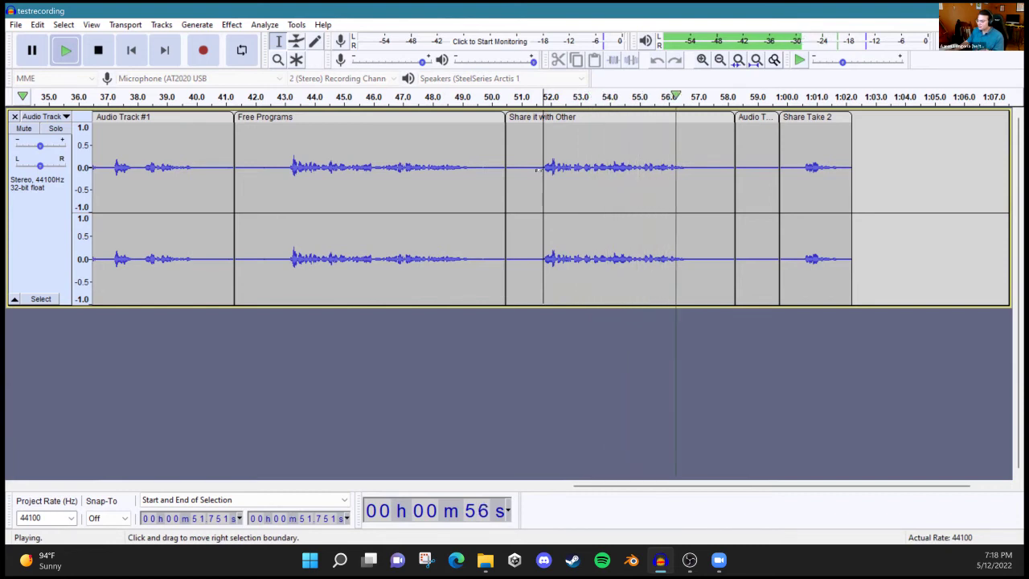
{"action": "key", "text": "space"}
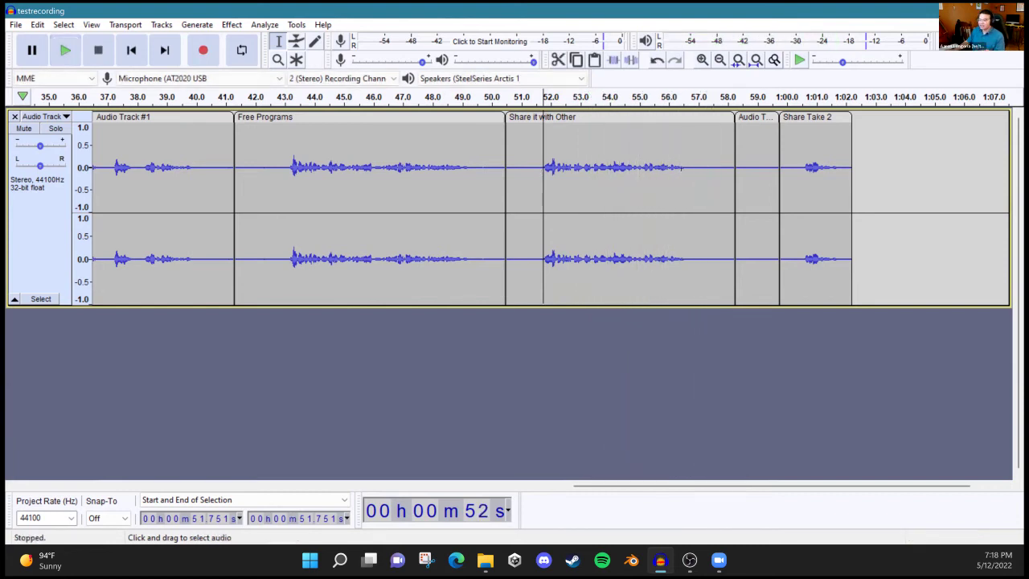
{"action": "left_click", "coordinate": [780, 168]}
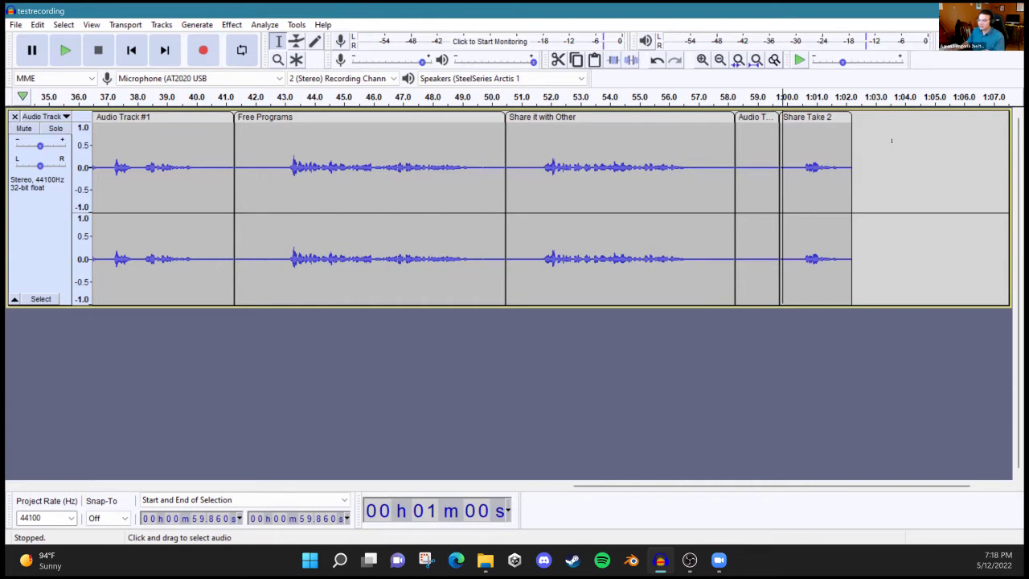
{"action": "key", "text": "space"}
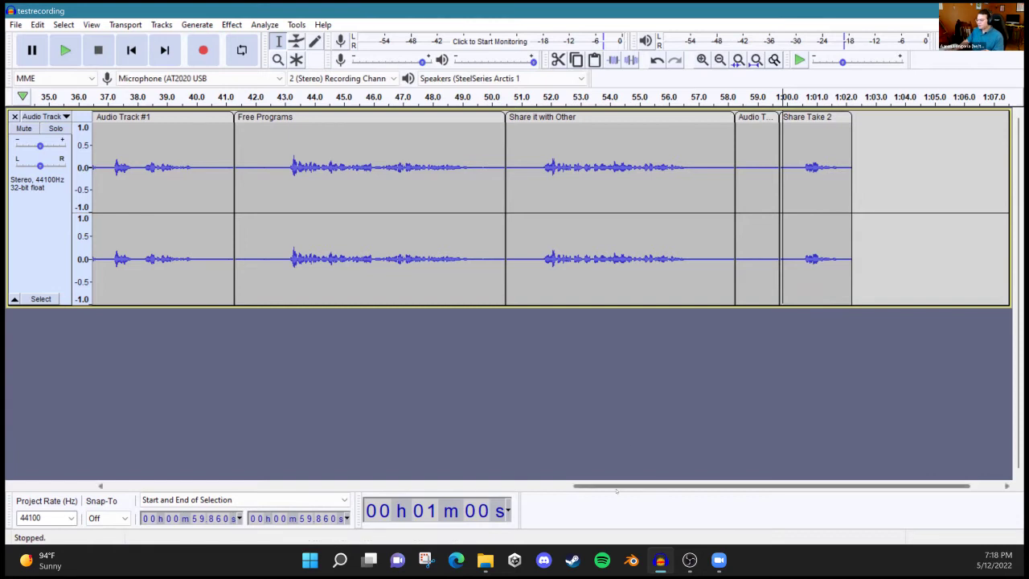
Step: Look over the available project rates and Snap-To options, leaving the rate at 44100 and Snap-To at Off
{"action": "scroll", "coordinate": [616, 491], "scroll_direction": "left", "scroll_amount": 2}
{"action": "scroll", "coordinate": [504, 488], "scroll_direction": "left", "scroll_amount": 10}
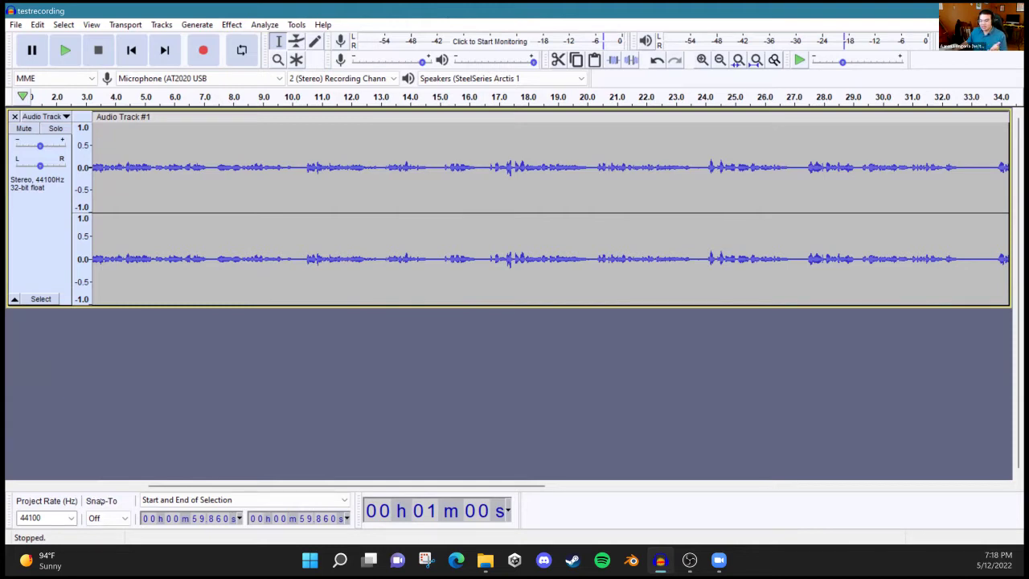
{"action": "left_click", "coordinate": [70, 517]}
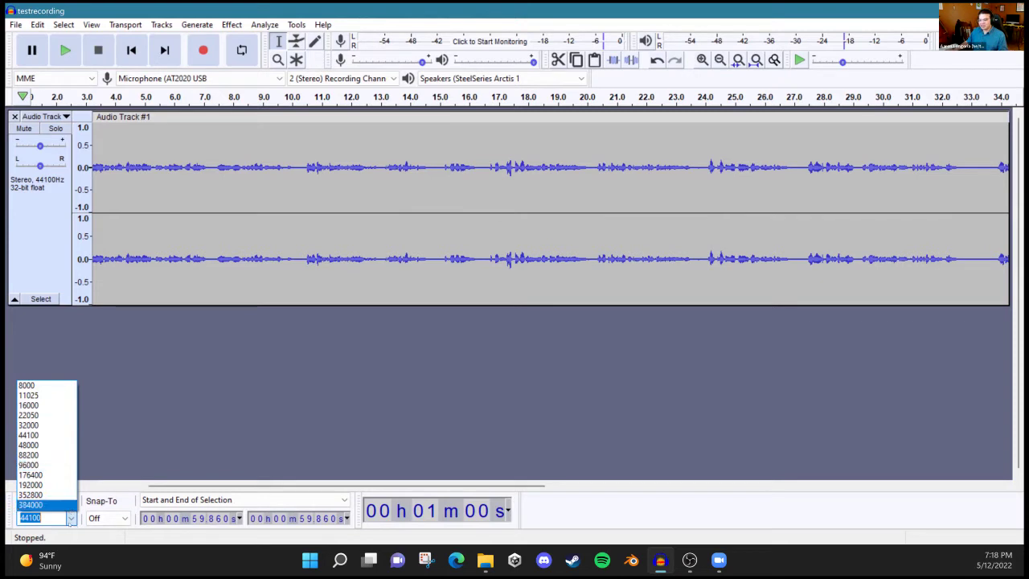
{"action": "left_click", "coordinate": [71, 519]}
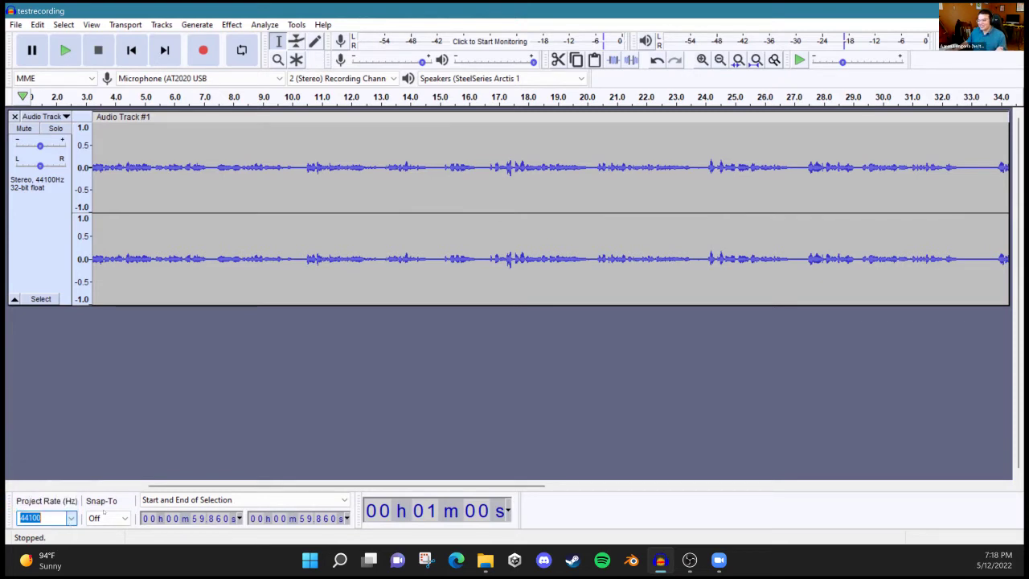
{"action": "left_click", "coordinate": [122, 517]}
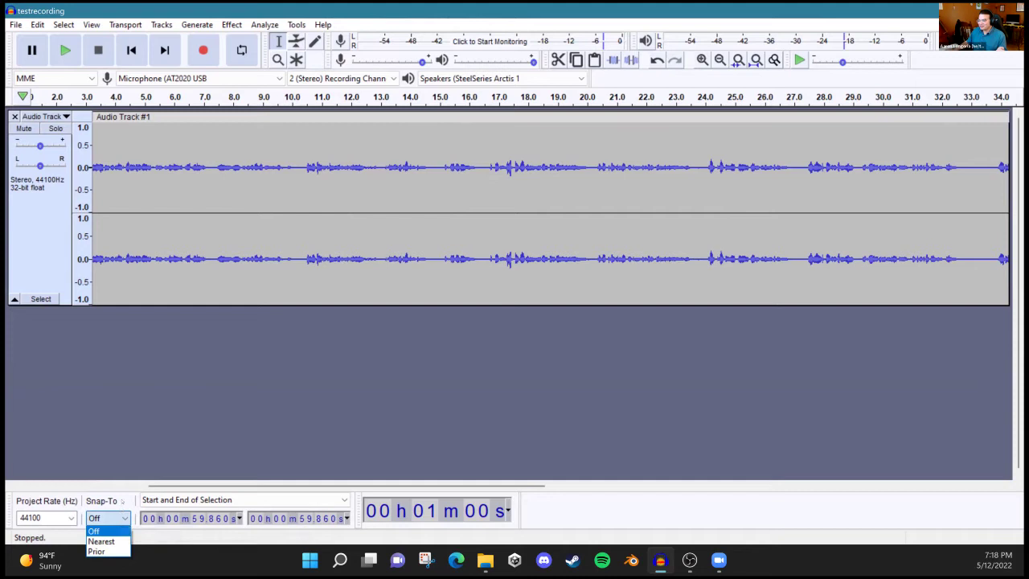
{"action": "left_click", "coordinate": [124, 521]}
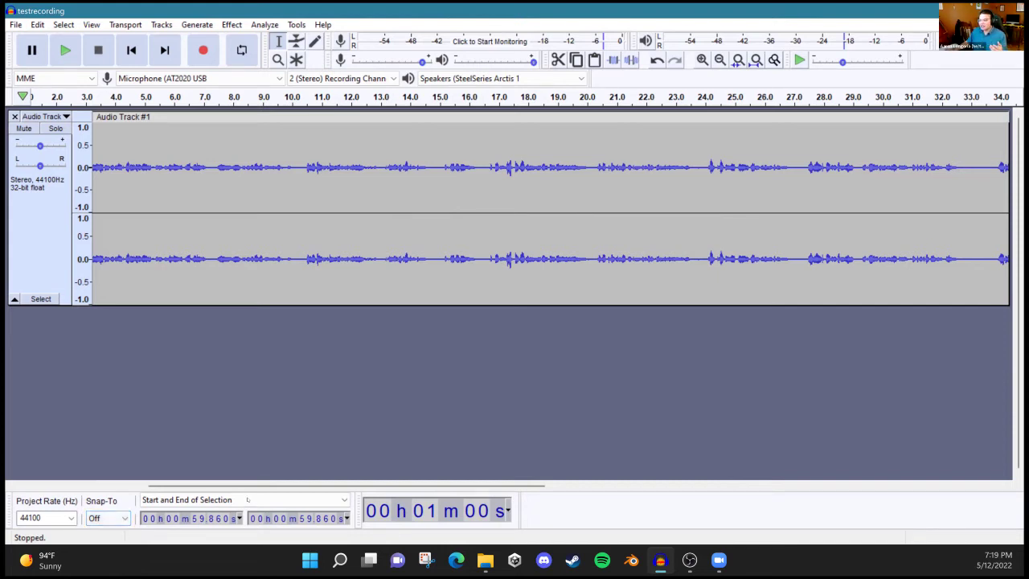
Step: Place the cursor at several points in the Audio Track #1 clip and play briefly from about 10.5 s
{"action": "left_click", "coordinate": [169, 277]}
{"action": "left_click", "coordinate": [382, 257]}
{"action": "left_click", "coordinate": [230, 249]}
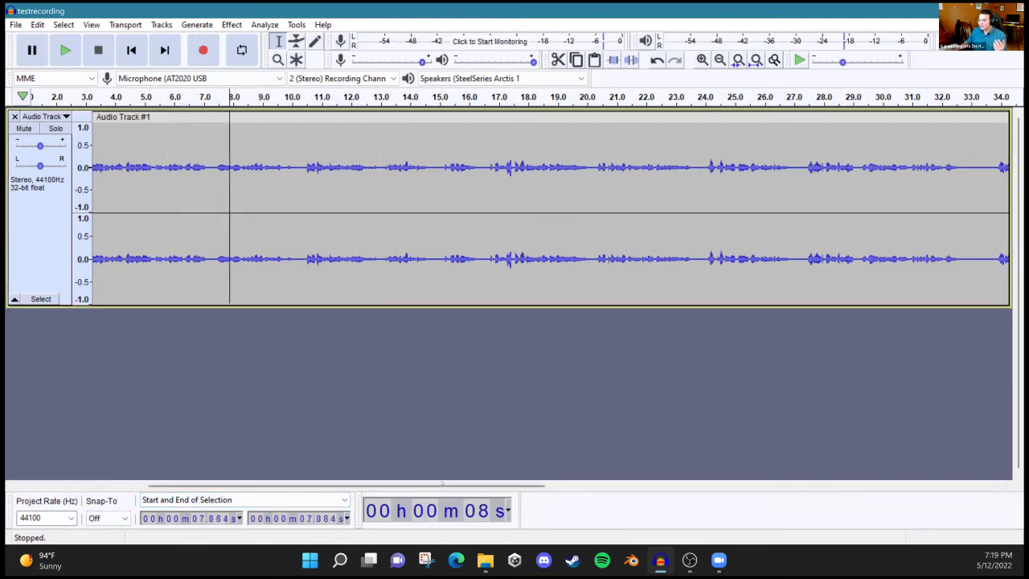
{"action": "left_click", "coordinate": [285, 230]}
{"action": "left_click", "coordinate": [406, 227]}
{"action": "left_click", "coordinate": [518, 207]}
{"action": "left_click", "coordinate": [515, 118]}
{"action": "left_click", "coordinate": [308, 209]}
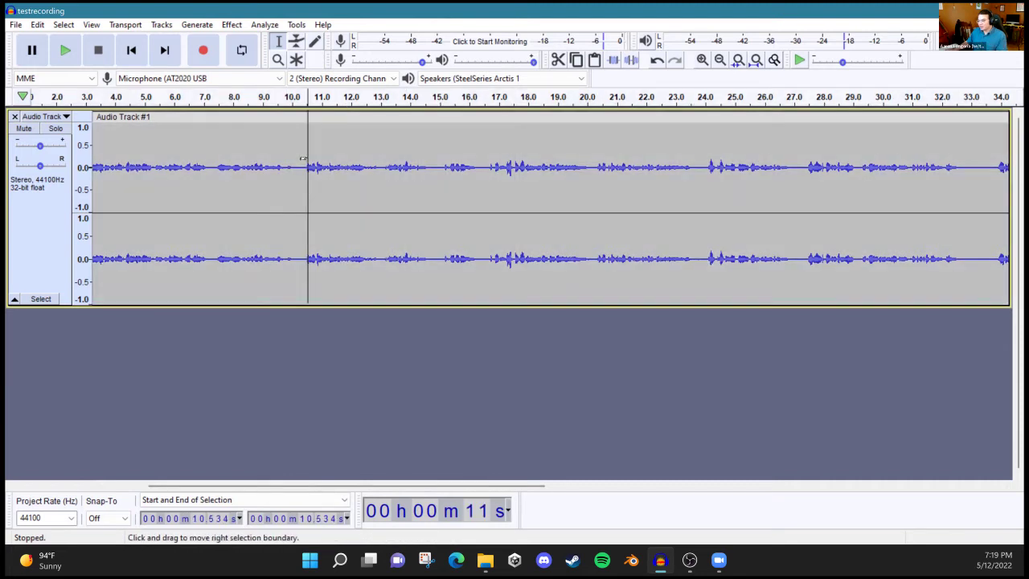
{"action": "key", "text": "space"}
{"action": "key", "text": "space"}
Step: Reposition the cursor along the Audio Track #1 clip to check the selection times, ending at about 16.15 s
{"action": "left_click", "coordinate": [527, 211]}
{"action": "left_click", "coordinate": [351, 193]}
{"action": "left_click", "coordinate": [226, 176]}
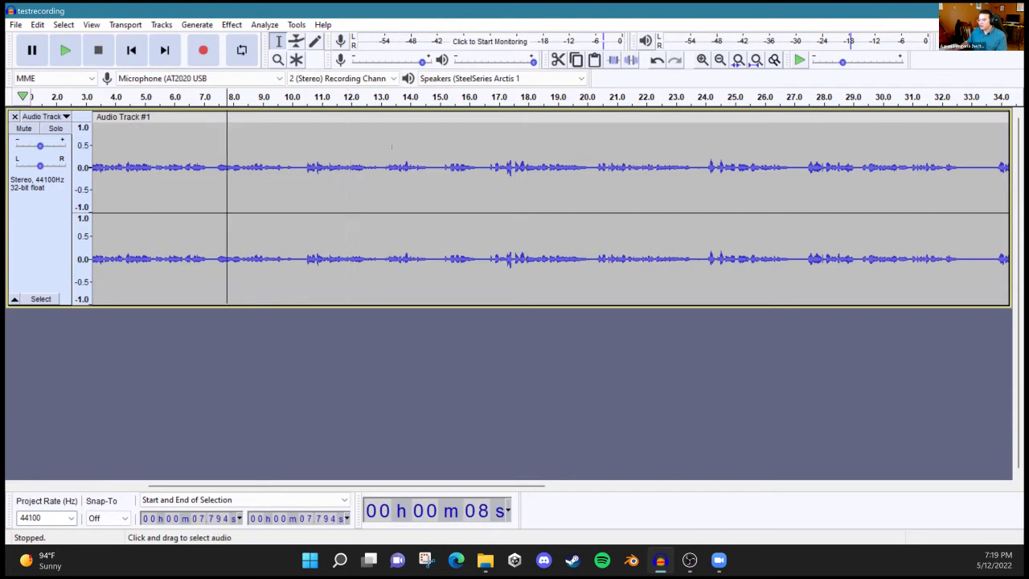
{"action": "left_click", "coordinate": [440, 151]}
{"action": "left_click", "coordinate": [656, 170]}
{"action": "left_click", "coordinate": [841, 173]}
{"action": "left_click", "coordinate": [558, 161]}
{"action": "left_click", "coordinate": [474, 140]}
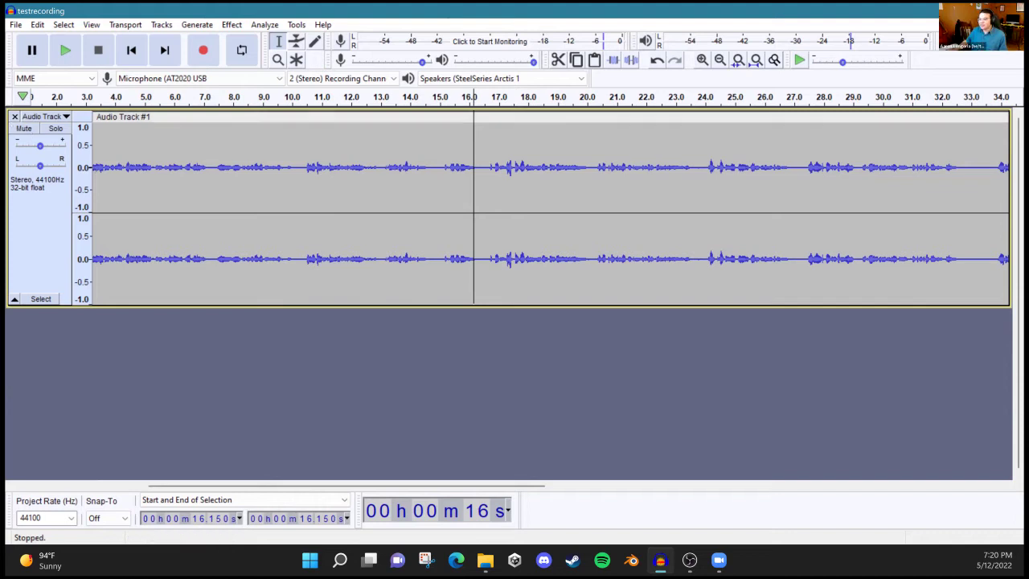
Step: Create a new empty project
{"action": "left_click", "coordinate": [17, 24]}
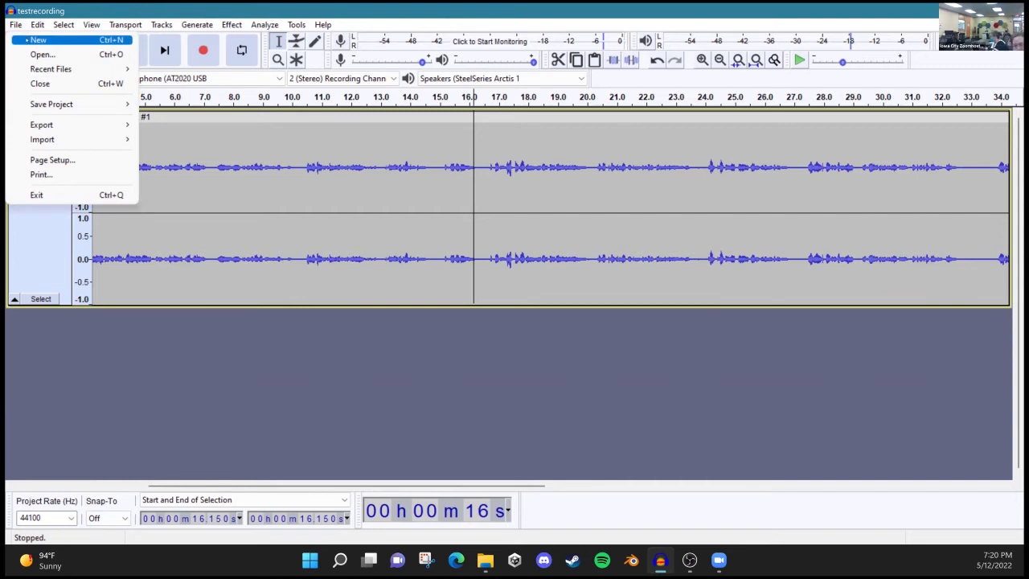
{"action": "left_click", "coordinate": [27, 38]}
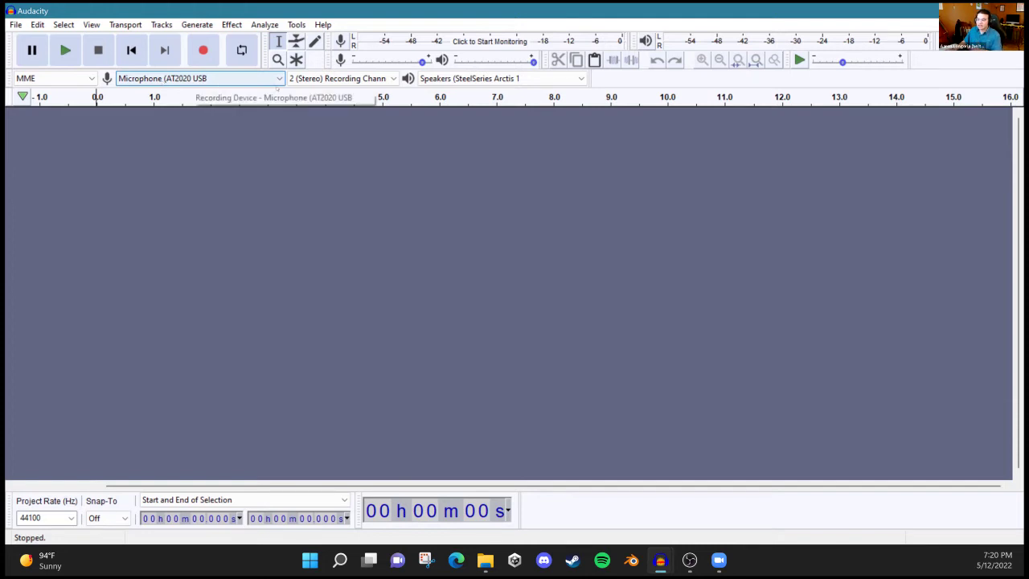
Step: Choose Microphone (AT2020 USB) as the recording device and 2 (Stereo) Recording Channels as the channel setting
{"action": "left_click", "coordinate": [251, 81]}
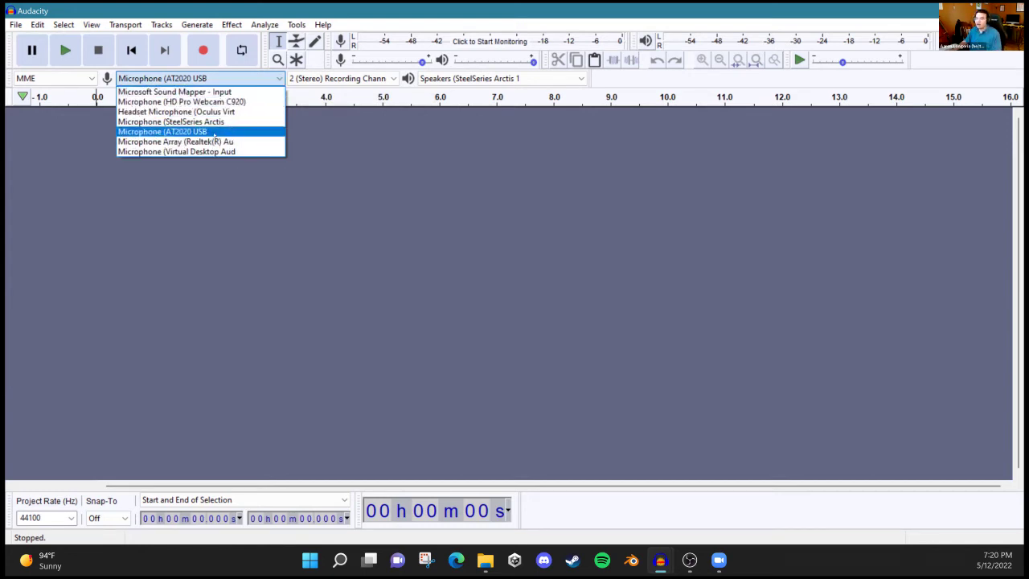
{"action": "left_click", "coordinate": [158, 131]}
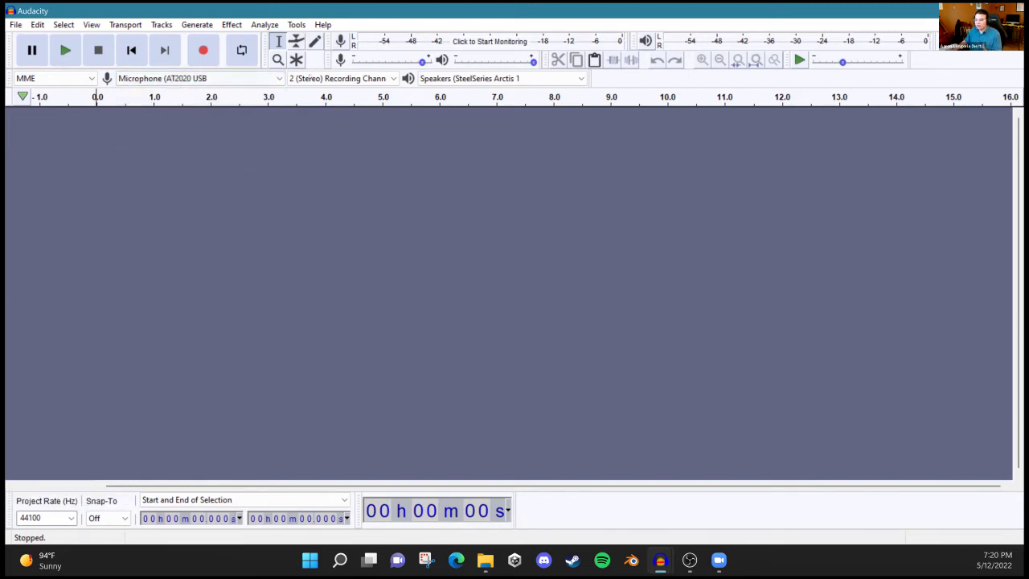
{"action": "left_click", "coordinate": [313, 78]}
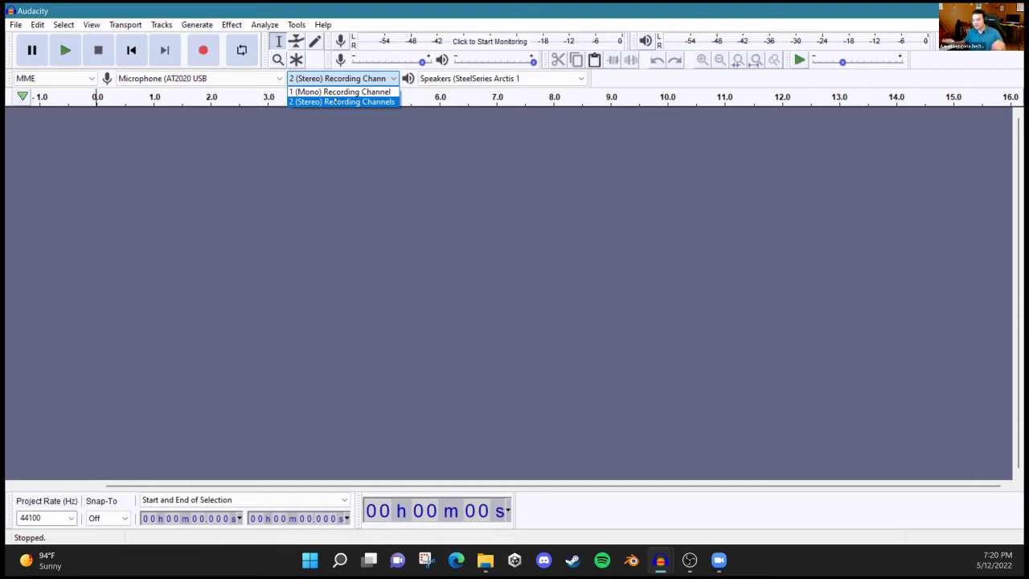
{"action": "left_click", "coordinate": [342, 102]}
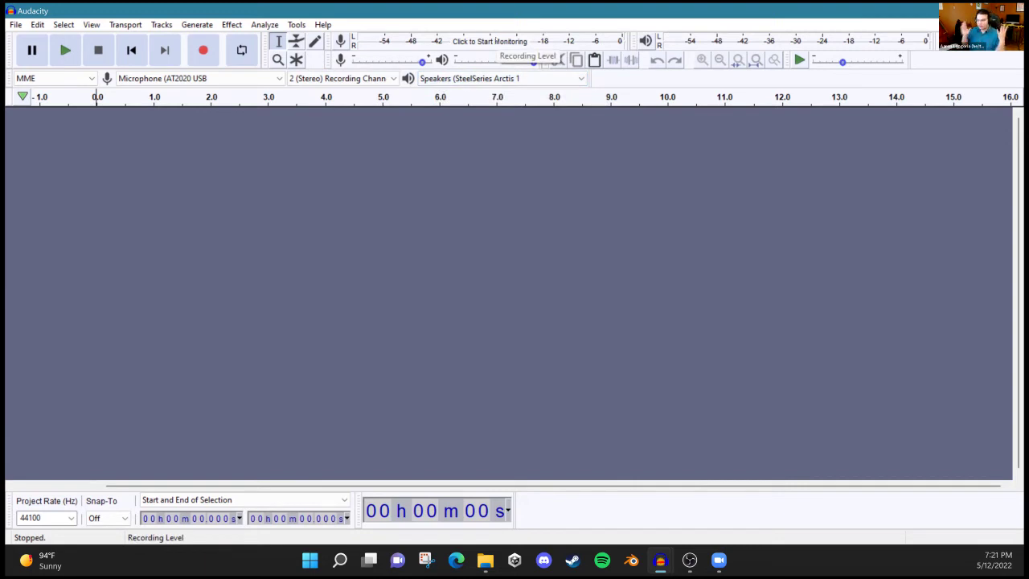
Step: Start monitoring the microphone input and try different recording volumes, settling on 0.90
{"action": "left_click", "coordinate": [495, 41]}
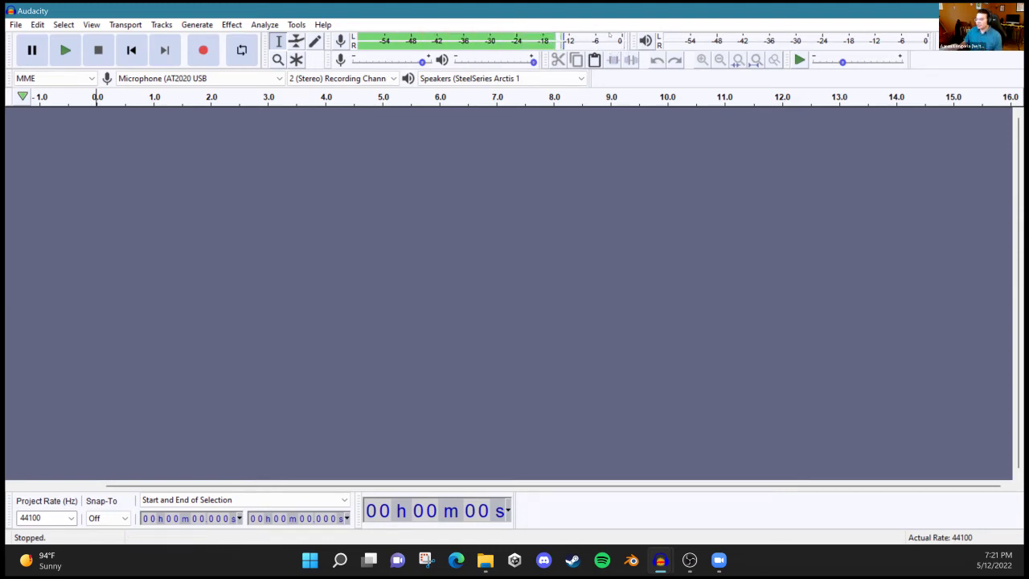
{"action": "left_click_drag", "start_coordinate": [422, 62], "coordinate": [430, 61]}
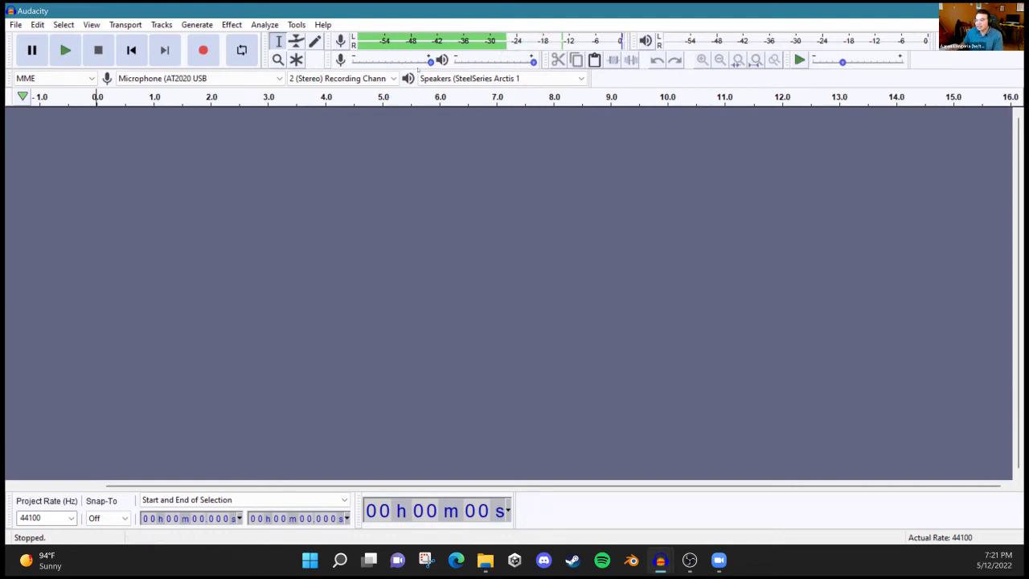
{"action": "left_click_drag", "start_coordinate": [430, 61], "coordinate": [426, 61]}
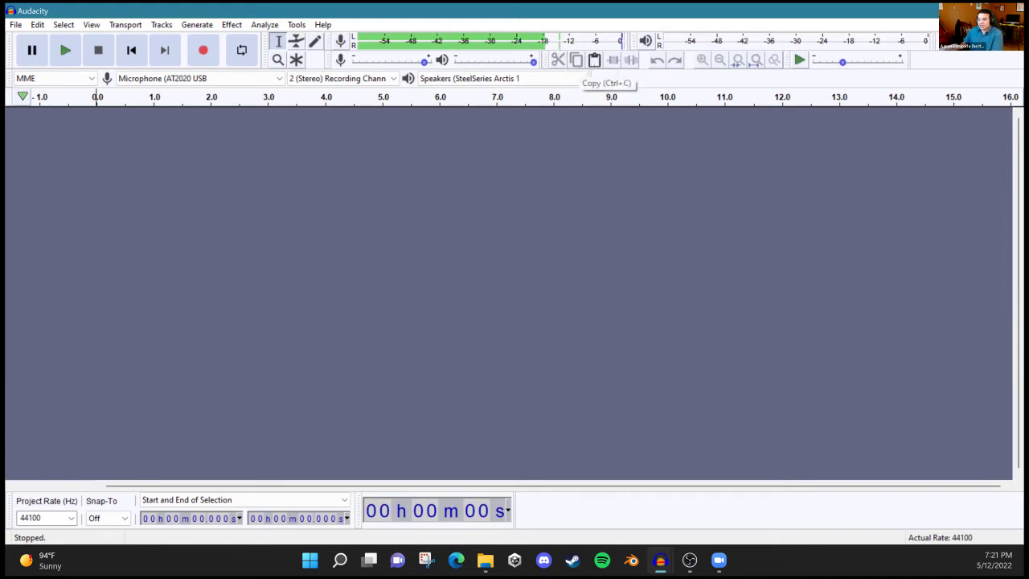
{"action": "mouse_move", "coordinate": [423, 63]}
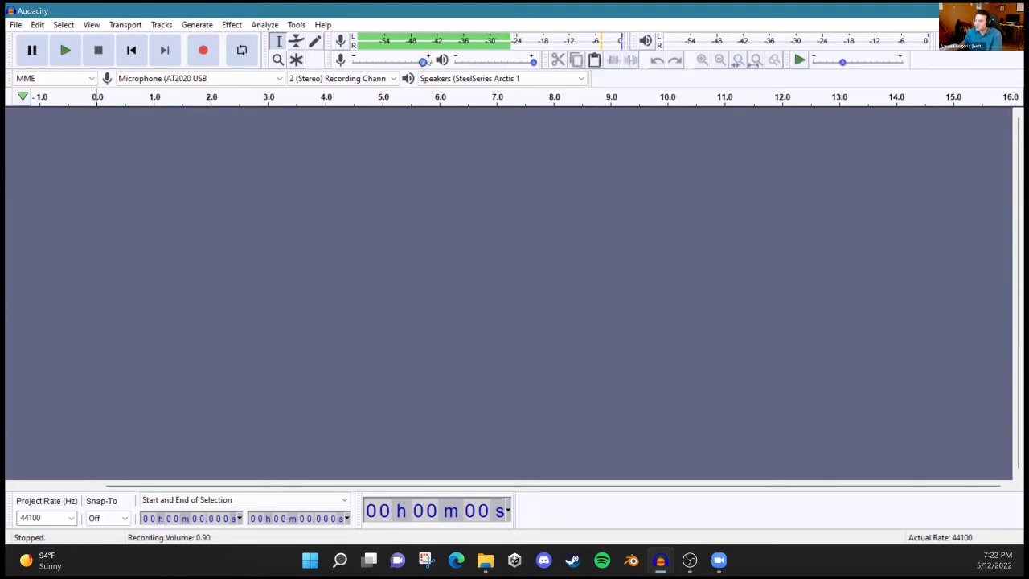
{"action": "left_click", "coordinate": [422, 62]}
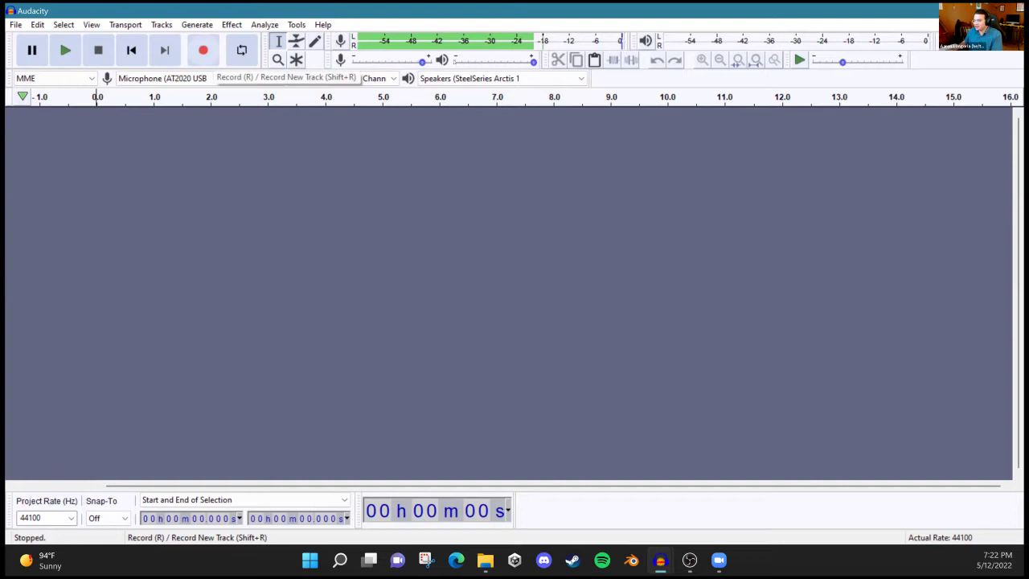
Step: Record a new stereo voice track about 15 s long
{"action": "left_click", "coordinate": [210, 51]}
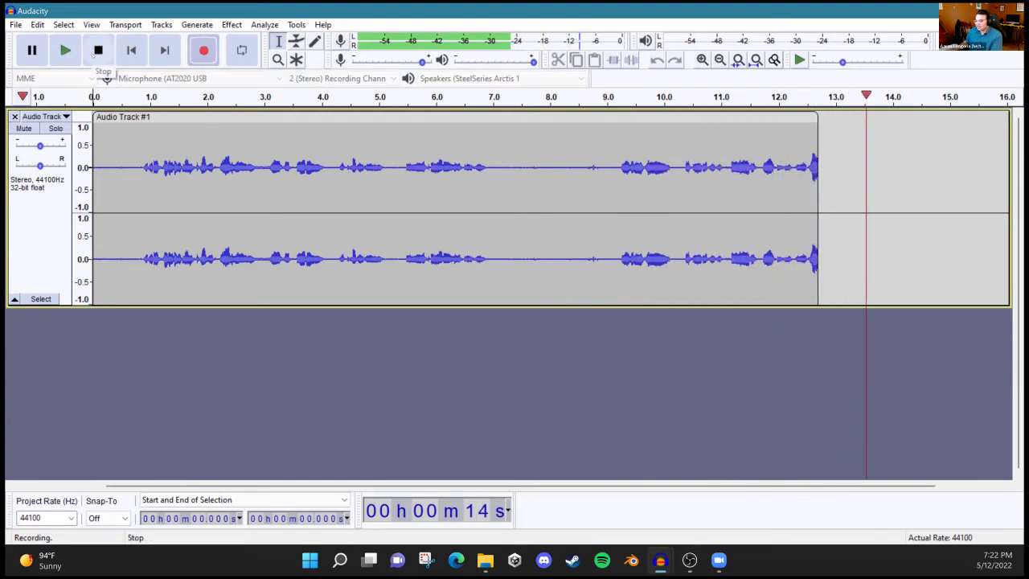
{"action": "left_click", "coordinate": [97, 50]}
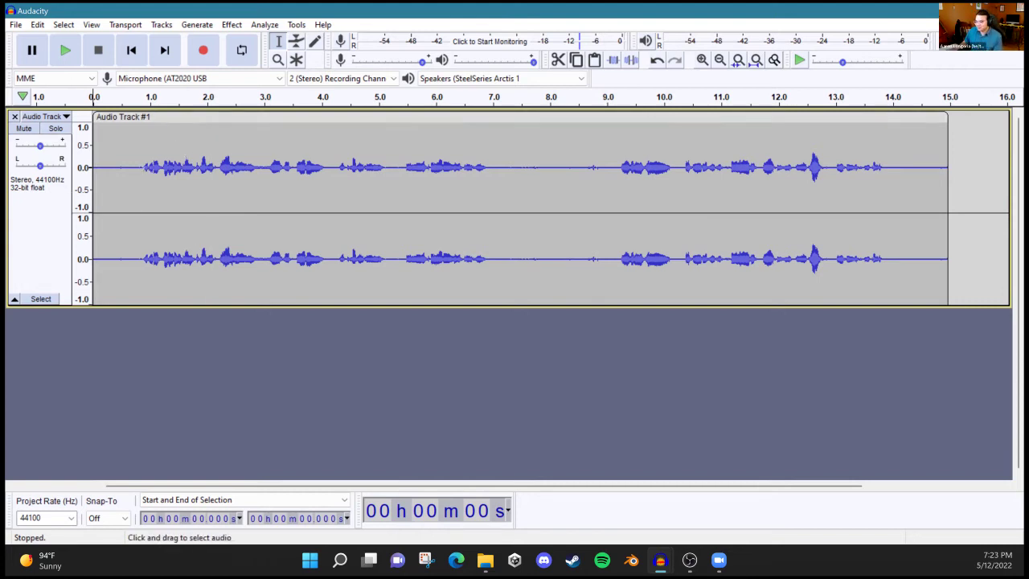
Step: Place the cursor at several points along the recorded clip and briefly select a short section from about 1.64 to 1.88 s
{"action": "left_click", "coordinate": [144, 170]}
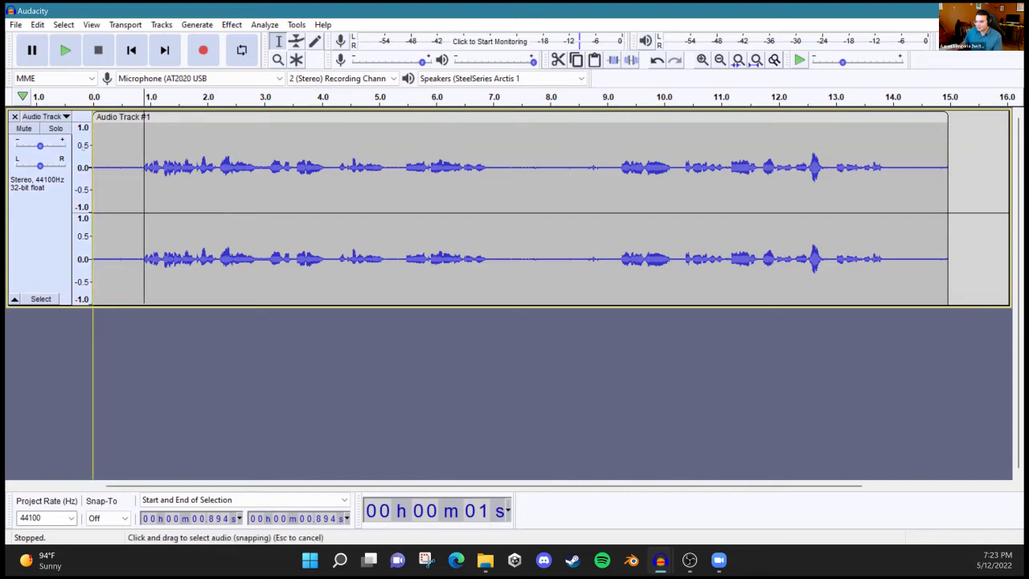
{"action": "left_click", "coordinate": [130, 170]}
{"action": "left_click_drag", "start_coordinate": [187, 169], "coordinate": [201, 169]}
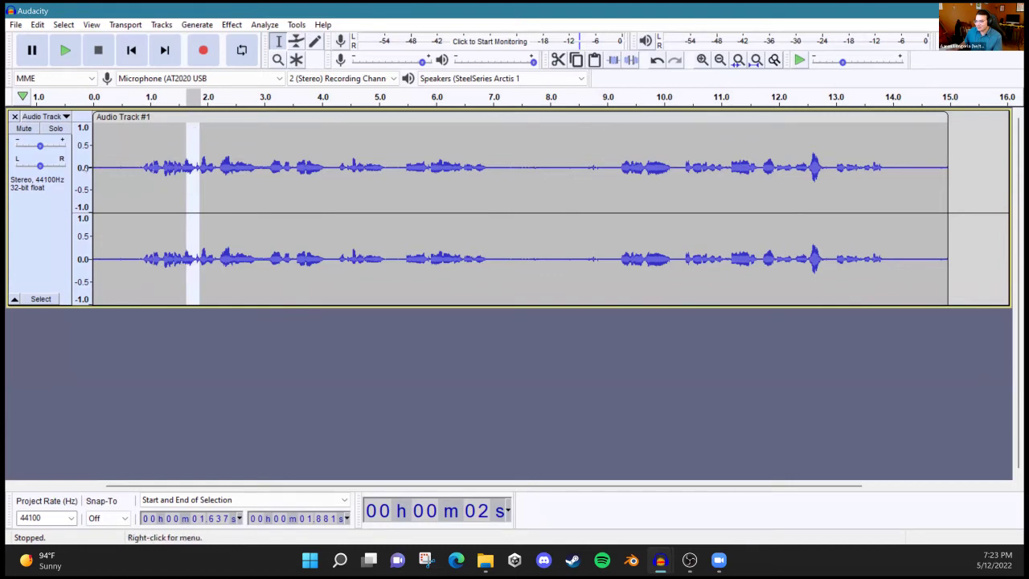
{"action": "left_click", "coordinate": [233, 170]}
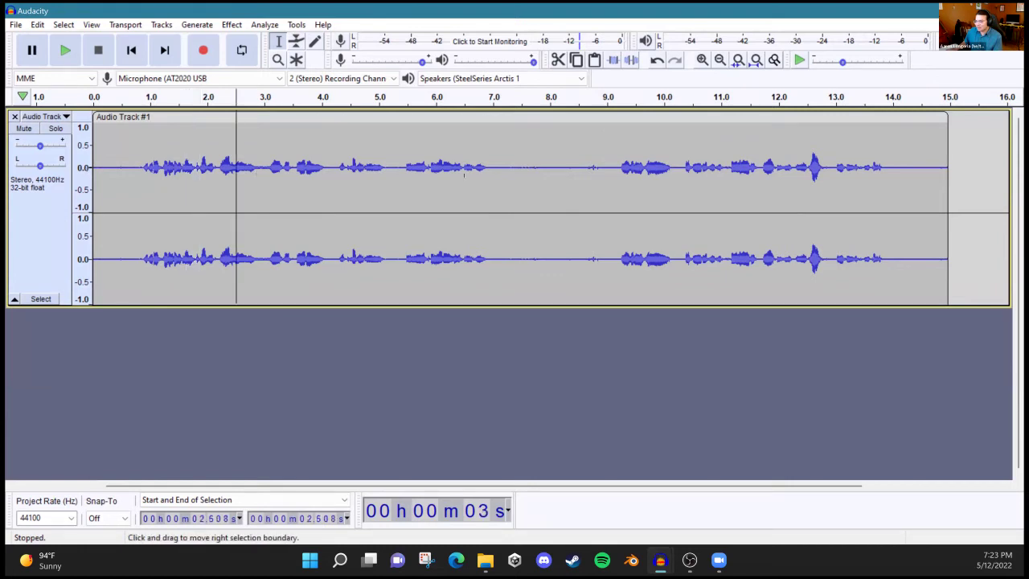
{"action": "left_click", "coordinate": [551, 170]}
{"action": "left_click", "coordinate": [392, 169]}
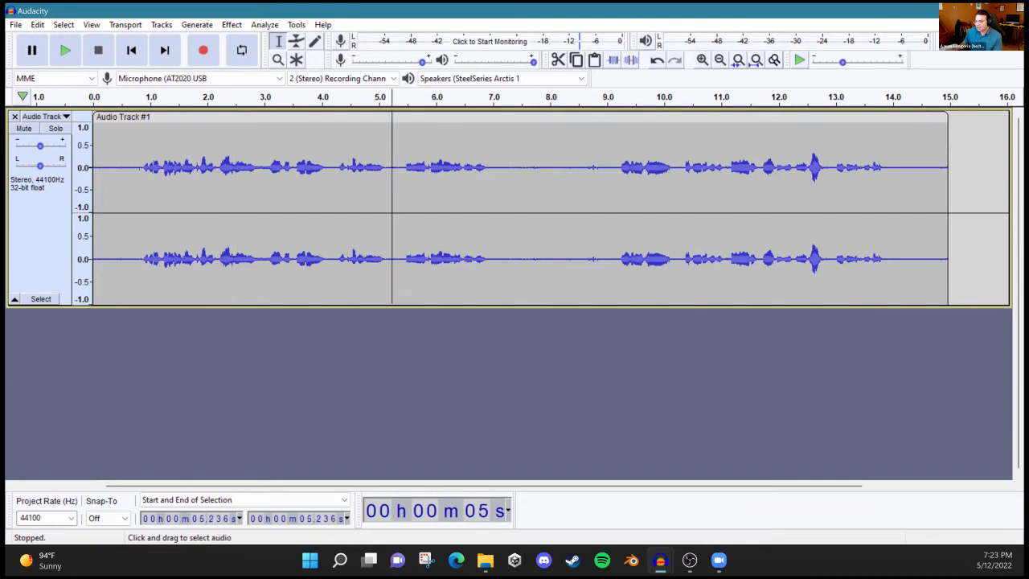
{"action": "left_click", "coordinate": [140, 169]}
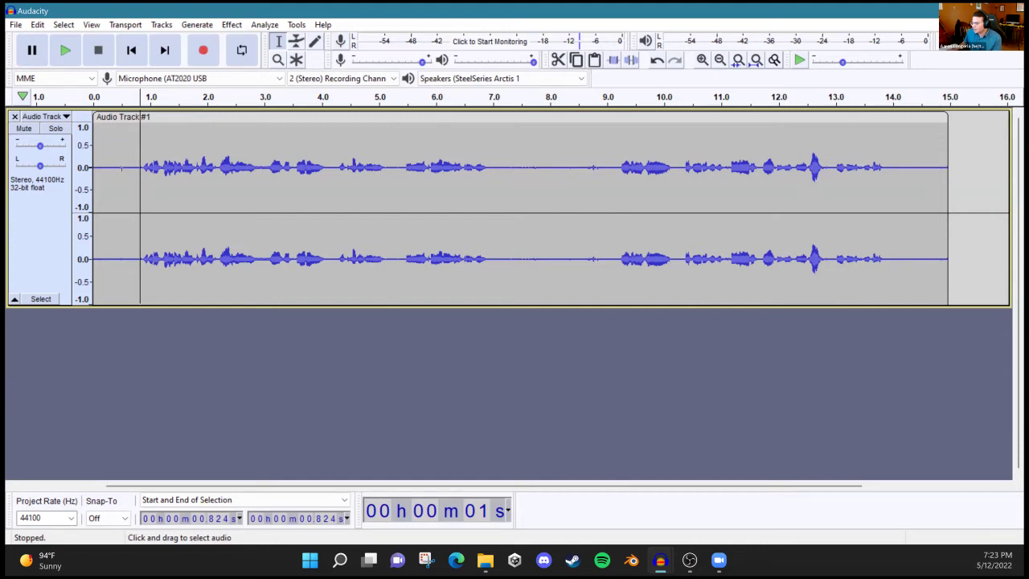
Step: Position the cursor in the quiet opening of the clip and play the recording from about 0.72 s
{"action": "left_click", "coordinate": [115, 167]}
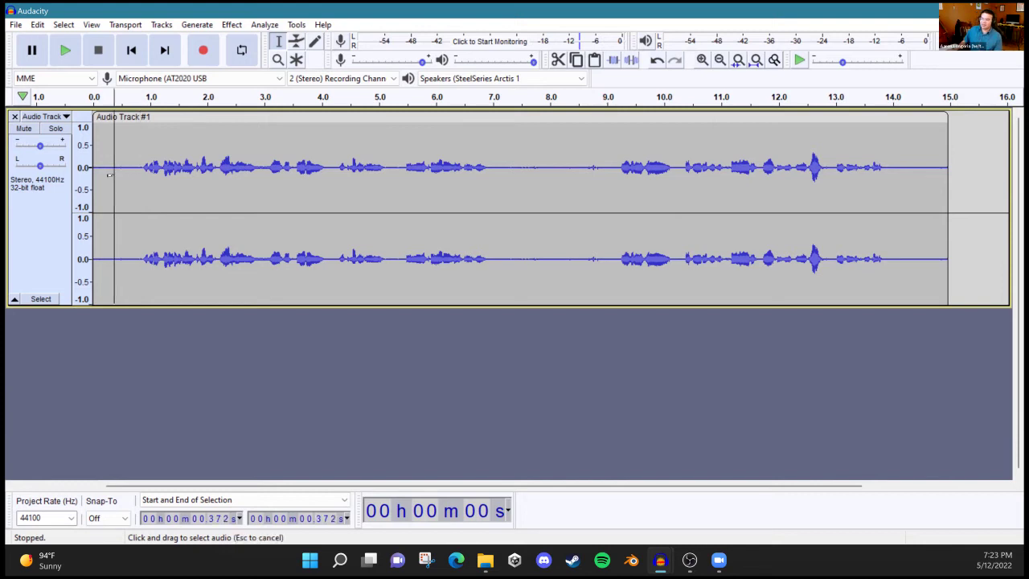
{"action": "left_click_drag", "start_coordinate": [114, 167], "coordinate": [138, 167]}
{"action": "left_click", "coordinate": [117, 167]}
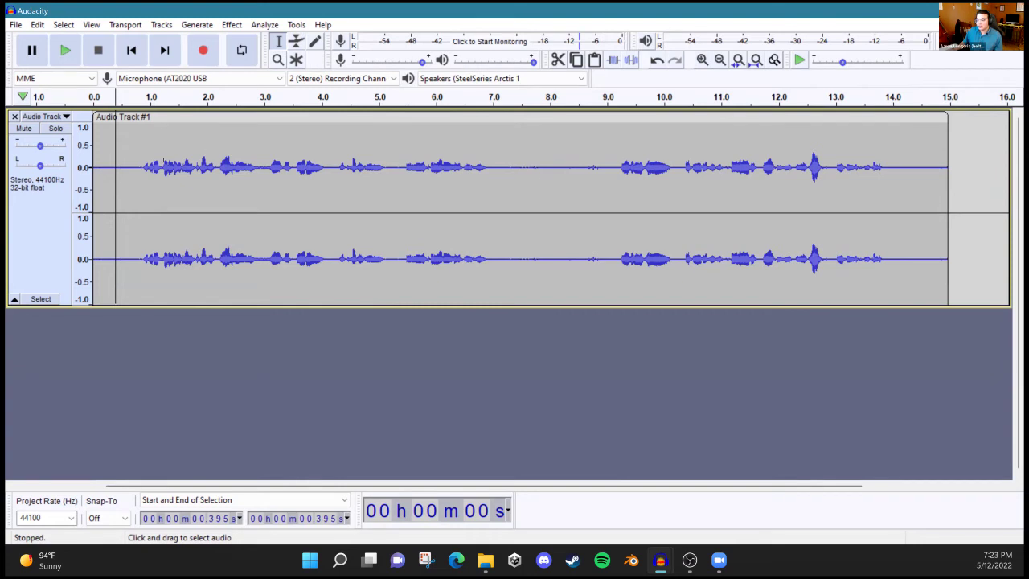
{"action": "left_click", "coordinate": [133, 164]}
{"action": "key", "text": "space"}
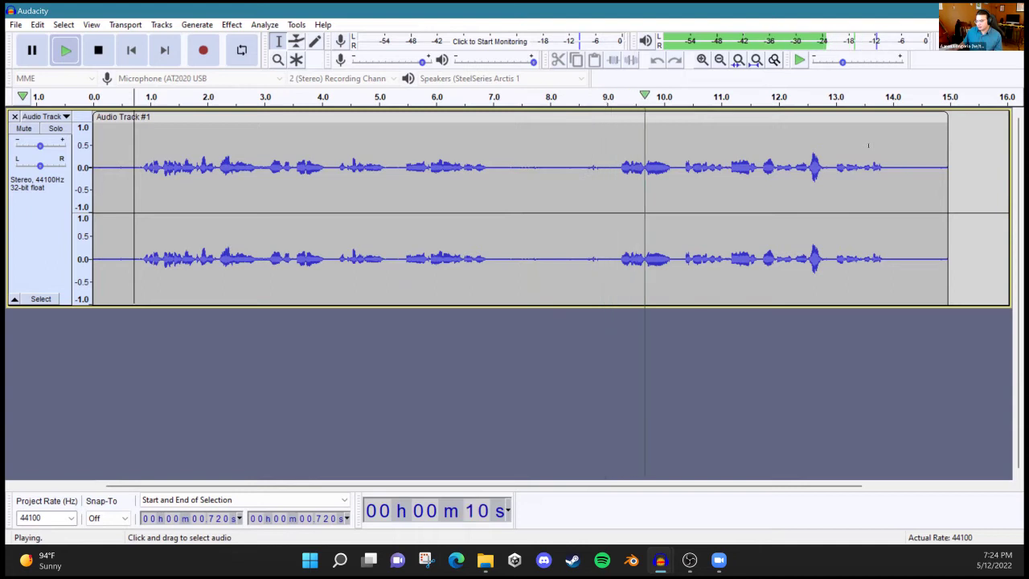
{"action": "key", "text": "space"}
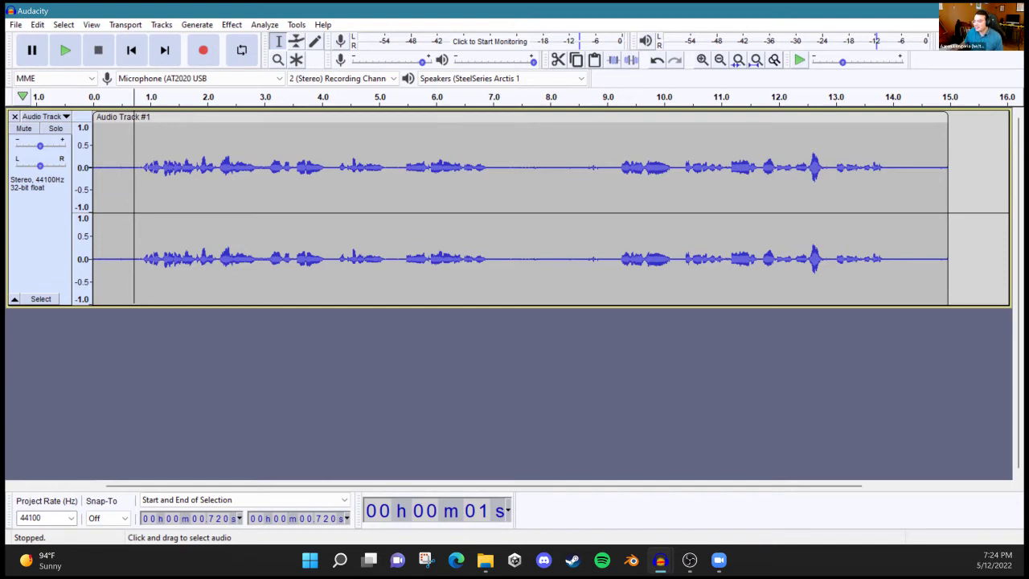
Step: Define a loop region from 0 to 4 s, select the opening 0.755 s of the clip, and play briefly
{"action": "left_click_drag", "start_coordinate": [94, 97], "coordinate": [322, 97]}
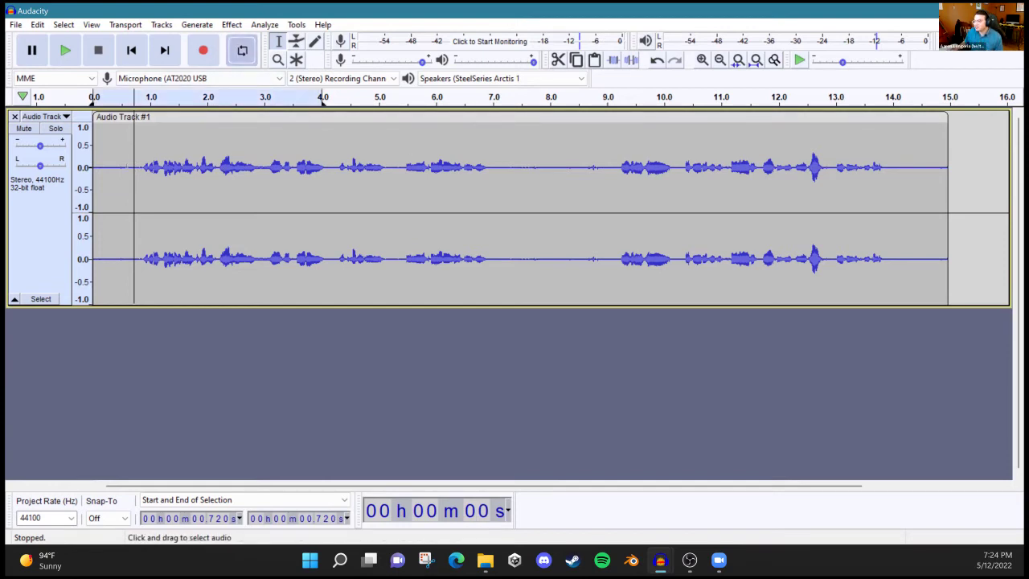
{"action": "left_click_drag", "start_coordinate": [136, 176], "coordinate": [71, 178]}
{"action": "key", "text": "space"}
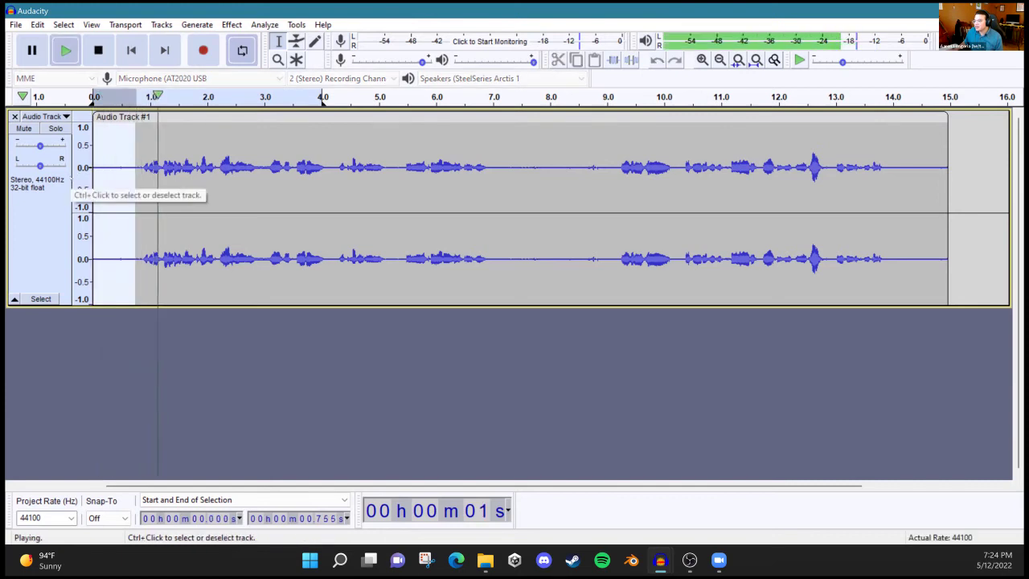
{"action": "key", "text": "space"}
Step: Turn looping off and place the cursor near the clip's start at about 0.116 s
{"action": "left_click", "coordinate": [241, 50]}
{"action": "right_click", "coordinate": [132, 157]}
{"action": "left_click", "coordinate": [101, 128]}
{"action": "left_click", "coordinate": [104, 170]}
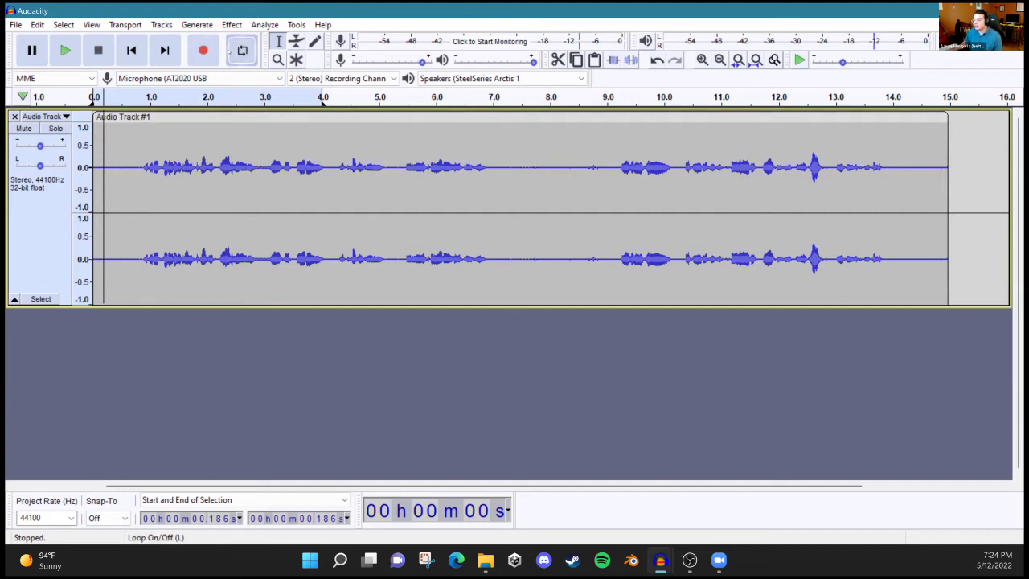
{"action": "left_click", "coordinate": [99, 209]}
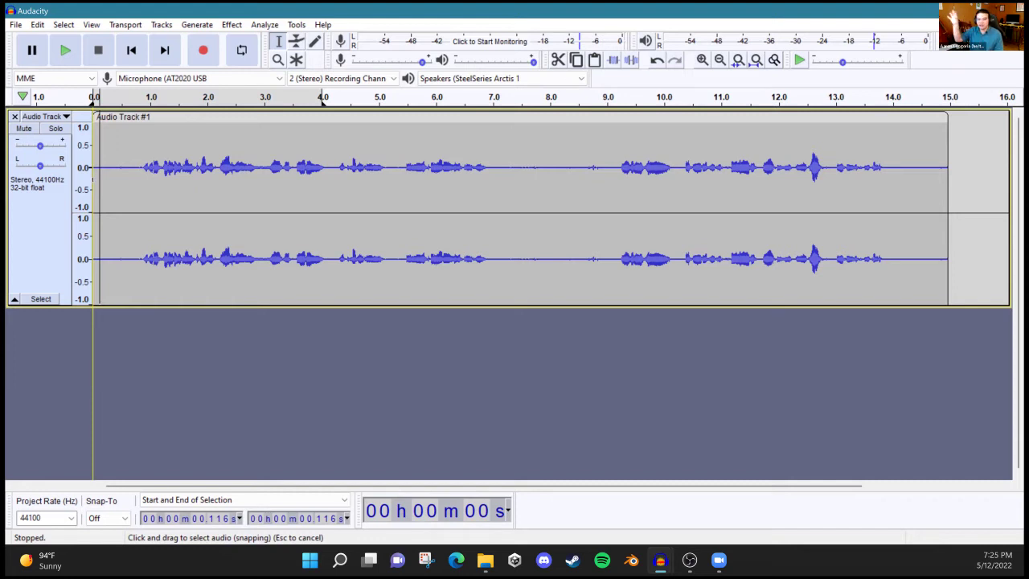
Step: Play the clip briefly from its start, and again from the quiet gap at about 7.04 s
{"action": "key", "text": "space"}
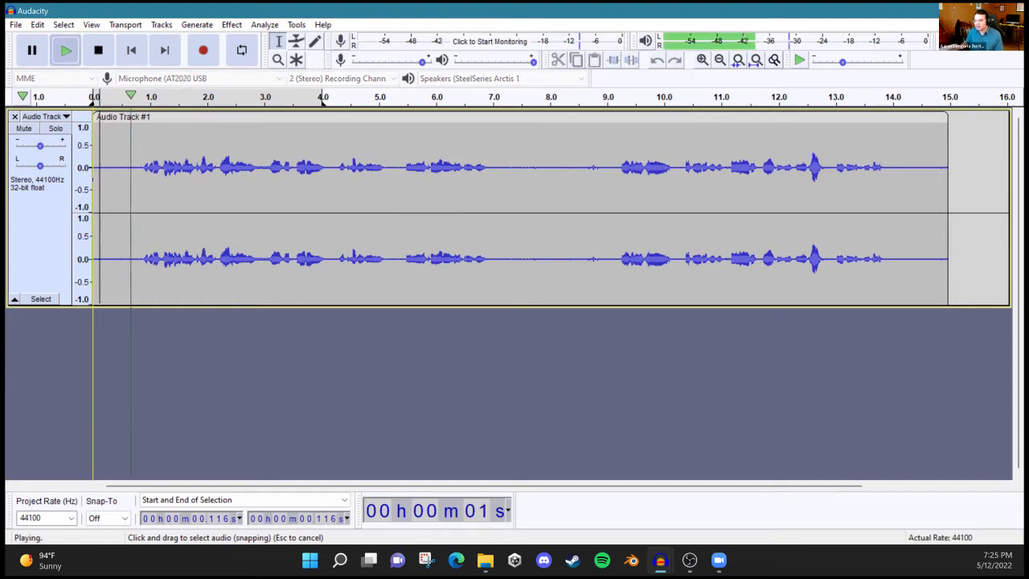
{"action": "key", "text": "space"}
{"action": "left_click", "coordinate": [494, 167]}
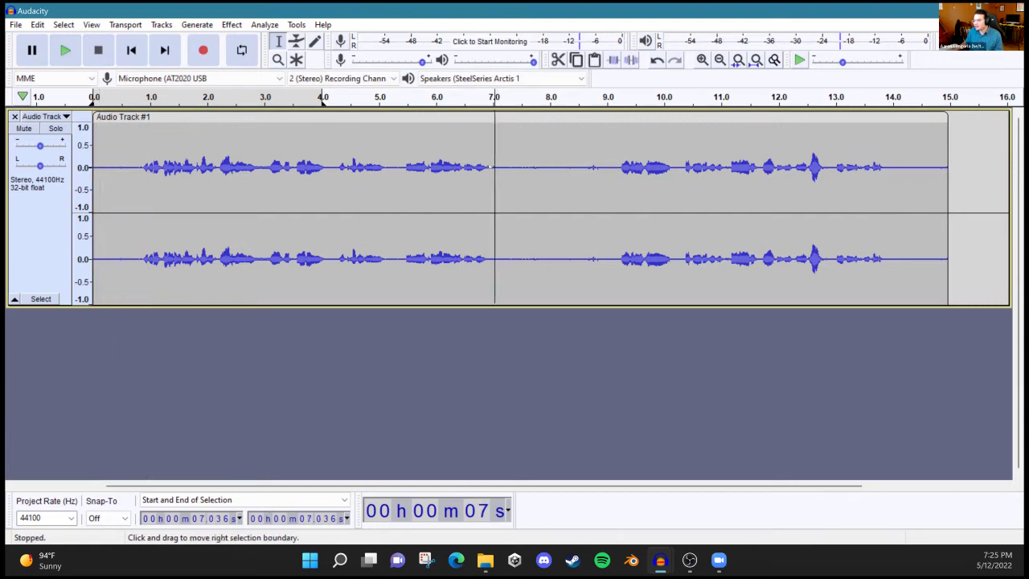
{"action": "key", "text": "space"}
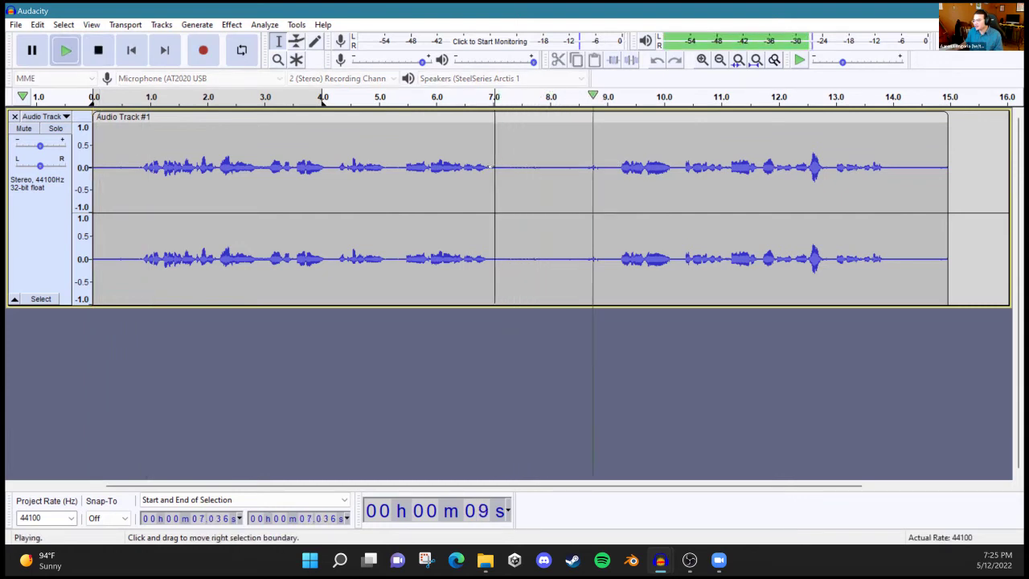
{"action": "key", "text": "space"}
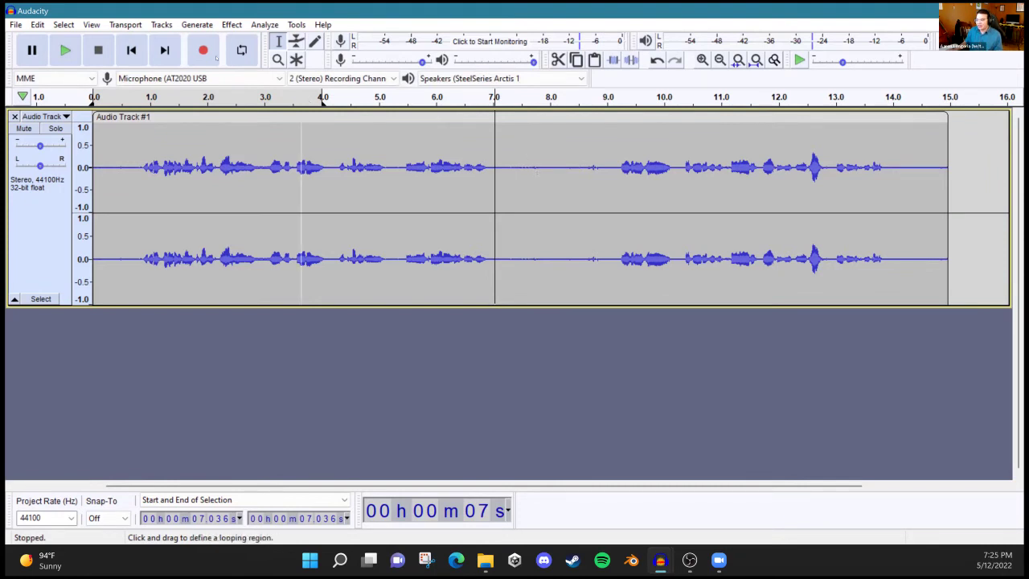
Step: Look through the list of available effects without applying any
{"action": "left_click", "coordinate": [233, 25]}
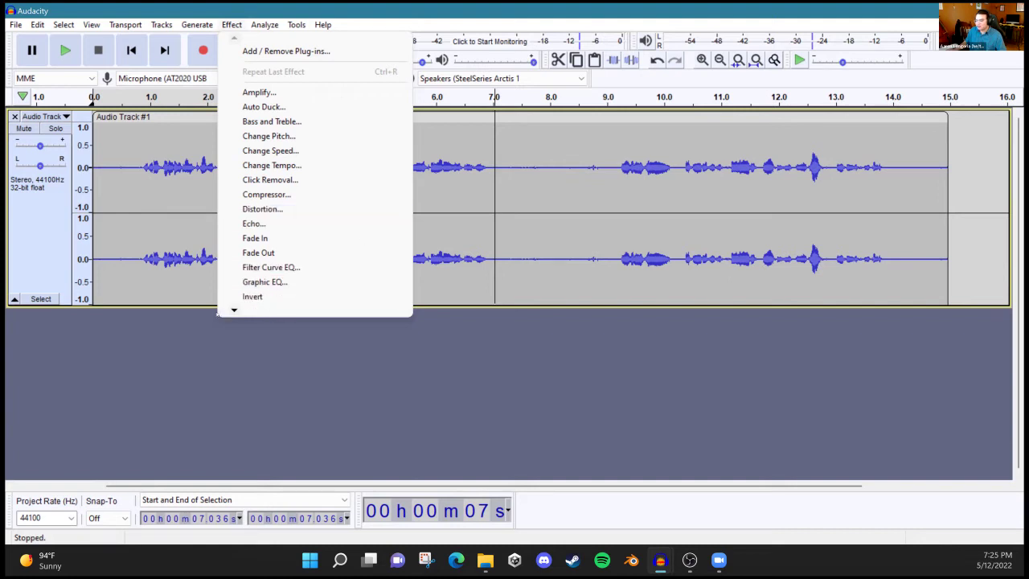
{"action": "mouse_move", "coordinate": [234, 311]}
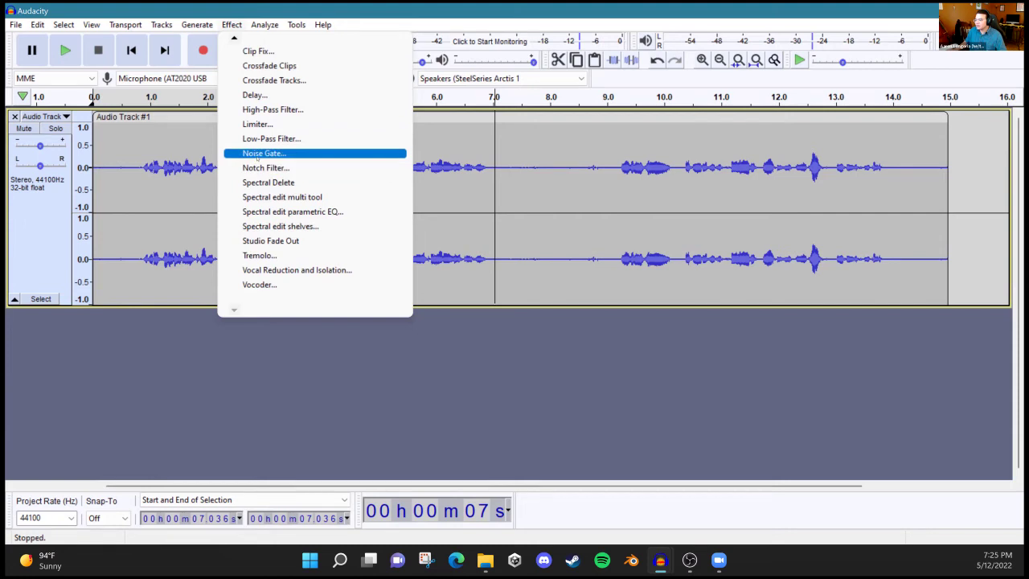
{"action": "left_click", "coordinate": [527, 177]}
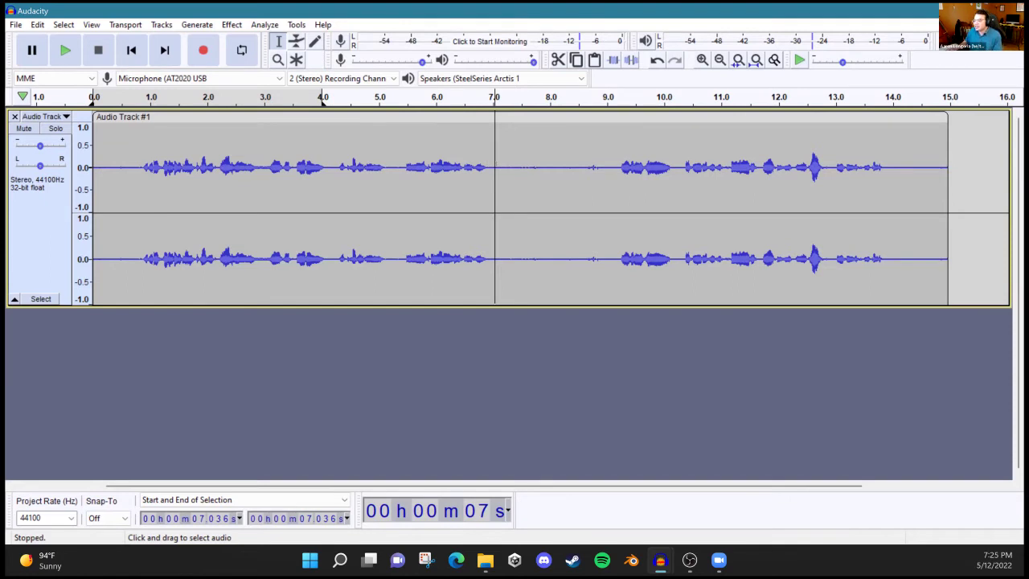
Step: Select the silent gap in the clip from about 7.18 to 8.58 s and listen to it
{"action": "left_click_drag", "start_coordinate": [498, 163], "coordinate": [589, 155]}
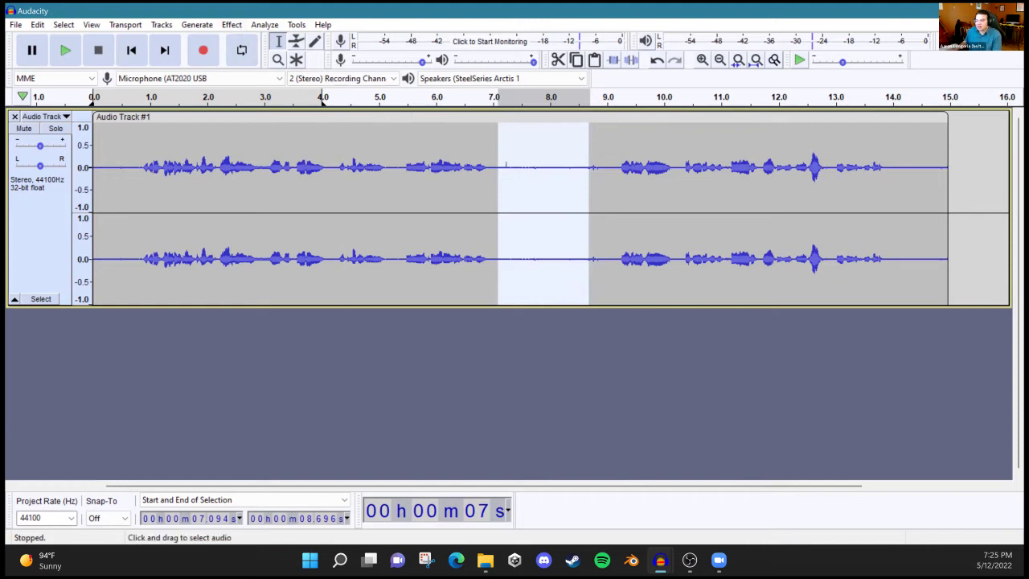
{"action": "left_click_drag", "start_coordinate": [503, 148], "coordinate": [582, 168]}
{"action": "key", "text": "space"}
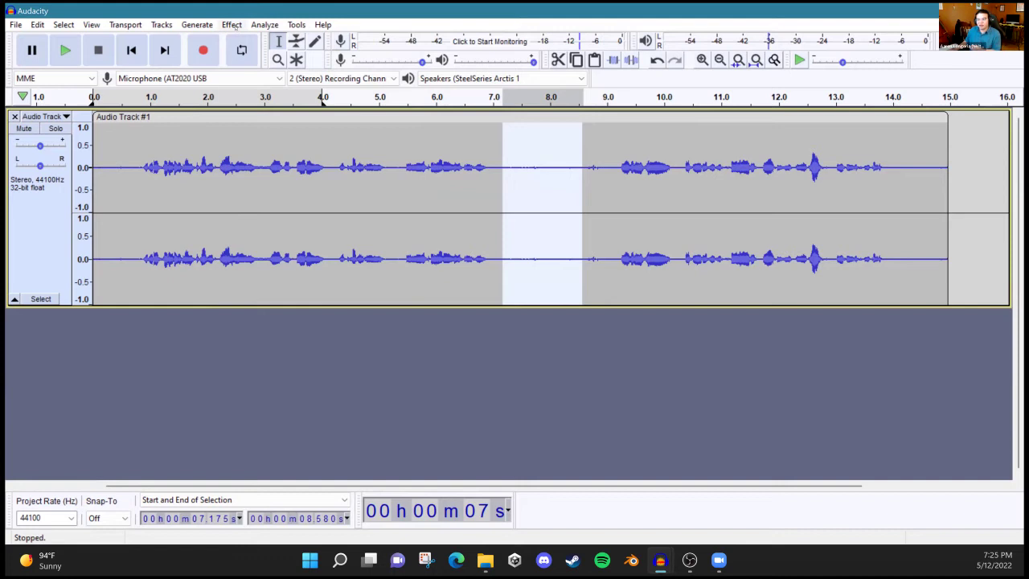
Step: Capture a noise profile from the selected silent gap with the Noise Reduction effect
{"action": "left_click", "coordinate": [232, 25]}
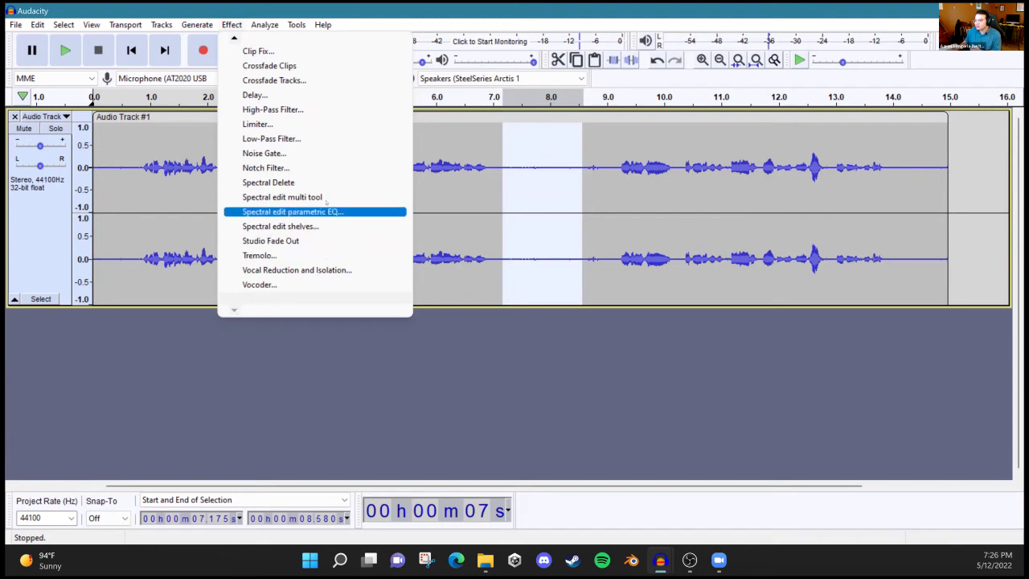
{"action": "left_click", "coordinate": [197, 25]}
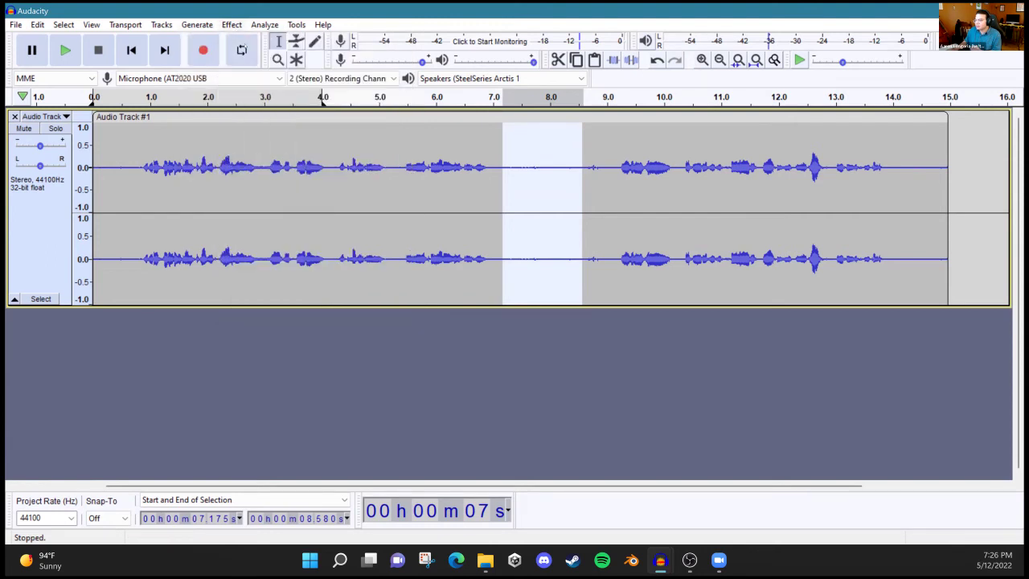
{"action": "left_click", "coordinate": [231, 25]}
{"action": "mouse_move", "coordinate": [235, 37]}
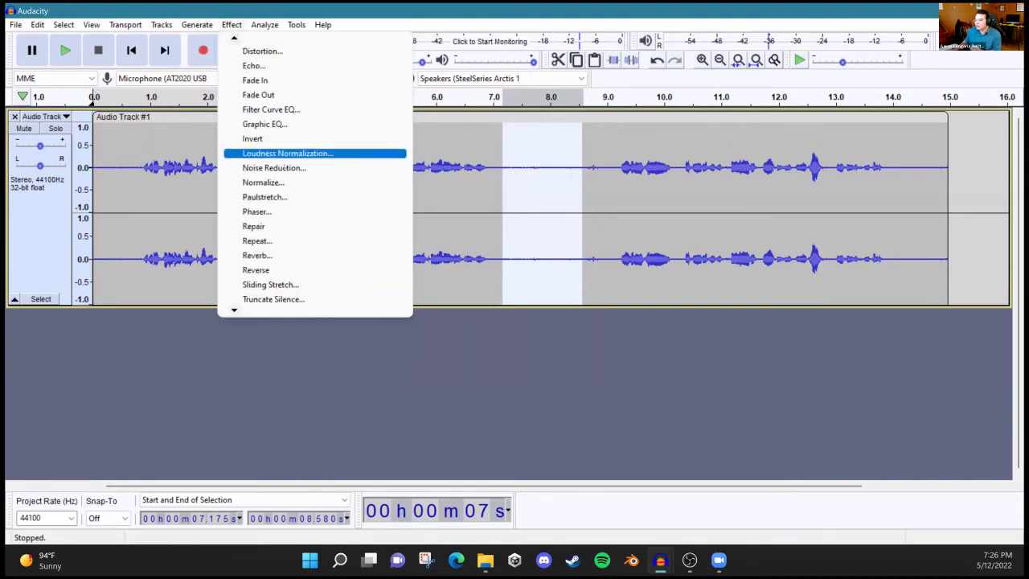
{"action": "left_click", "coordinate": [273, 168]}
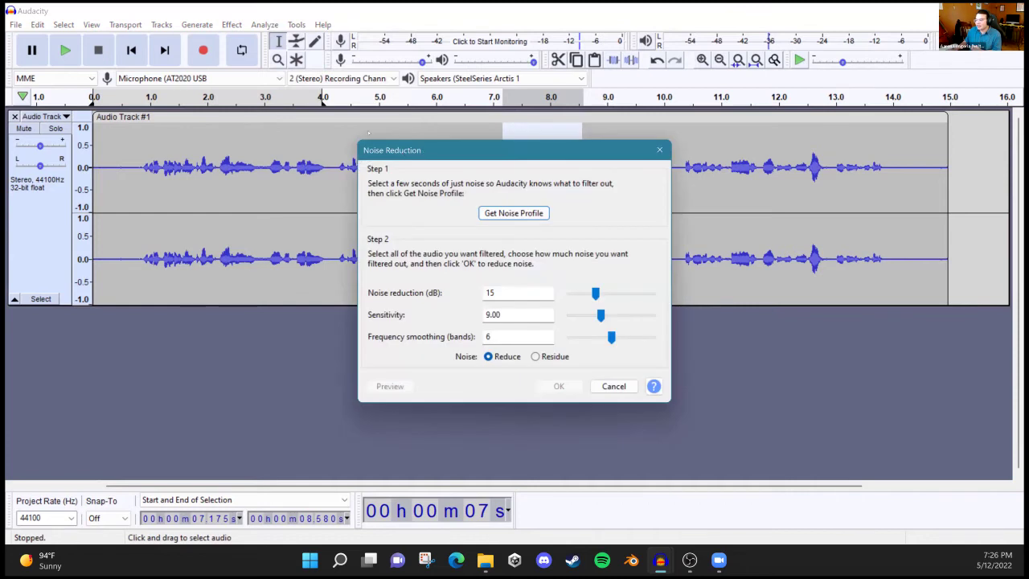
{"action": "left_click_drag", "start_coordinate": [423, 151], "coordinate": [235, 82]}
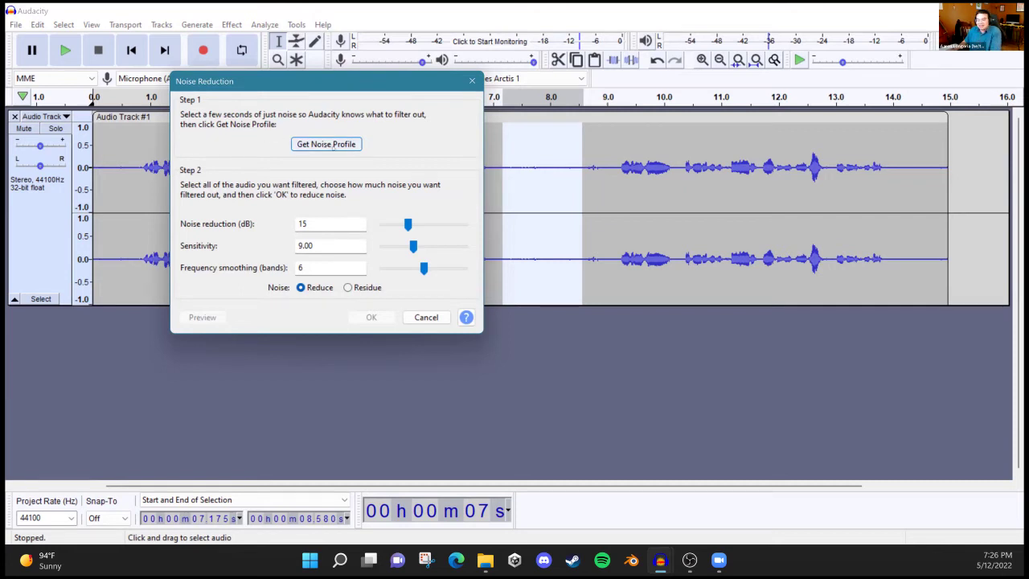
{"action": "left_click", "coordinate": [333, 145]}
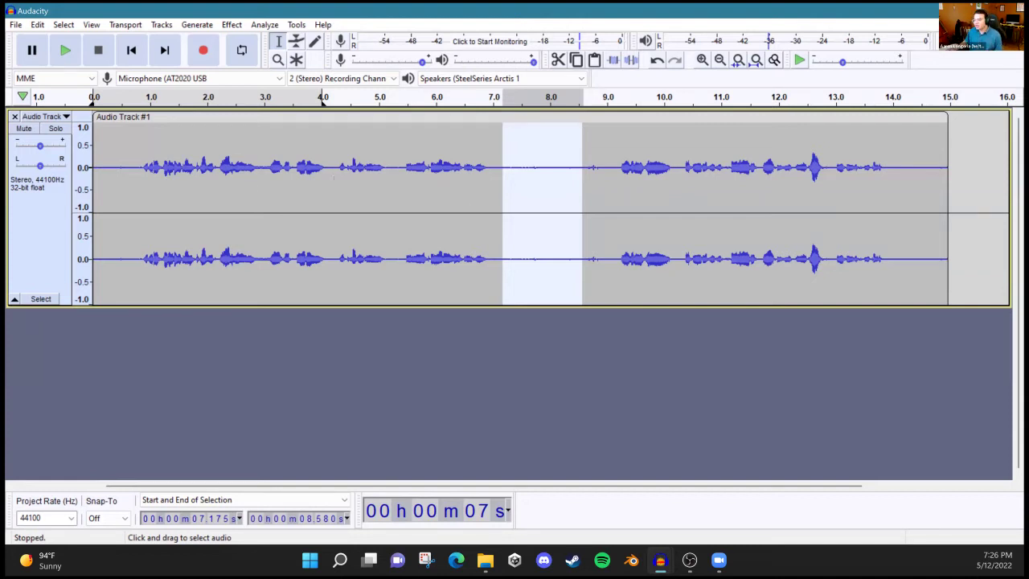
Step: Select the entire audio track from its start to about 14.98 s
{"action": "left_click", "coordinate": [37, 238]}
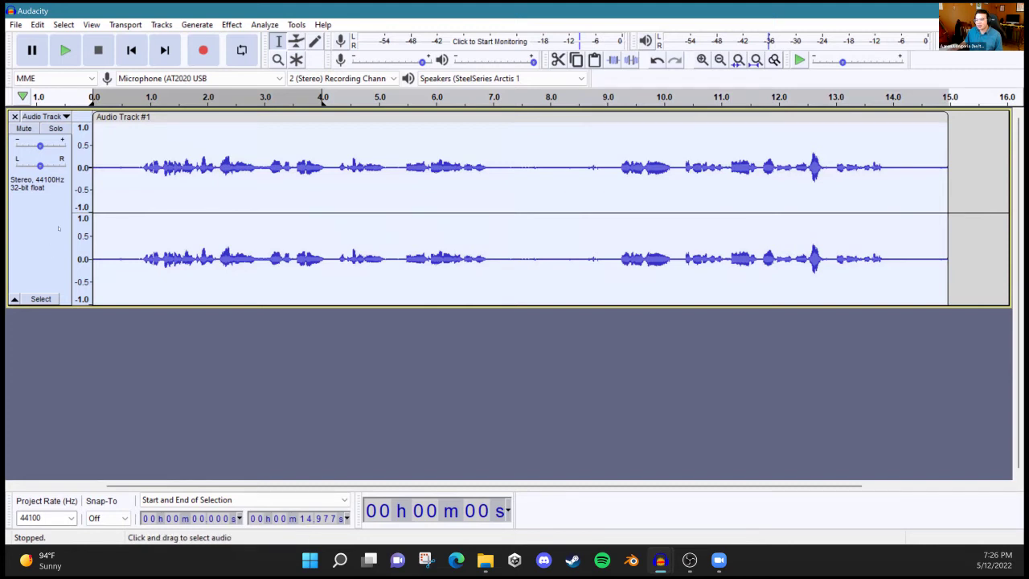
{"action": "left_click", "coordinate": [274, 193]}
{"action": "left_click_drag", "start_coordinate": [574, 193], "coordinate": [492, 193]}
{"action": "left_click_drag", "start_coordinate": [620, 192], "coordinate": [531, 193]}
{"action": "left_click_drag", "start_coordinate": [101, 199], "coordinate": [1013, 198]}
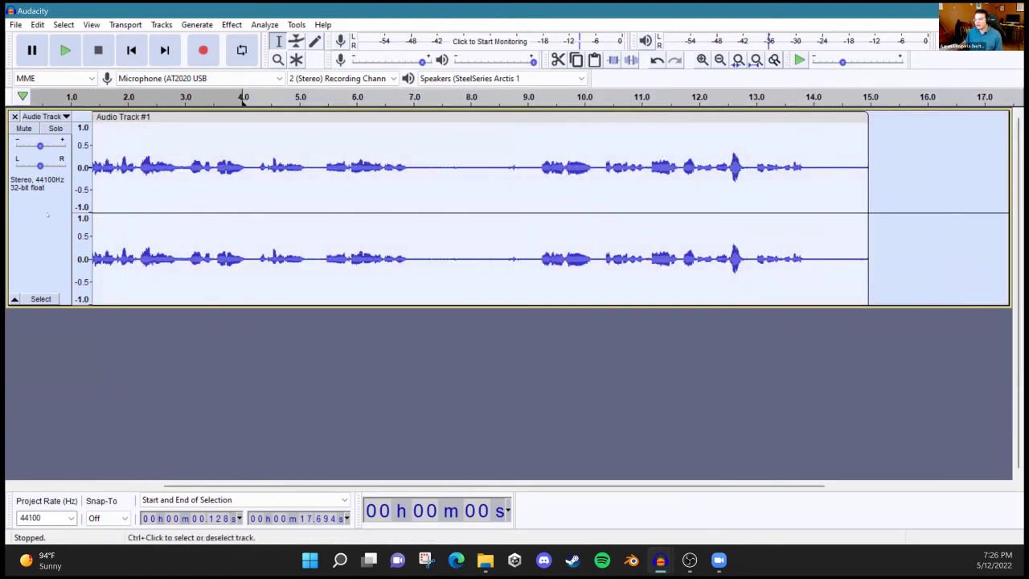
{"action": "key", "text": "ctrl+a"}
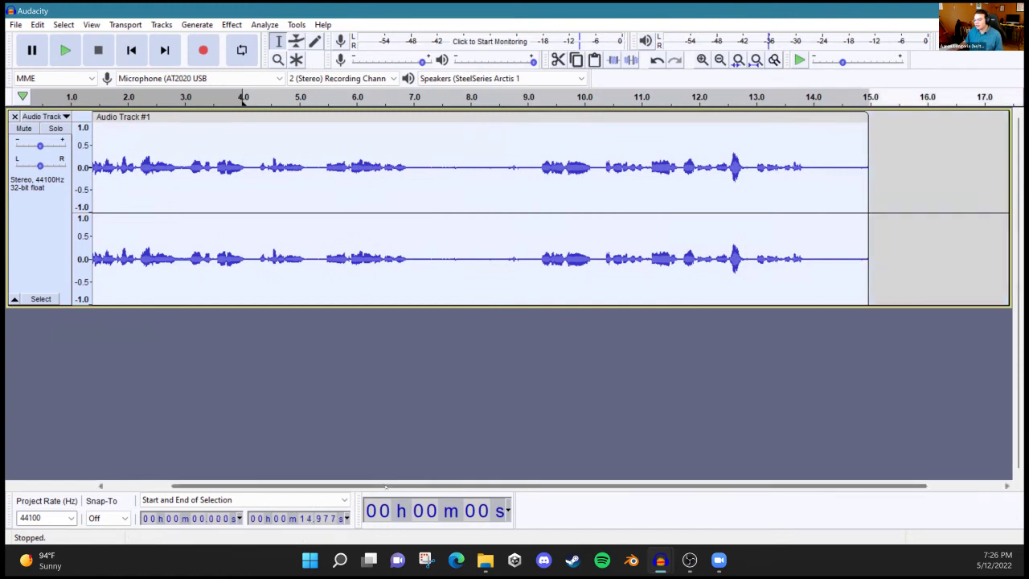
{"action": "left_click_drag", "start_coordinate": [402, 486], "coordinate": [340, 486]}
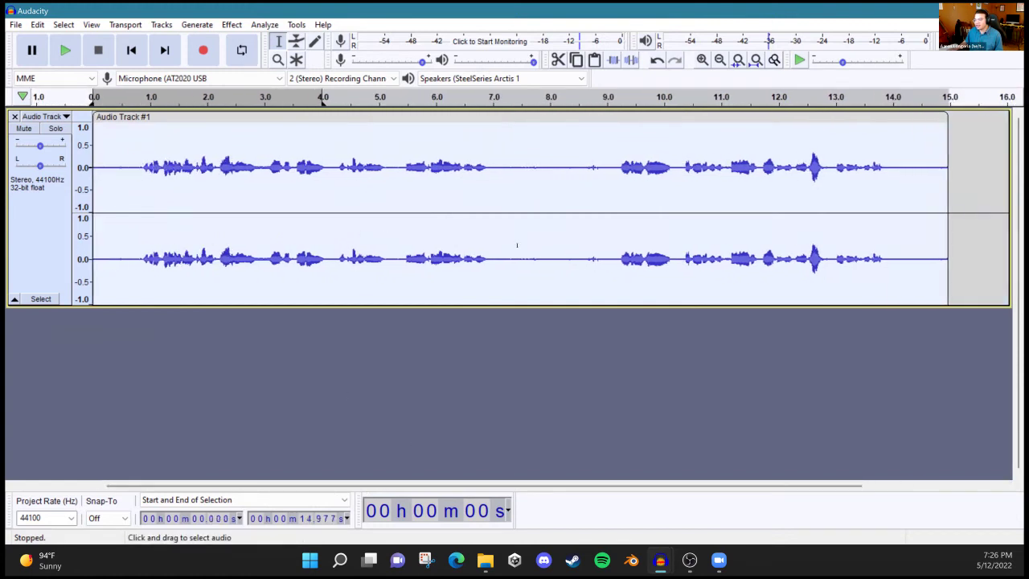
Step: Preview Noise Reduction on the whole track with the existing settings, and again with frequency smoothing set to 3 bands
{"action": "left_click", "coordinate": [228, 24]}
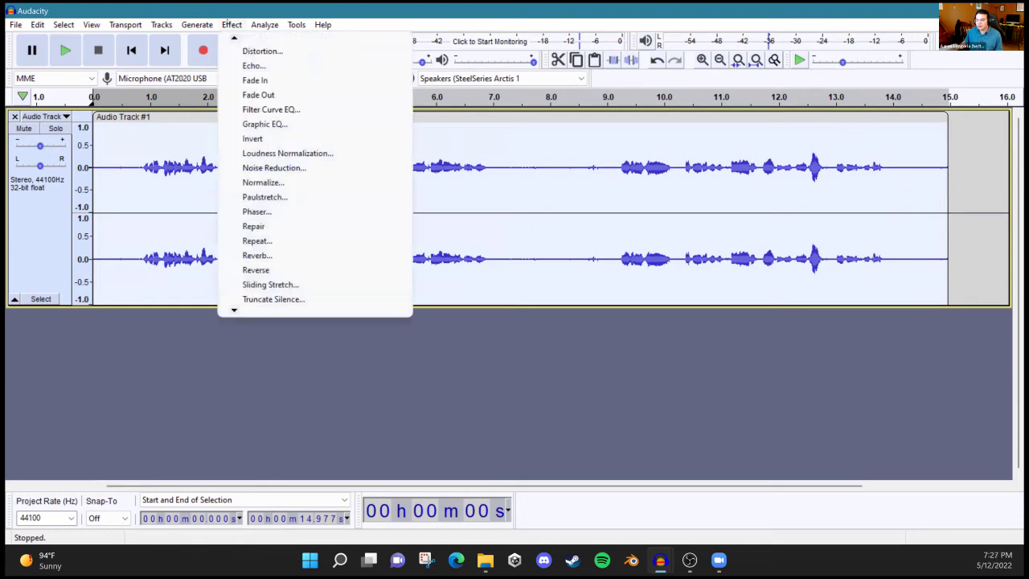
{"action": "left_click", "coordinate": [288, 171]}
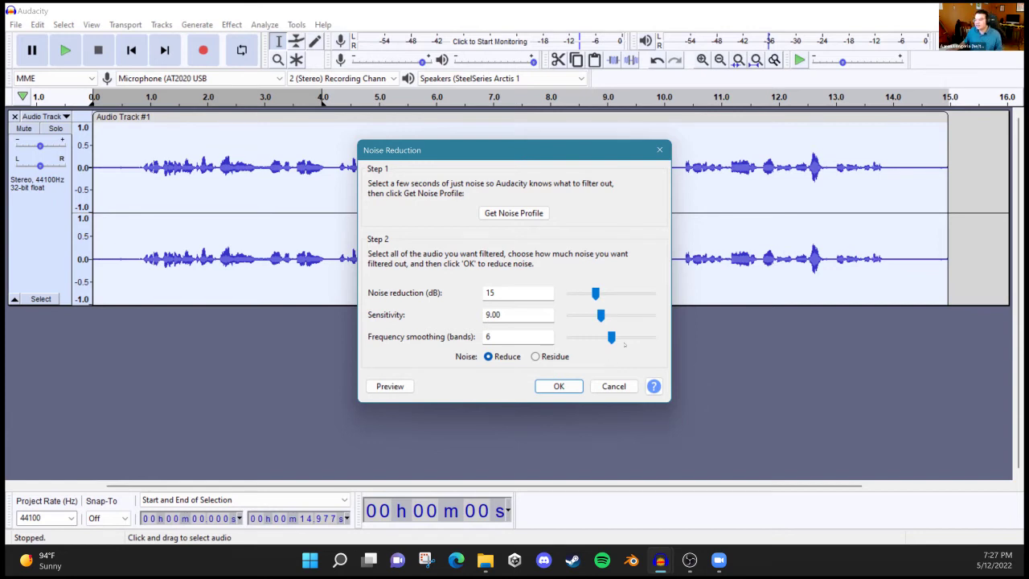
{"action": "left_click", "coordinate": [390, 386]}
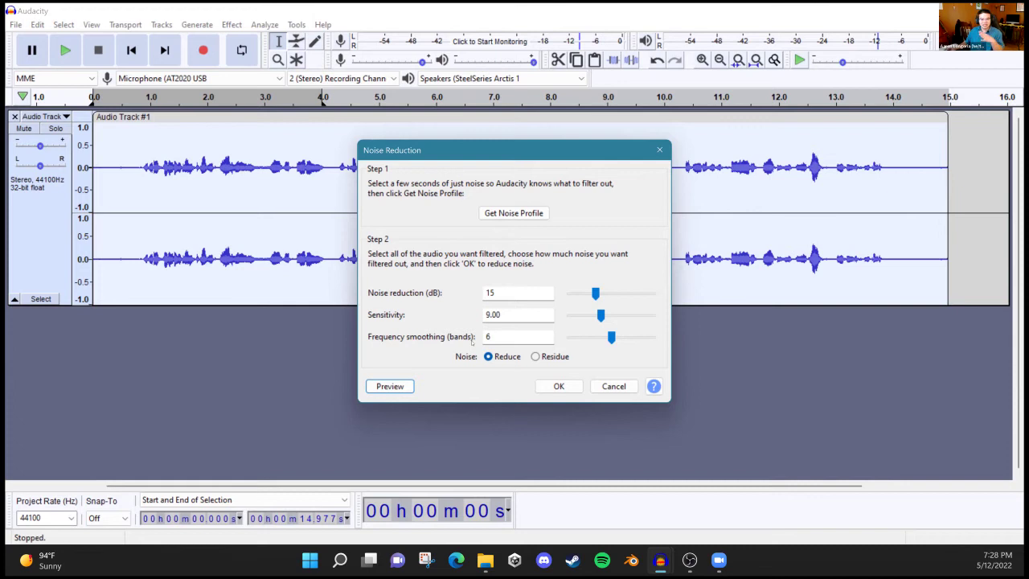
{"action": "mouse_move", "coordinate": [602, 340]}
{"action": "left_mouse_down"}
{"action": "mouse_move", "coordinate": [572, 340]}
{"action": "mouse_move", "coordinate": [590, 338]}
{"action": "left_mouse_up"}
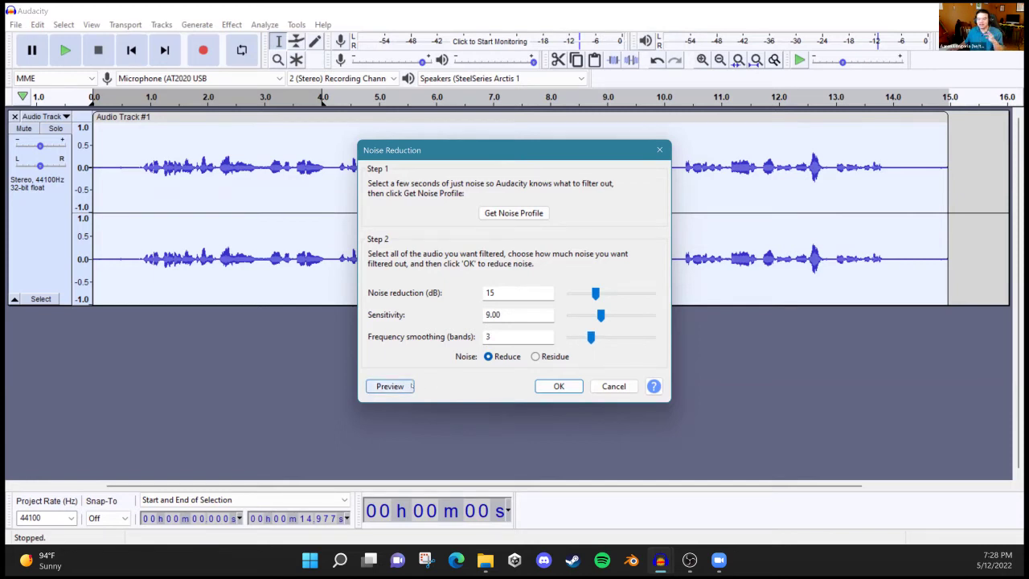
{"action": "left_click", "coordinate": [411, 386]}
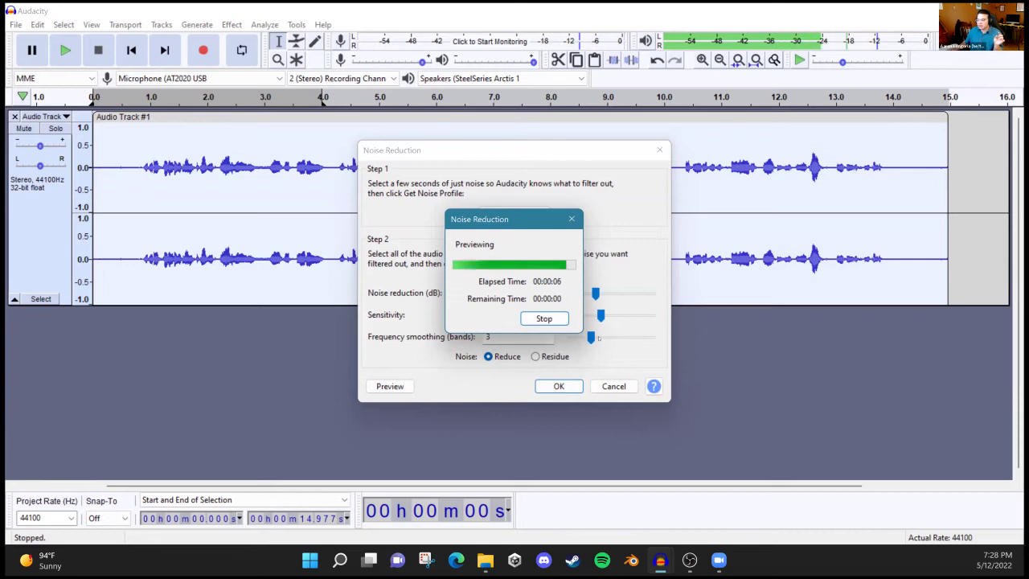
Step: Set frequency smoothing to 7 bands, preview and apply the noise reduction, and play the cleaned track
{"action": "left_click_drag", "start_coordinate": [591, 338], "coordinate": [619, 339]}
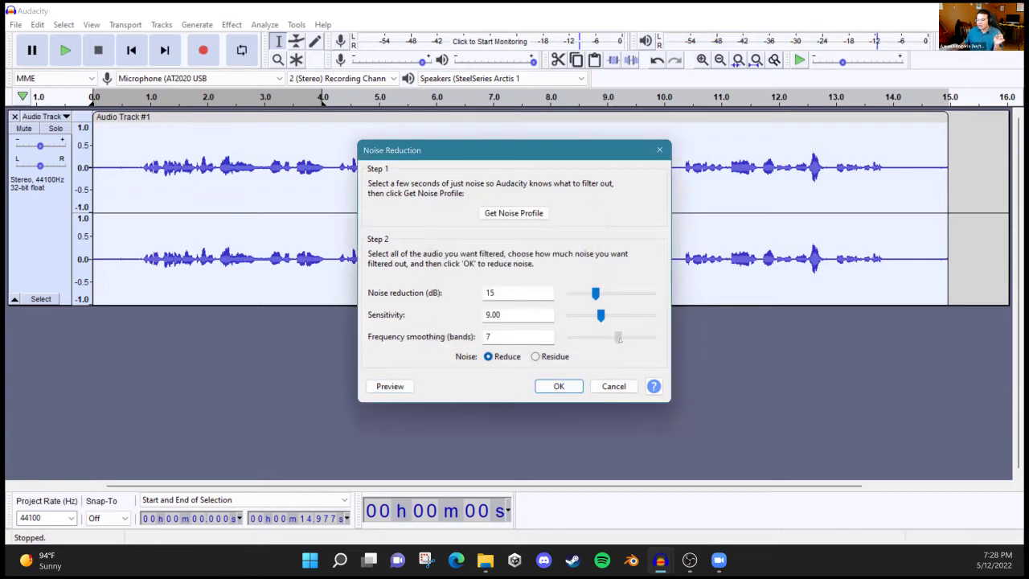
{"action": "left_click", "coordinate": [390, 386]}
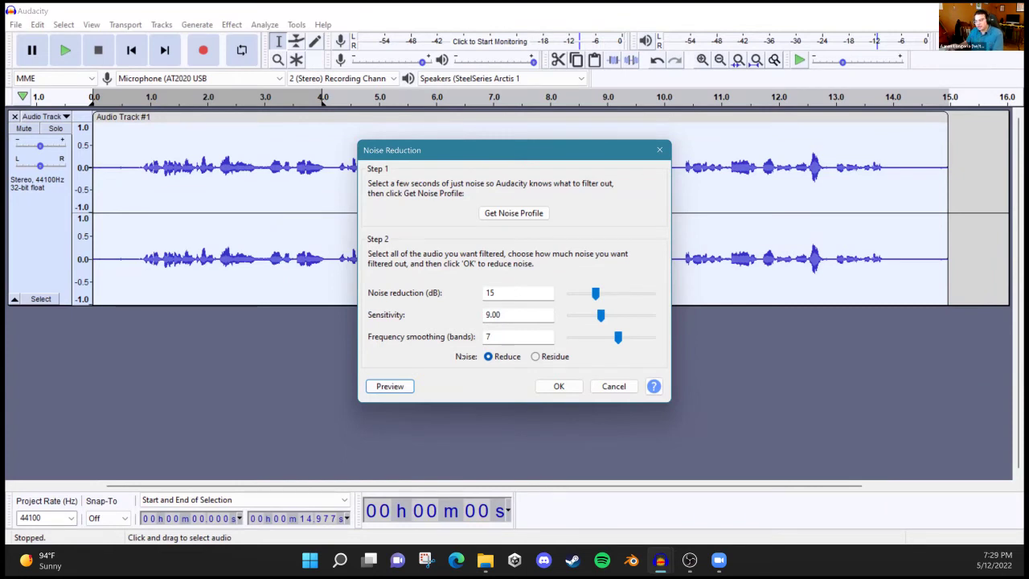
{"action": "left_click", "coordinate": [559, 386]}
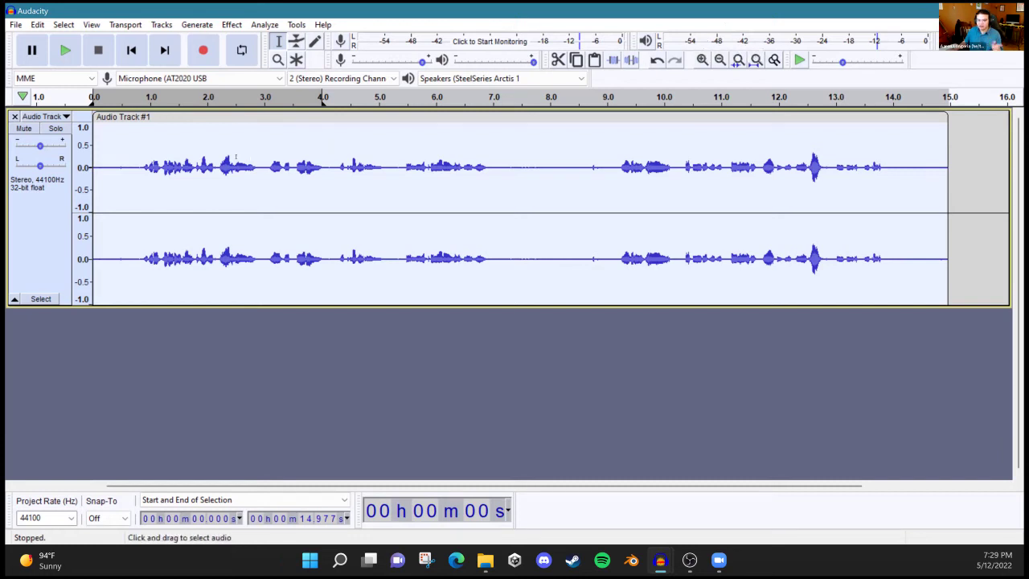
{"action": "key", "text": "space"}
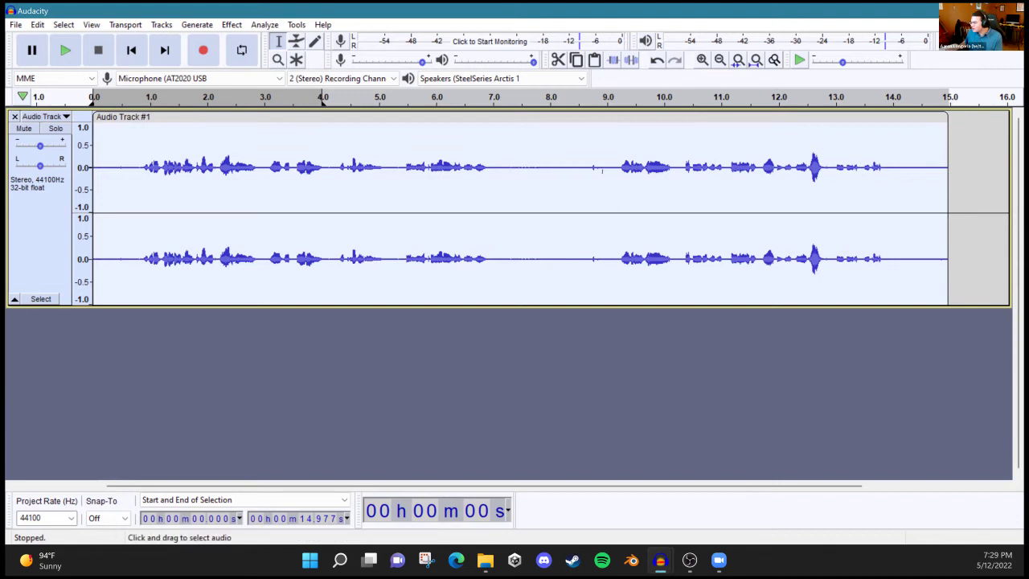
Step: Delete the quiet gap from about 7.15 to 8.95 s and listen to the clip from about 5.32 s
{"action": "left_click_drag", "start_coordinate": [603, 169], "coordinate": [501, 195]}
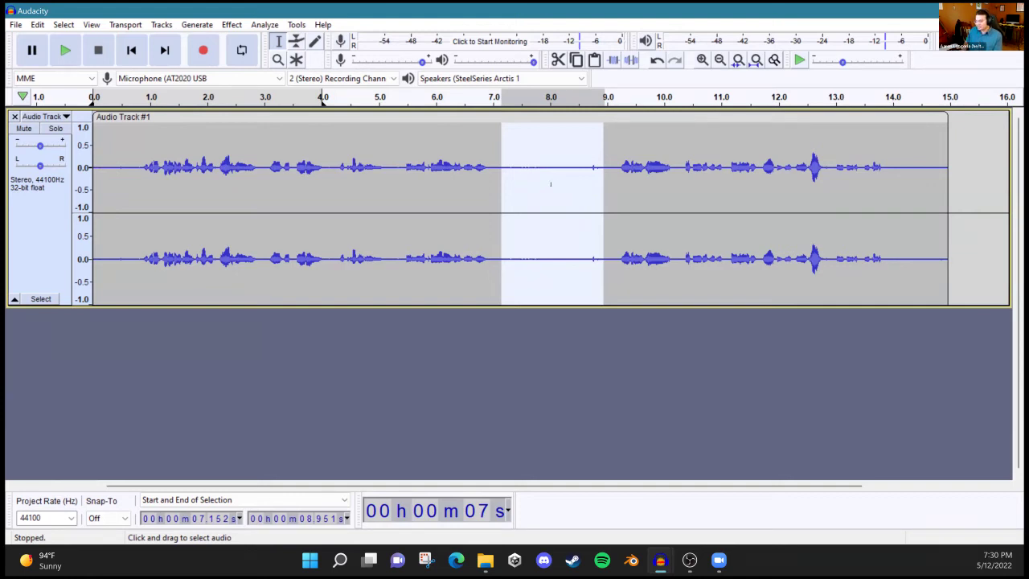
{"action": "key", "text": "Delete"}
{"action": "left_click", "coordinate": [493, 184]}
{"action": "left_click", "coordinate": [631, 184]}
{"action": "left_click", "coordinate": [396, 176]}
{"action": "key", "text": "space"}
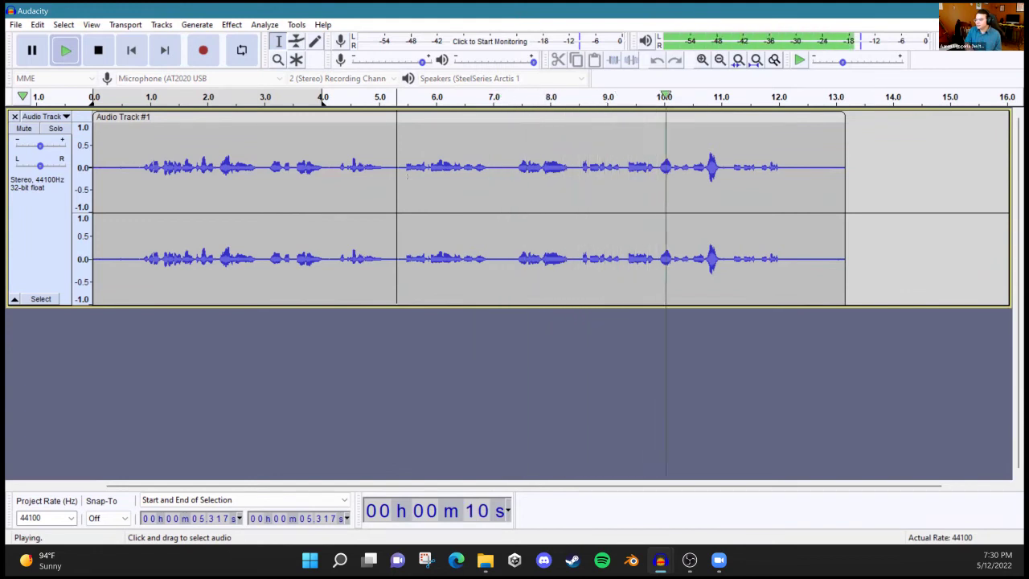
{"action": "key", "text": "space"}
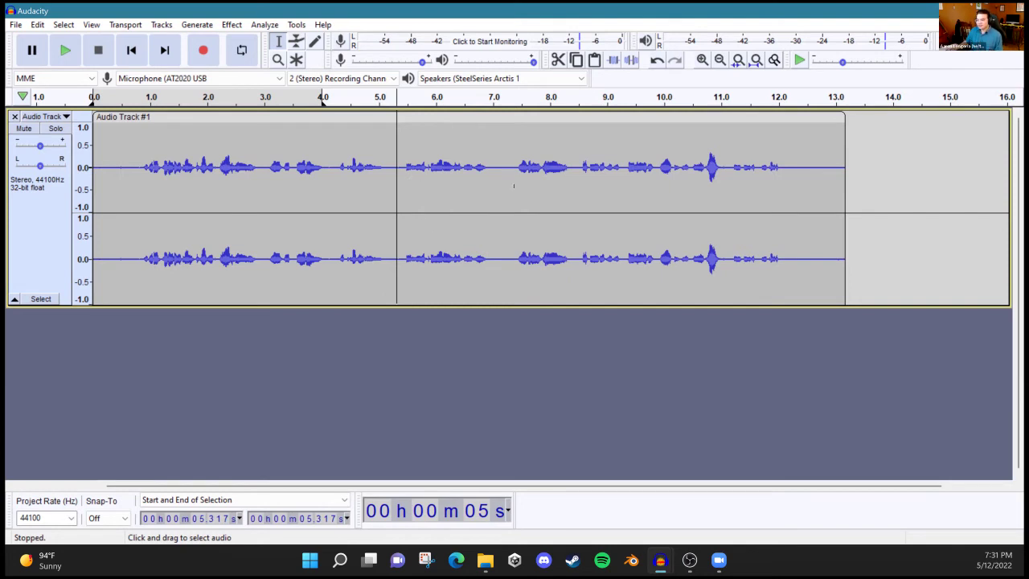
Step: Save the project as test1 in the Project Files folder of Audacity Workshop
{"action": "left_click", "coordinate": [22, 28]}
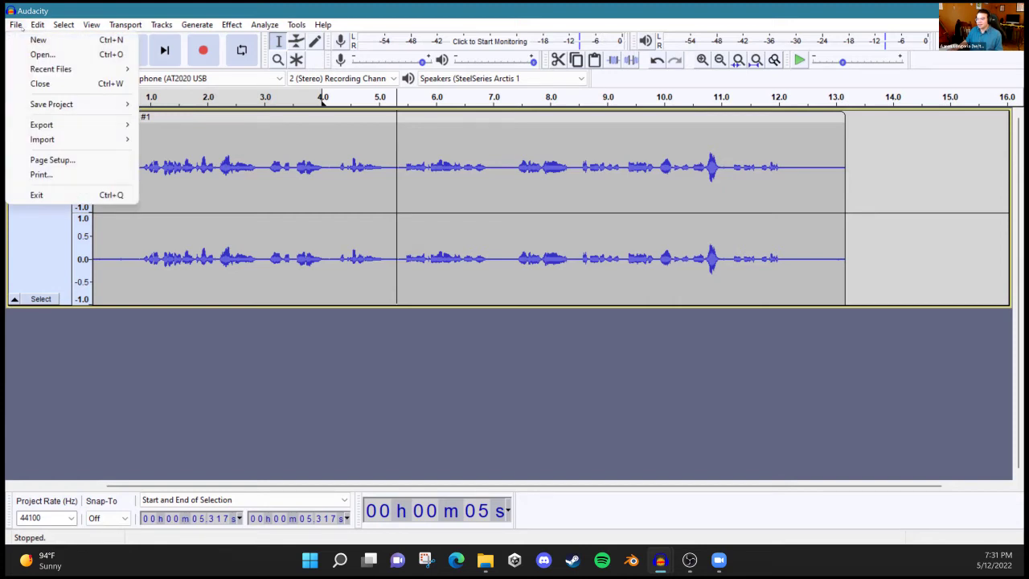
{"action": "mouse_move", "coordinate": [80, 105]}
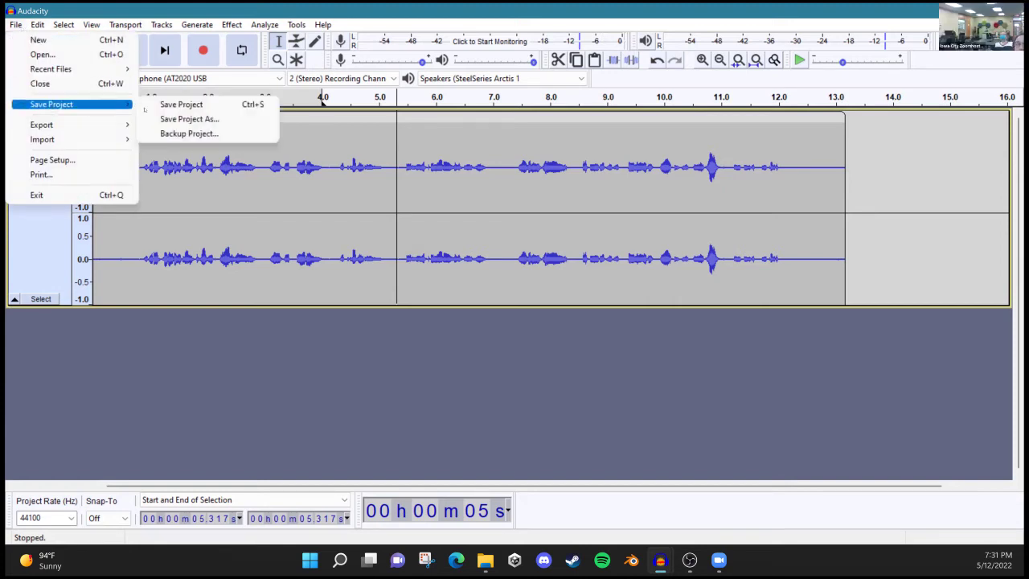
{"action": "left_click", "coordinate": [165, 105]}
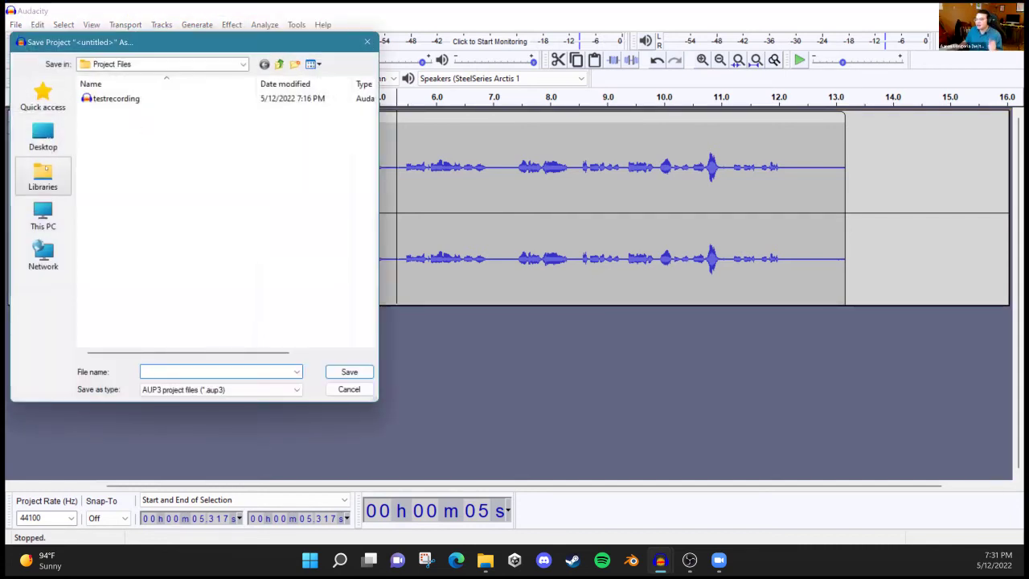
{"action": "left_click", "coordinate": [279, 63]}
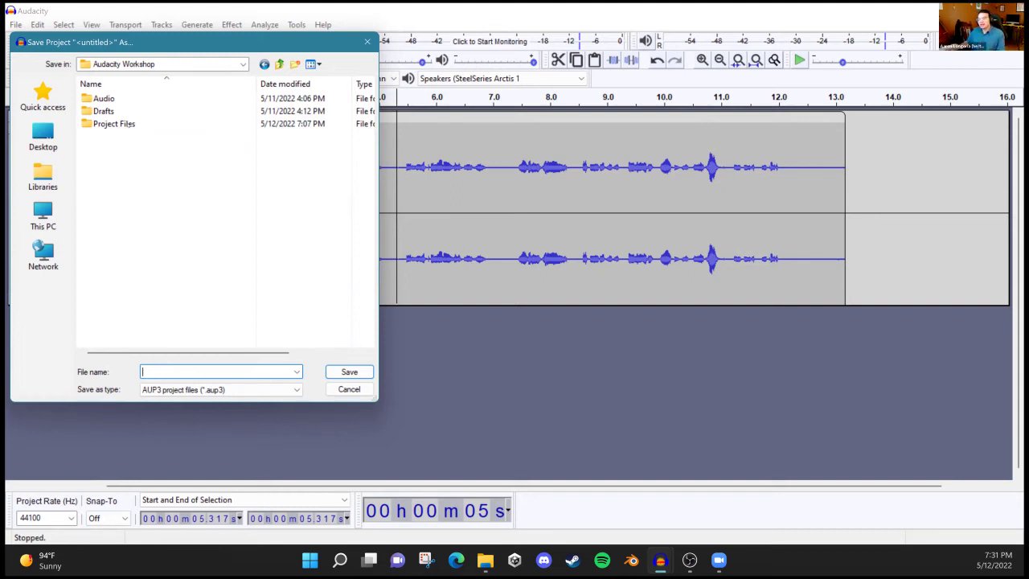
{"action": "left_click", "coordinate": [152, 95]}
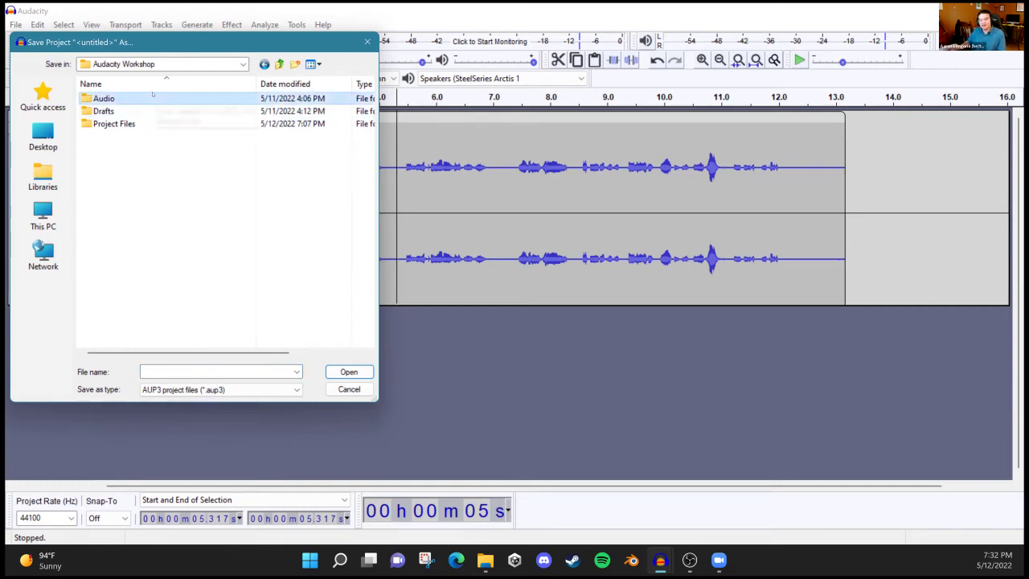
{"action": "left_click", "coordinate": [151, 113]}
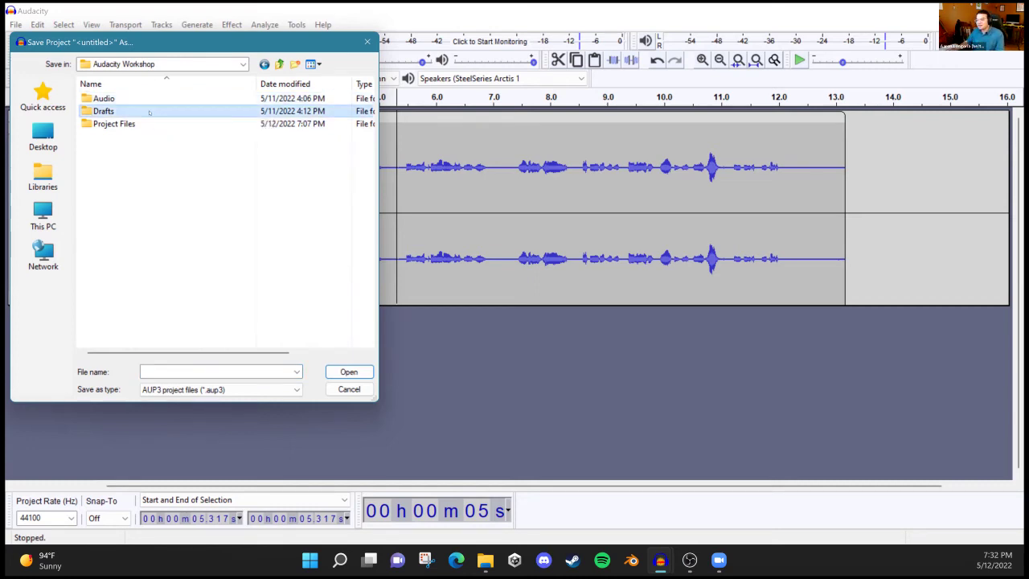
{"action": "double_click", "coordinate": [147, 126]}
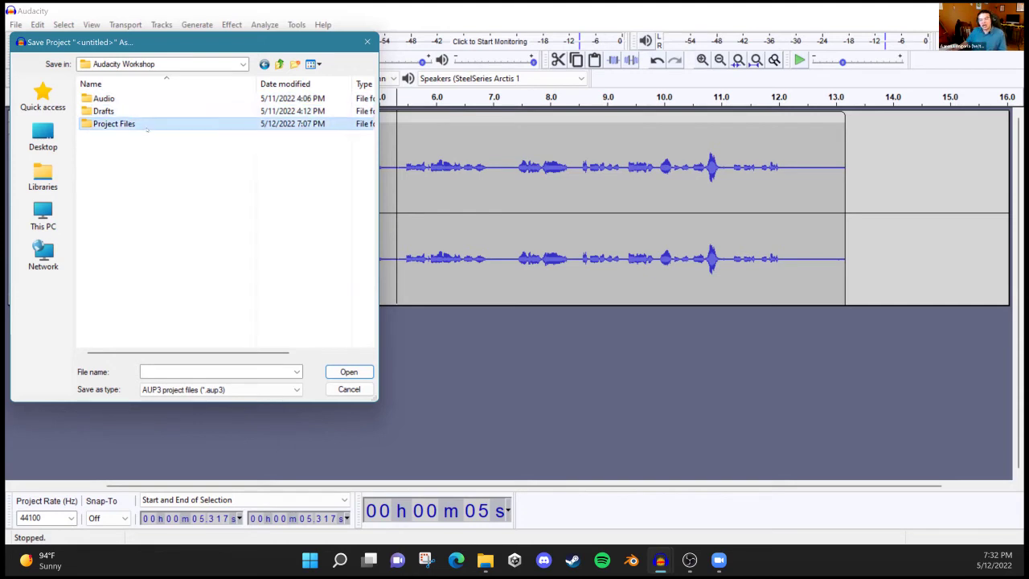
{"action": "left_click", "coordinate": [168, 370]}
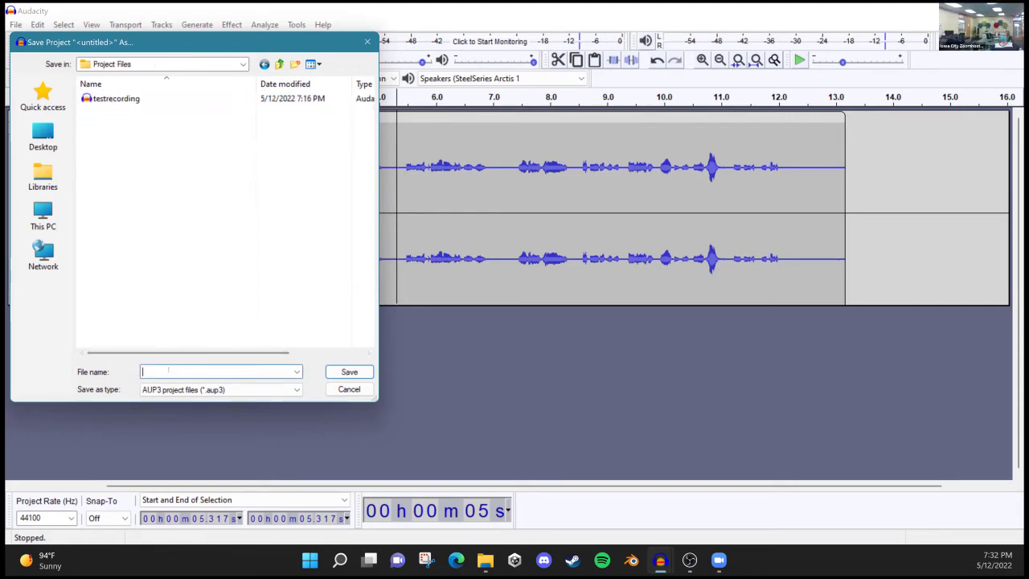
{"action": "type", "text": "test1"}
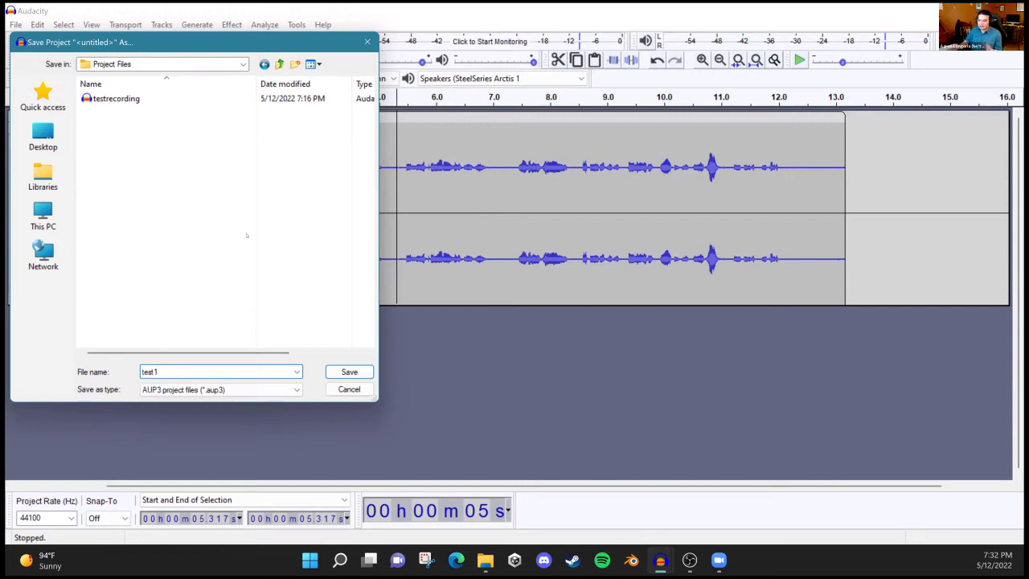
{"action": "left_click", "coordinate": [359, 371]}
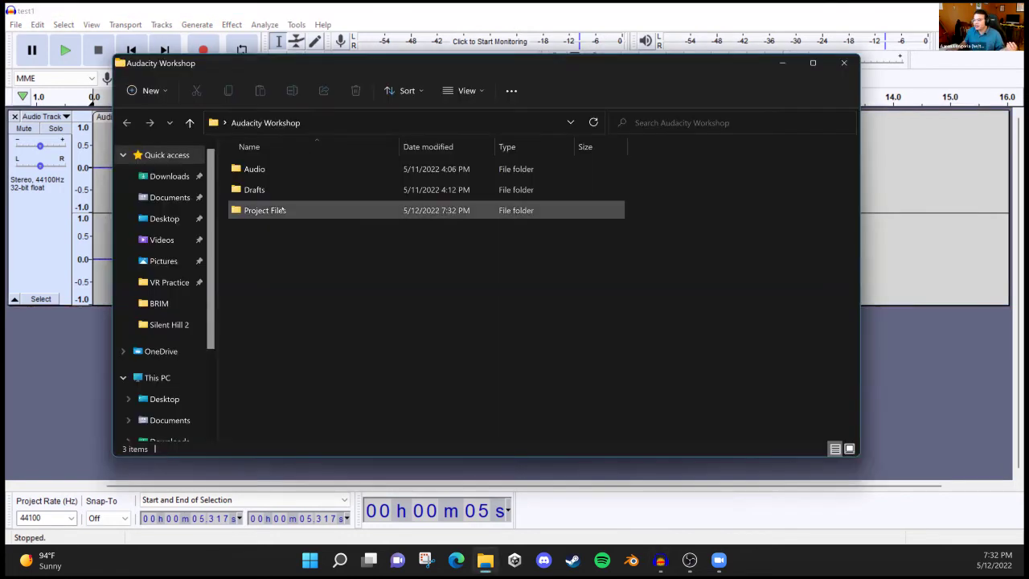
Step: Examine the saved test1 project file in the Project Files folder in File Explorer, and return to that folder from Audacity Workshop
{"action": "double_click", "coordinate": [282, 207]}
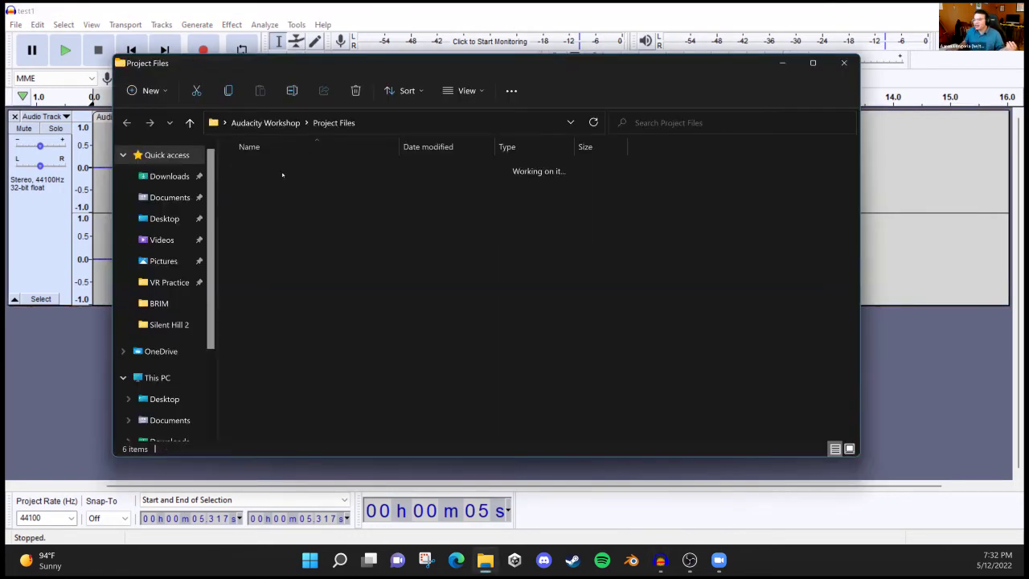
{"action": "left_click", "coordinate": [383, 172]}
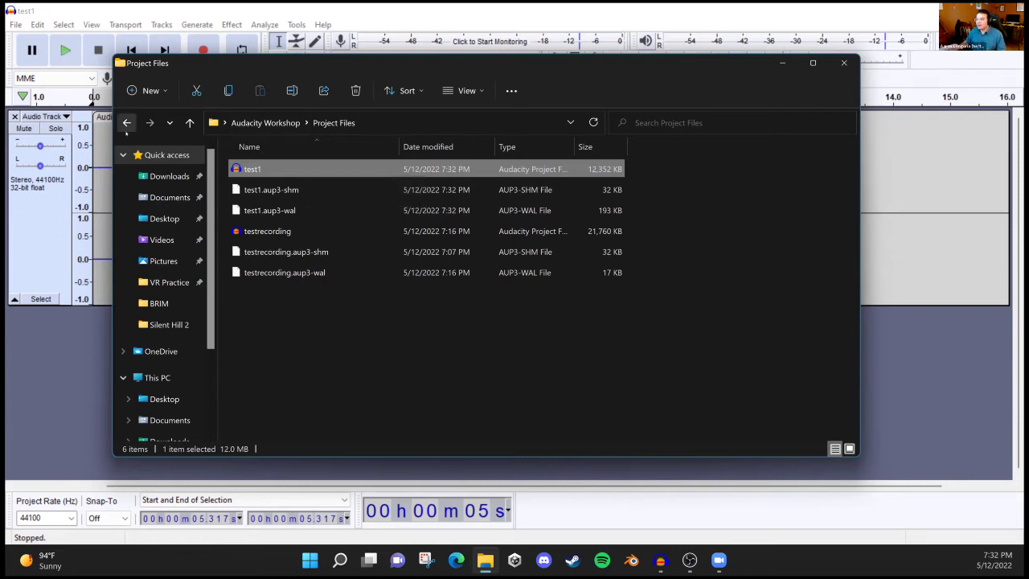
{"action": "left_click", "coordinate": [126, 122]}
{"action": "double_click", "coordinate": [286, 207]}
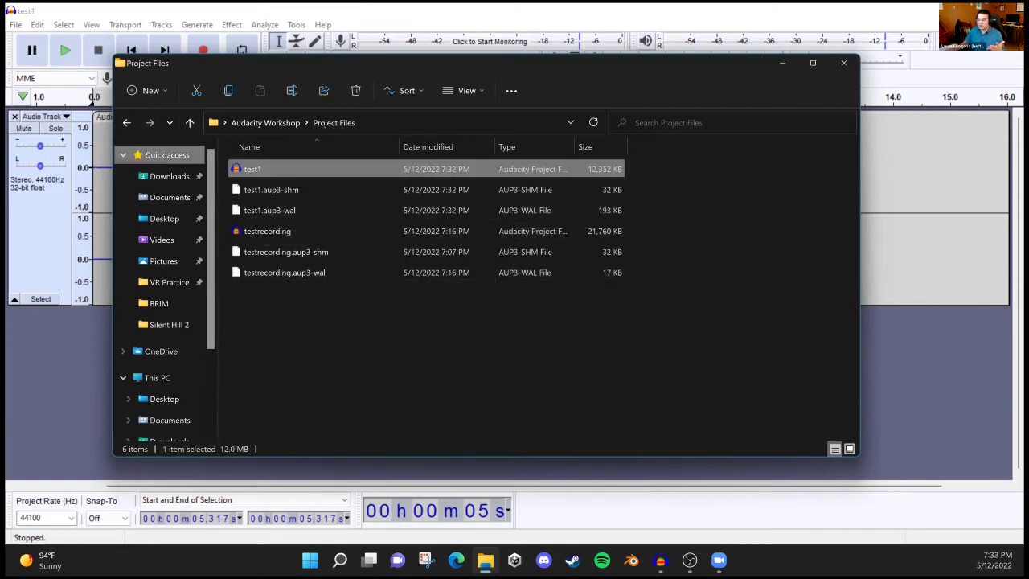
Step: Return to the Audacity Workshop folder, close its window, and play the track from about 0.07 s
{"action": "left_click", "coordinate": [126, 122]}
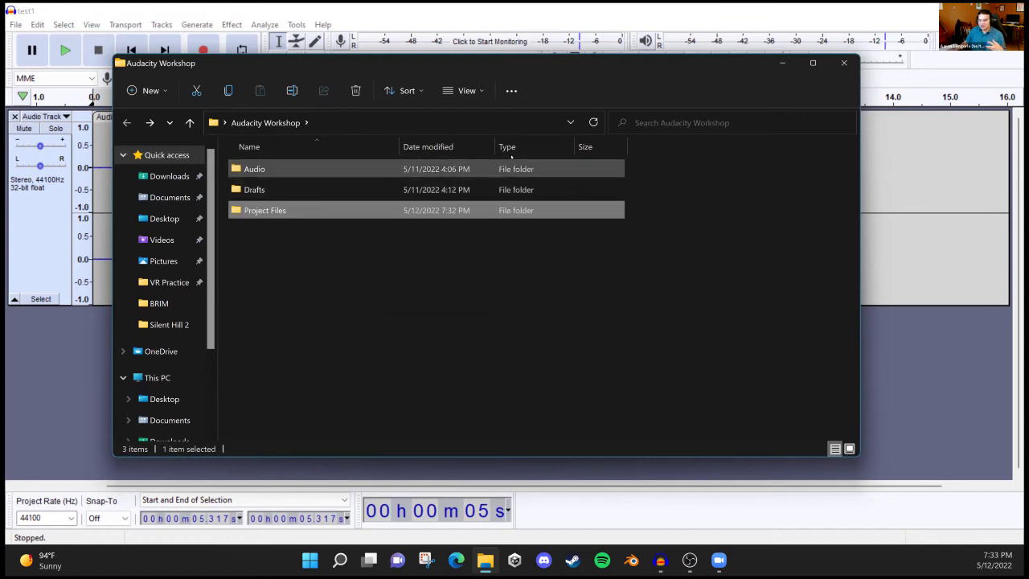
{"action": "left_click", "coordinate": [844, 64]}
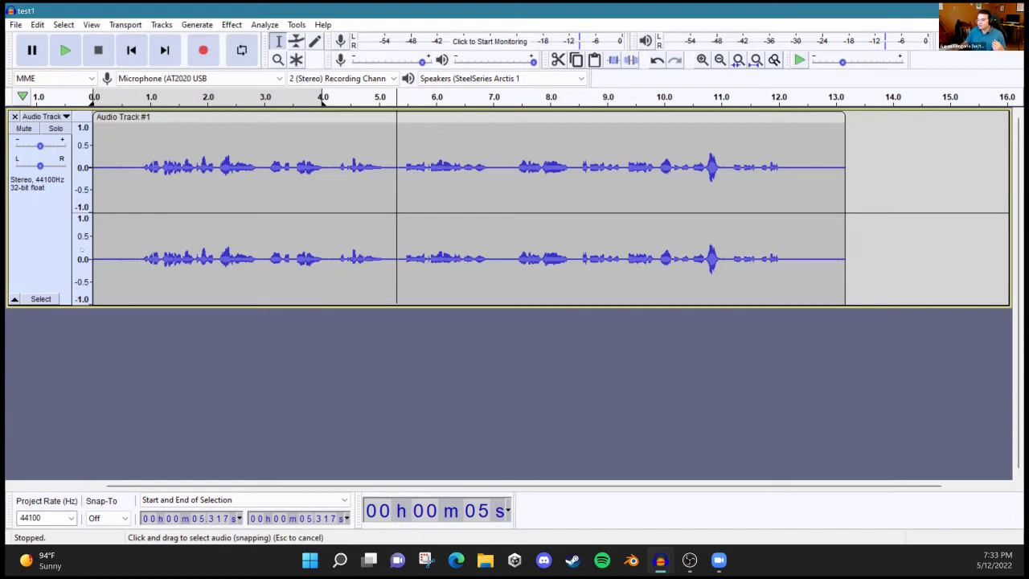
{"action": "left_click", "coordinate": [61, 244]}
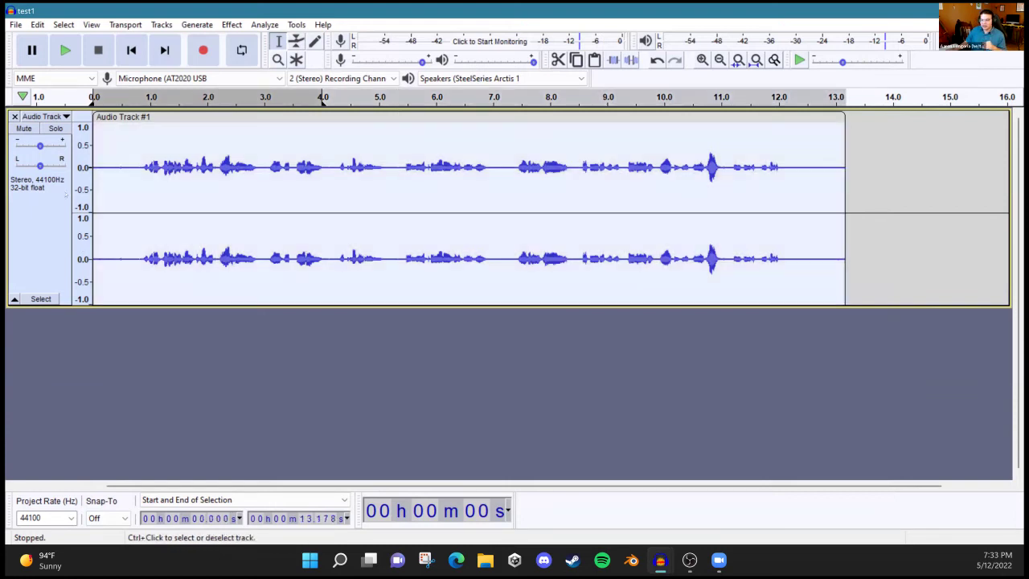
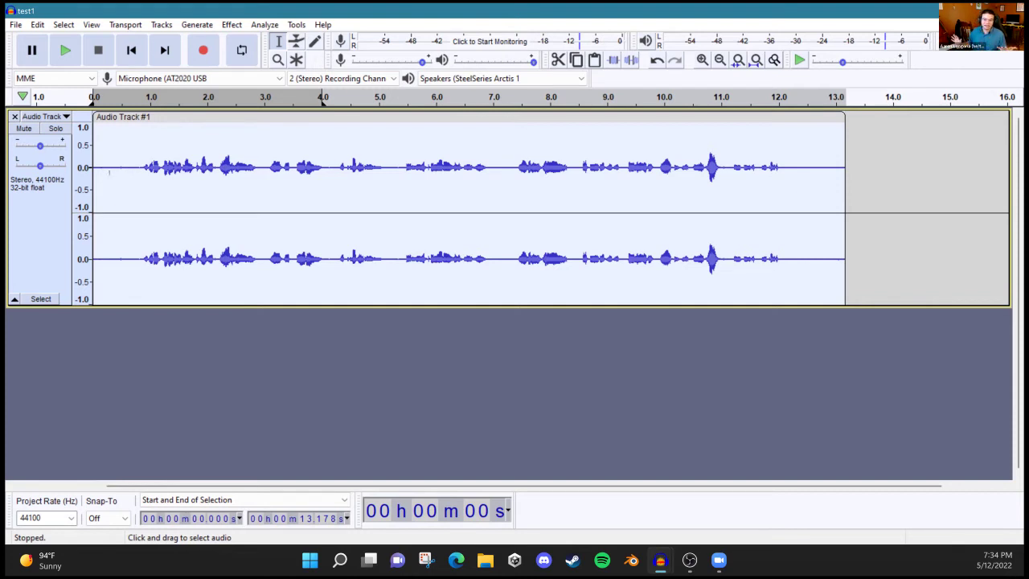
{"action": "left_click", "coordinate": [97, 178]}
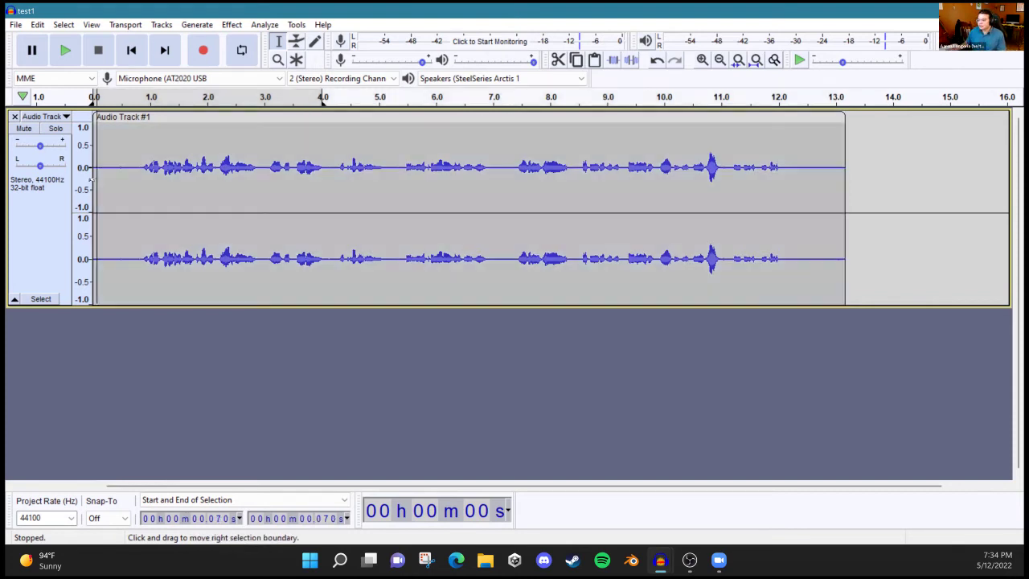
{"action": "key", "text": "space"}
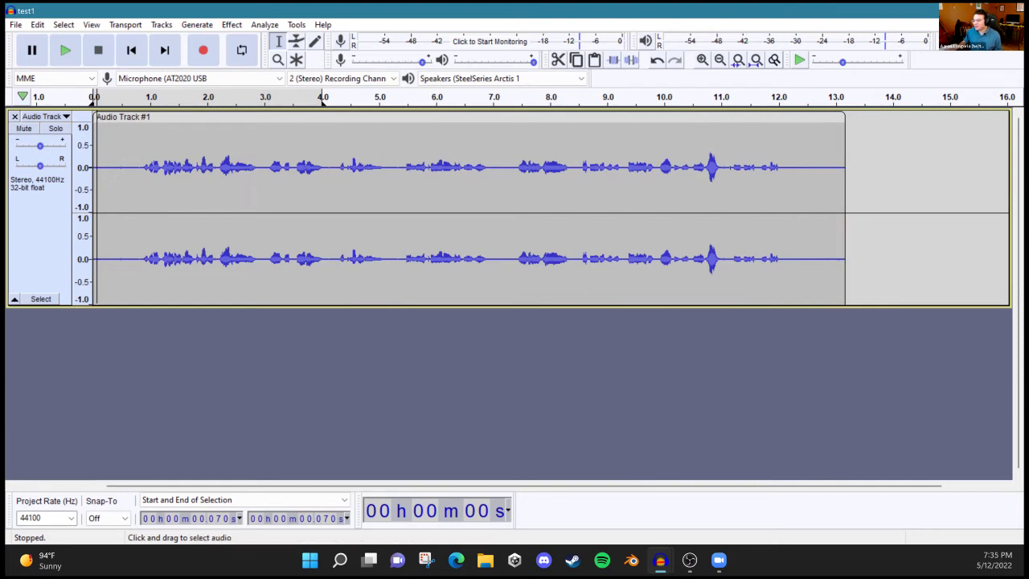
Step: Try trimming off the audio after about 11.19 s and the first 0.79 s, and undo both deletions
{"action": "left_click_drag", "start_coordinate": [732, 169], "coordinate": [866, 171]}
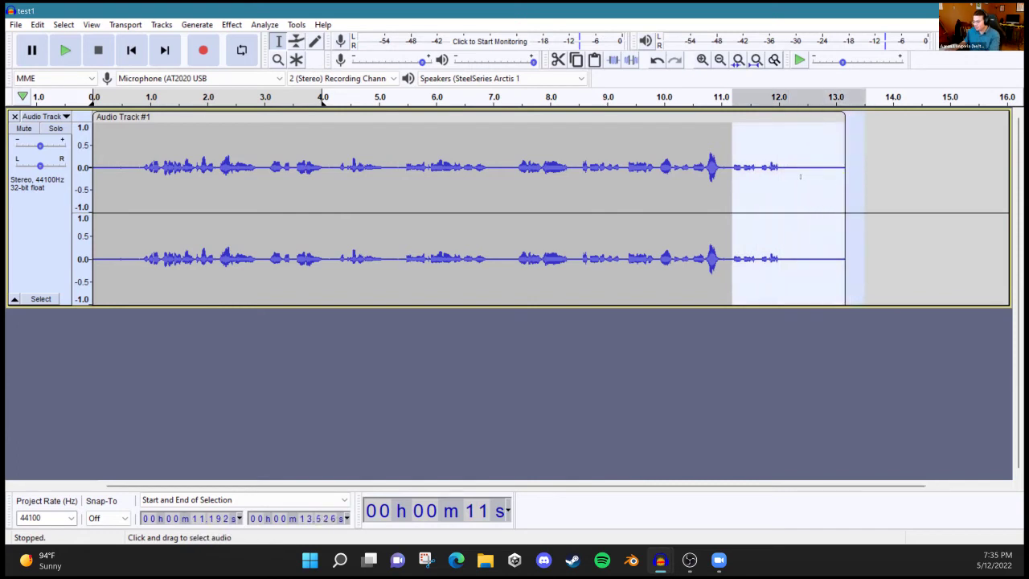
{"action": "key", "text": "Delete"}
{"action": "left_click_drag", "start_coordinate": [138, 173], "coordinate": [81, 172]}
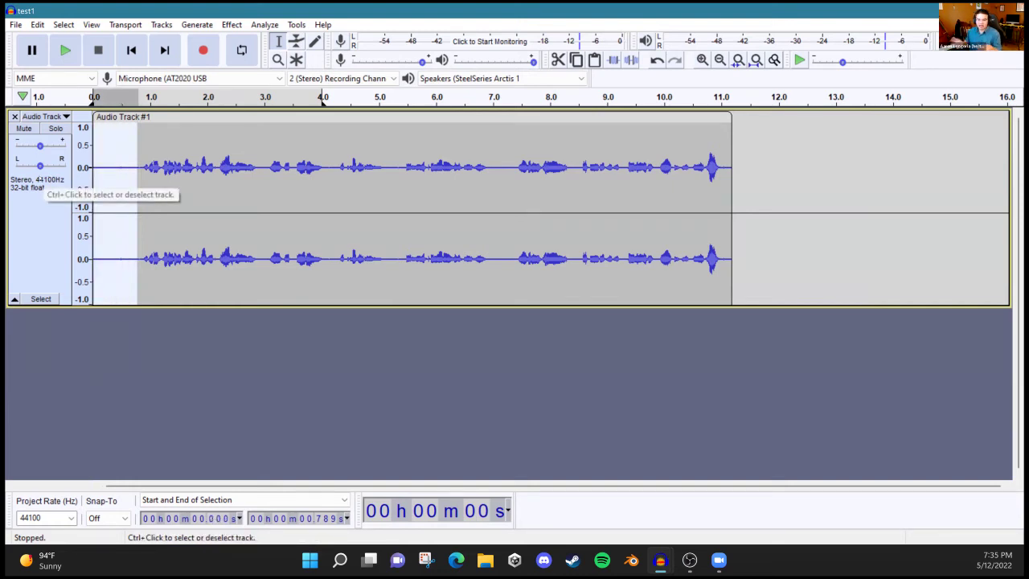
{"action": "key", "text": "Delete"}
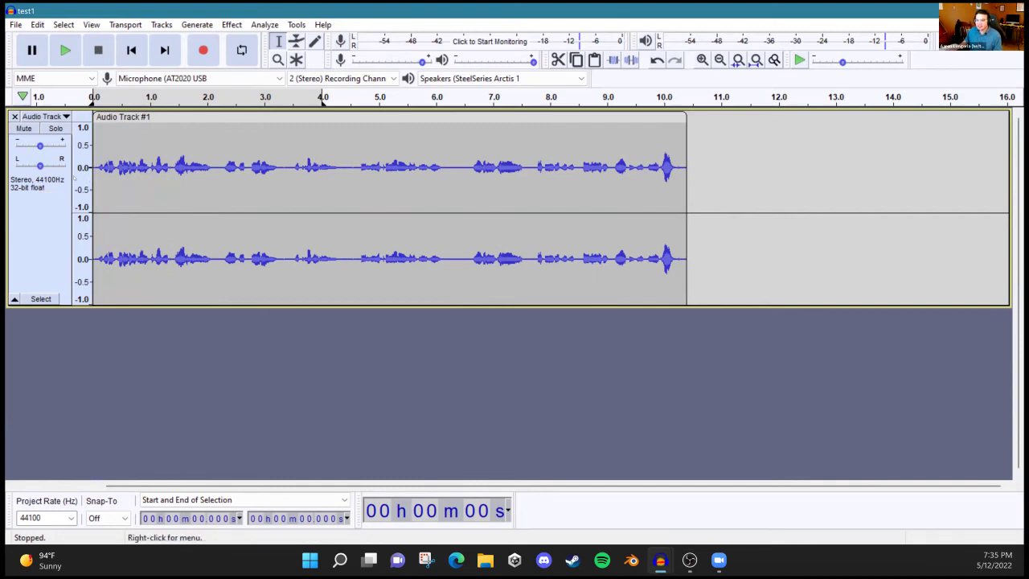
{"action": "key", "text": "space"}
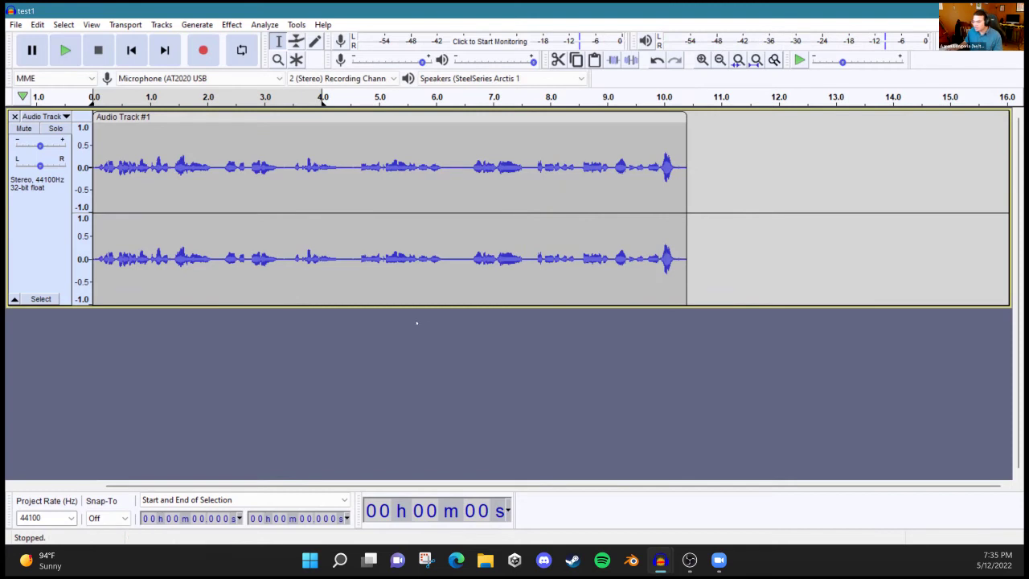
{"action": "key", "text": "ctrl+z"}
{"action": "key", "text": "ctrl+z"}
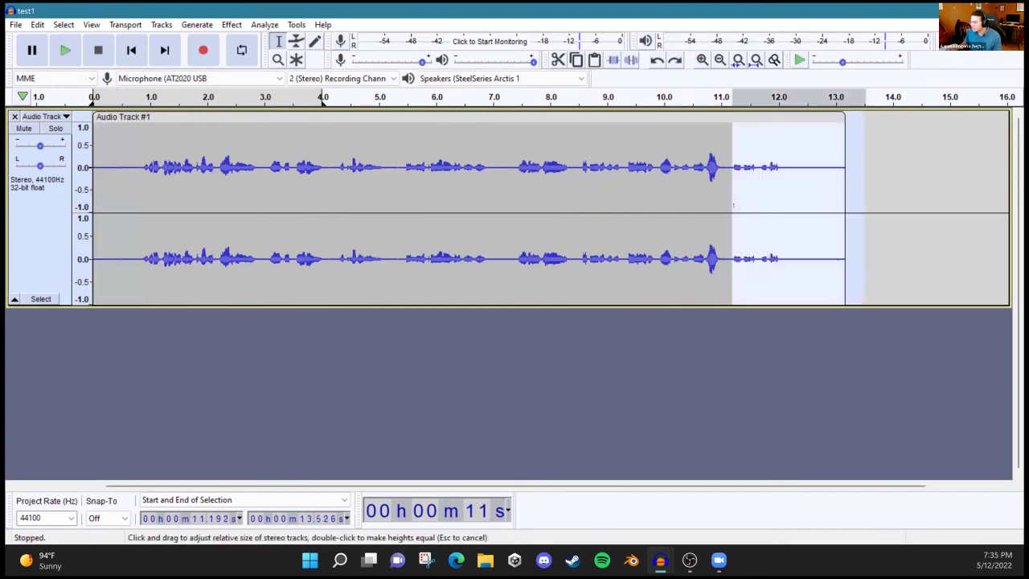
Step: Select the end of the track from about 11.21 to 13.31 s and listen to it
{"action": "left_click", "coordinate": [725, 211]}
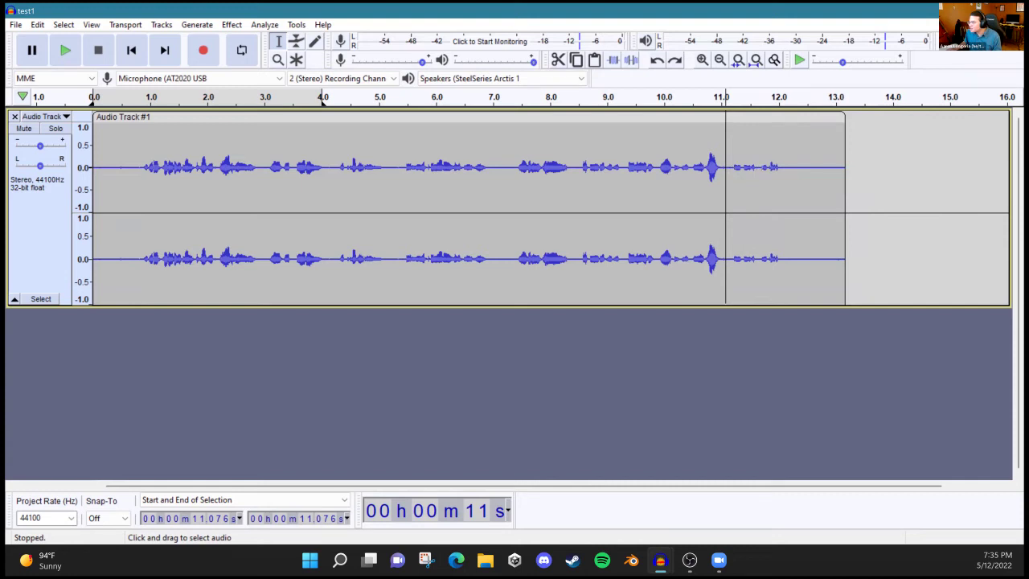
{"action": "scroll", "coordinate": [771, 169], "scroll_direction": "up", "scroll_amount": 3, "text": "ctrl"}
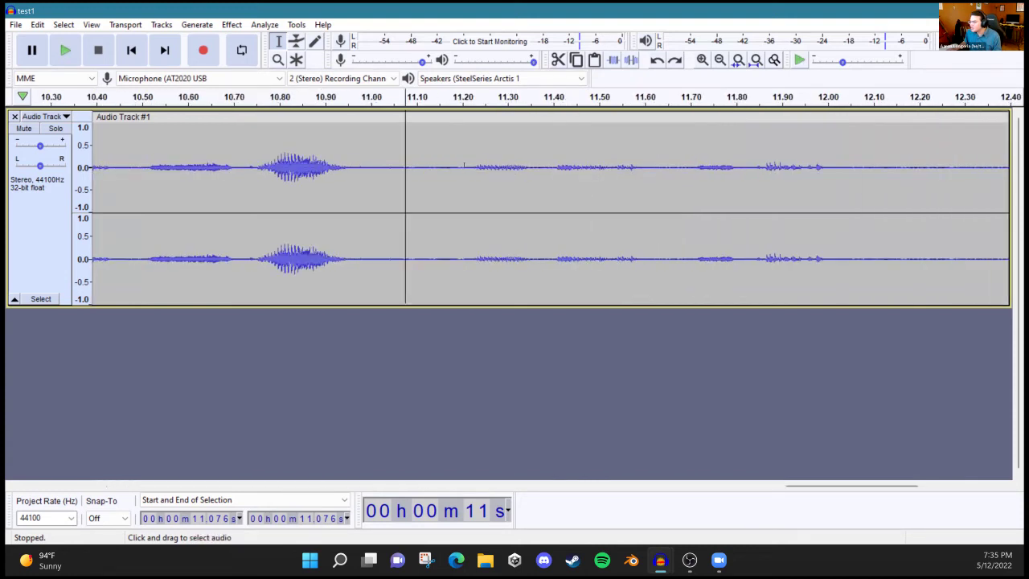
{"action": "left_click", "coordinate": [467, 209]}
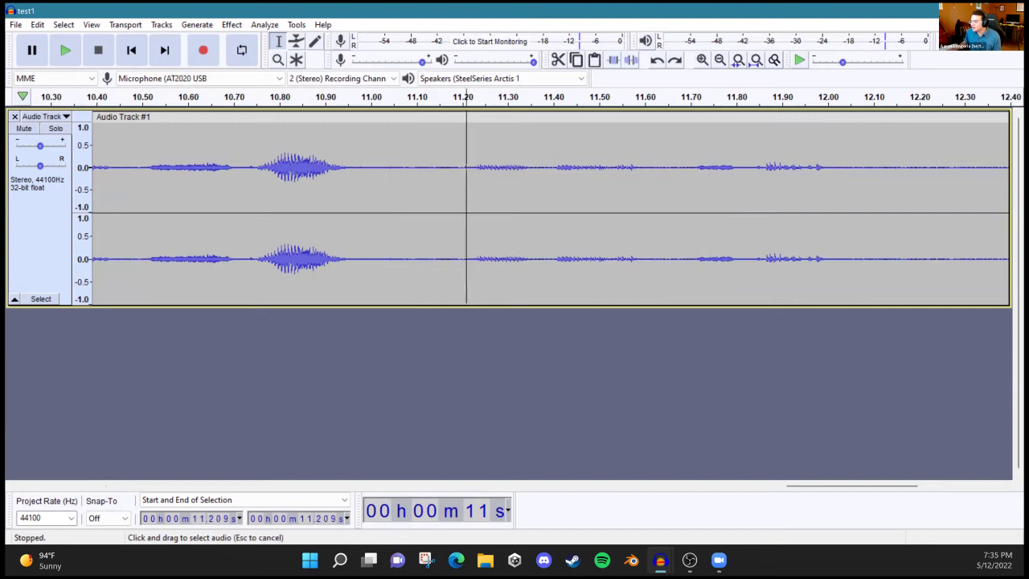
{"action": "left_click_drag", "start_coordinate": [466, 209], "coordinate": [891, 285]}
{"action": "key", "text": "space"}
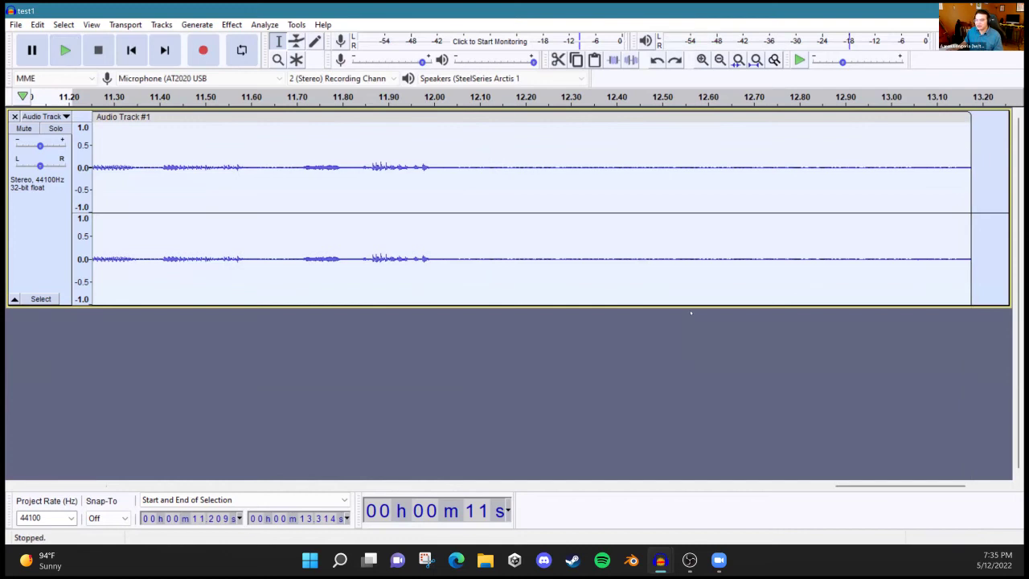
Step: Delete everything from about 11.21 s to the end of the track and play the ending from about 8.89 s
{"action": "left_click", "coordinate": [616, 228]}
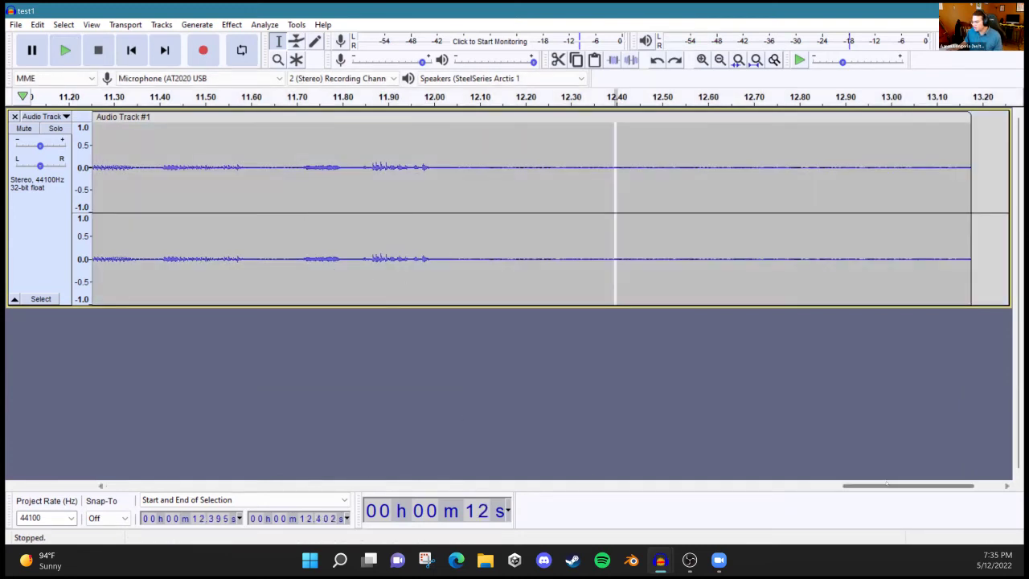
{"action": "left_click_drag", "start_coordinate": [883, 488], "coordinate": [852, 488]}
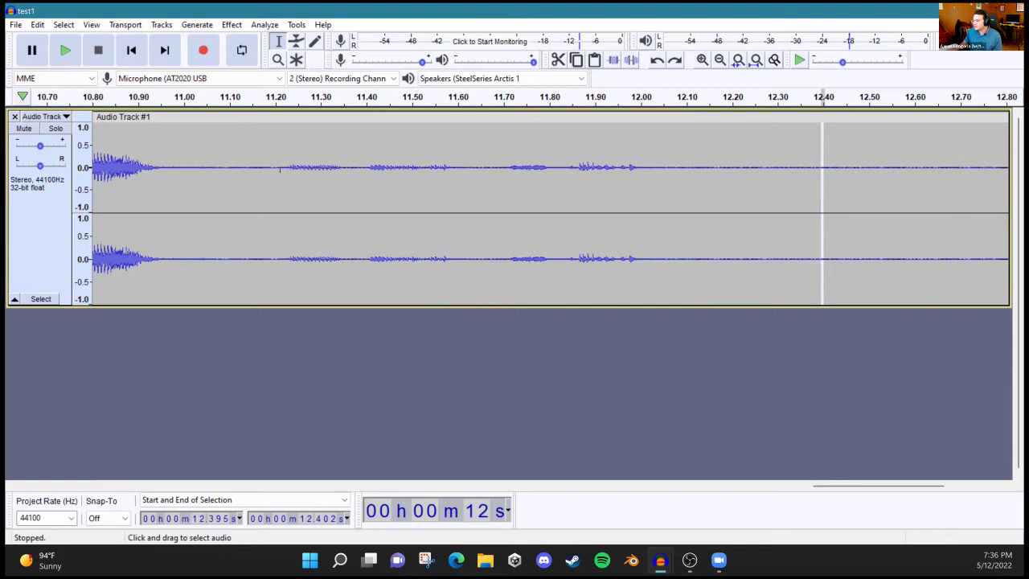
{"action": "left_click_drag", "start_coordinate": [279, 170], "coordinate": [1018, 243]}
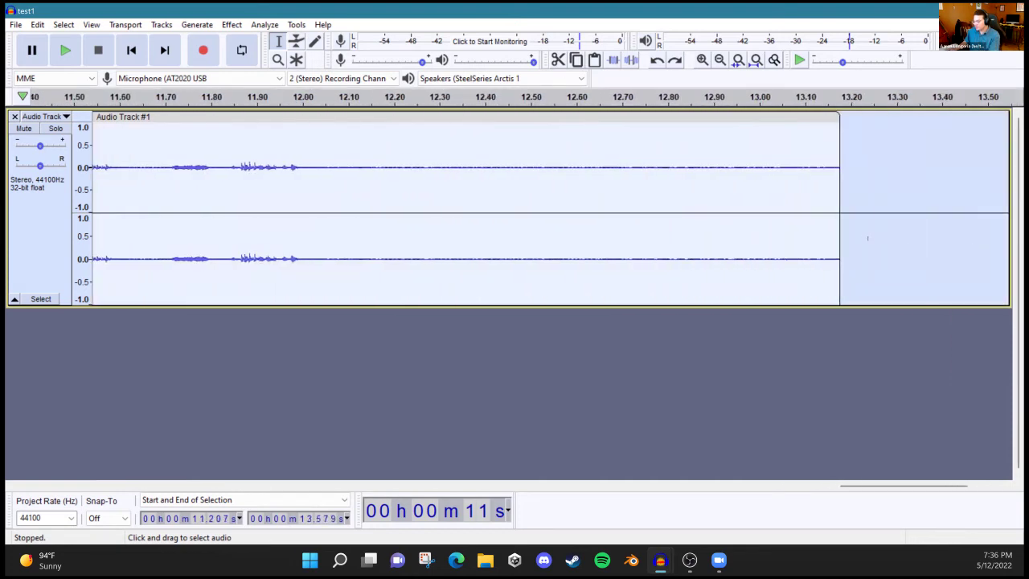
{"action": "key", "text": "Delete"}
{"action": "scroll", "coordinate": [635, 338], "scroll_direction": "left", "scroll_amount": 5}
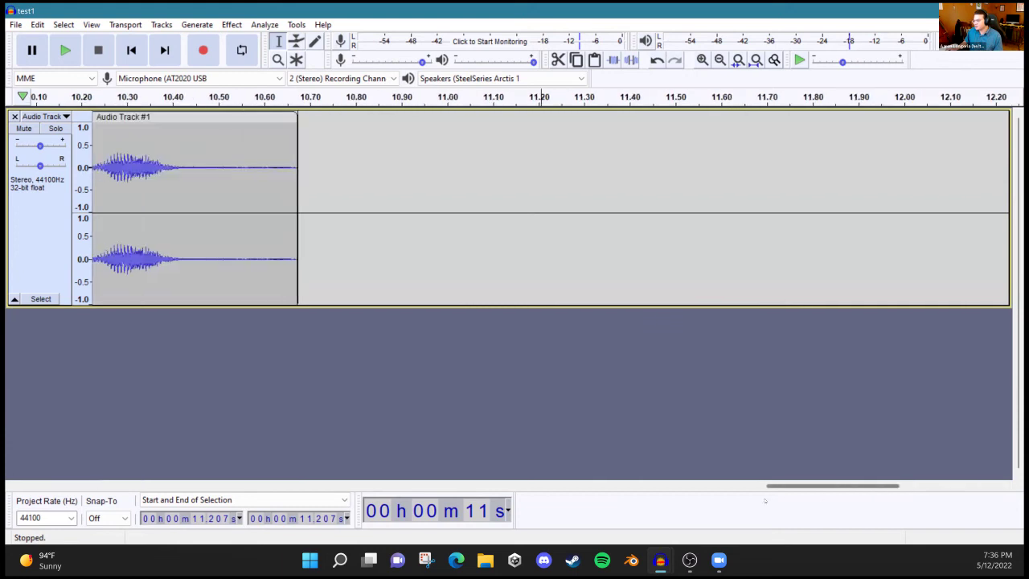
{"action": "scroll", "coordinate": [639, 289], "scroll_direction": "down", "scroll_amount": 3}
{"action": "left_click", "coordinate": [487, 237]}
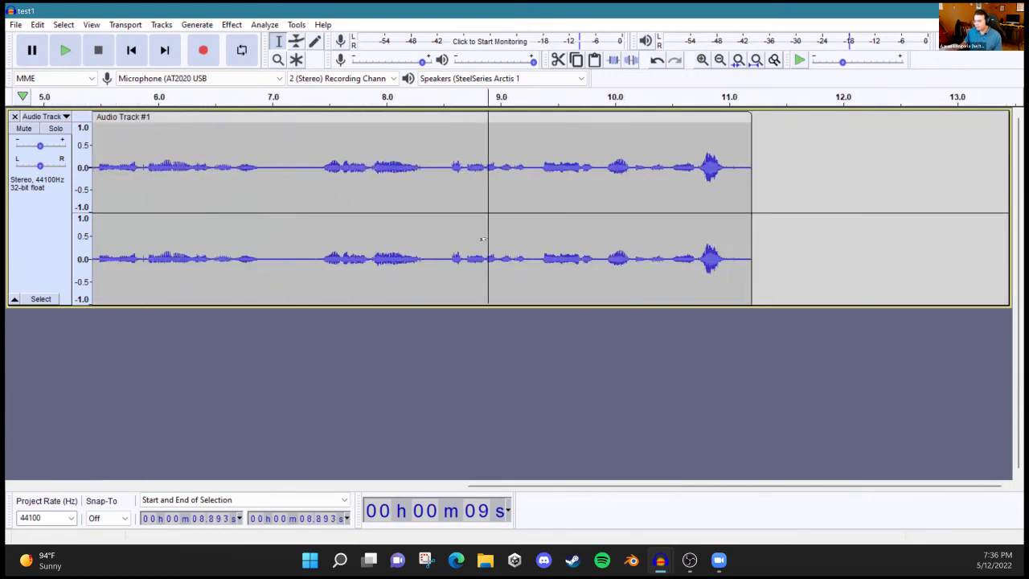
{"action": "key", "text": "space"}
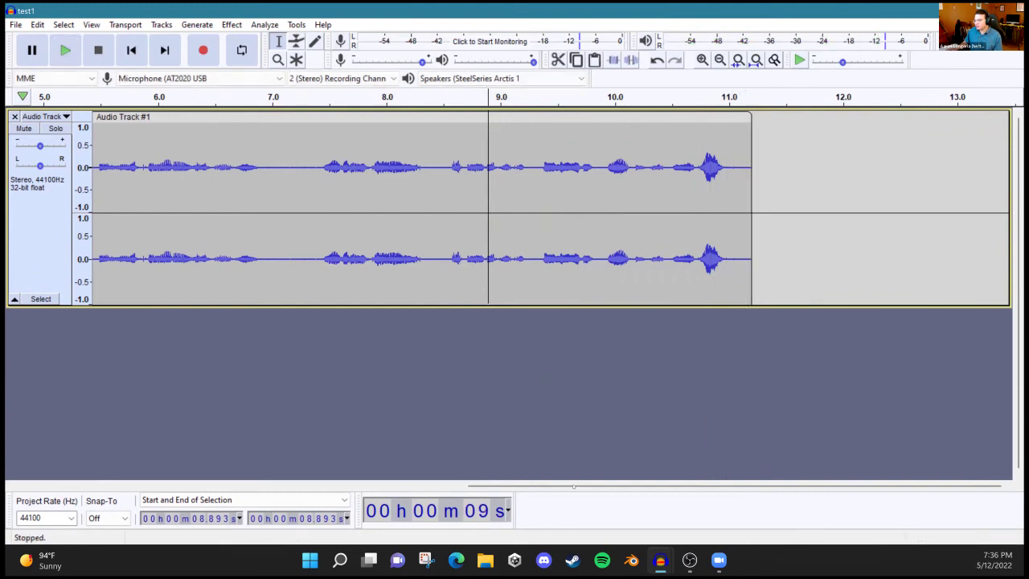
Step: Listen to the track from about 7.22 s and from the start of the preceding phrase to check the phrase's boundaries
{"action": "left_click_drag", "start_coordinate": [563, 486], "coordinate": [201, 486]}
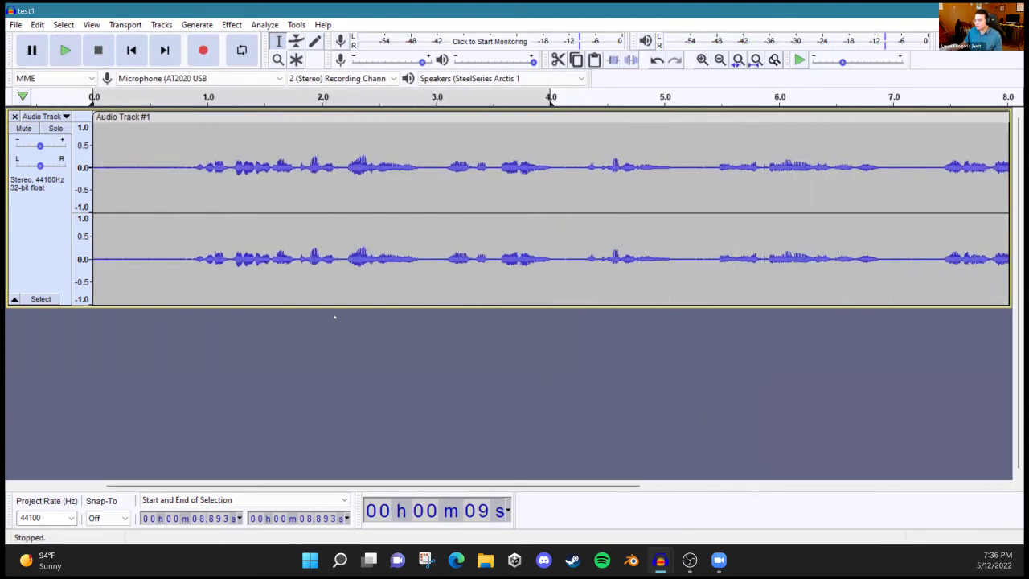
{"action": "key", "text": "ctrl+3"}
{"action": "key", "text": "ctrl+3"}
{"action": "scroll", "coordinate": [340, 274], "scroll_direction": "up", "scroll_amount": 1}
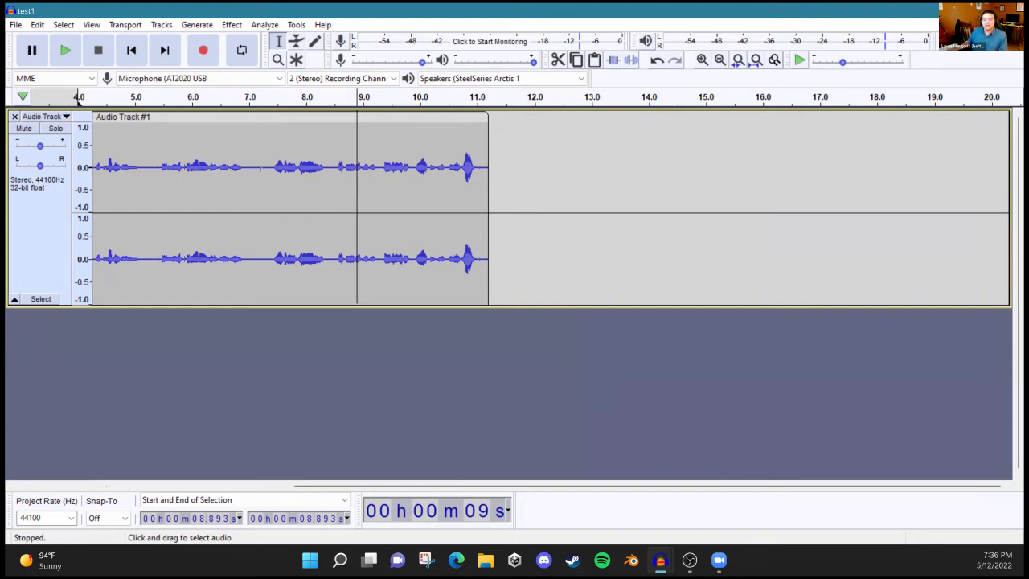
{"action": "left_click", "coordinate": [262, 169]}
{"action": "key", "text": "space"}
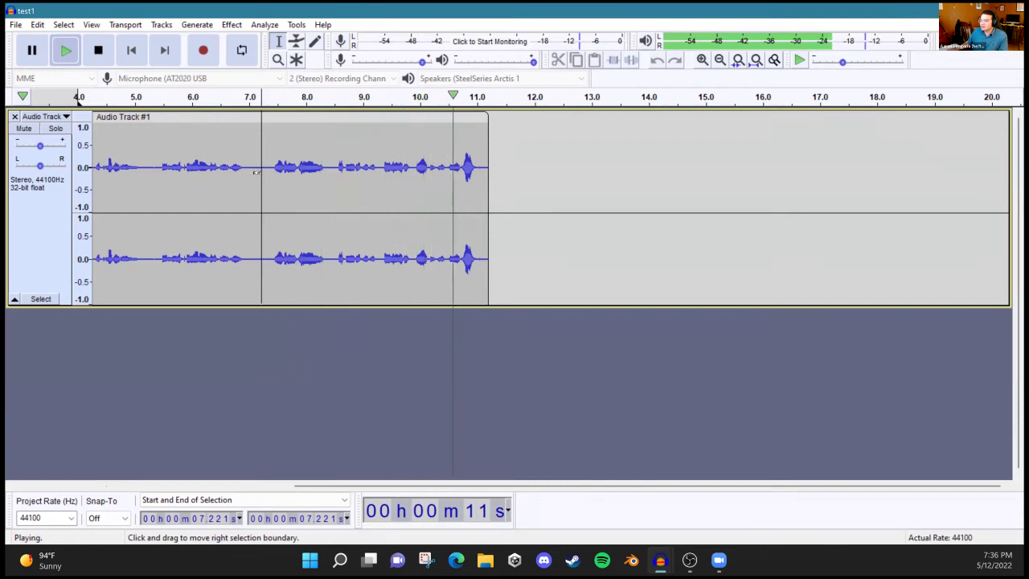
{"action": "key", "text": "space"}
{"action": "left_click", "coordinate": [160, 169]}
{"action": "key", "text": "space"}
{"action": "key", "text": "space"}
{"action": "key", "text": "space"}
Step: Select the phrase from about 5.38 to 7.18 s and split it into its own clip
{"action": "left_click_drag", "start_coordinate": [155, 169], "coordinate": [257, 180]}
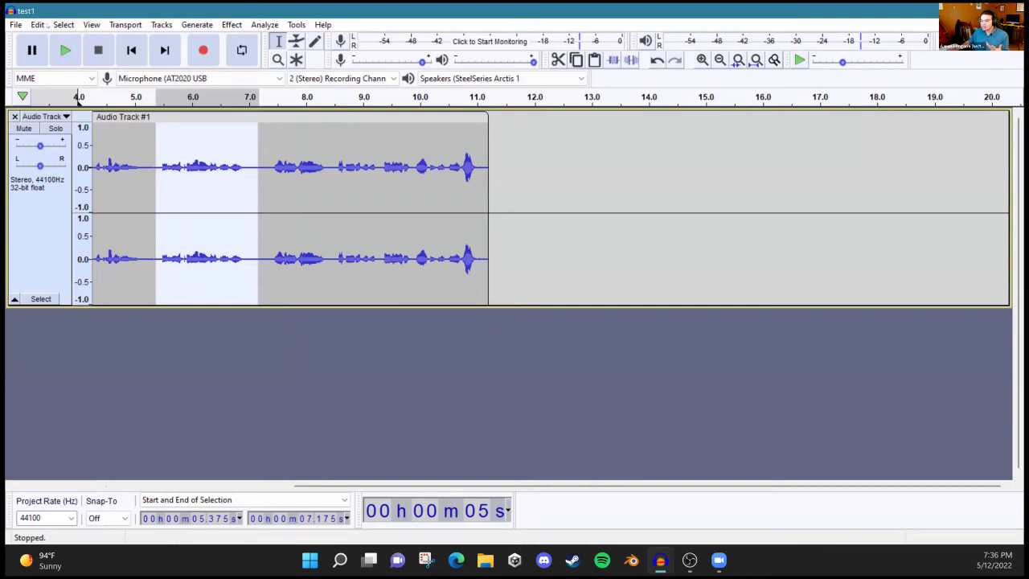
{"action": "left_click", "coordinate": [63, 25]}
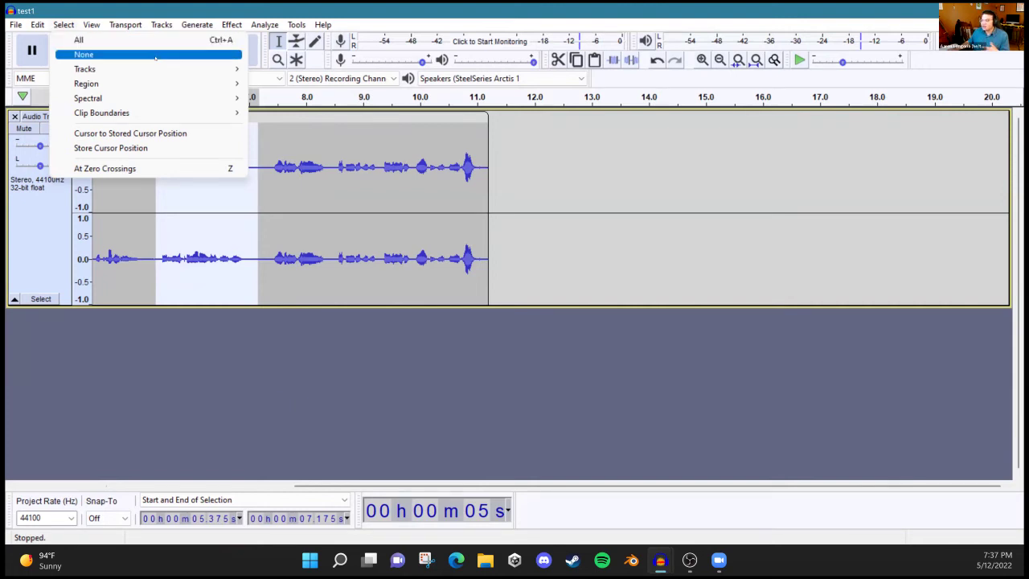
{"action": "mouse_move", "coordinate": [155, 64]}
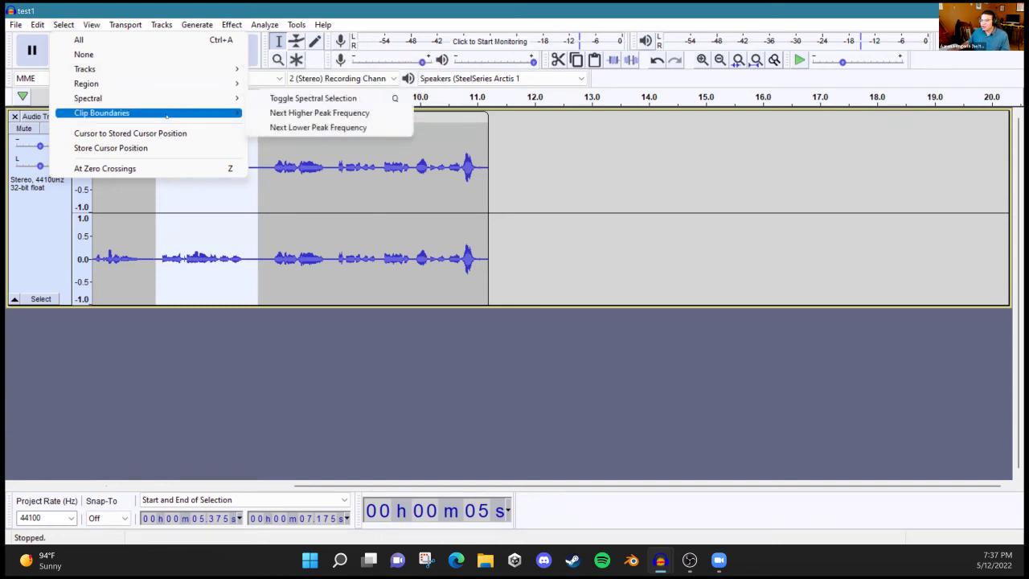
{"action": "mouse_move", "coordinate": [166, 118]}
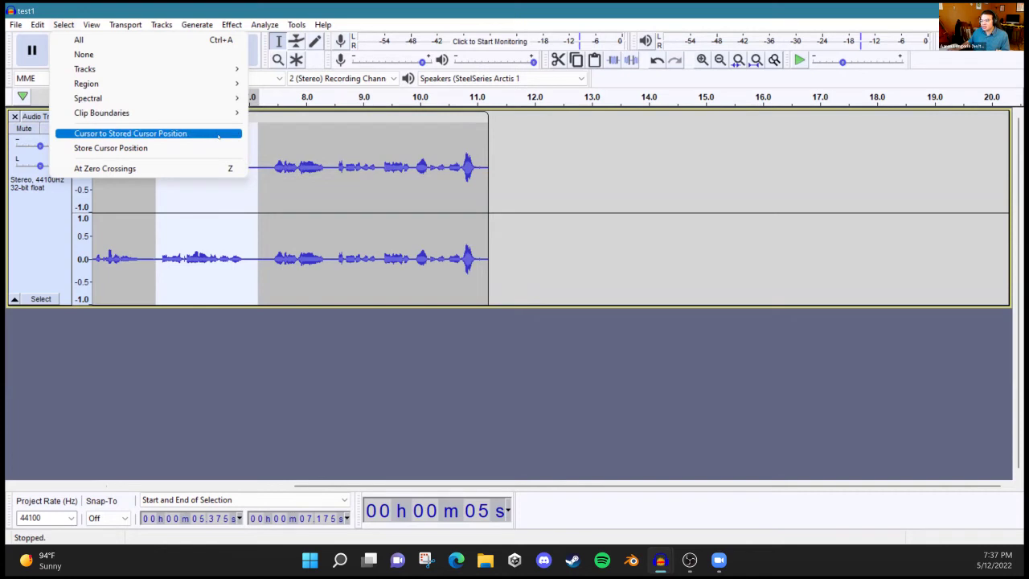
{"action": "mouse_move", "coordinate": [204, 119]}
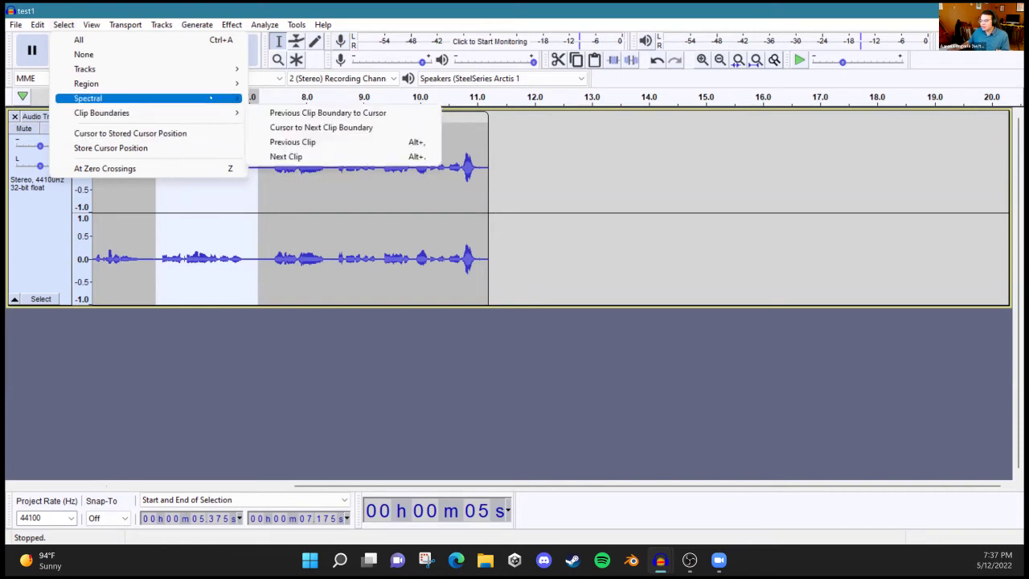
{"action": "mouse_move", "coordinate": [214, 82]}
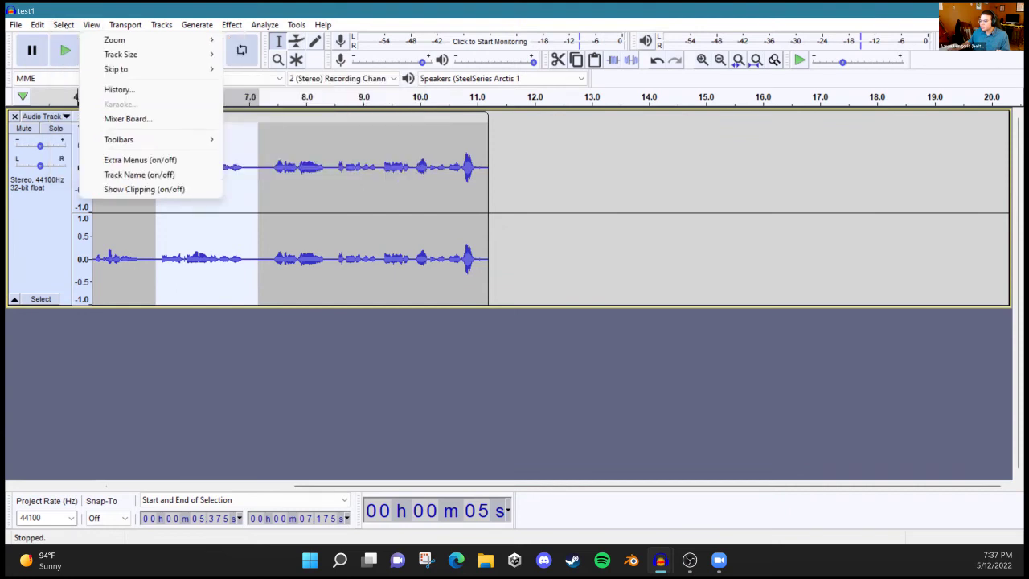
{"action": "mouse_move", "coordinate": [37, 24]}
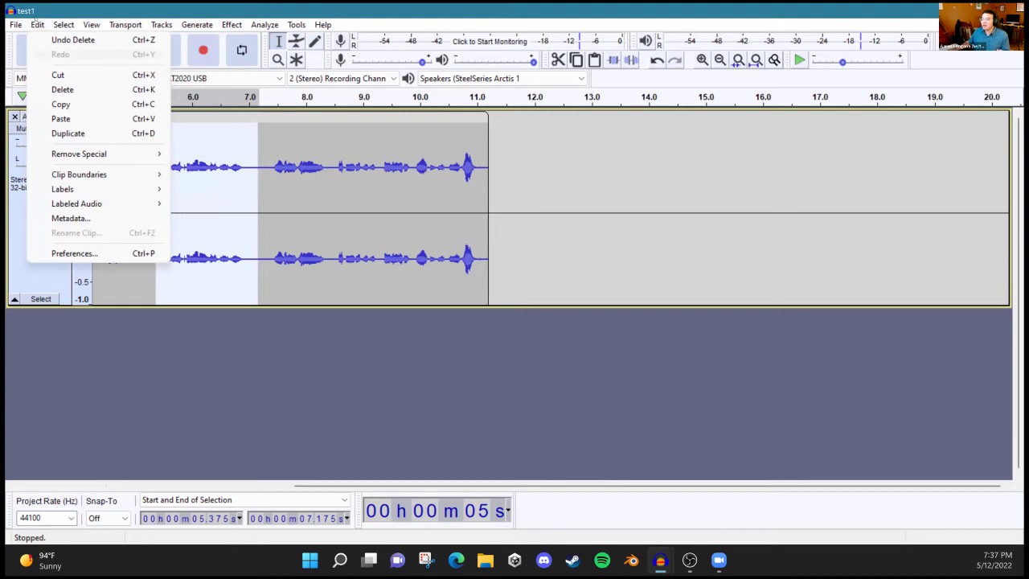
{"action": "mouse_move", "coordinate": [80, 175]}
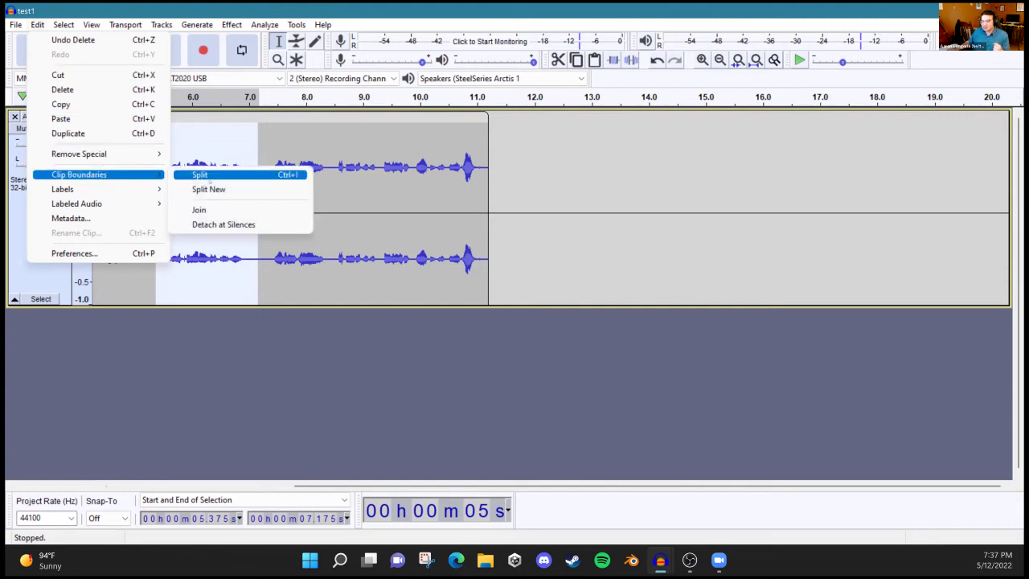
{"action": "left_click", "coordinate": [209, 175]}
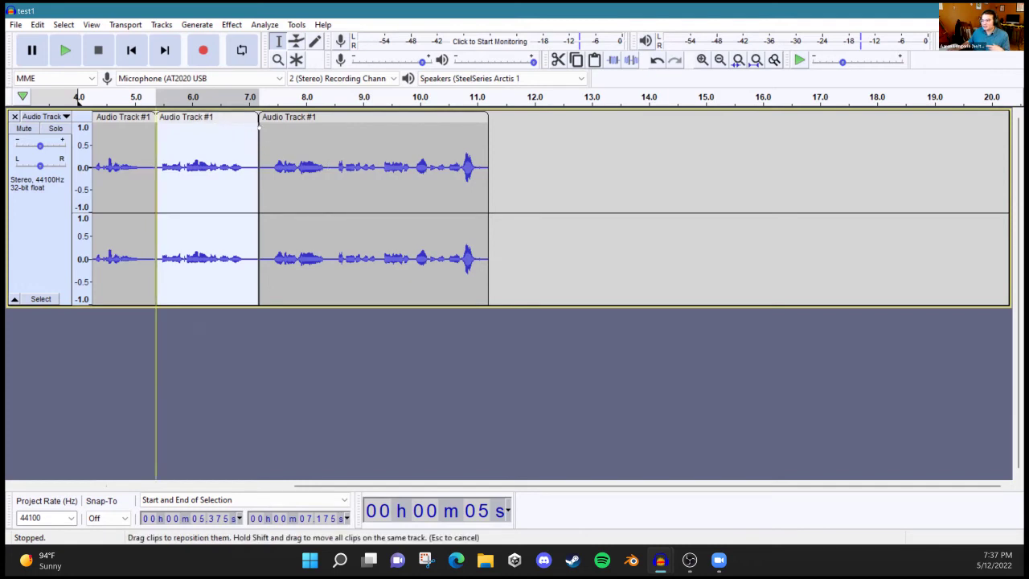
Step: Cut the middle clip and paste it after the last clip at about 11.29 s
{"action": "left_click", "coordinate": [193, 161]}
{"action": "left_click", "coordinate": [185, 119]}
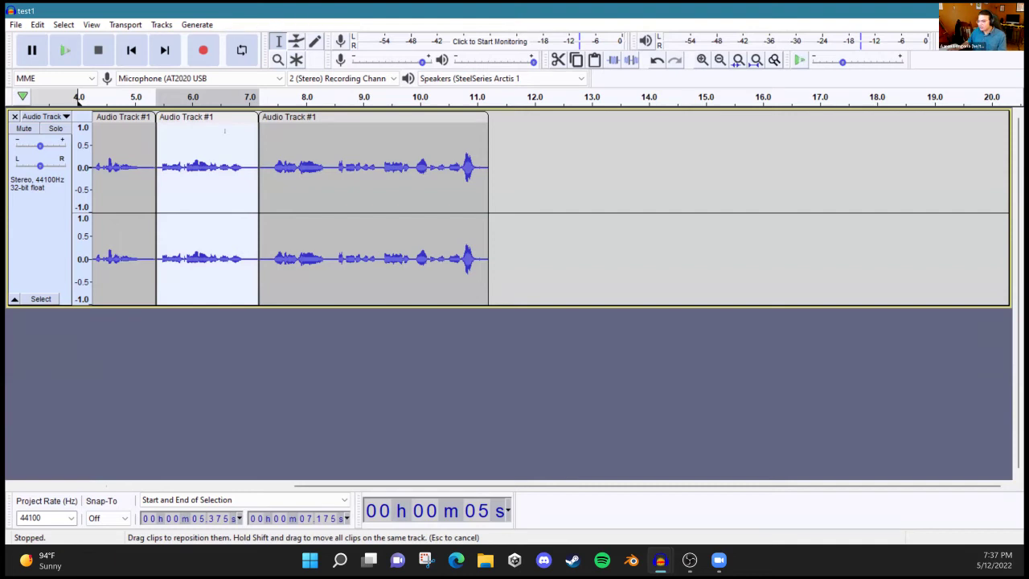
{"action": "key", "text": "Delete"}
{"action": "left_click", "coordinate": [493, 167]}
{"action": "key", "text": "ctrl+v"}
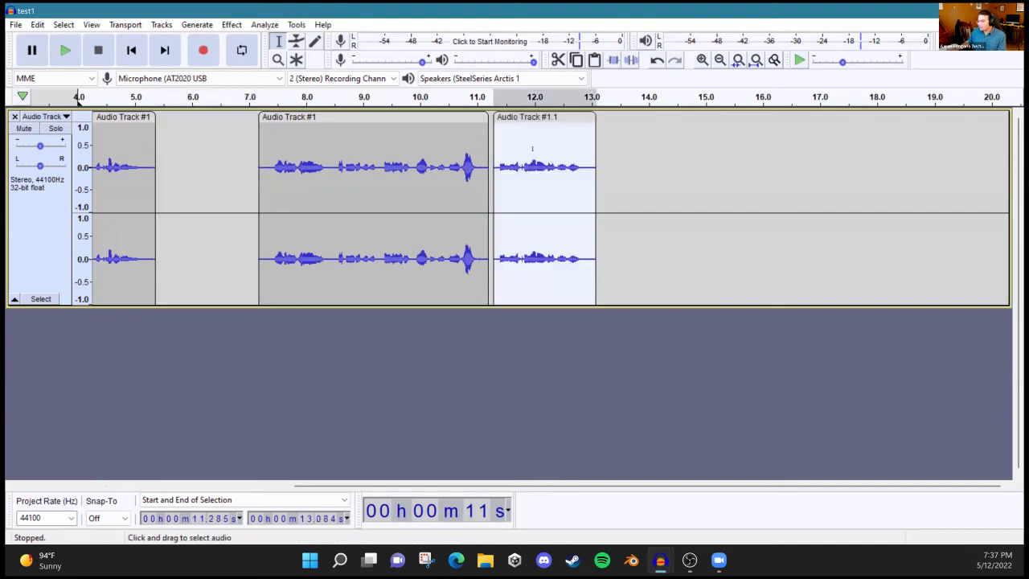
Step: Slide the long middle clip back so it starts directly against the end of the first clip
{"action": "left_click_drag", "start_coordinate": [535, 125], "coordinate": [585, 124]}
{"action": "left_click_drag", "start_coordinate": [643, 143], "coordinate": [425, 212]}
{"action": "left_click_drag", "start_coordinate": [316, 122], "coordinate": [214, 123]}
{"action": "left_click_drag", "start_coordinate": [482, 129], "coordinate": [386, 129]}
{"action": "left_click", "coordinate": [517, 116]}
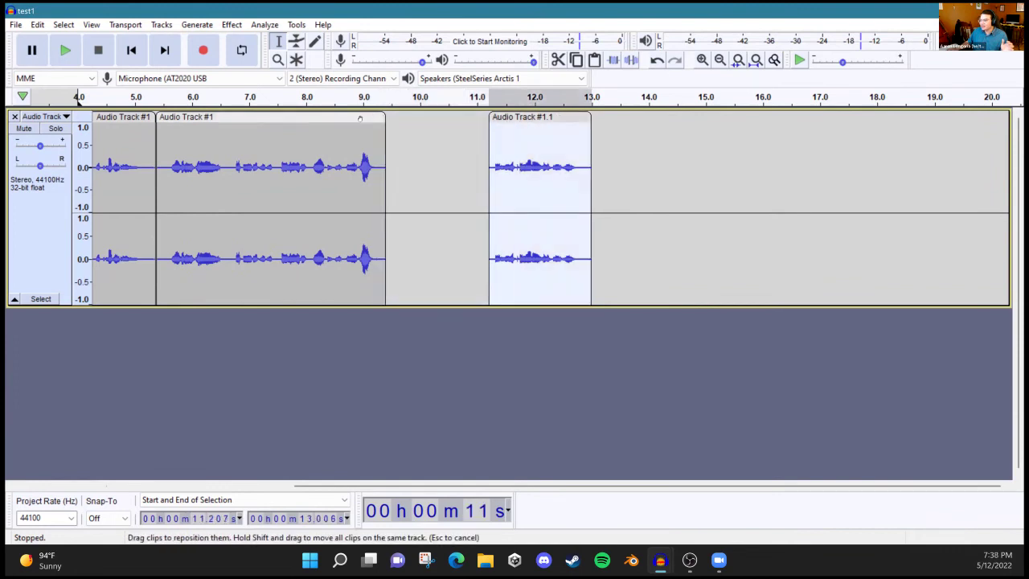
Step: Slide the moved phrase clip to about 9.41 s, directly after the long clip, and play the track from about 4.38 s
{"action": "left_click_drag", "start_coordinate": [341, 190], "coordinate": [274, 191]}
{"action": "mouse_move", "coordinate": [289, 150]}
{"action": "left_mouse_down"}
{"action": "mouse_move", "coordinate": [277, 149]}
{"action": "mouse_move", "coordinate": [295, 149]}
{"action": "left_mouse_up"}
{"action": "left_click", "coordinate": [564, 119]}
{"action": "left_click_drag", "start_coordinate": [550, 118], "coordinate": [434, 129]}
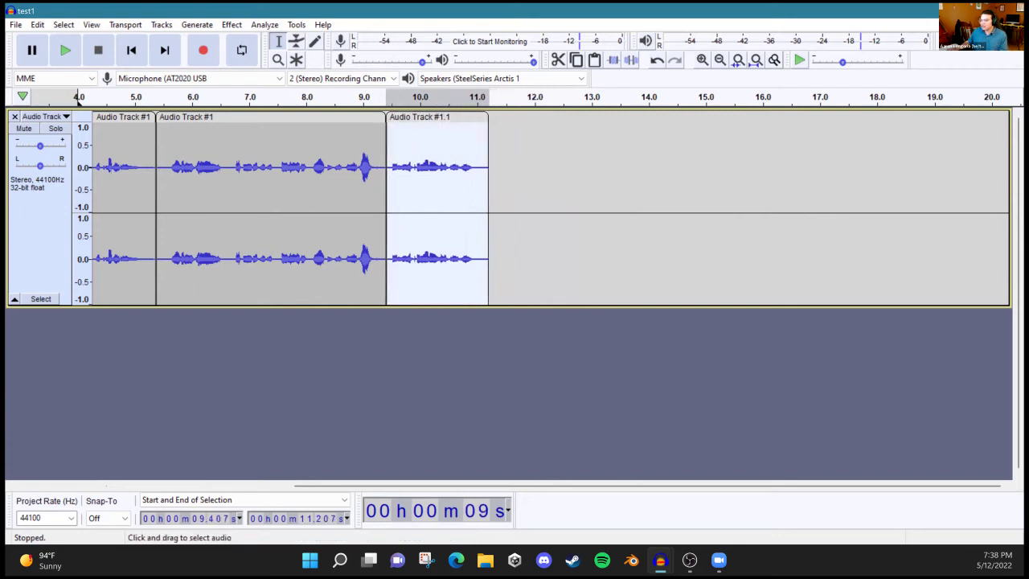
{"action": "left_click", "coordinate": [98, 167]}
{"action": "key", "text": "space"}
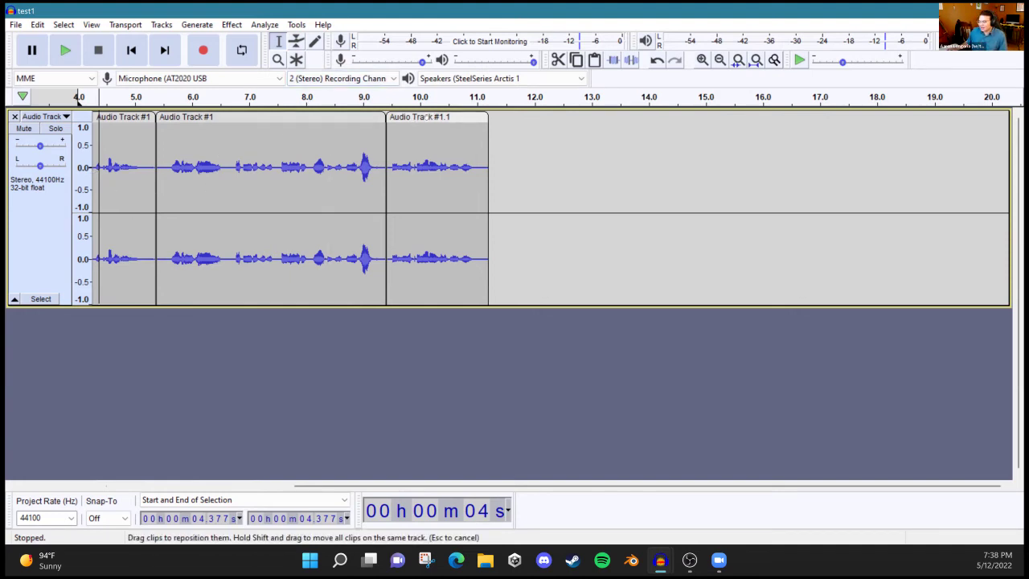
Step: Rename the last clip as Checking Levels and the first clip as Intro
{"action": "left_click", "coordinate": [425, 117]}
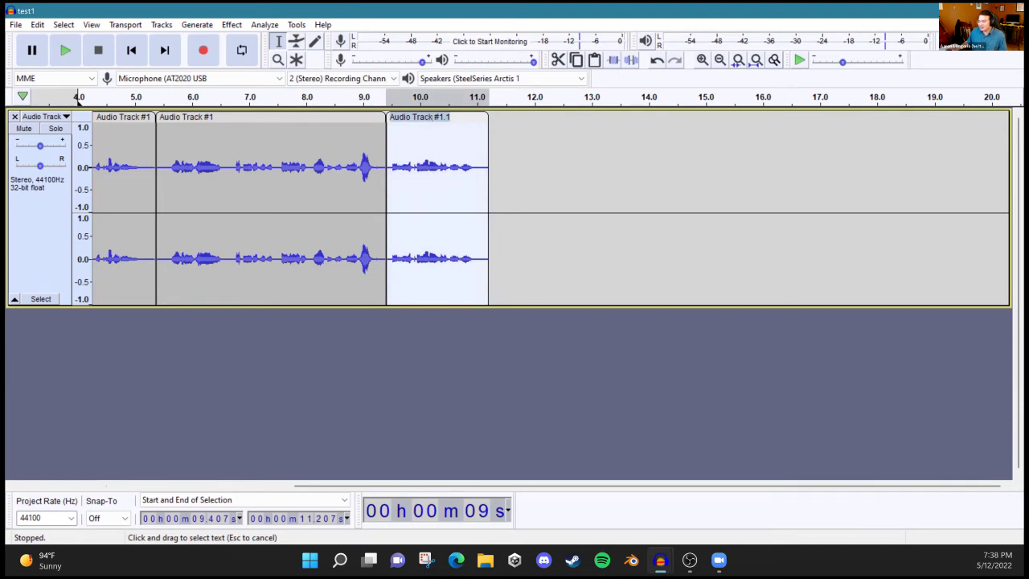
{"action": "type", "text": "Checking Levels"}
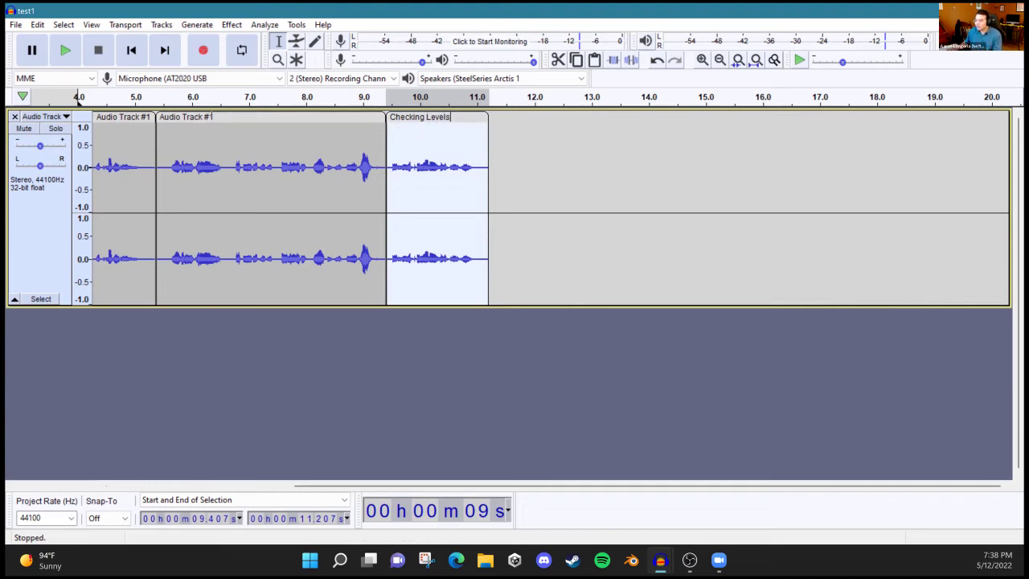
{"action": "left_click", "coordinate": [125, 117]}
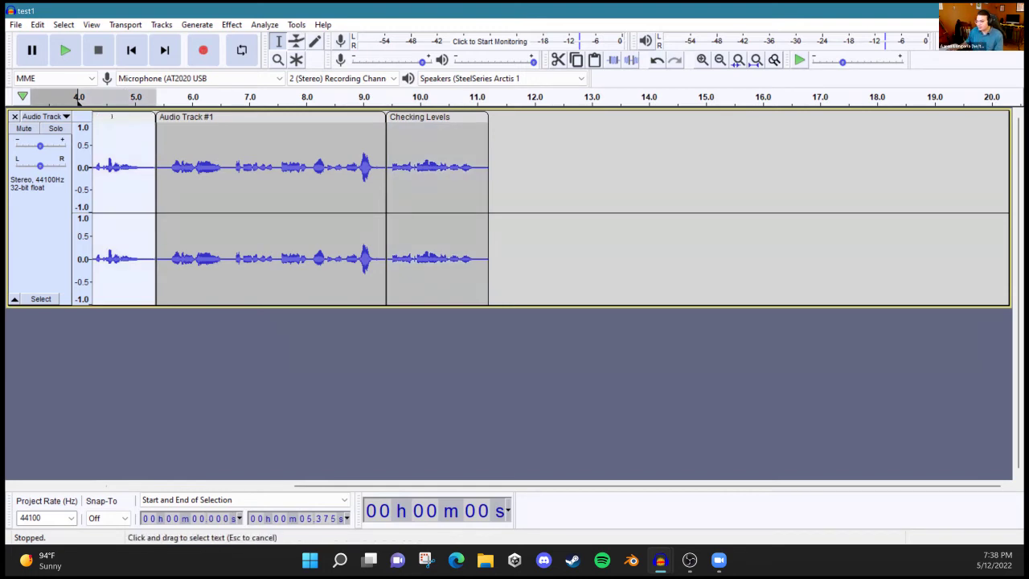
{"action": "type", "text": "Intro"}
{"action": "left_click", "coordinate": [117, 136]}
{"action": "left_click", "coordinate": [250, 142]}
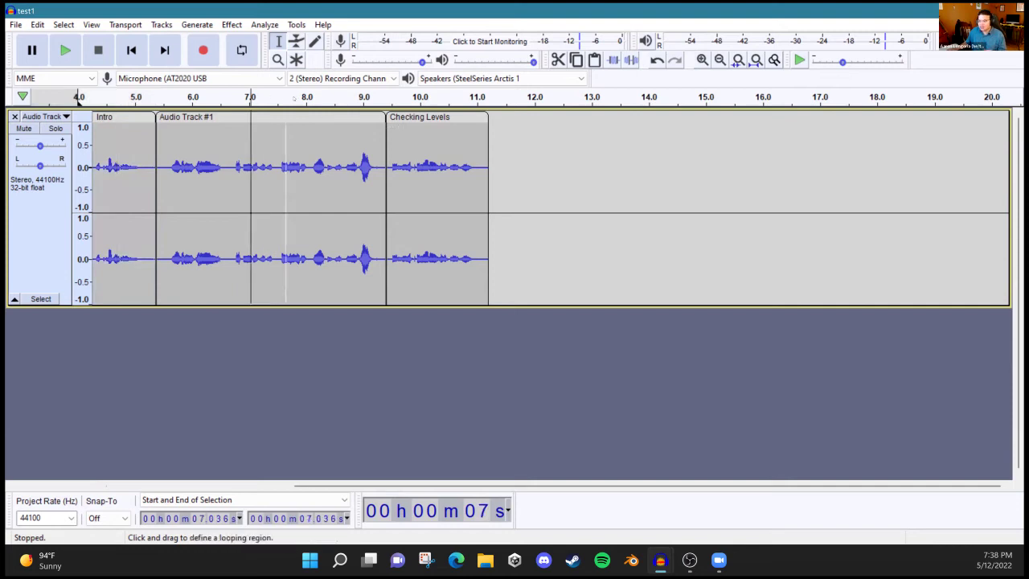
Step: Undo the clip renames and rearrangement back to one unsplit clip with the phrase from about 5.38 to 7.18 s selected
{"action": "key", "text": "ctrl+z"}
{"action": "key", "text": "ctrl+z"}
{"action": "key", "text": "ctrl+z"}
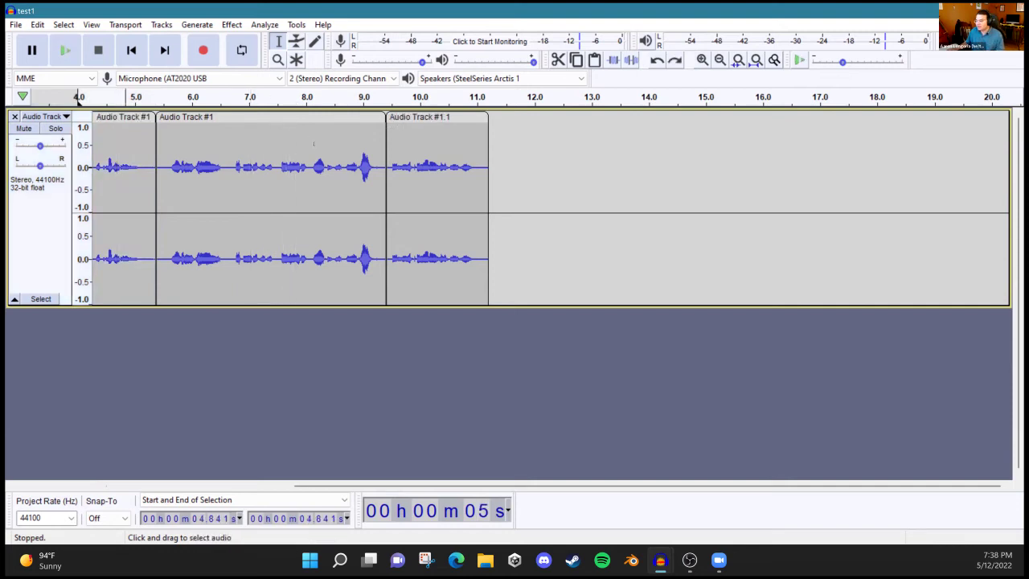
{"action": "key", "text": "ctrl+z"}
{"action": "key", "text": "ctrl+z"}
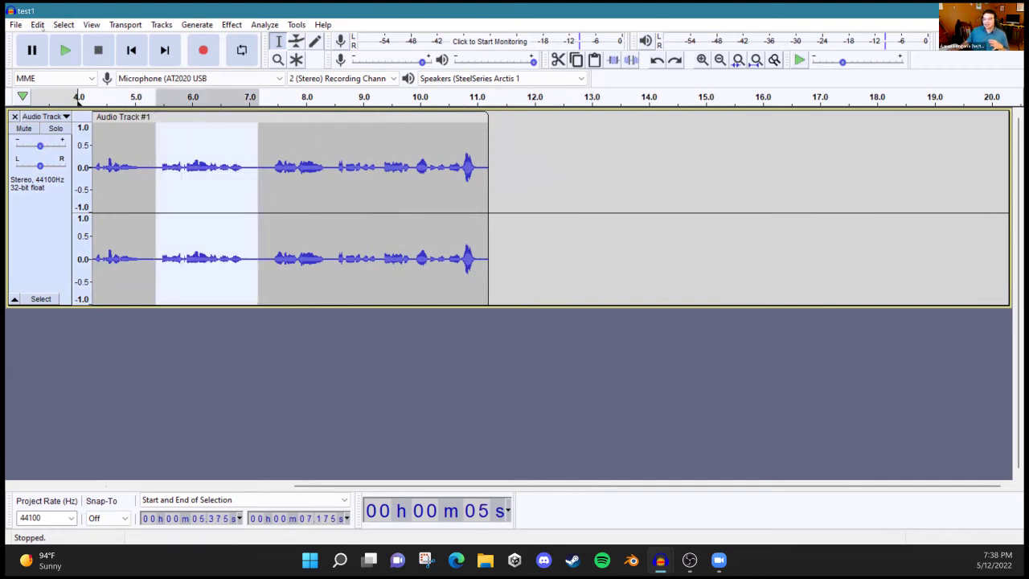
Step: Split the selected phrase from about 5.38 to 7.18 s off into a new track with Split New
{"action": "left_click", "coordinate": [38, 24]}
{"action": "mouse_move", "coordinate": [80, 174]}
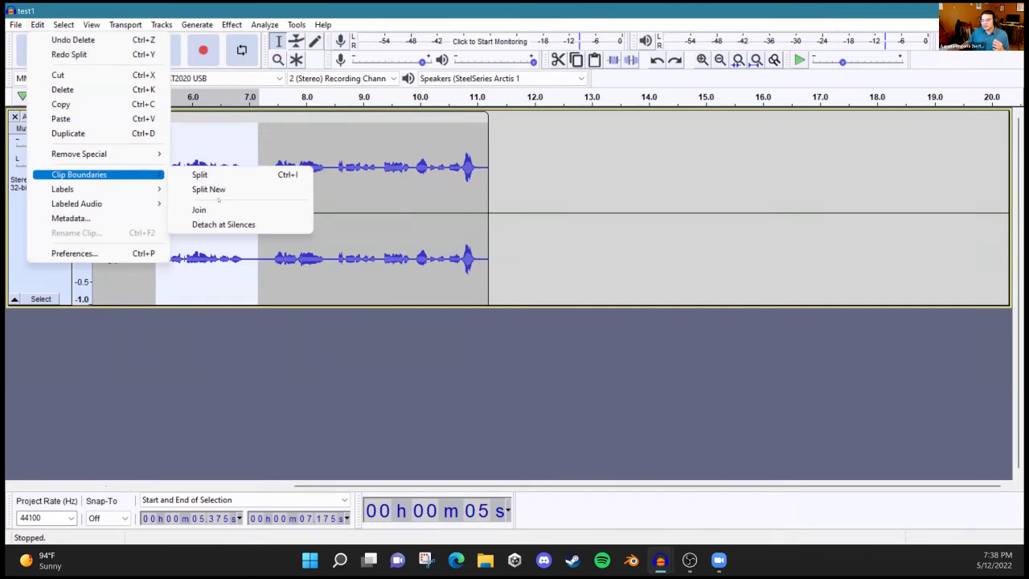
{"action": "left_click", "coordinate": [219, 193]}
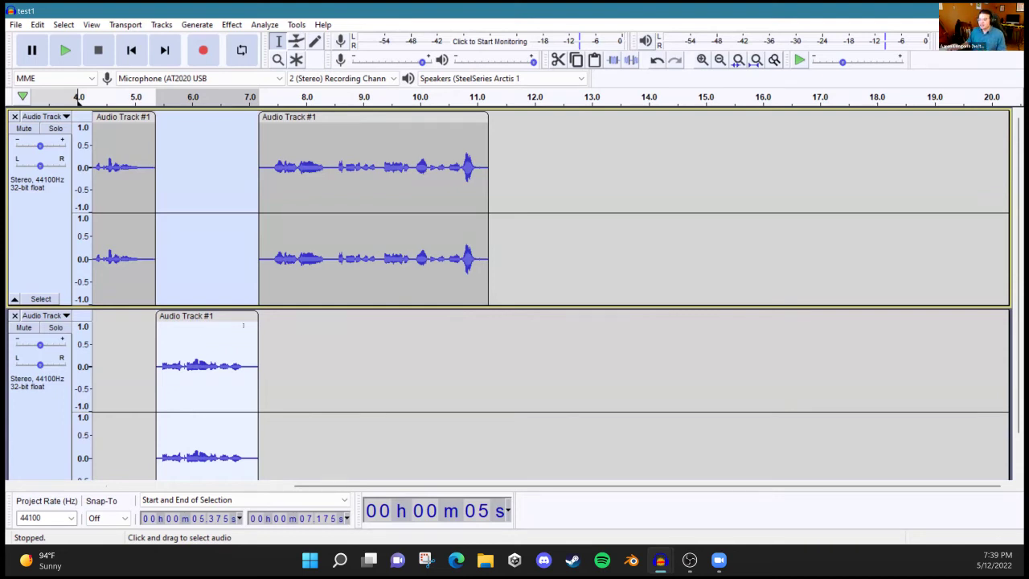
Step: Slide the new track's clip to start at about 7.18 s and play both tracks together from just before it
{"action": "mouse_move", "coordinate": [232, 318]}
{"action": "left_mouse_down"}
{"action": "mouse_move", "coordinate": [357, 318]}
{"action": "mouse_move", "coordinate": [234, 318]}
{"action": "left_mouse_up"}
{"action": "scroll", "coordinate": [269, 341], "scroll_direction": "down", "scroll_amount": 2}
{"action": "mouse_move", "coordinate": [171, 287]}
{"action": "left_mouse_down"}
{"action": "mouse_move", "coordinate": [364, 302]}
{"action": "mouse_move", "coordinate": [166, 301]}
{"action": "left_mouse_up"}
{"action": "scroll", "coordinate": [248, 294], "scroll_direction": "up", "scroll_amount": 1}
{"action": "left_click_drag", "start_coordinate": [245, 311], "coordinate": [339, 318]}
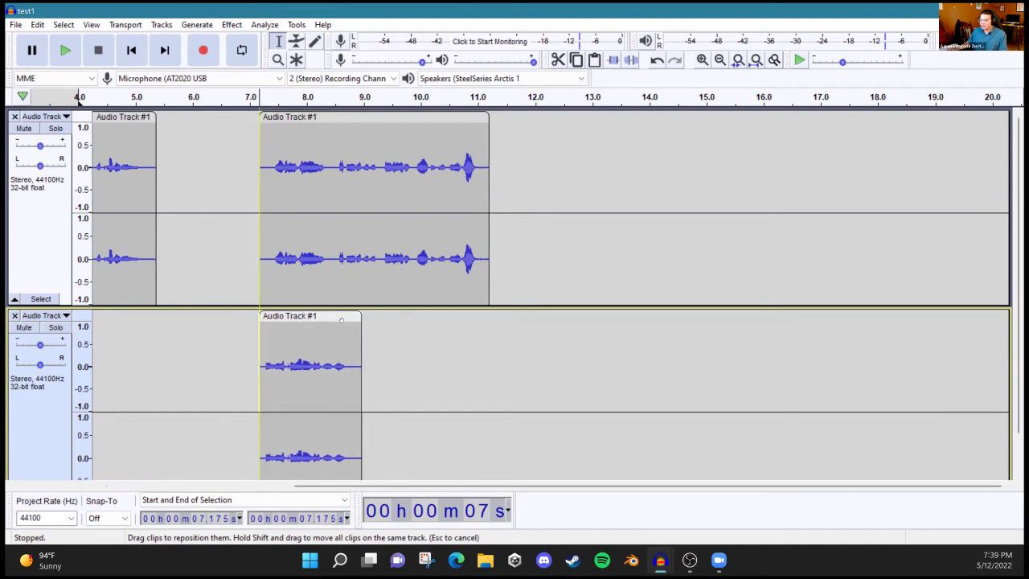
{"action": "scroll", "coordinate": [322, 306], "scroll_direction": "down", "scroll_amount": 1}
{"action": "left_click", "coordinate": [252, 98]}
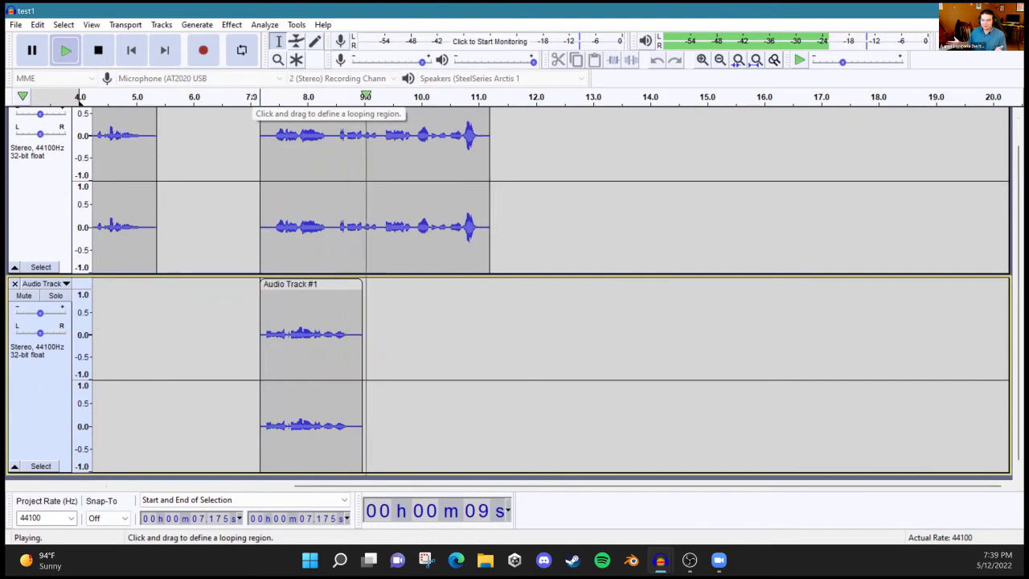
{"action": "key", "text": "space"}
Step: Undo the clip move and the split into a new track
{"action": "key", "text": "ctrl+z"}
{"action": "key", "text": "ctrl+z"}
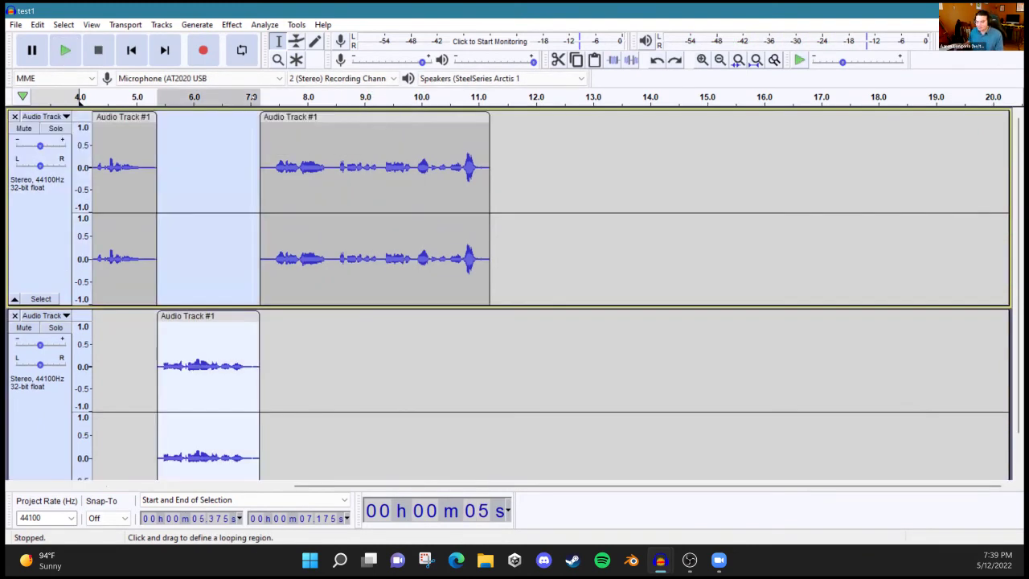
{"action": "key", "text": "ctrl+z"}
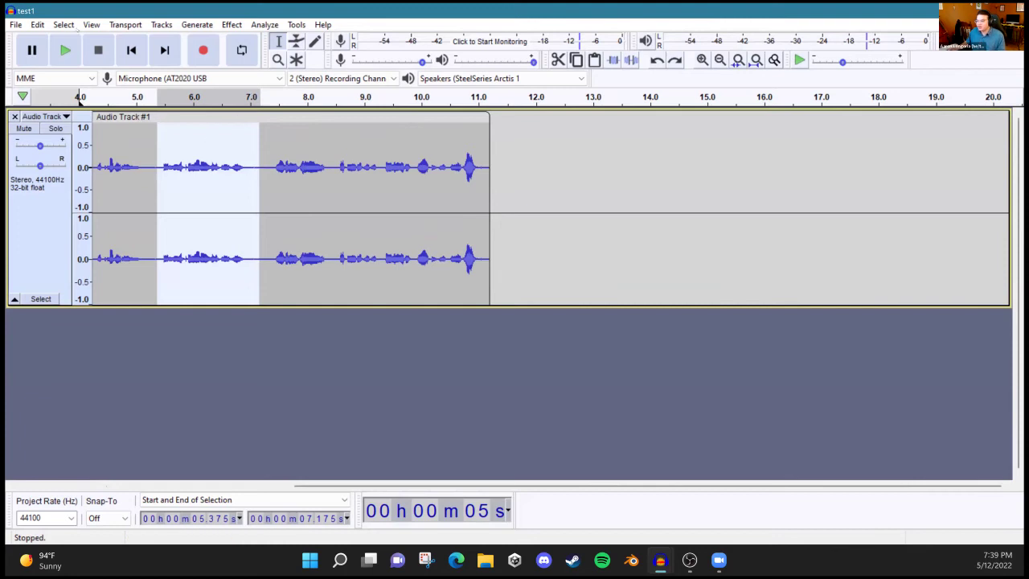
Step: Look through the editing commands available for the selected phrase
{"action": "left_click", "coordinate": [64, 24]}
{"action": "mouse_move", "coordinate": [38, 24]}
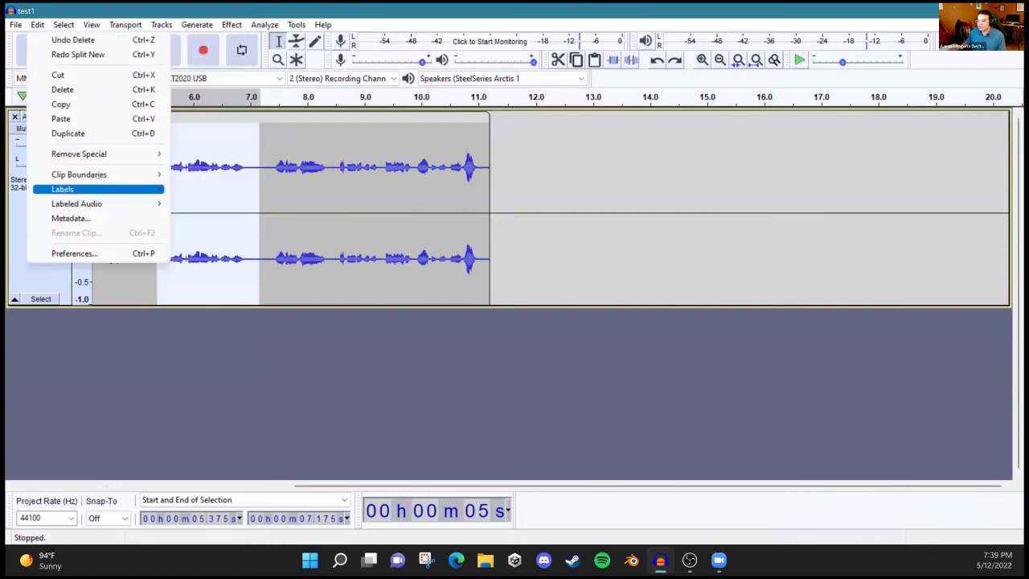
Step: Select the audio from about 5.27 s to 7.25 s and split it off as its own clip
{"action": "mouse_move", "coordinate": [96, 175]}
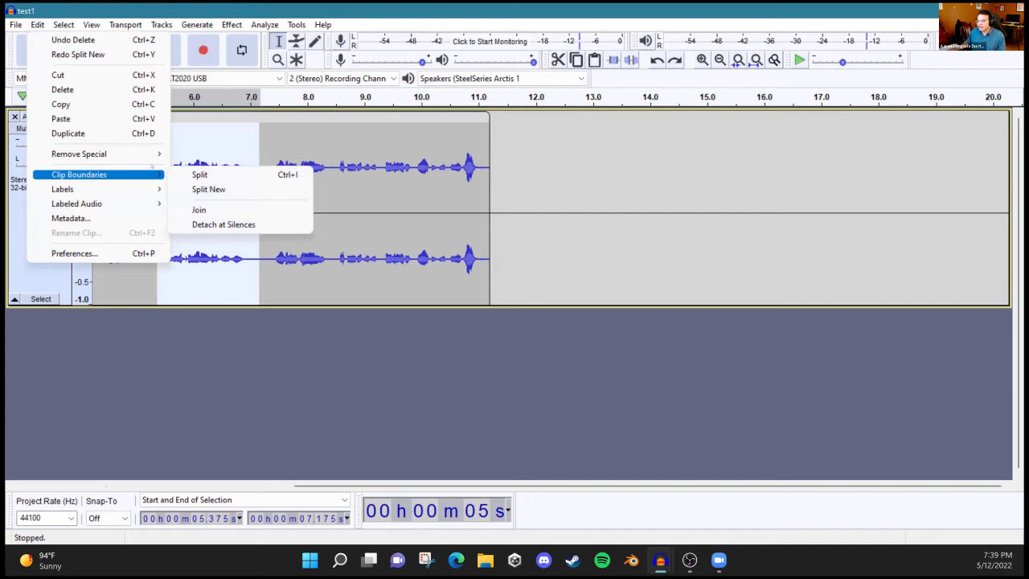
{"action": "left_click", "coordinate": [415, 161]}
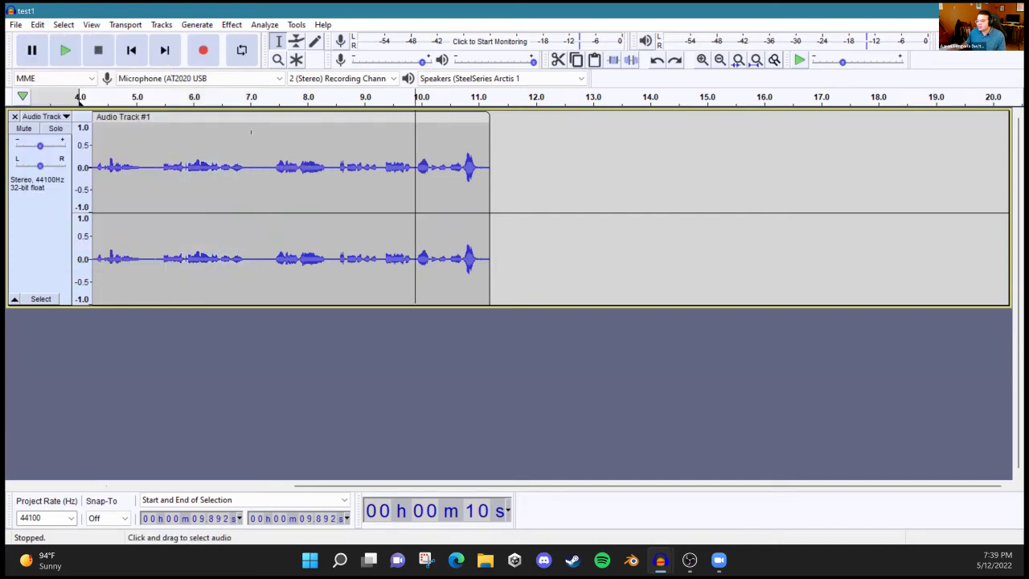
{"action": "left_click_drag", "start_coordinate": [150, 164], "coordinate": [262, 165]}
{"action": "left_click", "coordinate": [37, 24]}
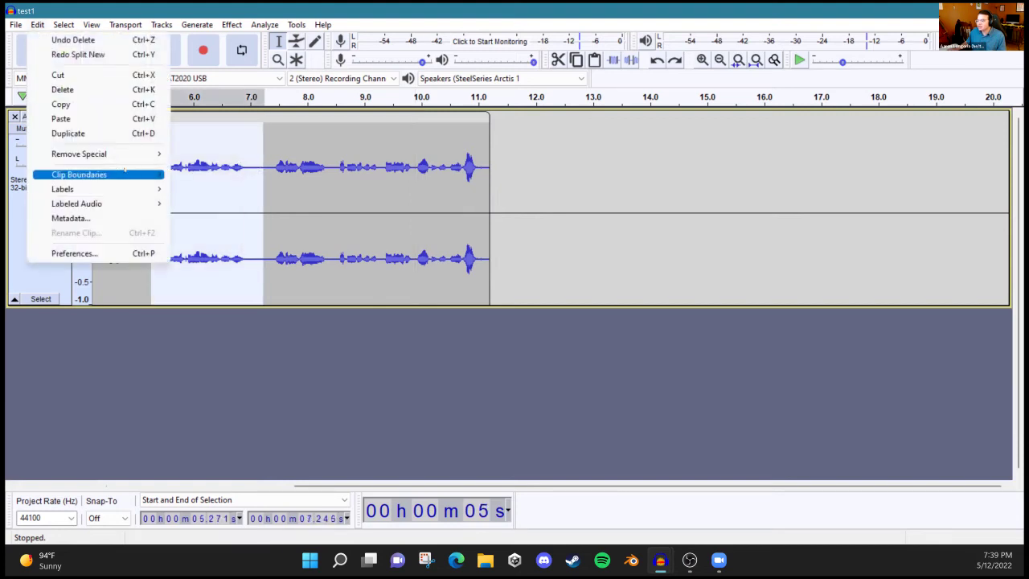
{"action": "mouse_move", "coordinate": [96, 174]}
{"action": "left_click", "coordinate": [236, 180]}
{"action": "left_click", "coordinate": [312, 165]}
Step: Move the last clip to start at about 9.2 s and the middle clip at about 6.4 s, and play the spaced clips back
{"action": "left_click_drag", "start_coordinate": [318, 116], "coordinate": [428, 116]}
{"action": "left_click_drag", "start_coordinate": [235, 126], "coordinate": [299, 126]}
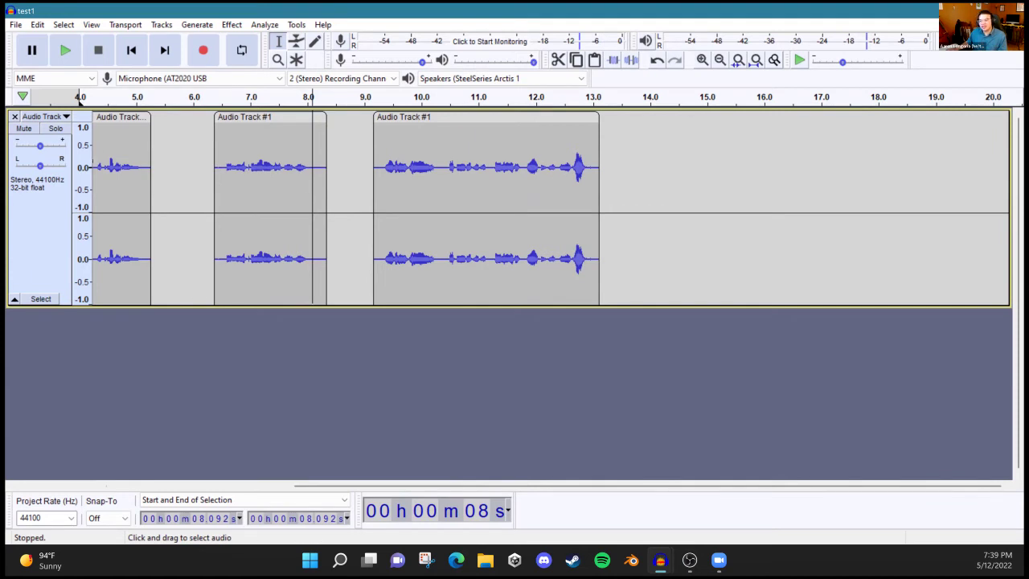
{"action": "left_click", "coordinate": [94, 164]}
{"action": "key", "text": "space"}
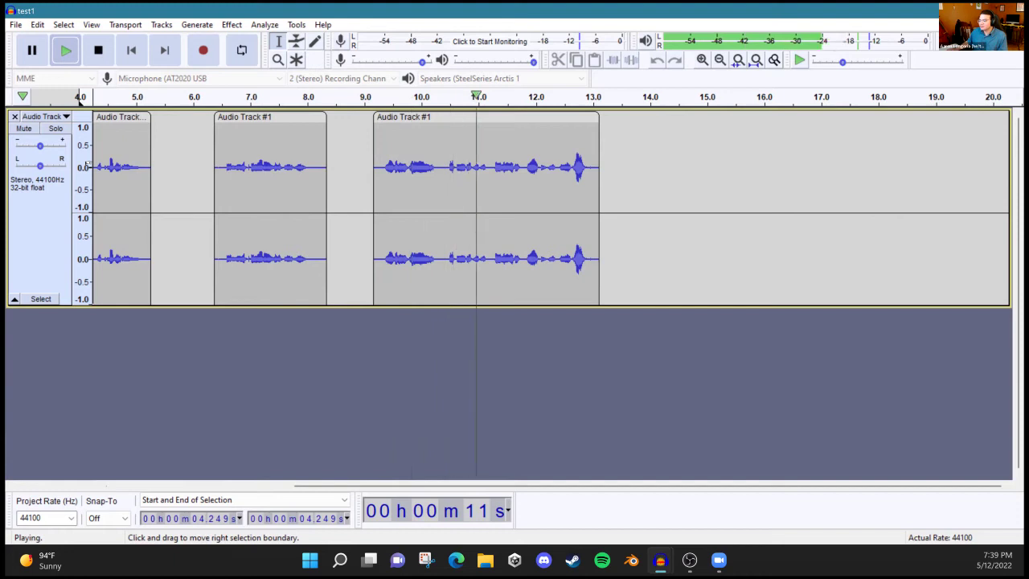
{"action": "key", "text": "space"}
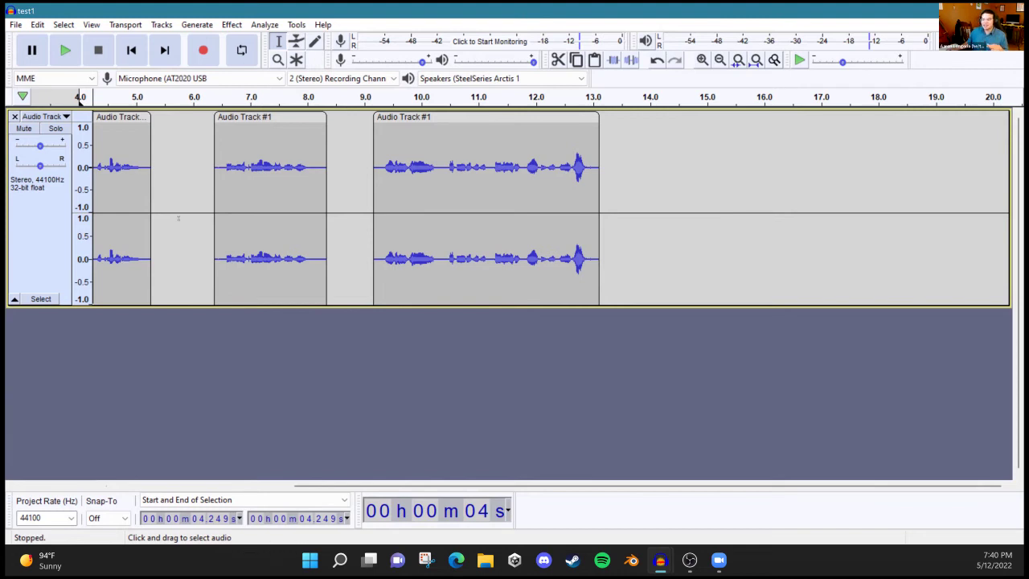
Step: Select the whole track and apply Detach at Silences to it
{"action": "left_click", "coordinate": [64, 259]}
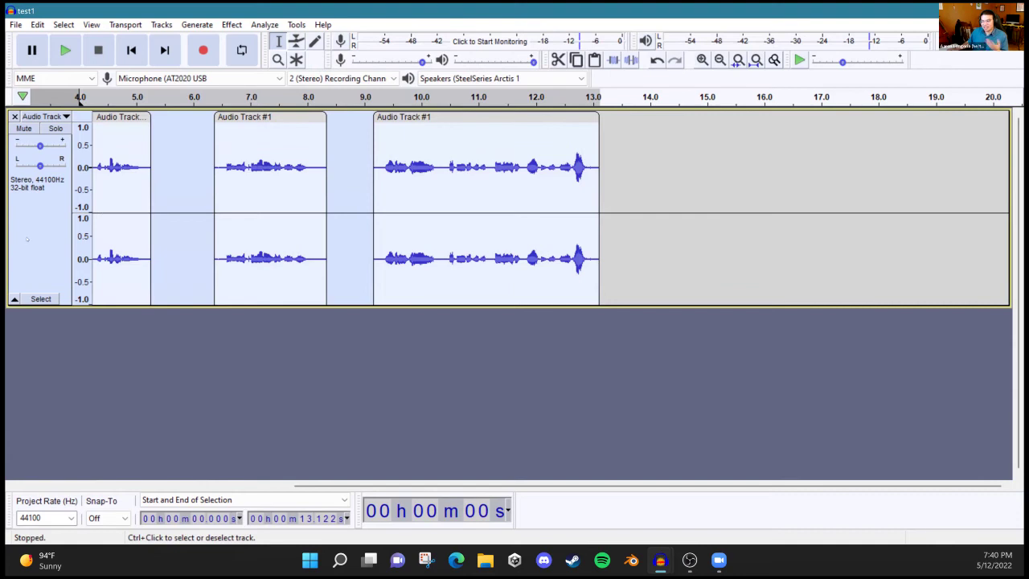
{"action": "left_click", "coordinate": [37, 24]}
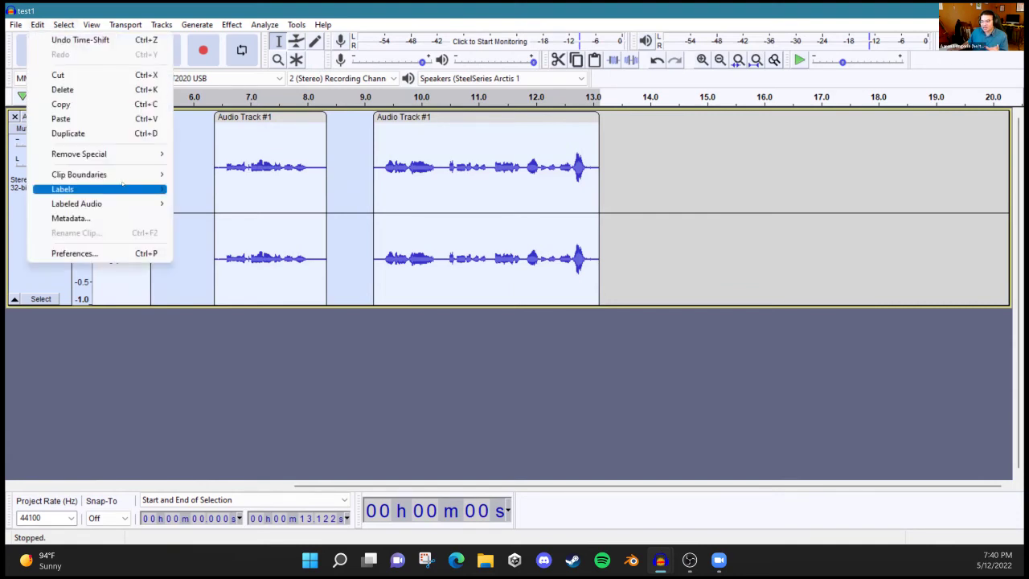
{"action": "mouse_move", "coordinate": [120, 175]}
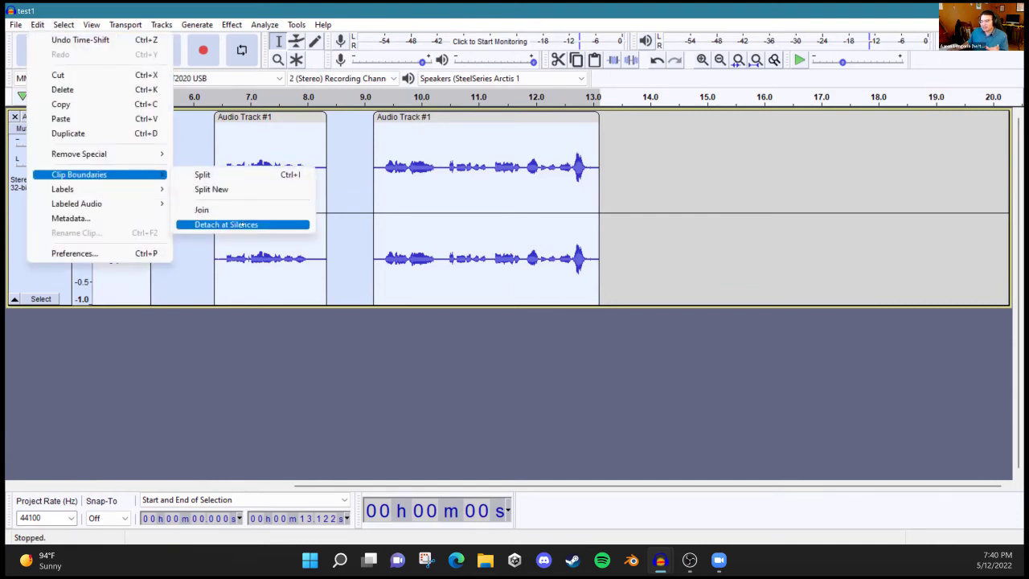
{"action": "left_click", "coordinate": [241, 225]}
{"action": "left_click_drag", "start_coordinate": [279, 169], "coordinate": [283, 168]}
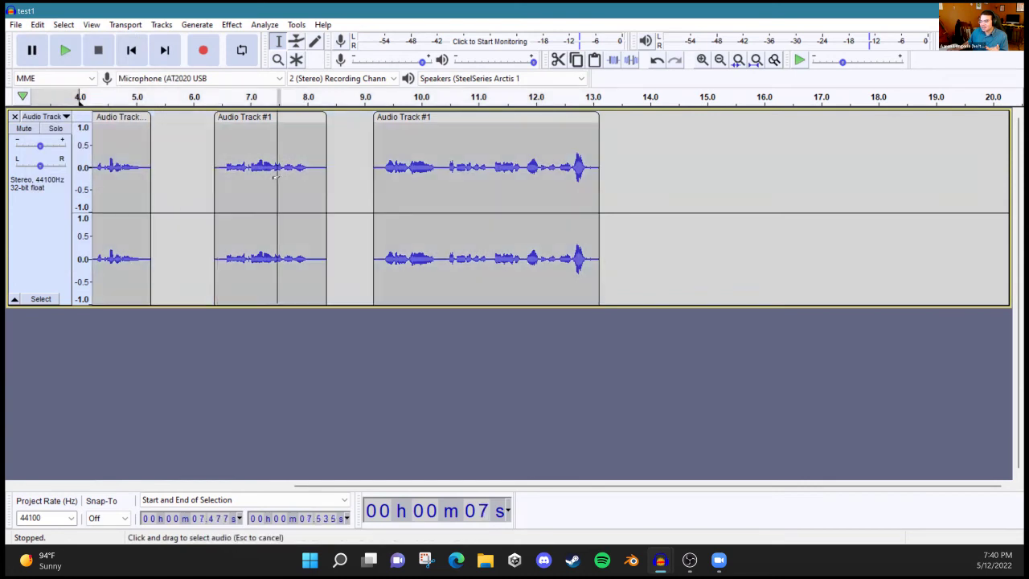
Step: Select only the middle clip and try Detach at Silences on it
{"action": "left_click", "coordinate": [257, 115]}
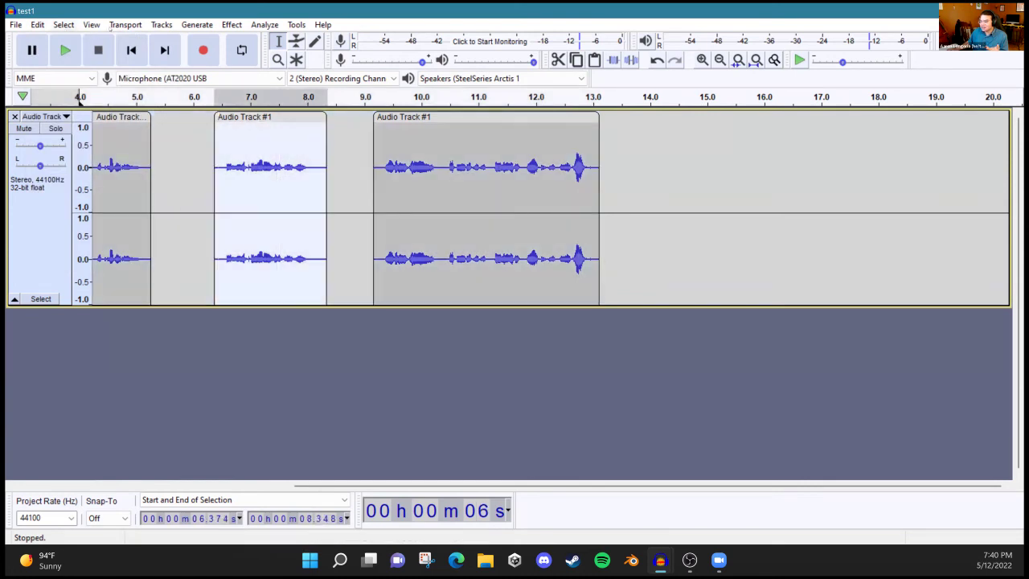
{"action": "left_click", "coordinate": [38, 25]}
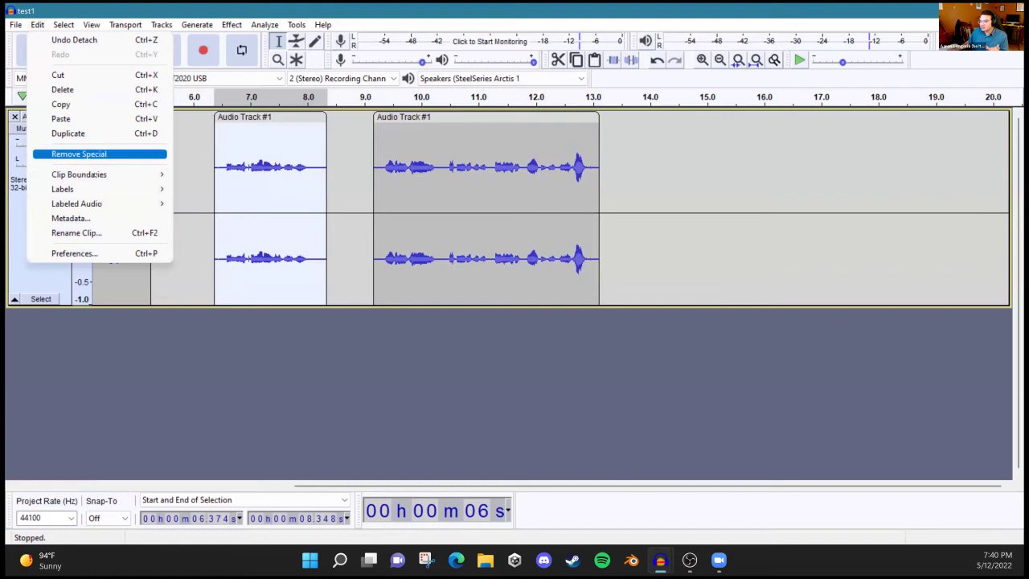
{"action": "mouse_move", "coordinate": [131, 186]}
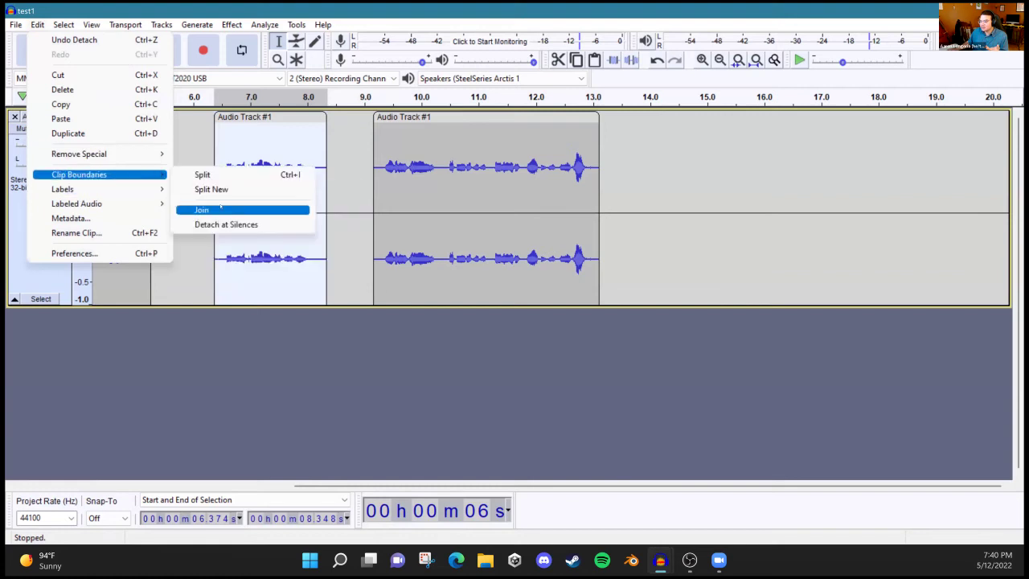
{"action": "left_click", "coordinate": [237, 223]}
Step: Undo the recent edits back to the unsplit clip, and redo the split and the last clip's move
{"action": "key", "text": "ctrl+z"}
{"action": "key", "text": "ctrl+z"}
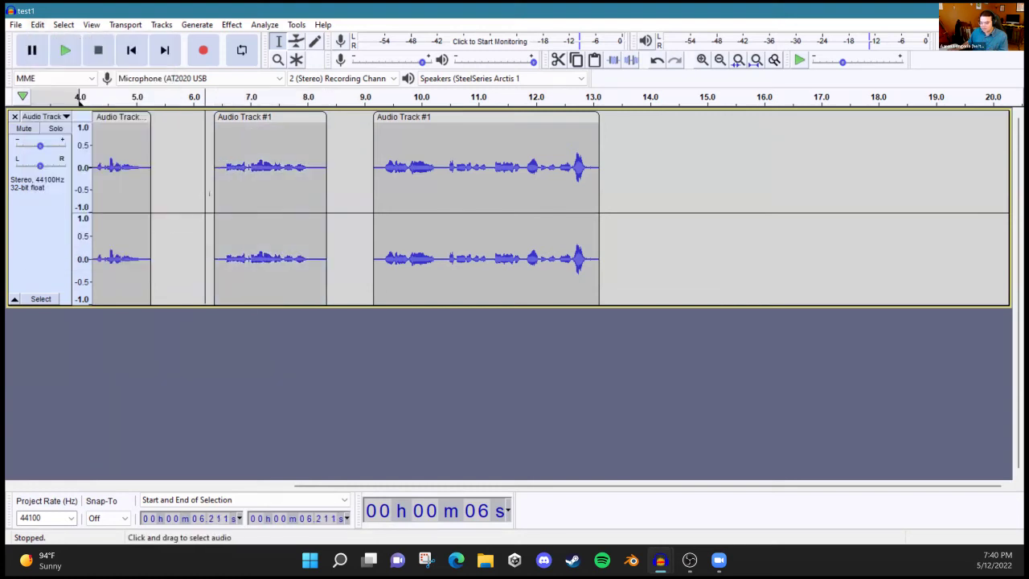
{"action": "key", "text": "ctrl+z"}
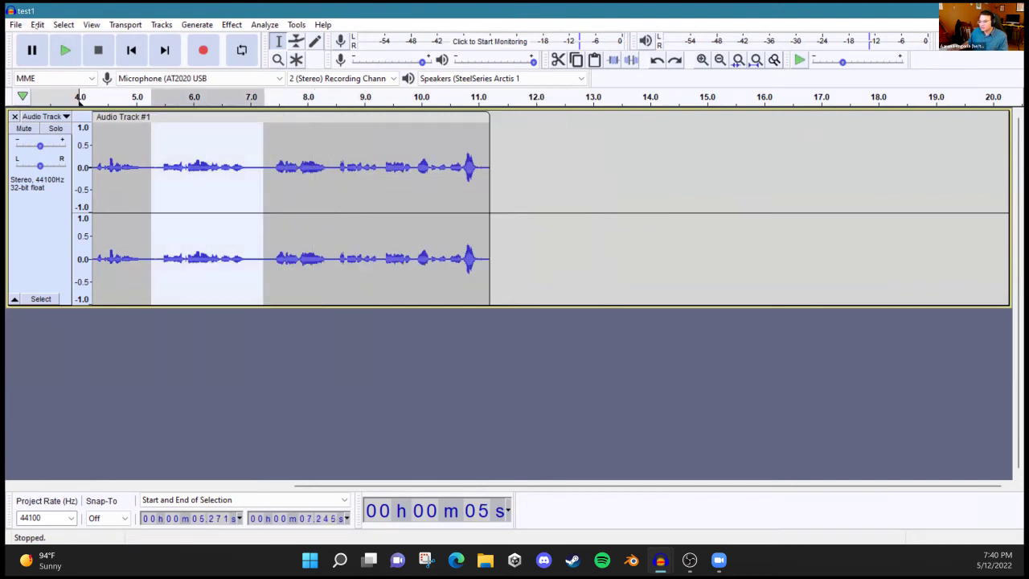
{"action": "key", "text": "space"}
{"action": "key", "text": "ctrl+y"}
{"action": "key", "text": "ctrl+y"}
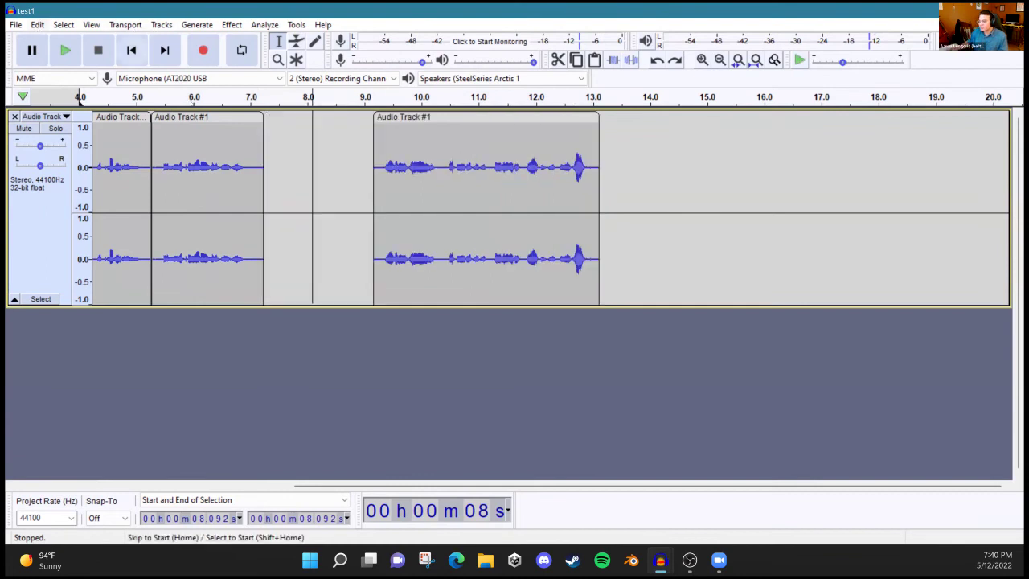
Step: Move the middle clip to start at about 6.6 s and join all clips of the track into one
{"action": "left_click_drag", "start_coordinate": [215, 118], "coordinate": [292, 121]}
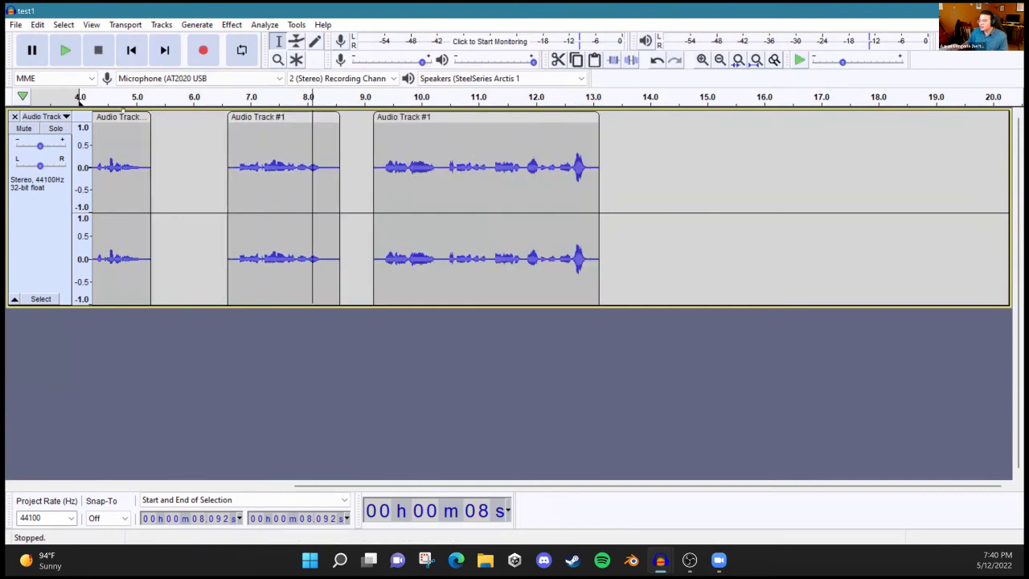
{"action": "left_click", "coordinate": [123, 117]}
{"action": "left_click", "coordinate": [39, 239]}
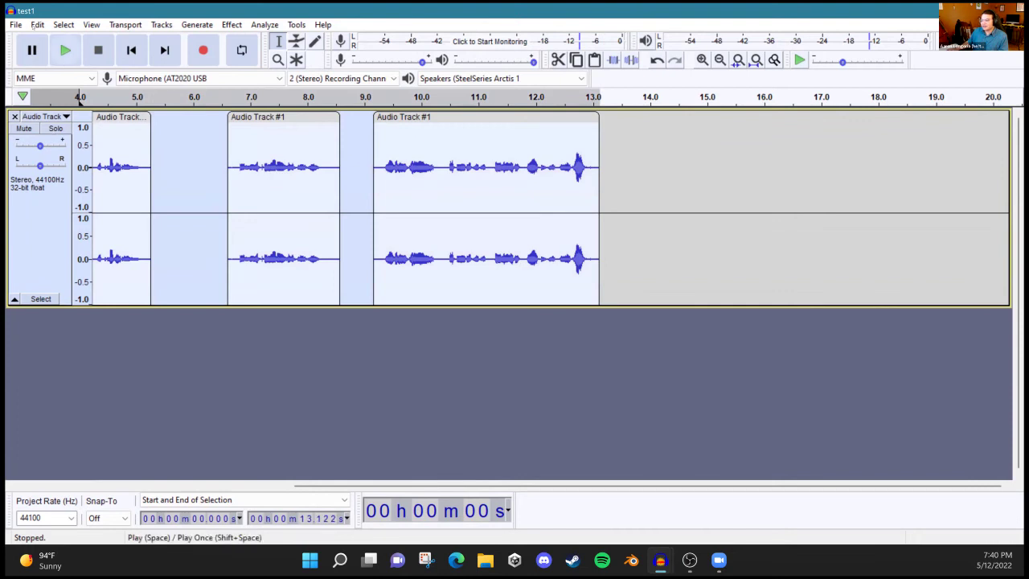
{"action": "left_click", "coordinate": [37, 24]}
{"action": "mouse_move", "coordinate": [109, 174]}
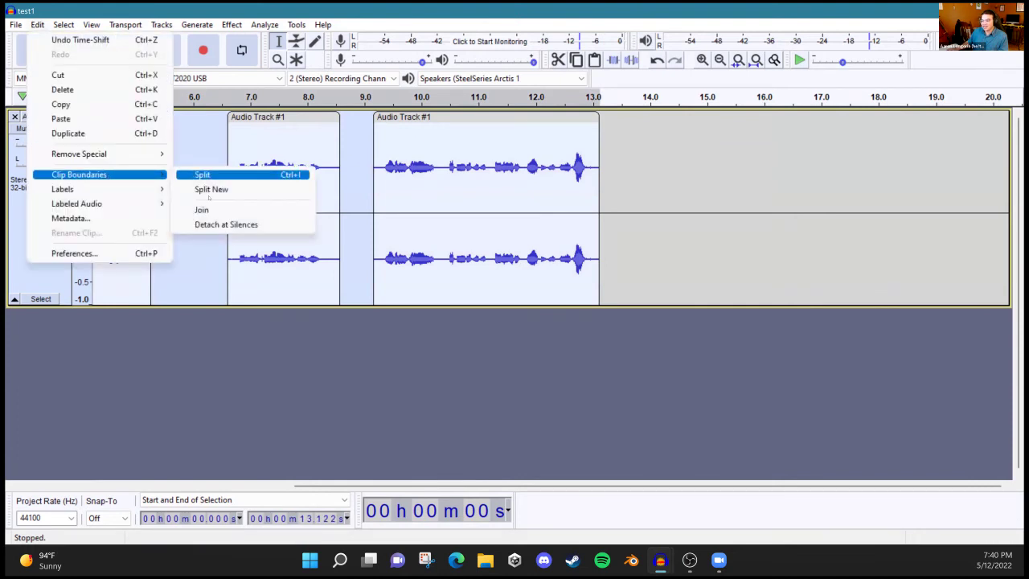
{"action": "left_click", "coordinate": [201, 210]}
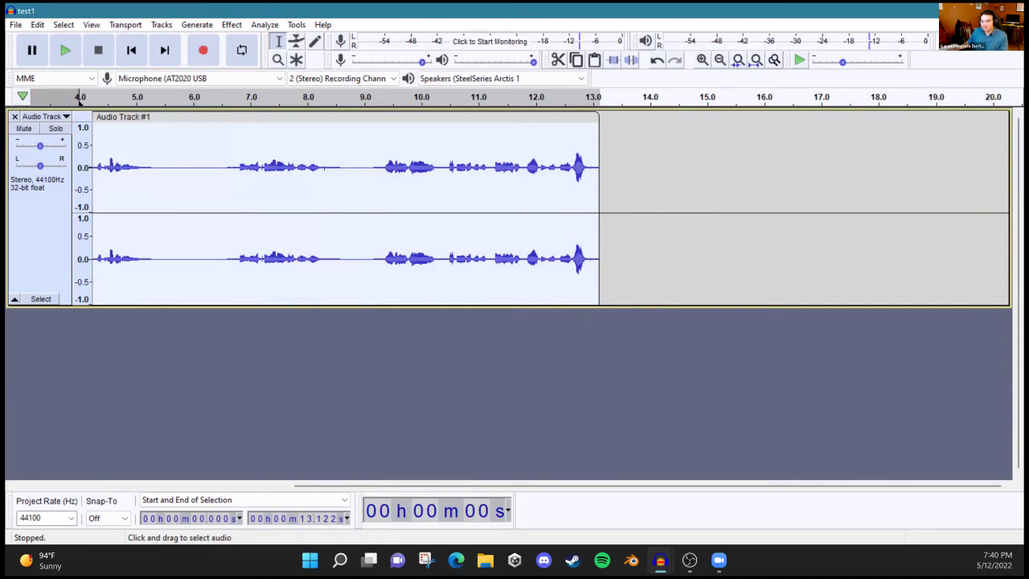
Step: Select a short stretch from about 6.5 s to 6.9 s in the joined clip, and undo the join
{"action": "left_click_drag", "start_coordinate": [222, 173], "coordinate": [244, 174]}
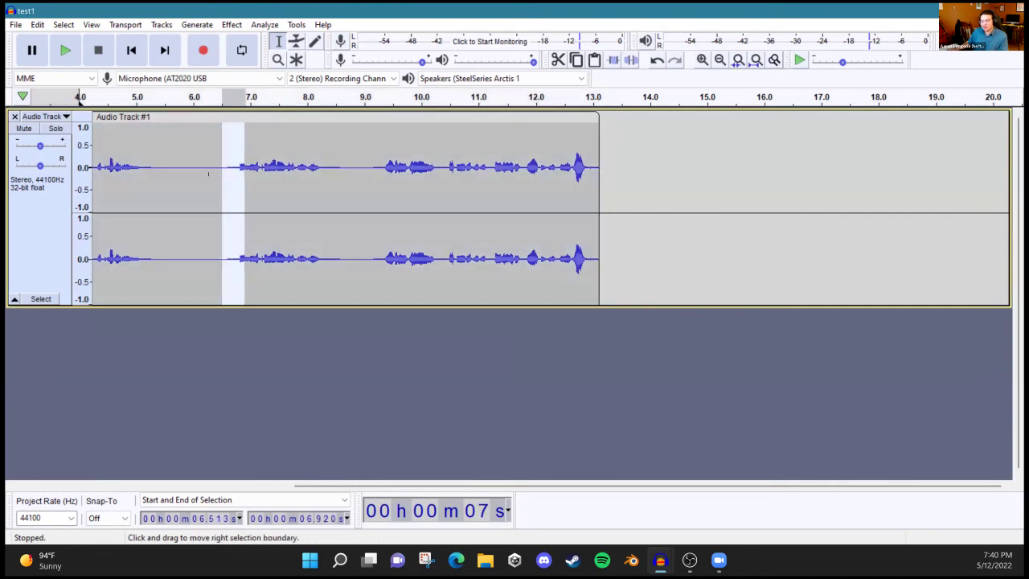
{"action": "key", "text": "space"}
{"action": "key", "text": "ctrl+z"}
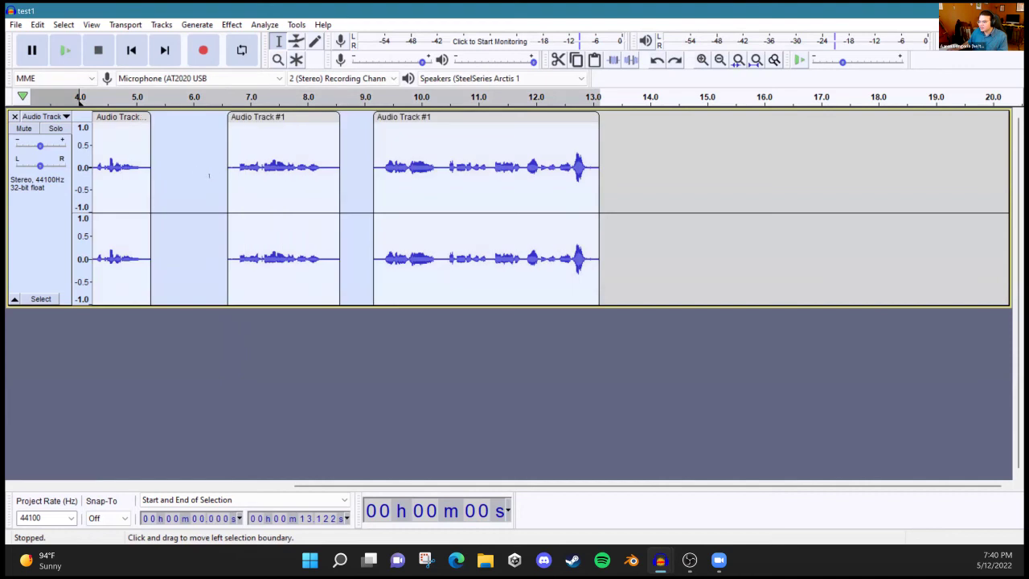
Step: Move the middle and last clips back flush against the clips before them, and select the first two clips individually
{"action": "left_click_drag", "start_coordinate": [252, 117], "coordinate": [176, 118]}
{"action": "left_click_drag", "start_coordinate": [386, 117], "coordinate": [277, 117]}
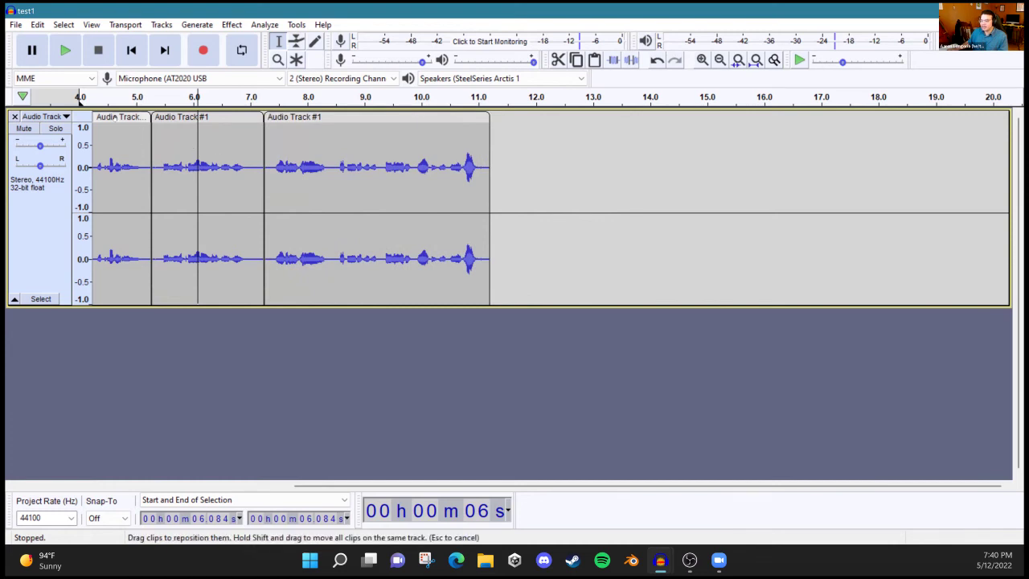
{"action": "left_click", "coordinate": [115, 117]}
{"action": "left_click", "coordinate": [206, 118]}
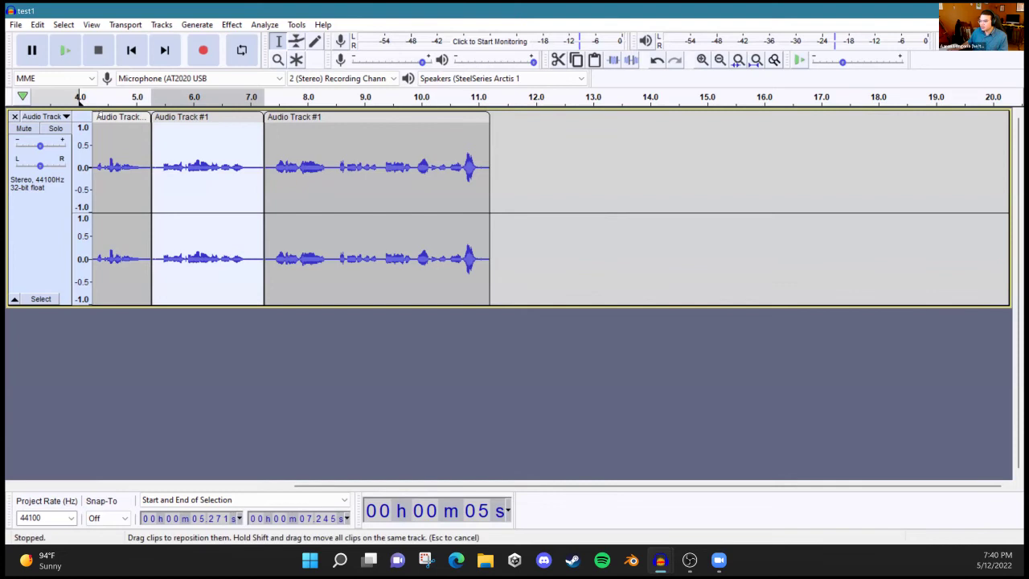
{"action": "left_click", "coordinate": [135, 117]}
Step: Select the audio from the track's start to about 7.18 s and join the first two clips
{"action": "left_click_drag", "start_coordinate": [152, 132], "coordinate": [184, 135]}
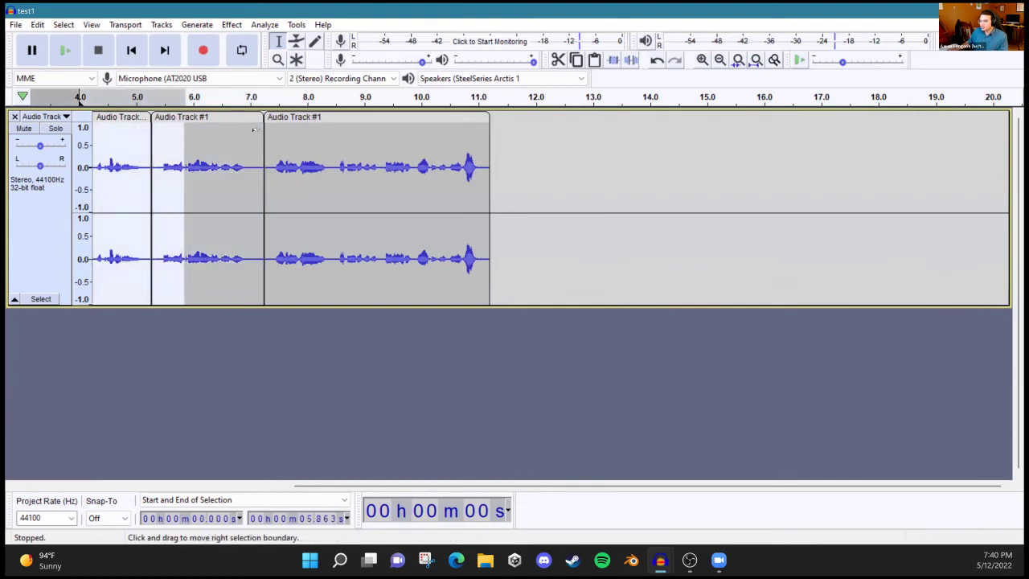
{"action": "left_click_drag", "start_coordinate": [254, 129], "coordinate": [262, 131]}
{"action": "left_click", "coordinate": [38, 25]}
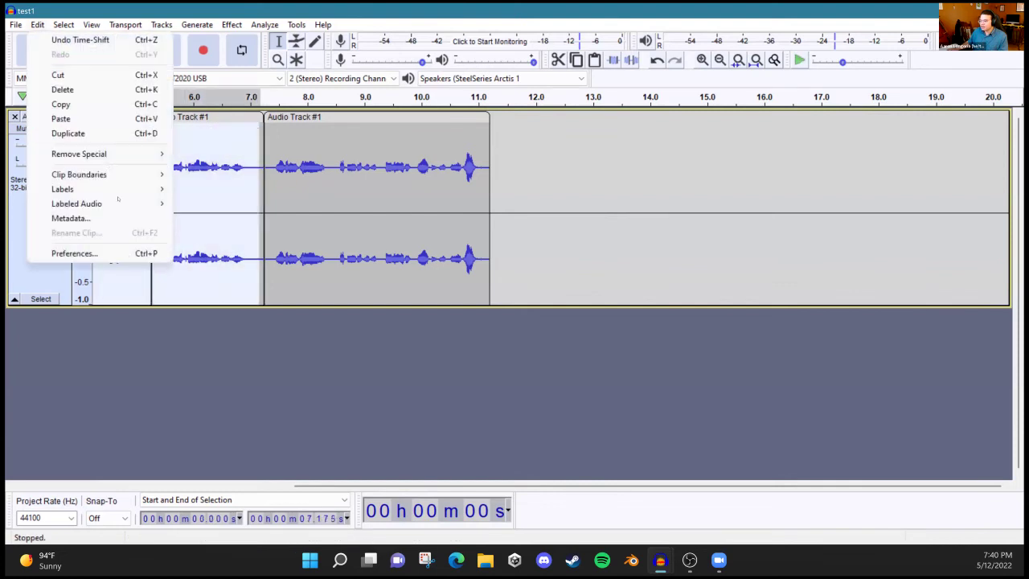
{"action": "mouse_move", "coordinate": [145, 174]}
{"action": "left_click", "coordinate": [217, 210]}
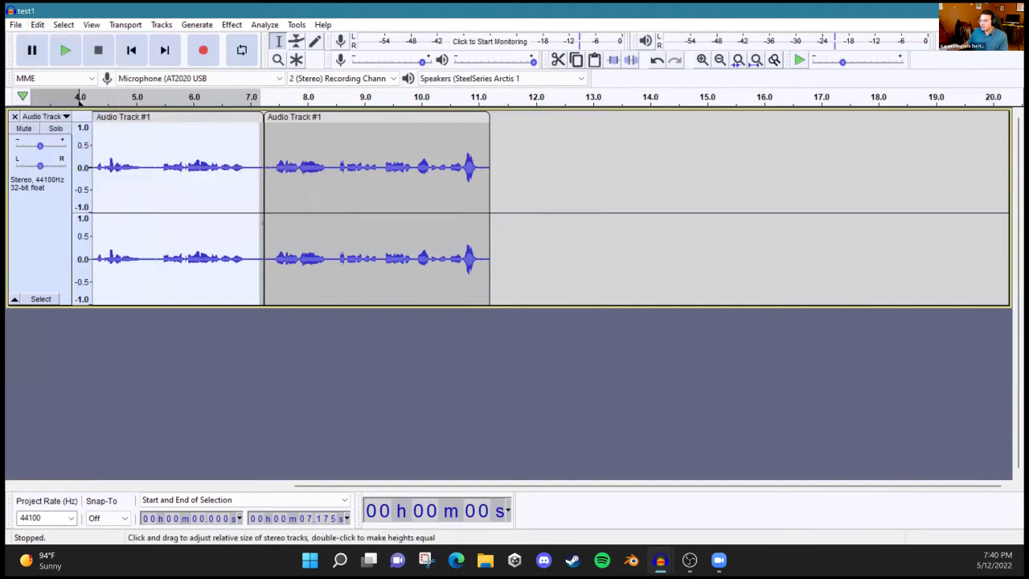
Step: Select the joined clip and the last clip in turn, and review the available Clip Boundaries and Labels commands
{"action": "left_click", "coordinate": [317, 193]}
{"action": "left_click", "coordinate": [137, 164]}
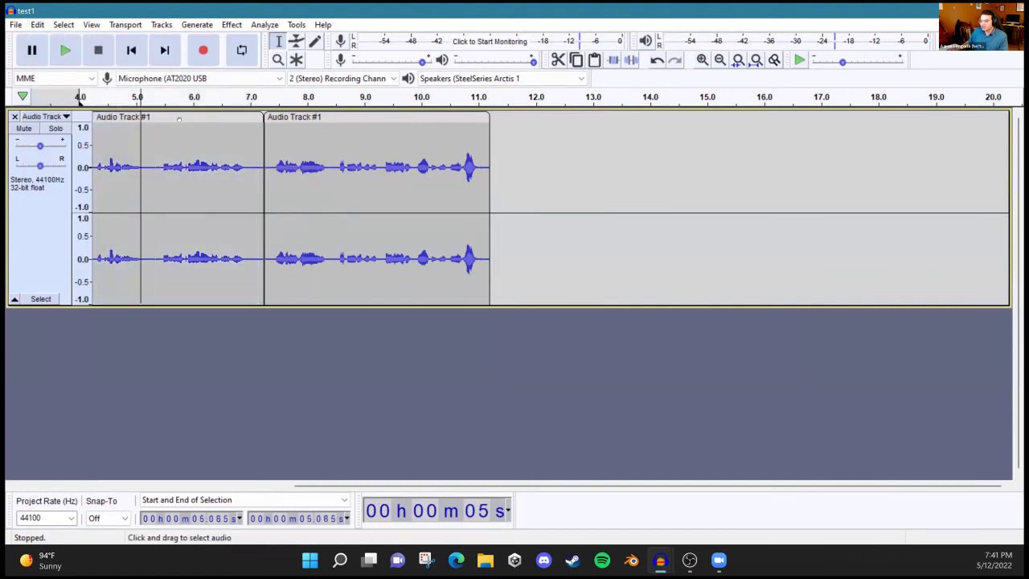
{"action": "left_click", "coordinate": [201, 116]}
{"action": "left_click", "coordinate": [277, 117]}
{"action": "left_click", "coordinate": [218, 116]}
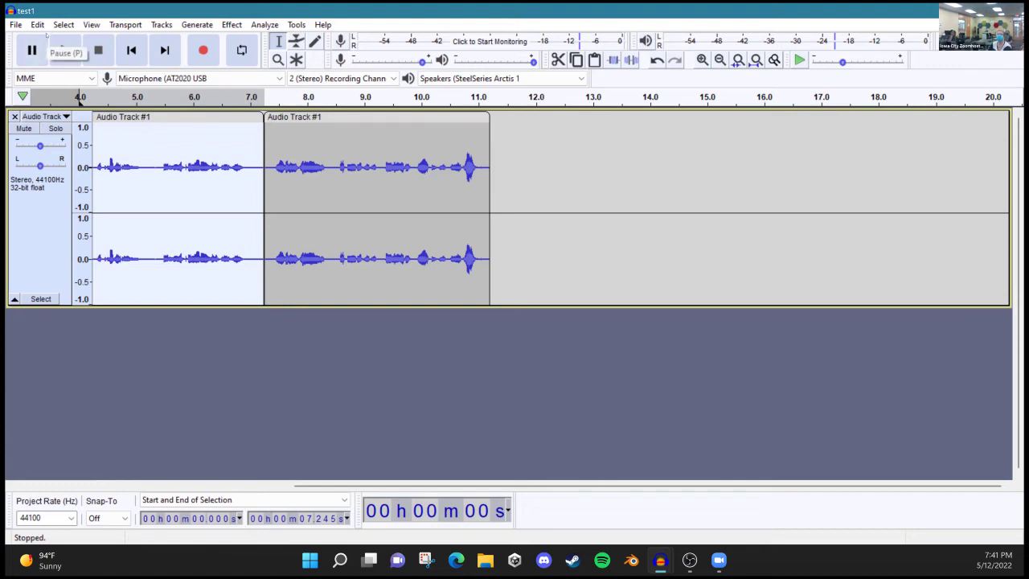
{"action": "left_click", "coordinate": [42, 25]}
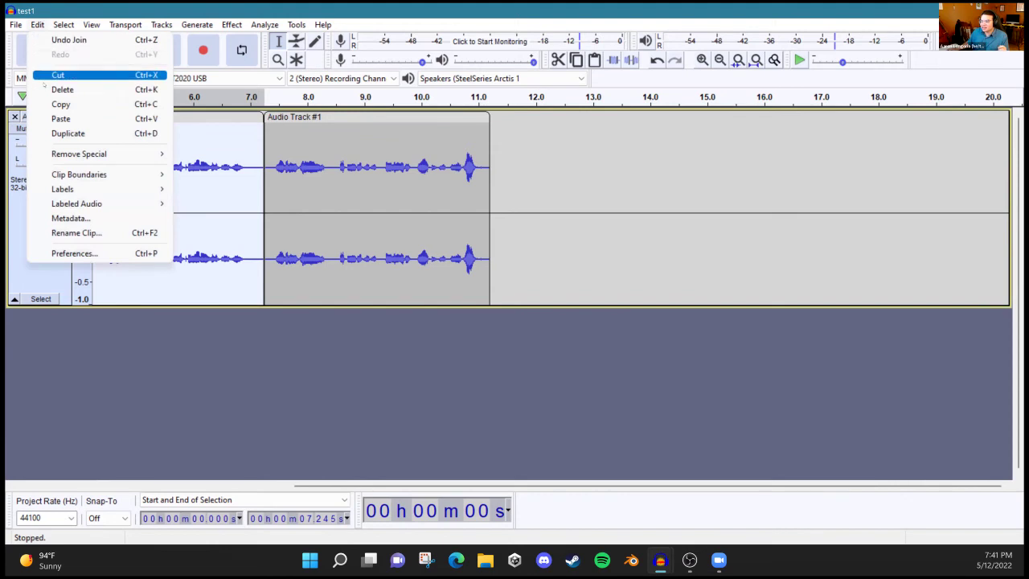
{"action": "mouse_move", "coordinate": [107, 182]}
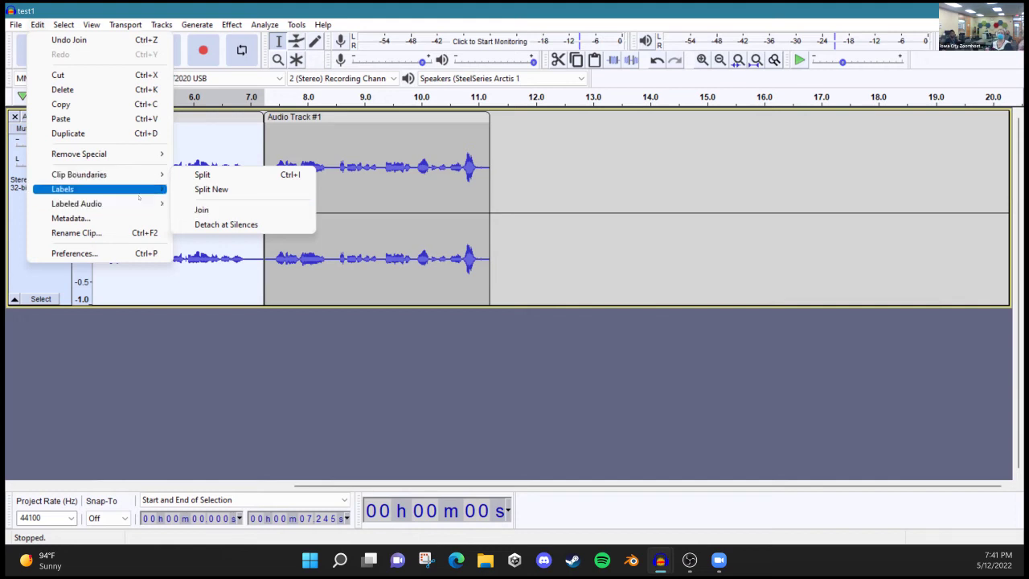
{"action": "mouse_move", "coordinate": [139, 197]}
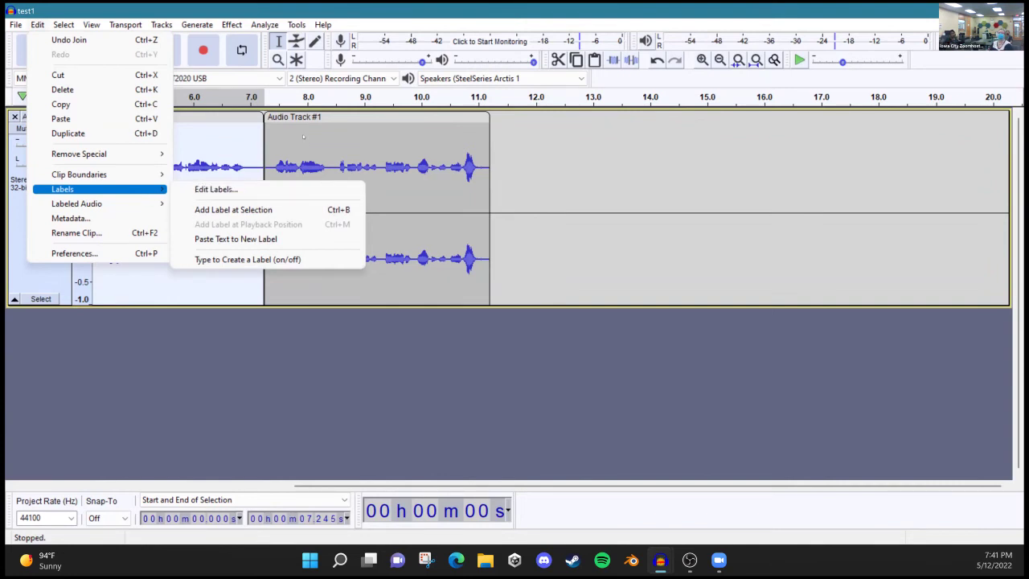
{"action": "left_click", "coordinate": [281, 116]}
{"action": "left_click", "coordinate": [197, 118]}
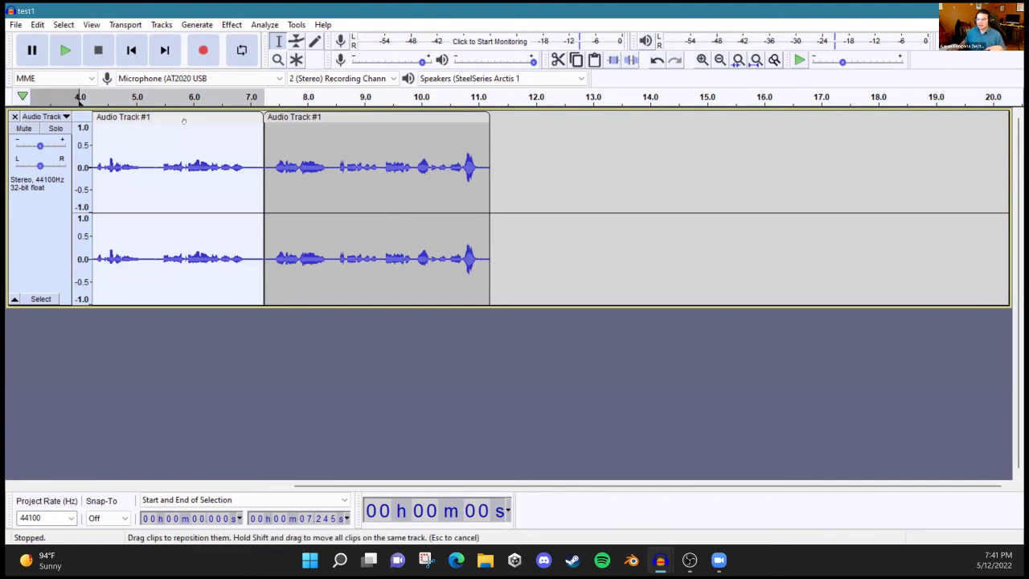
Step: Undo the join of the first two clips and select the separate clips individually
{"action": "left_click_drag", "start_coordinate": [182, 123], "coordinate": [158, 135]}
{"action": "left_click", "coordinate": [158, 135]}
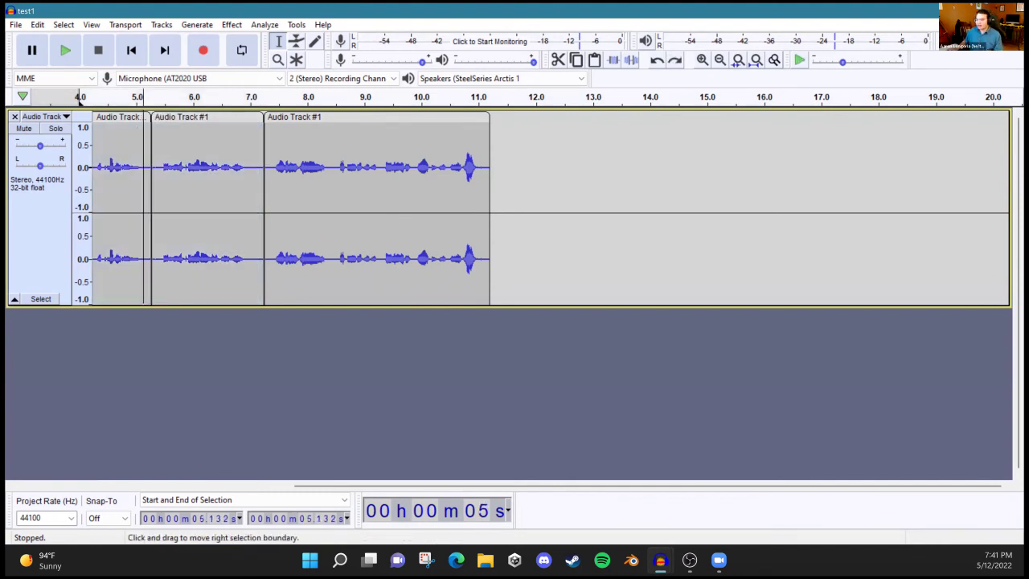
{"action": "left_click", "coordinate": [129, 115]}
{"action": "left_click", "coordinate": [110, 116]}
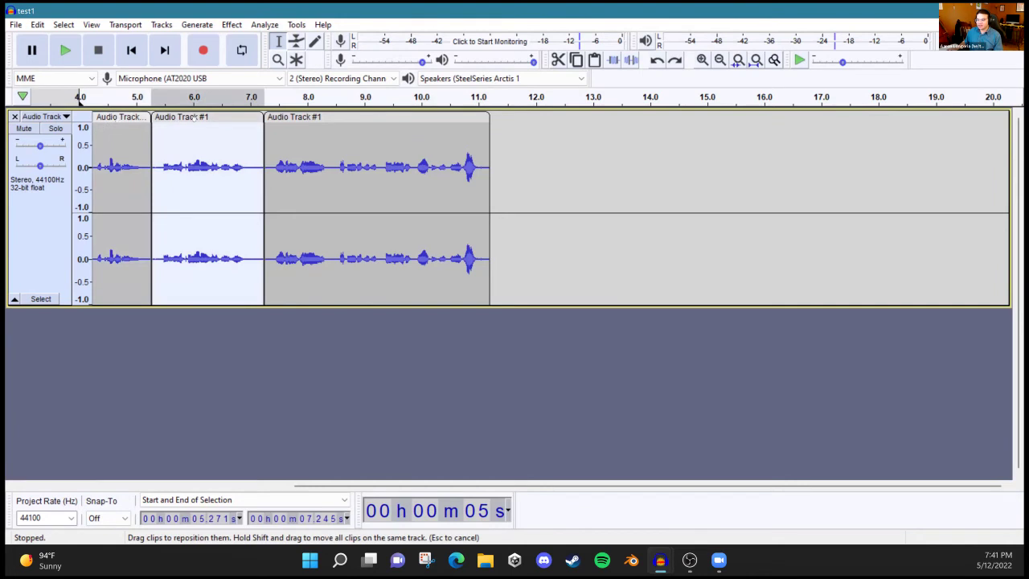
Step: Move the last clip away from the others so it starts at about 9.5 s, and select the first two clips individually
{"action": "left_click_drag", "start_coordinate": [305, 117], "coordinate": [434, 118]}
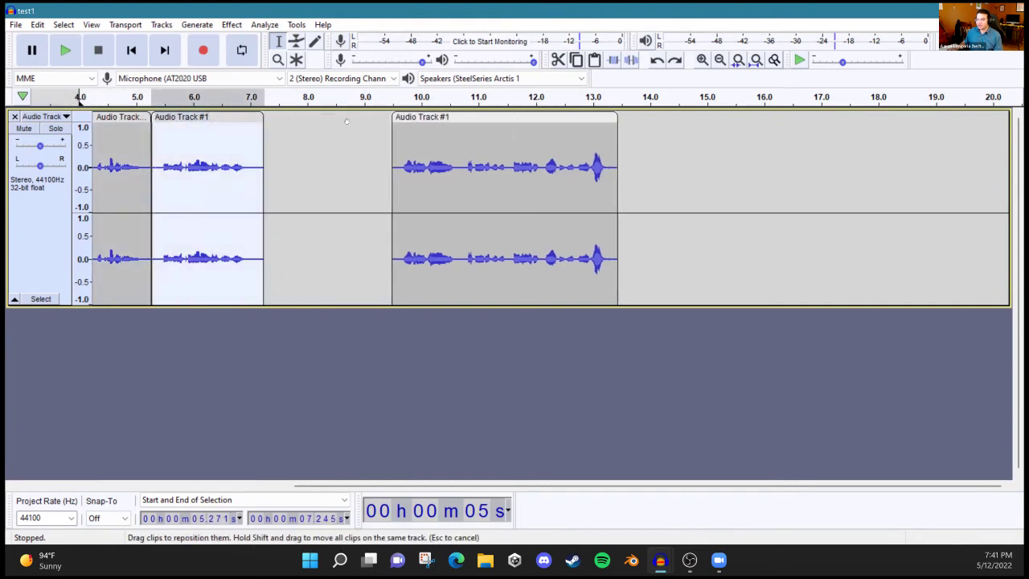
{"action": "mouse_move", "coordinate": [180, 122]}
{"action": "left_mouse_down"}
{"action": "mouse_move", "coordinate": [276, 122]}
{"action": "mouse_move", "coordinate": [179, 122]}
{"action": "left_mouse_up"}
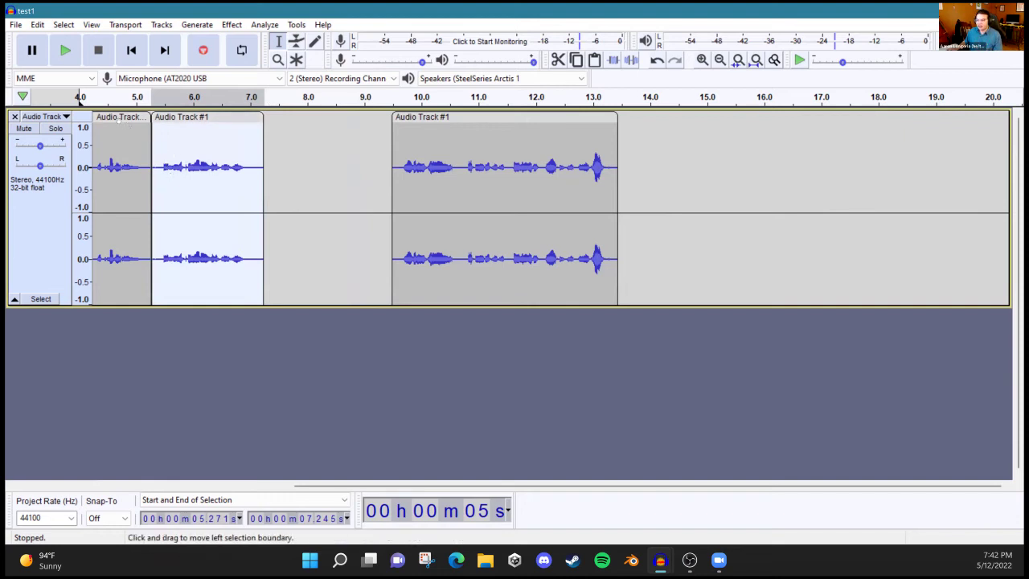
{"action": "left_click", "coordinate": [124, 117]}
{"action": "key", "text": "Tab"}
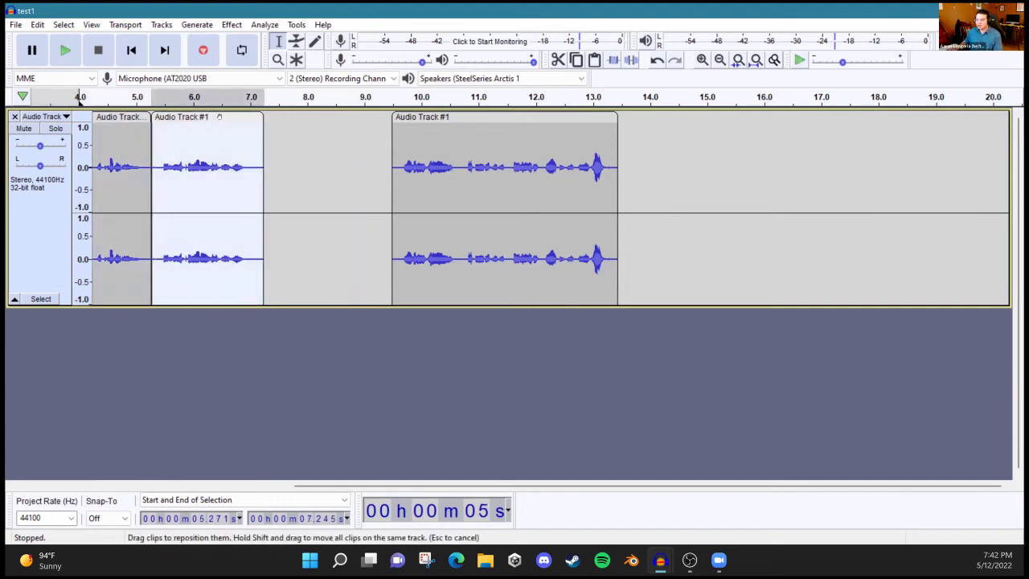
{"action": "left_click", "coordinate": [80, 96]}
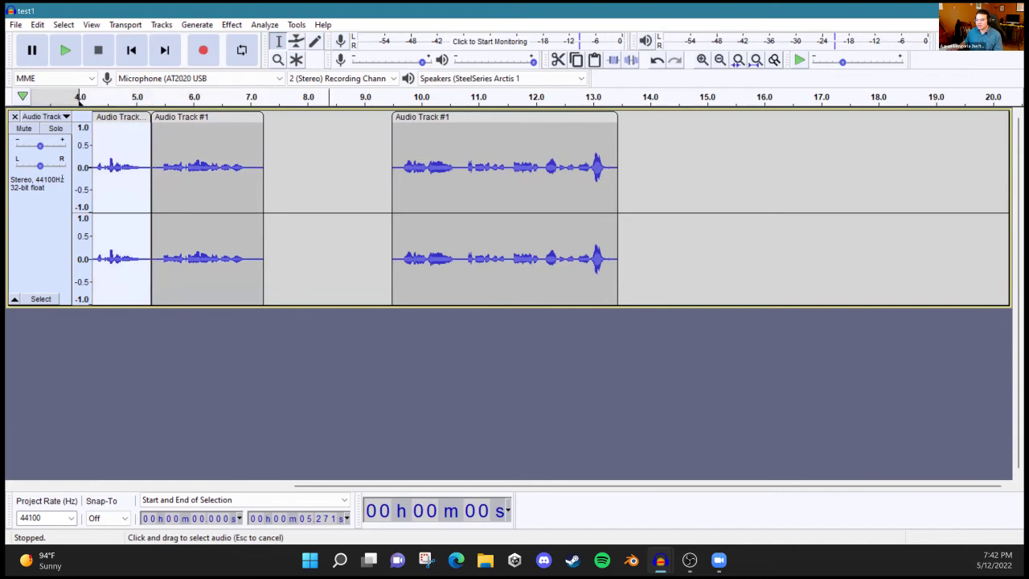
Step: Select the audio from about 1.03 s to 8.38 s and join the first two clips
{"action": "left_click_drag", "start_coordinate": [80, 97], "coordinate": [179, 97]}
{"action": "scroll", "coordinate": [178, 96], "scroll_direction": "left", "scroll_amount": 1}
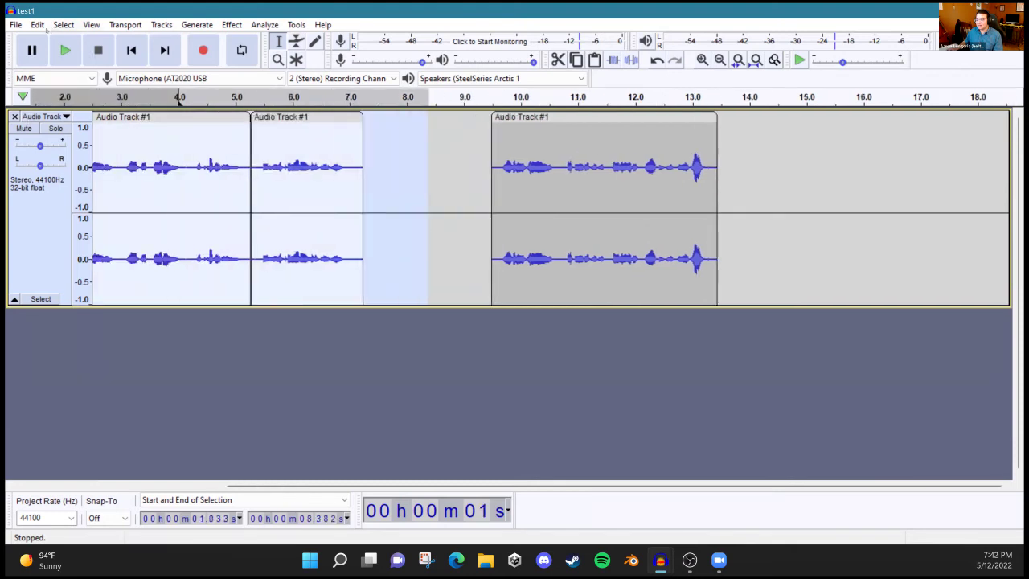
{"action": "left_click", "coordinate": [39, 24]}
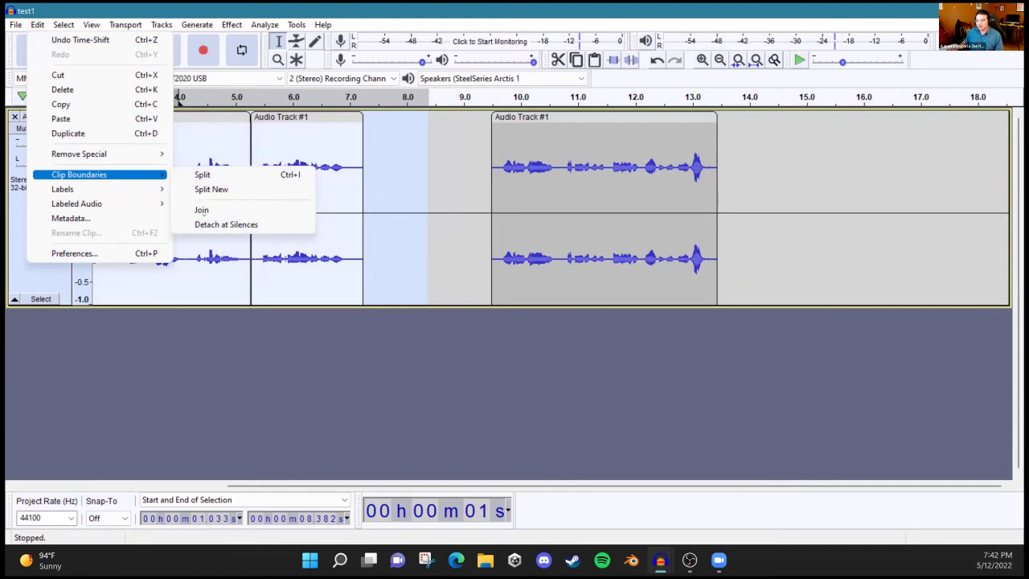
{"action": "left_click", "coordinate": [202, 210]}
{"action": "left_click", "coordinate": [260, 186]}
{"action": "left_click", "coordinate": [238, 181]}
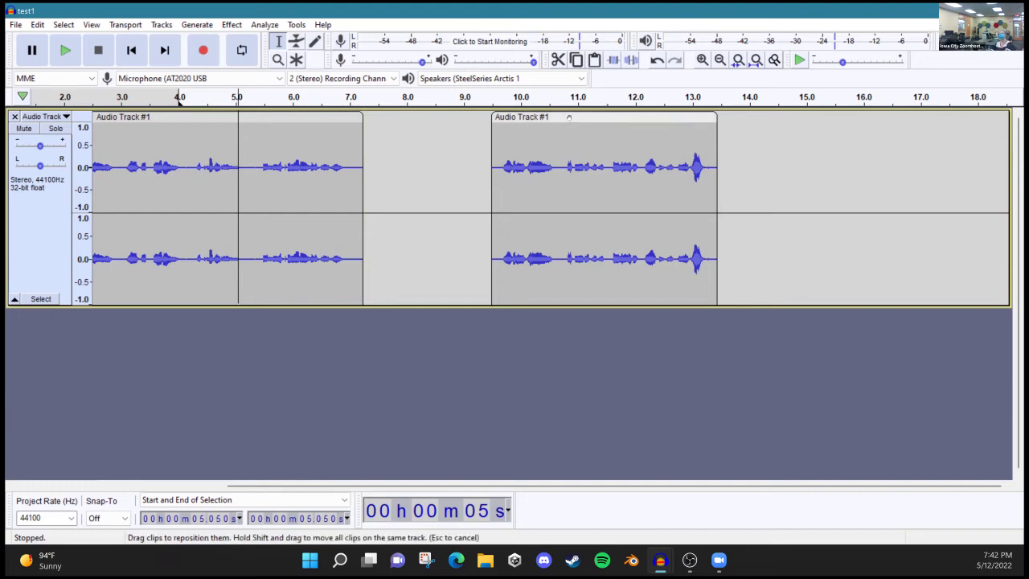
Step: Move the last clip back flush against the joined clip, and join all of the track's audio into one clip
{"action": "left_click_drag", "start_coordinate": [566, 126], "coordinate": [492, 126]}
{"action": "left_click_drag", "start_coordinate": [519, 117], "coordinate": [391, 117]}
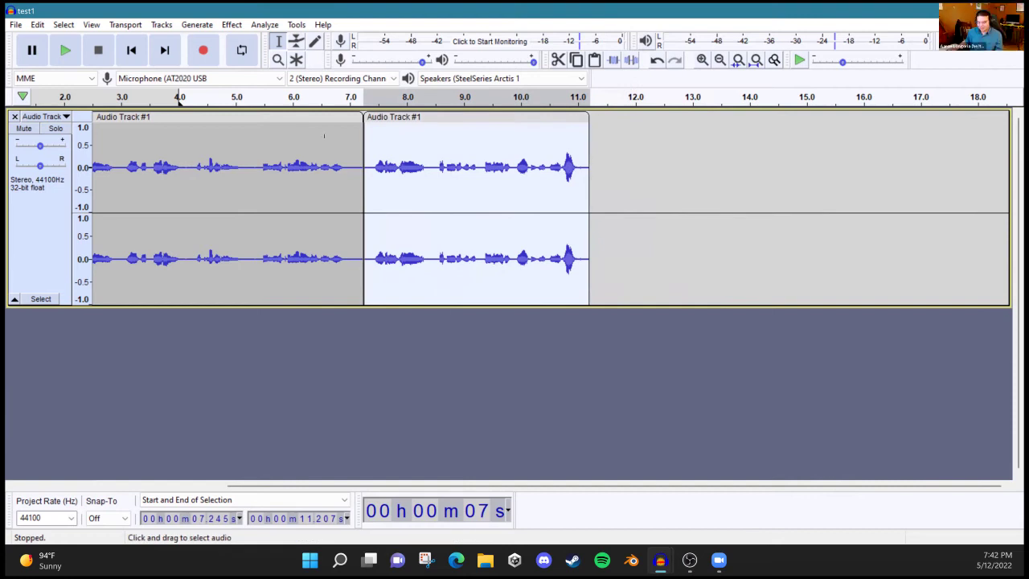
{"action": "key", "text": "ctrl+a"}
{"action": "key", "text": "alt+e"}
{"action": "key", "text": "Down"}
{"action": "key", "text": "Down"}
{"action": "key", "text": "Down"}
{"action": "key", "text": "Down"}
{"action": "key", "text": "Down"}
{"action": "key", "text": "Down"}
{"action": "key", "text": "Down"}
{"action": "key", "text": "Right"}
{"action": "key", "text": "Down"}
{"action": "key", "text": "Down"}
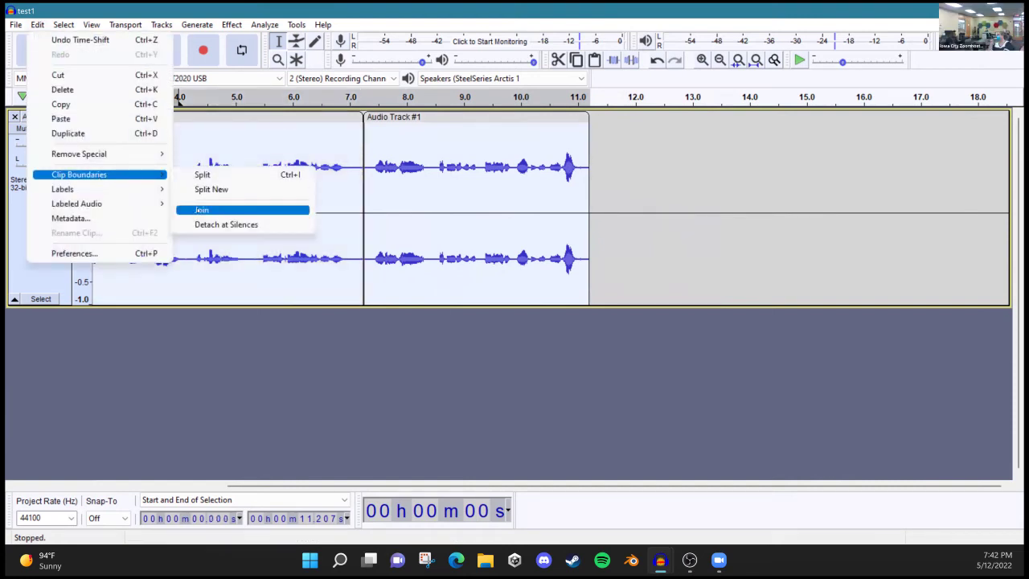
{"action": "key", "text": "Return"}
{"action": "scroll", "coordinate": [335, 472], "scroll_direction": "left", "scroll_amount": 5}
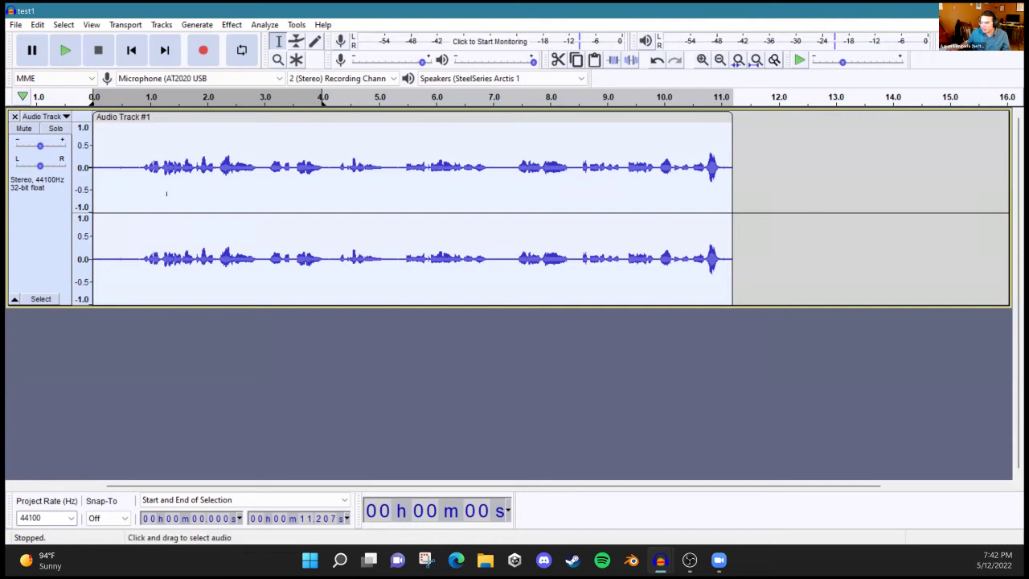
Step: Rename the track as Test Audio
{"action": "left_click", "coordinate": [44, 116]}
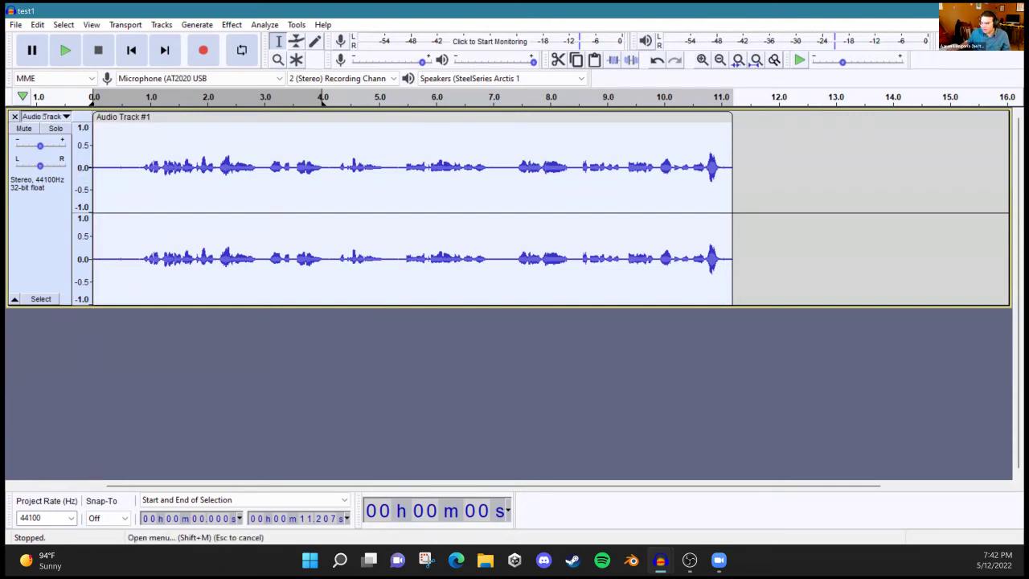
{"action": "left_click", "coordinate": [44, 116]}
{"action": "left_click", "coordinate": [60, 138]}
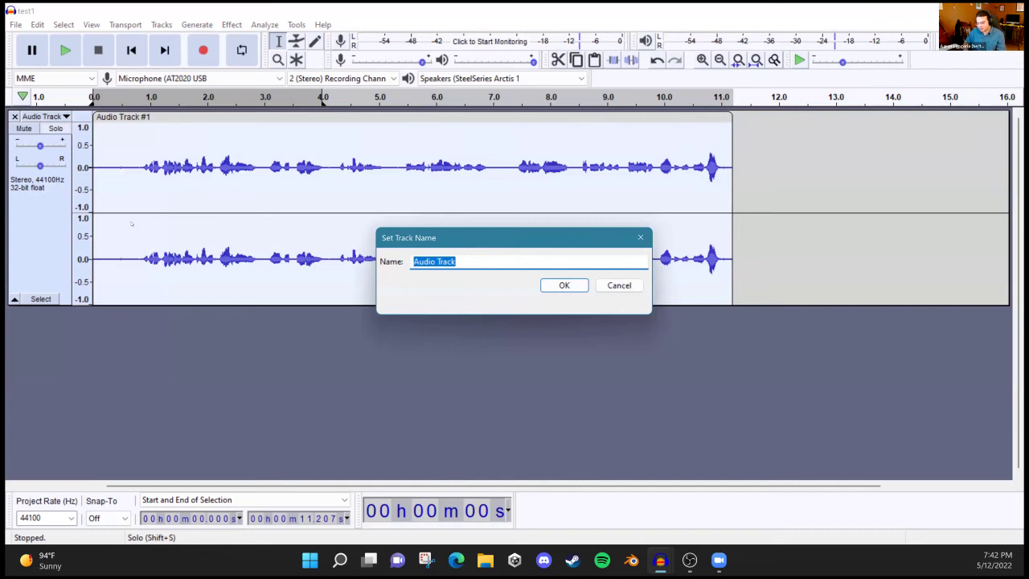
{"action": "type", "text": "Test"}
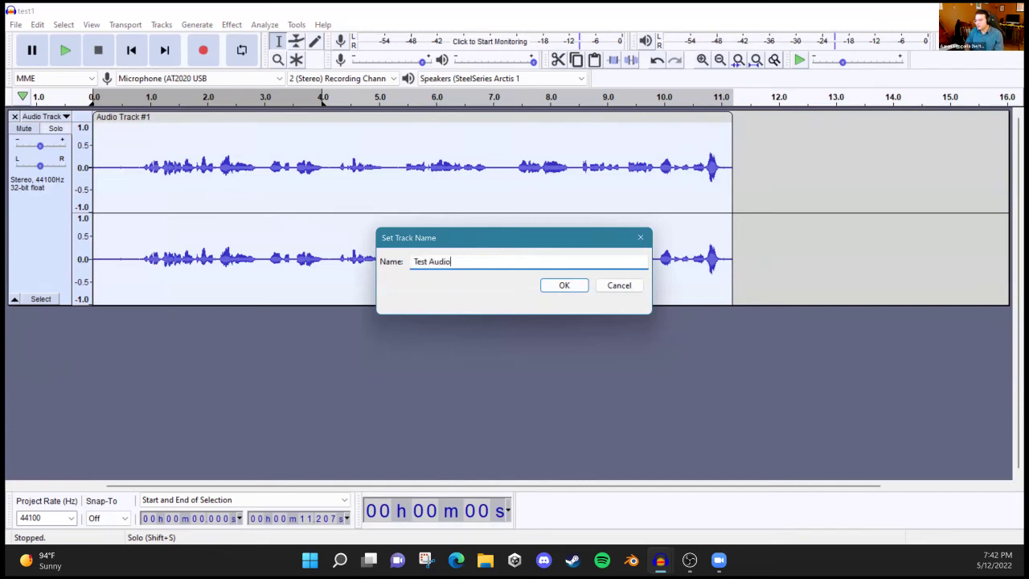
{"action": "type", "text": " Audio"}
{"action": "key", "text": "Return"}
{"action": "left_click", "coordinate": [130, 161]}
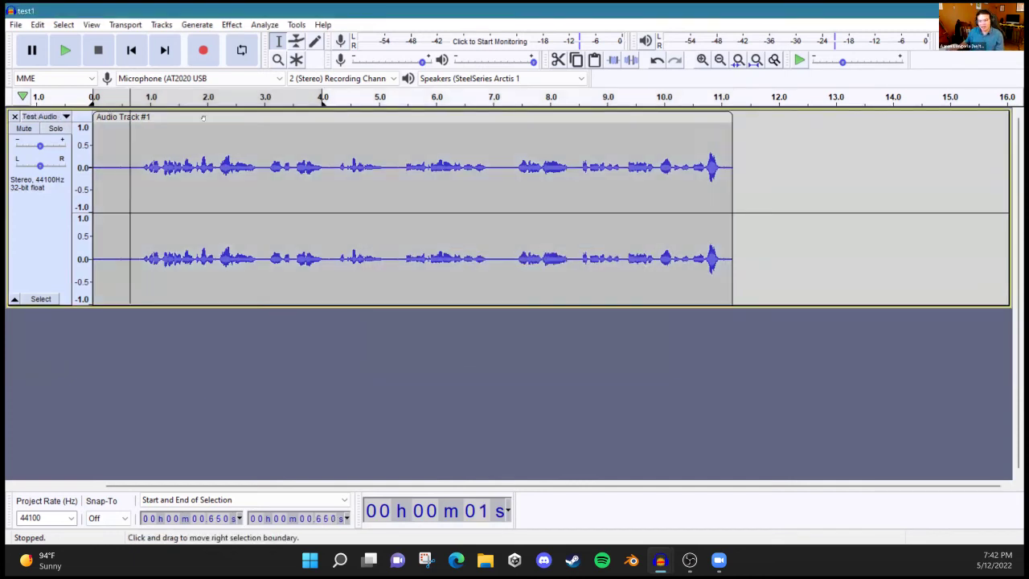
{"action": "left_click", "coordinate": [138, 127]}
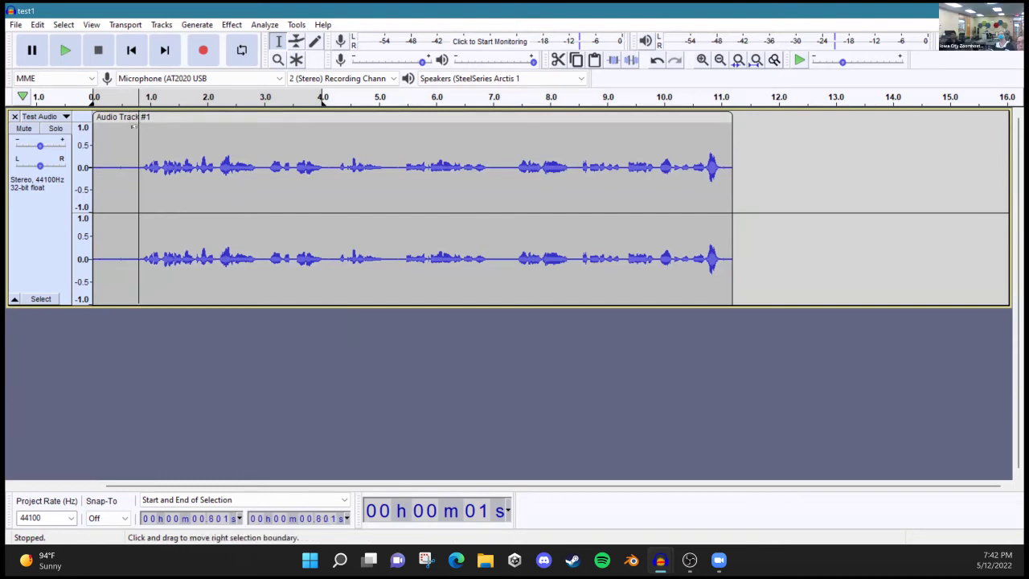
Step: Add a new stereo track below Test Audio and clear the time selection, keeping the new track selected
{"action": "left_click", "coordinate": [42, 225]}
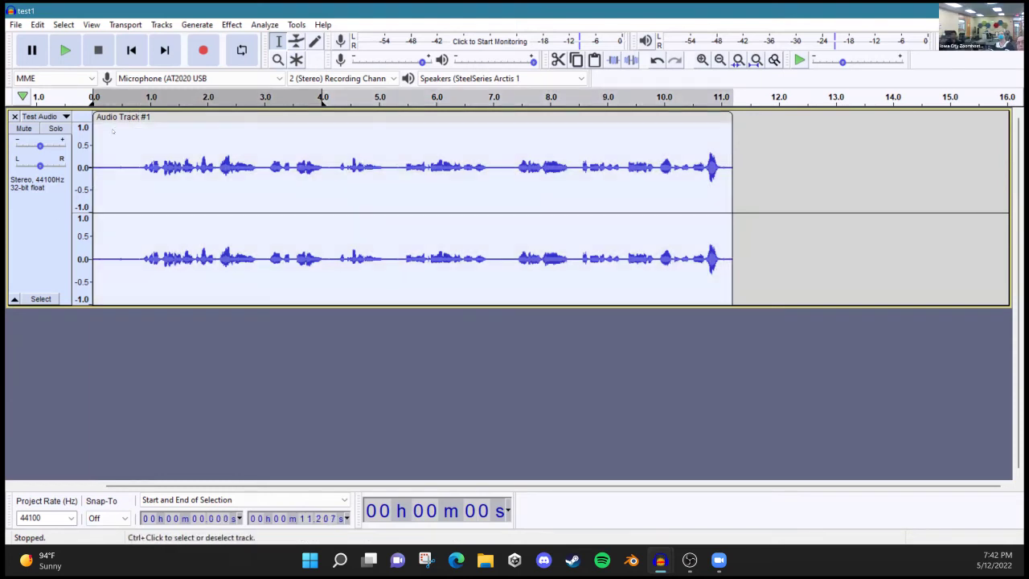
{"action": "left_click", "coordinate": [161, 24]}
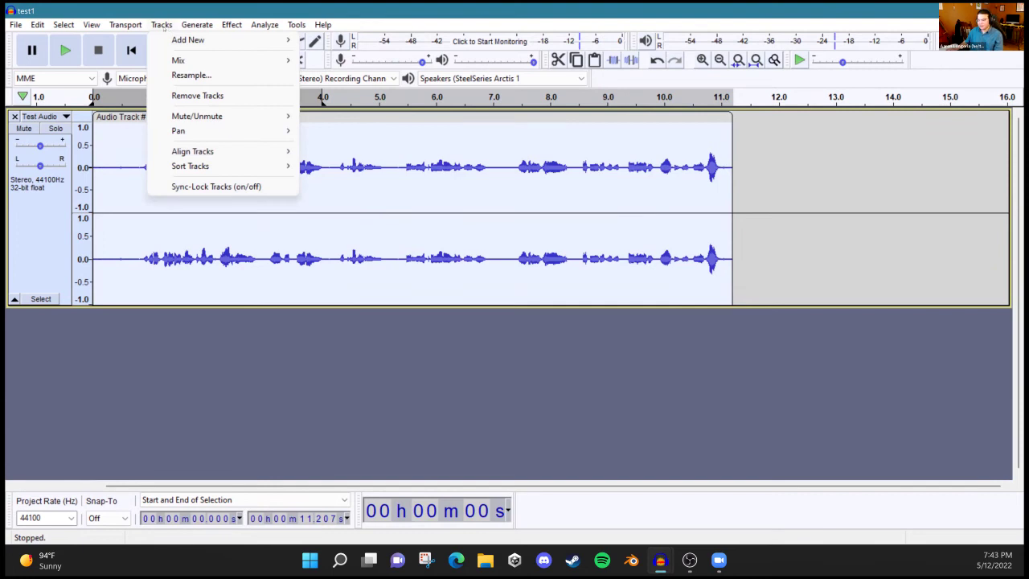
{"action": "key", "text": "Escape"}
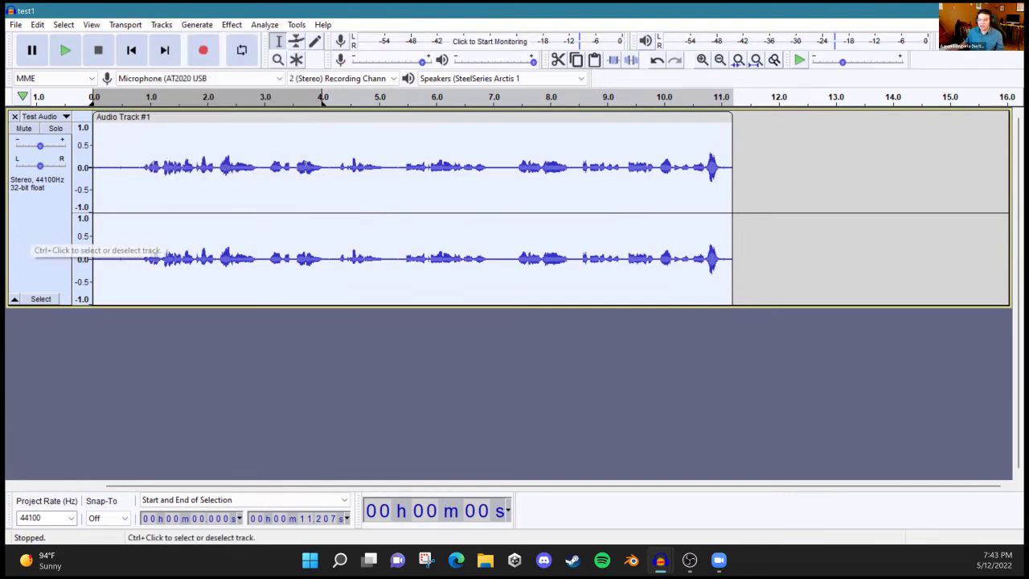
{"action": "left_click", "coordinate": [161, 25]}
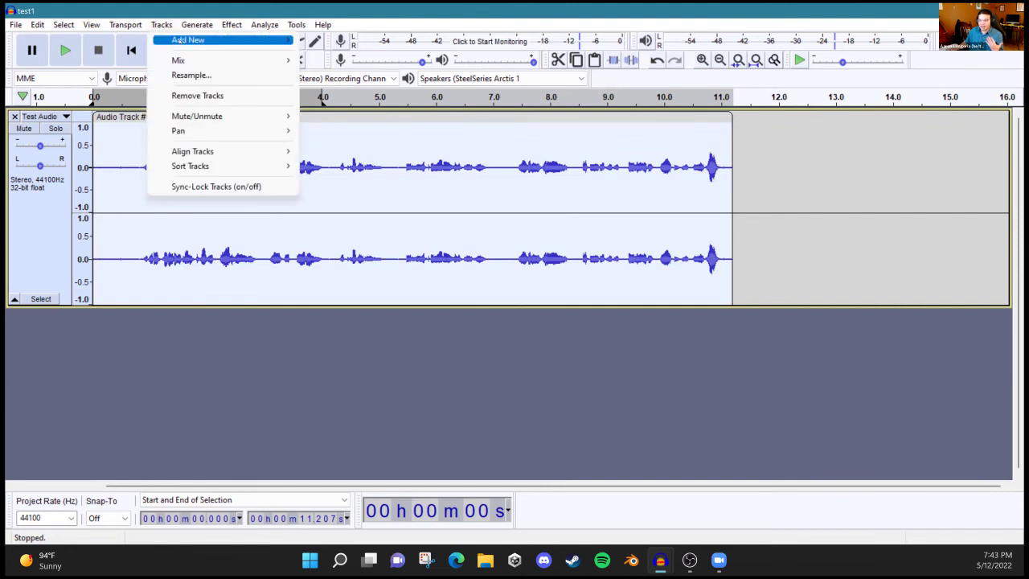
{"action": "mouse_move", "coordinate": [241, 39]}
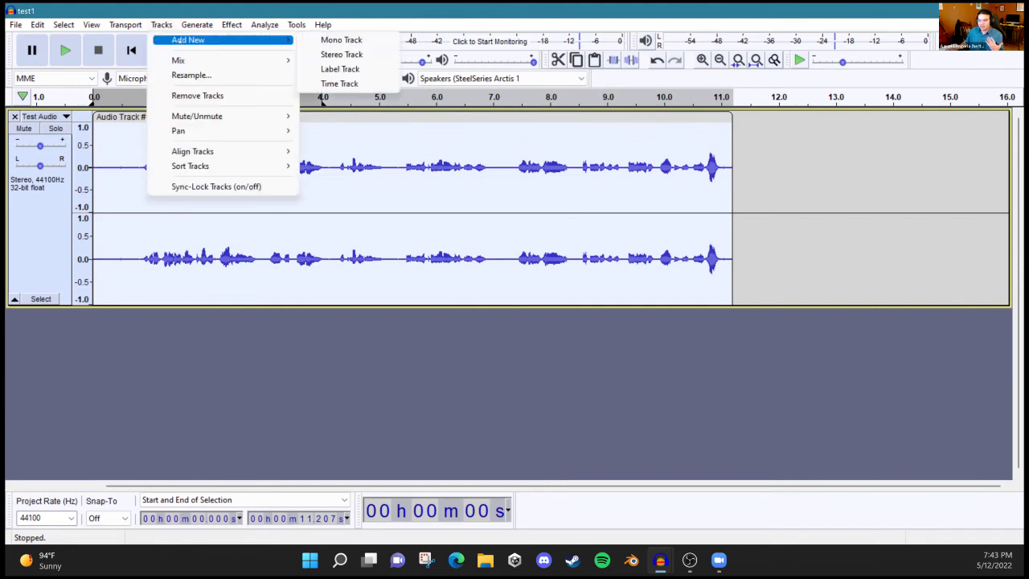
{"action": "left_click", "coordinate": [349, 55]}
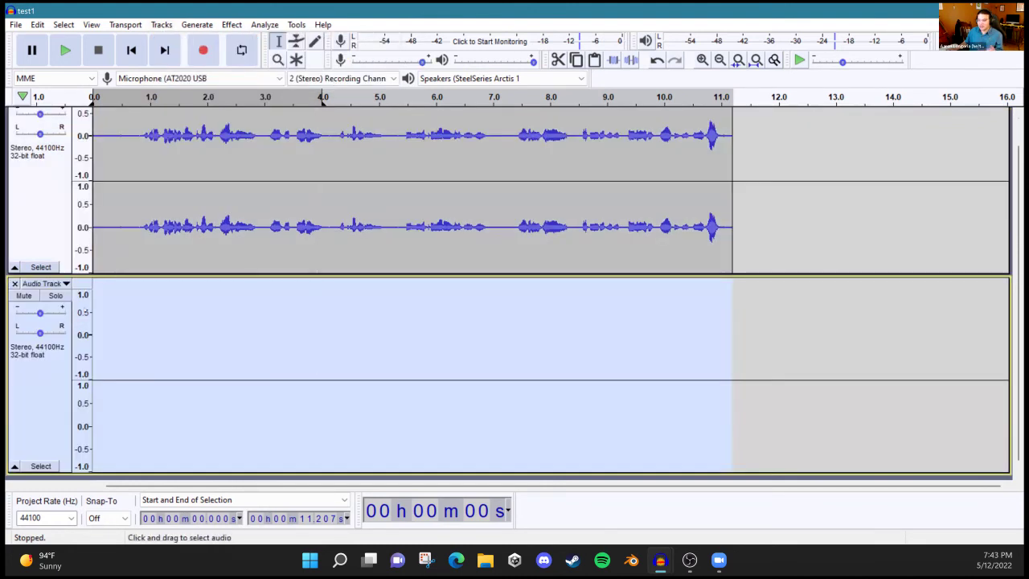
{"action": "left_click", "coordinate": [63, 397]}
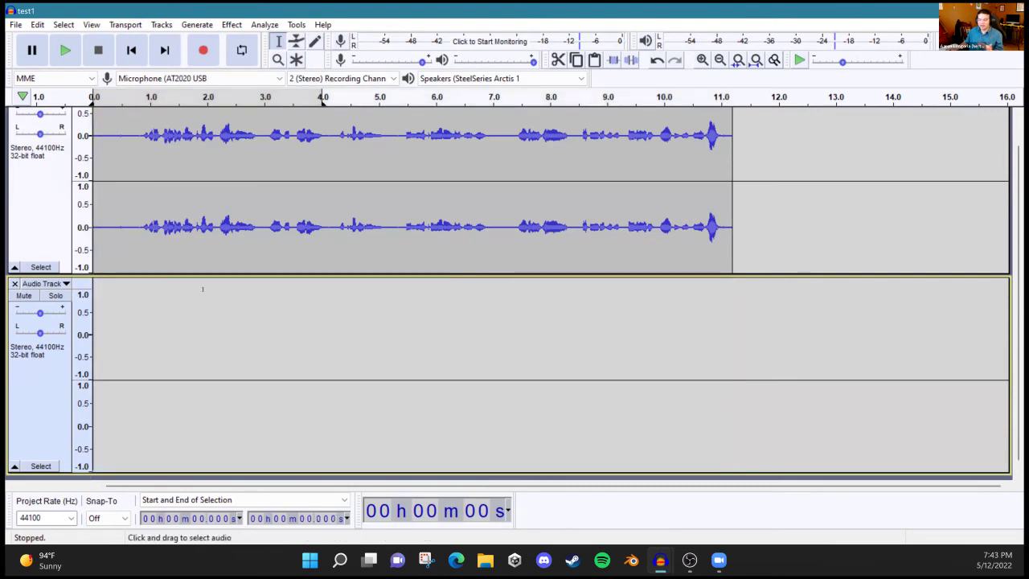
Step: Record a test take of about 6 s on the new track with Test Audio playing, and undo the recording
{"action": "left_click", "coordinate": [204, 50]}
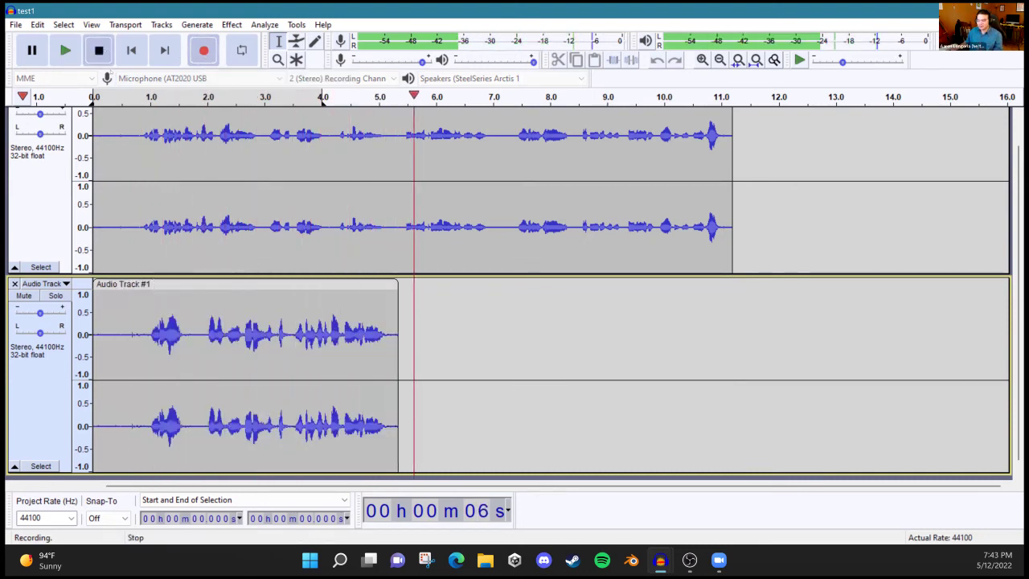
{"action": "key", "text": "space"}
{"action": "key", "text": "ctrl+z"}
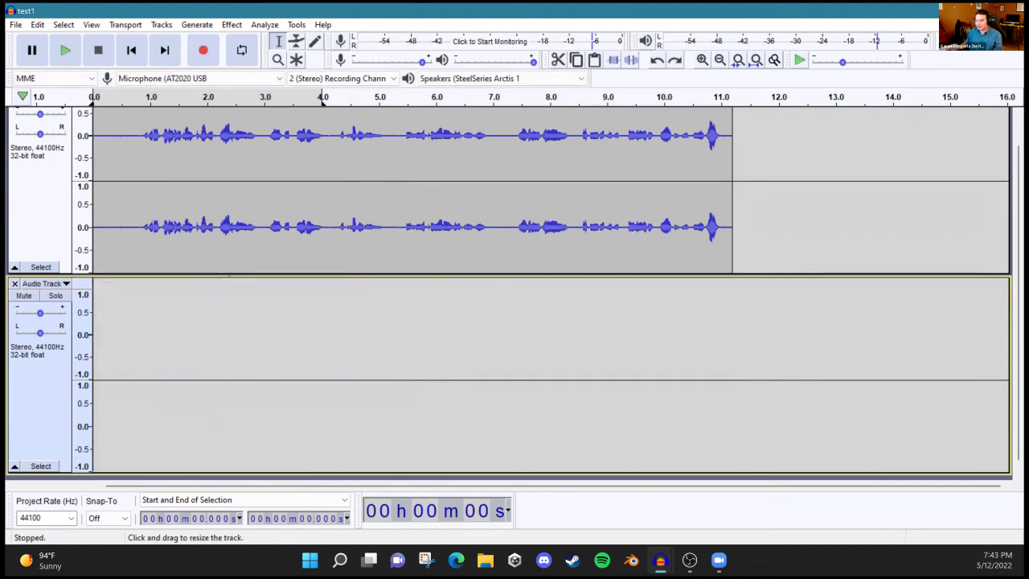
Step: With Test Audio muted and the new track soloed, record about 7 s of audio on the new track
{"action": "scroll", "coordinate": [512, 293], "scroll_direction": "up", "scroll_amount": 1}
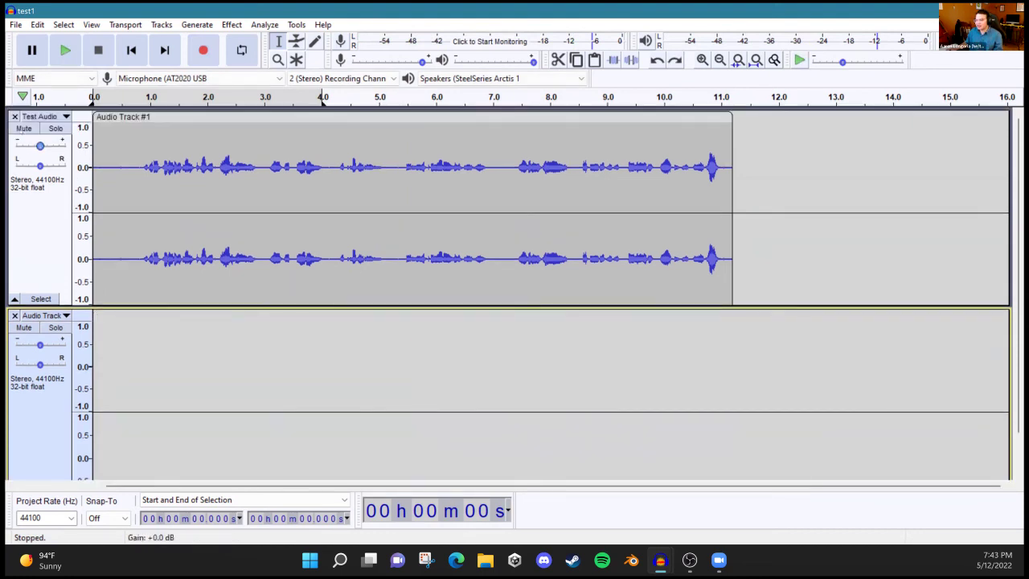
{"action": "left_click", "coordinate": [24, 129]}
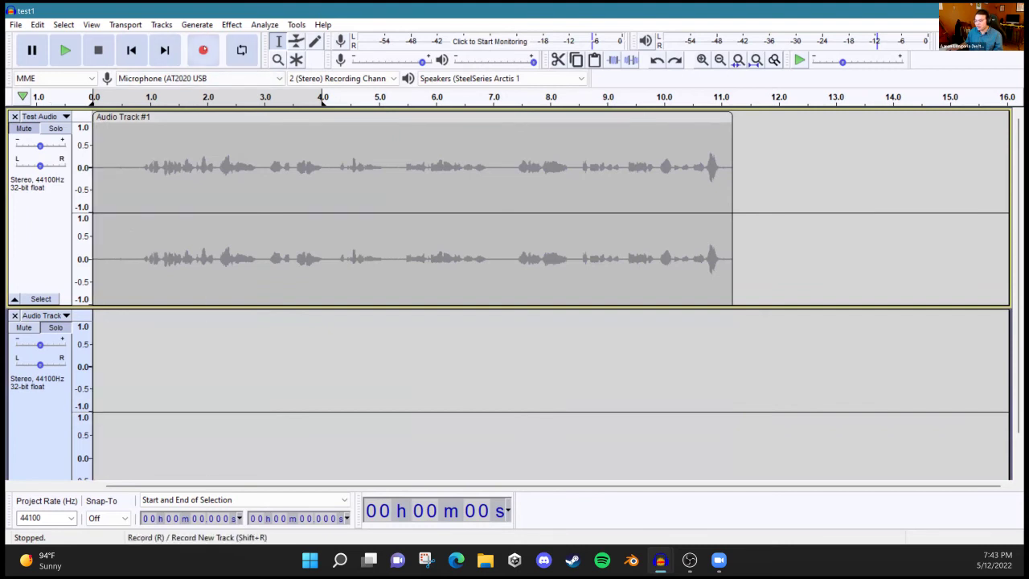
{"action": "left_click", "coordinate": [204, 50]}
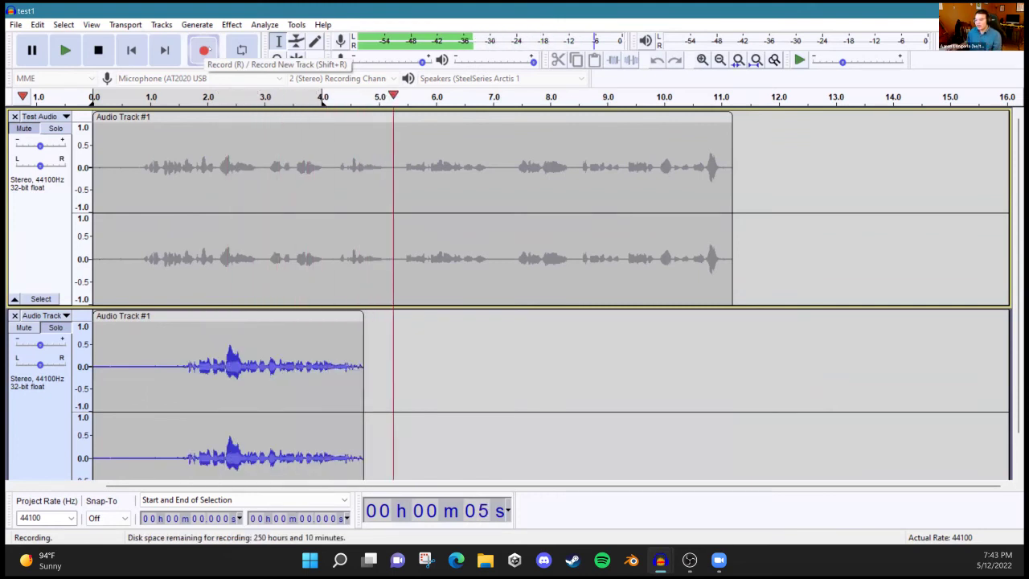
{"action": "key", "text": "space"}
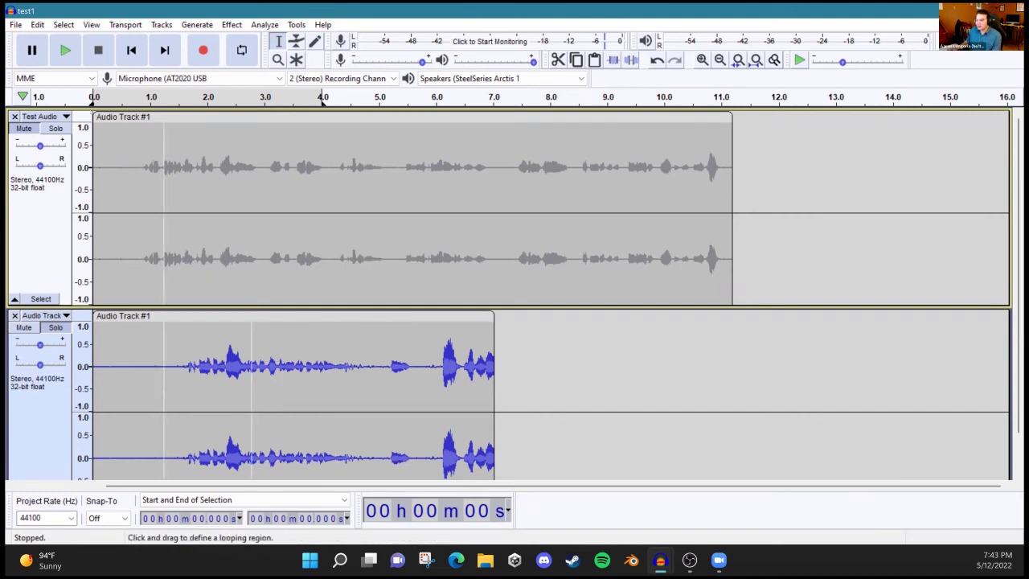
Step: Turn off Test Audio's mute and the second track's solo, and shift the second track's clip about 0.5 s earlier
{"action": "left_click", "coordinate": [24, 129]}
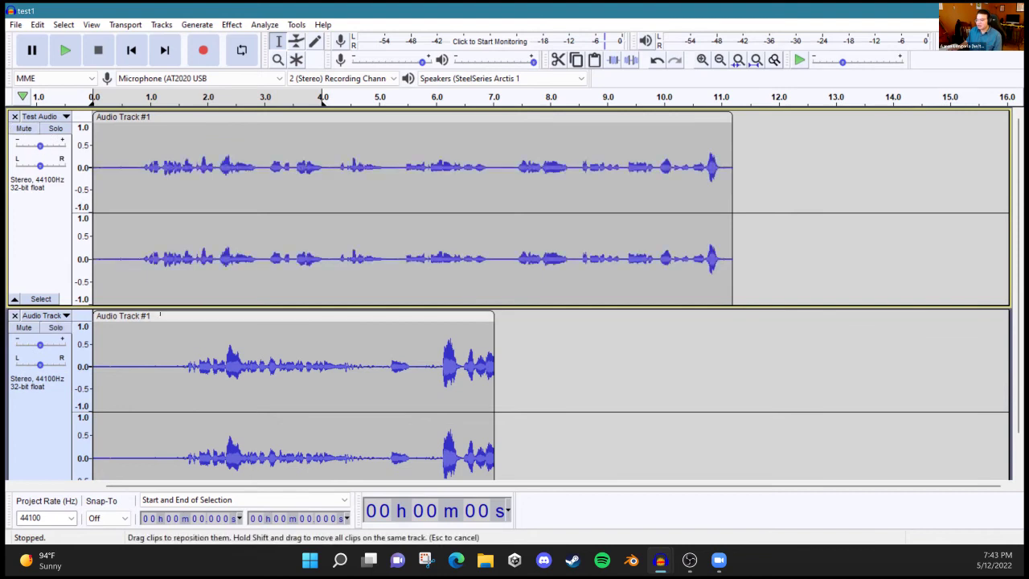
{"action": "left_click_drag", "start_coordinate": [339, 314], "coordinate": [311, 313]}
{"action": "left_click_drag", "start_coordinate": [135, 362], "coordinate": [150, 362]}
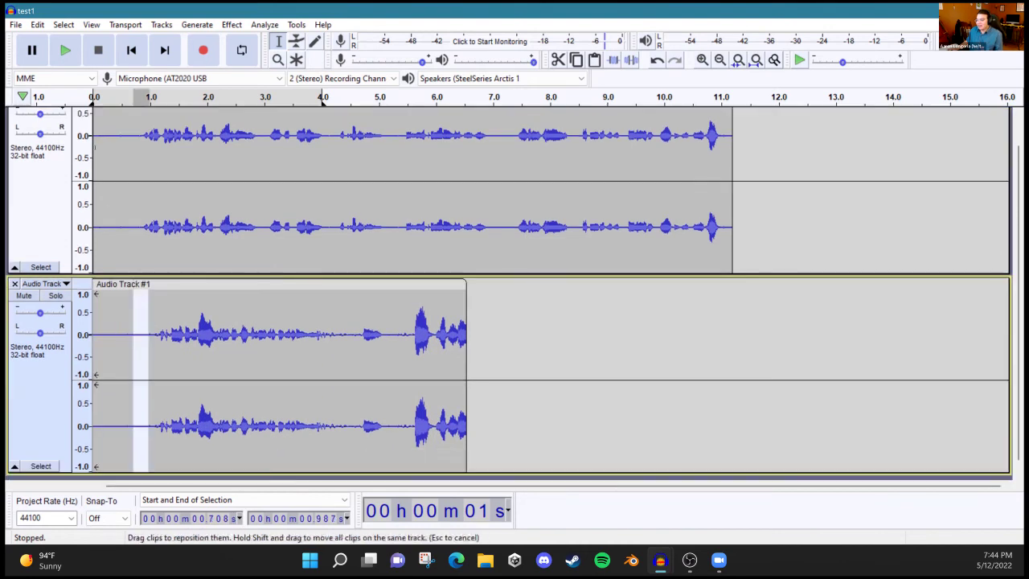
Step: Play both tracks together briefly, first from the start and again from about 0.31 s
{"action": "key", "text": "space"}
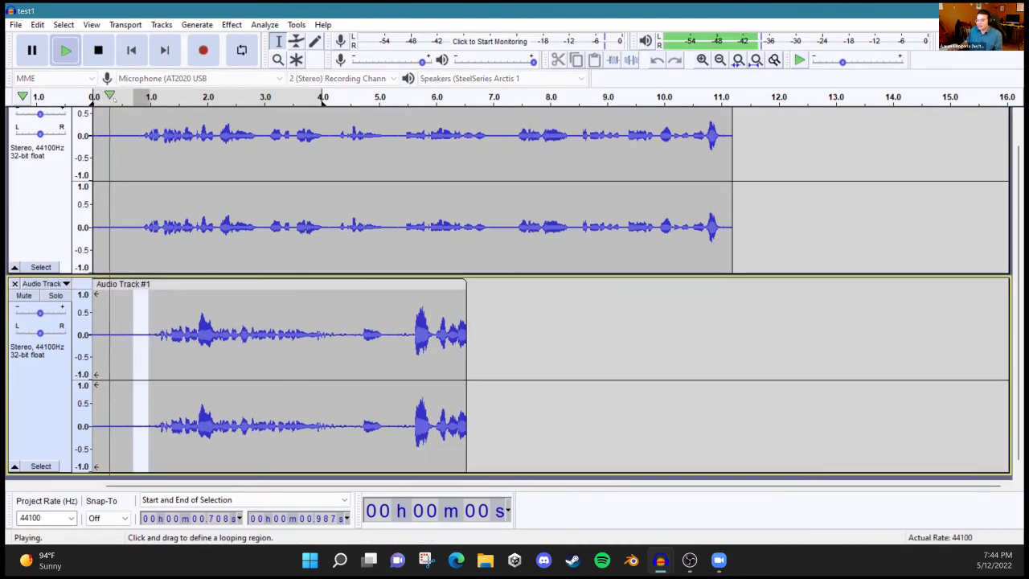
{"action": "left_click", "coordinate": [98, 49]}
{"action": "left_click", "coordinate": [106, 122]}
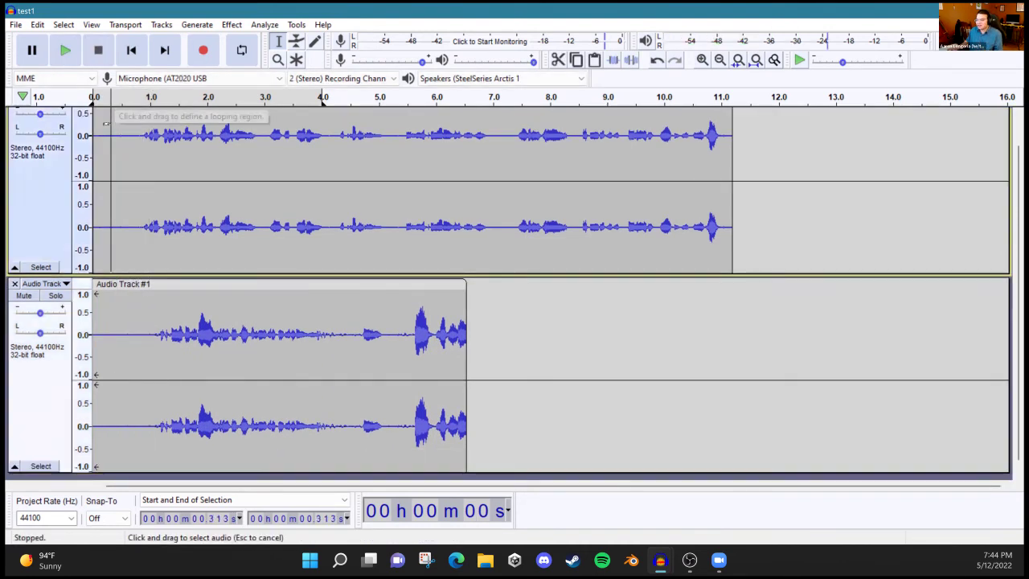
{"action": "scroll", "coordinate": [106, 122], "scroll_direction": "up", "scroll_amount": 1}
{"action": "key", "text": "space"}
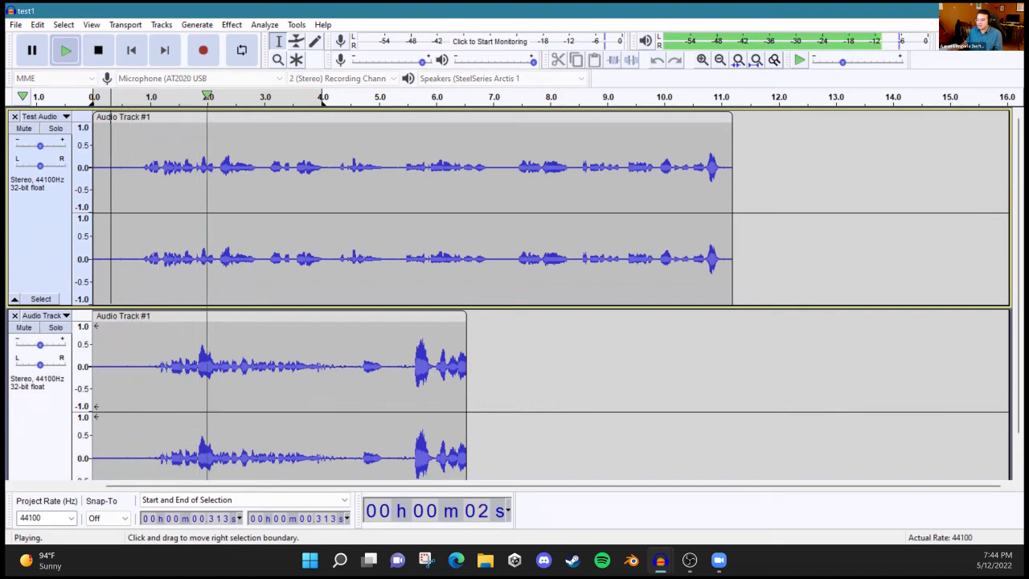
{"action": "key", "text": "space"}
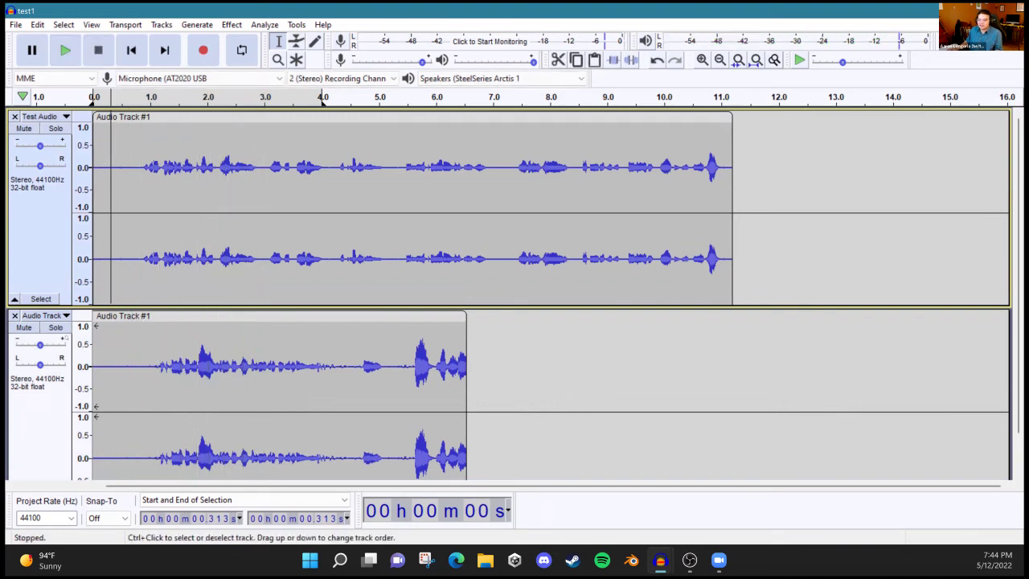
Step: Solo the second track and briefly play it from about 0.79 s
{"action": "left_click", "coordinate": [55, 327]}
{"action": "left_click", "coordinate": [138, 303]}
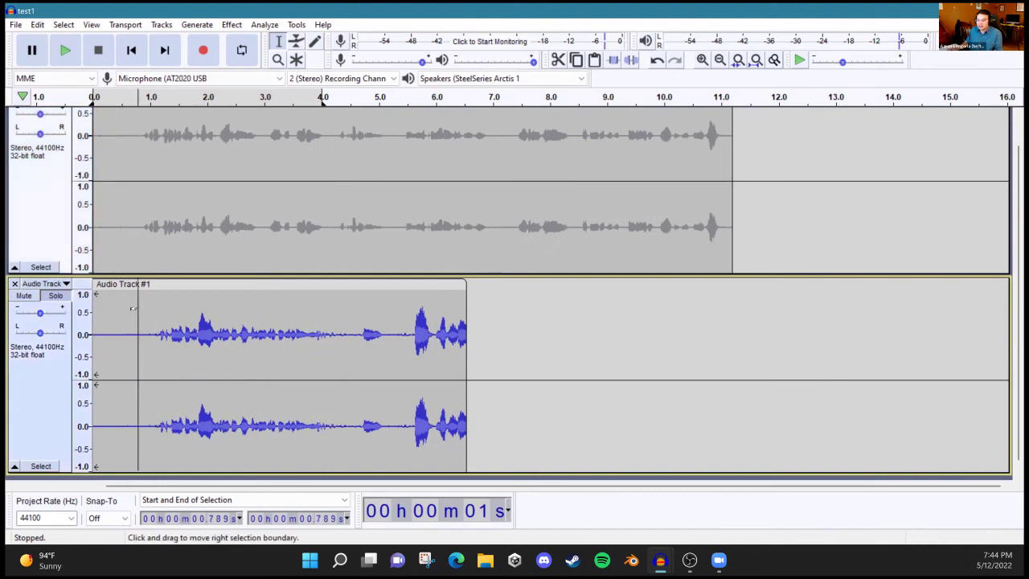
{"action": "key", "text": "space"}
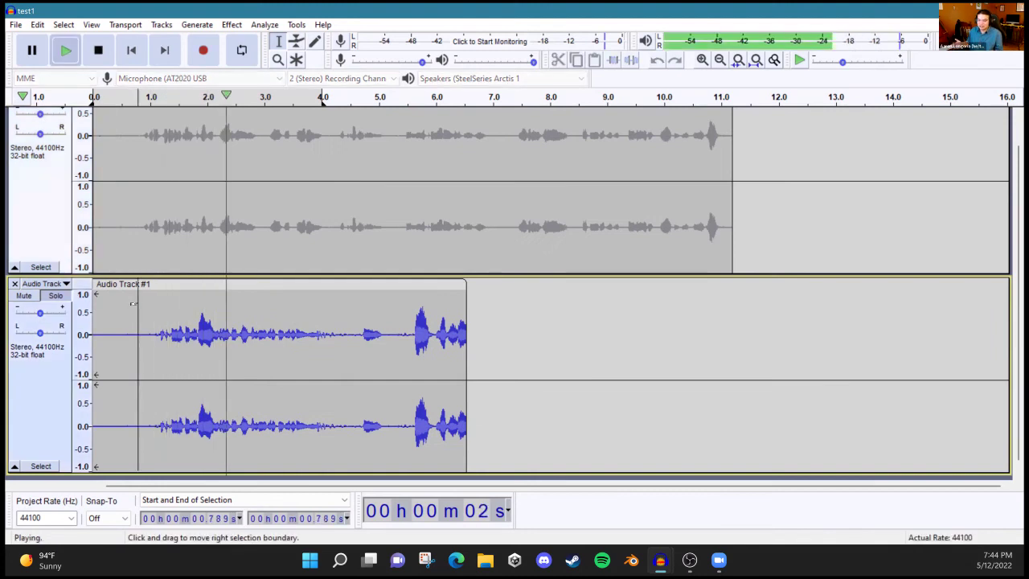
{"action": "key", "text": "space"}
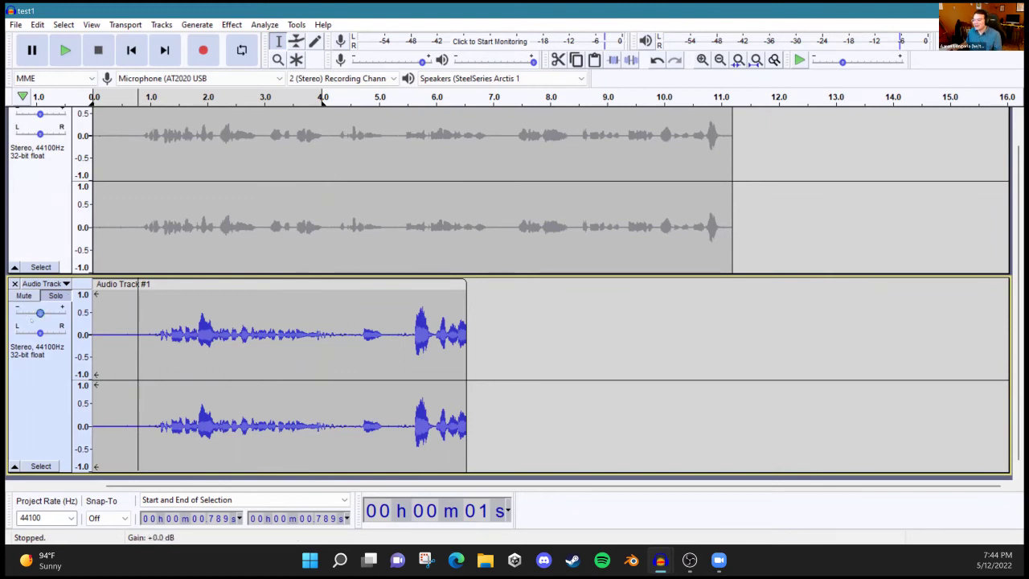
Step: Pan the soloed second track 100% right and listen to it from about 0.22 s
{"action": "left_click_drag", "start_coordinate": [40, 332], "coordinate": [65, 332]}
{"action": "left_click", "coordinate": [106, 354]}
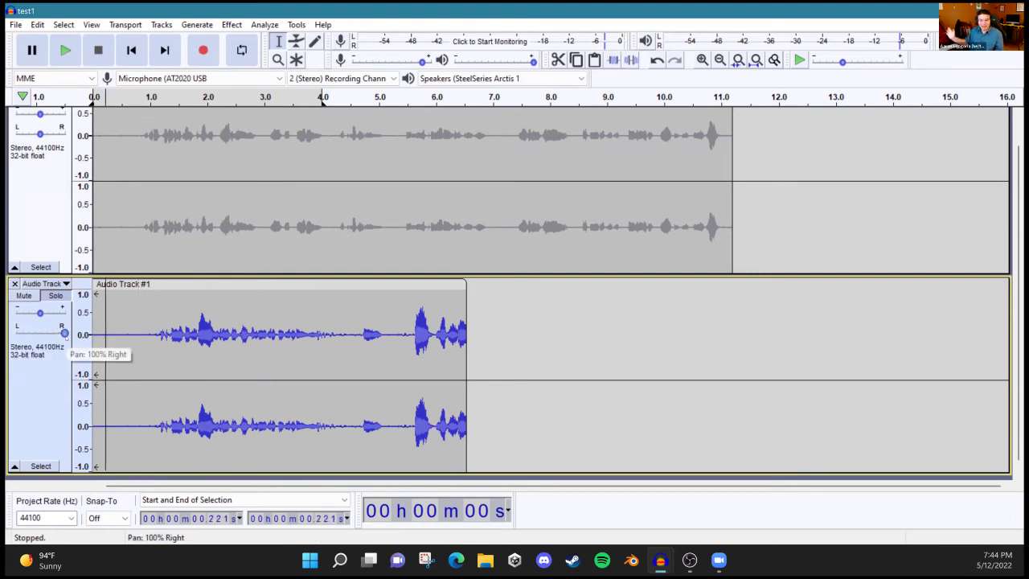
{"action": "key", "text": "space"}
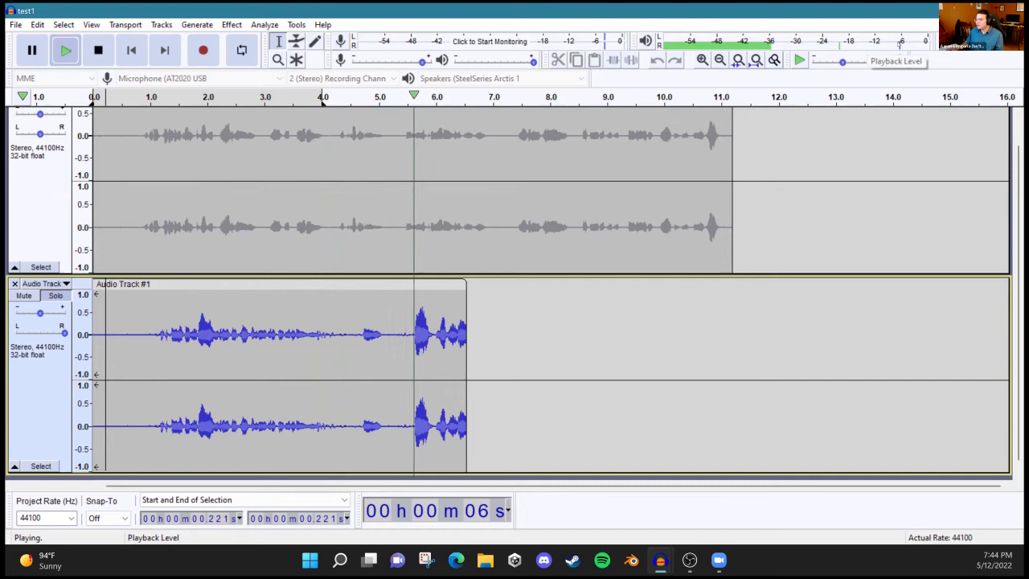
{"action": "left_click", "coordinate": [168, 353]}
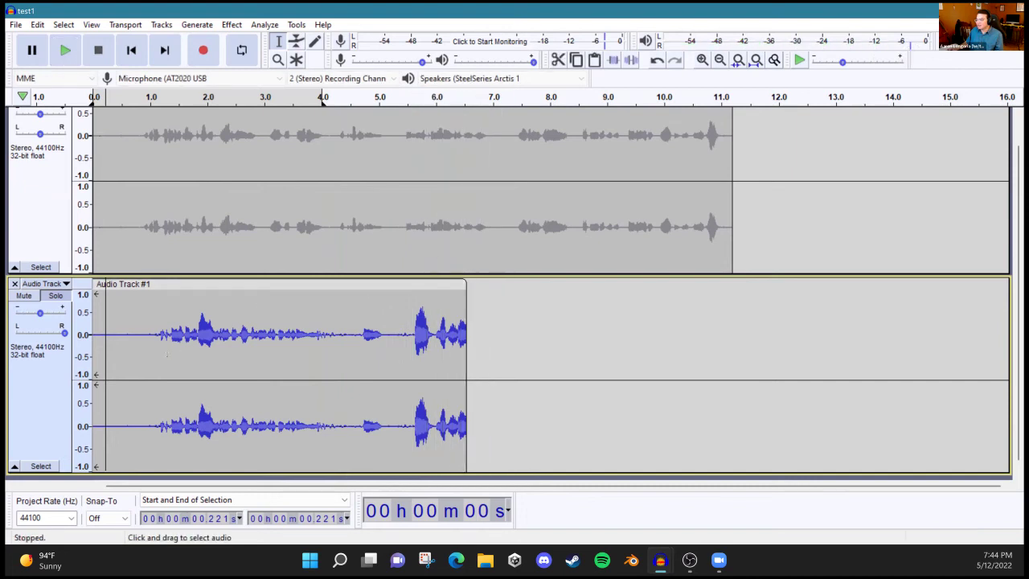
Step: Pan the second track far to the left channel and listen to it from about 0.66 s
{"action": "left_click_drag", "start_coordinate": [63, 332], "coordinate": [20, 332]}
{"action": "left_click", "coordinate": [131, 354]}
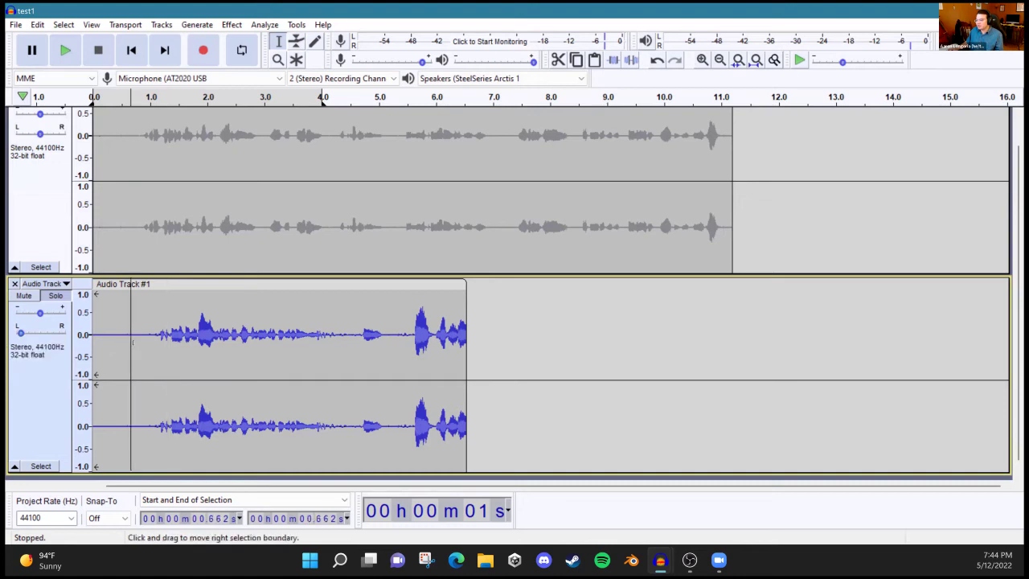
{"action": "key", "text": "space"}
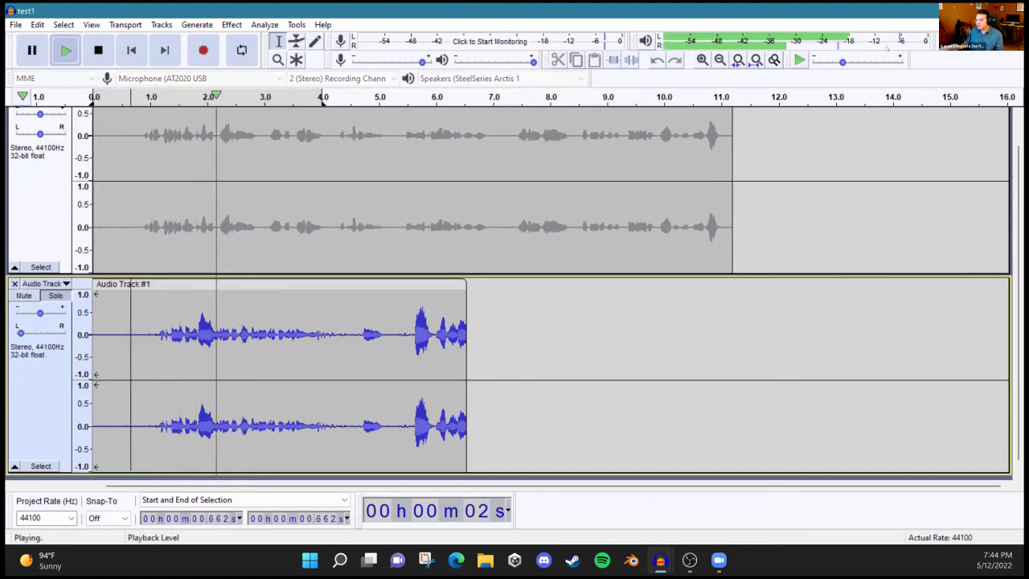
{"action": "key", "text": "space"}
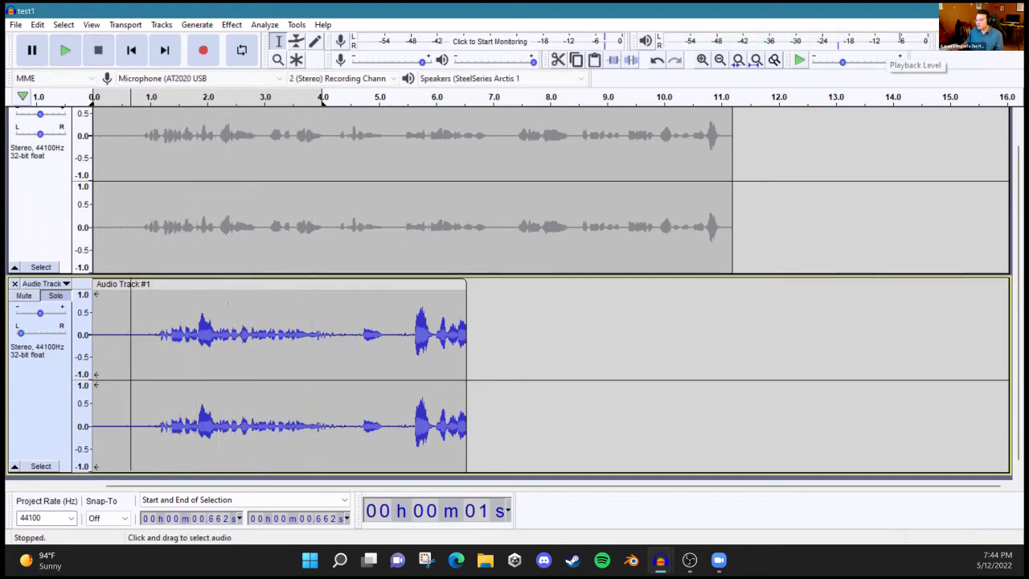
Step: Pan the second track 20% left and listen to it from about 0.58 s
{"action": "left_click_drag", "start_coordinate": [20, 332], "coordinate": [35, 332]}
{"action": "double_click", "coordinate": [34, 332]}
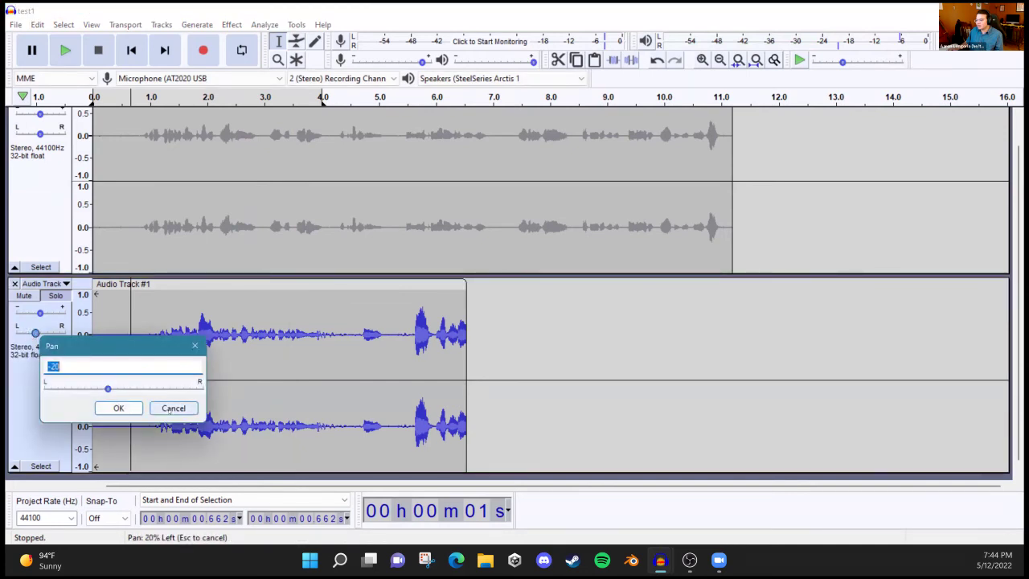
{"action": "left_click", "coordinate": [172, 408]}
{"action": "key", "text": "space"}
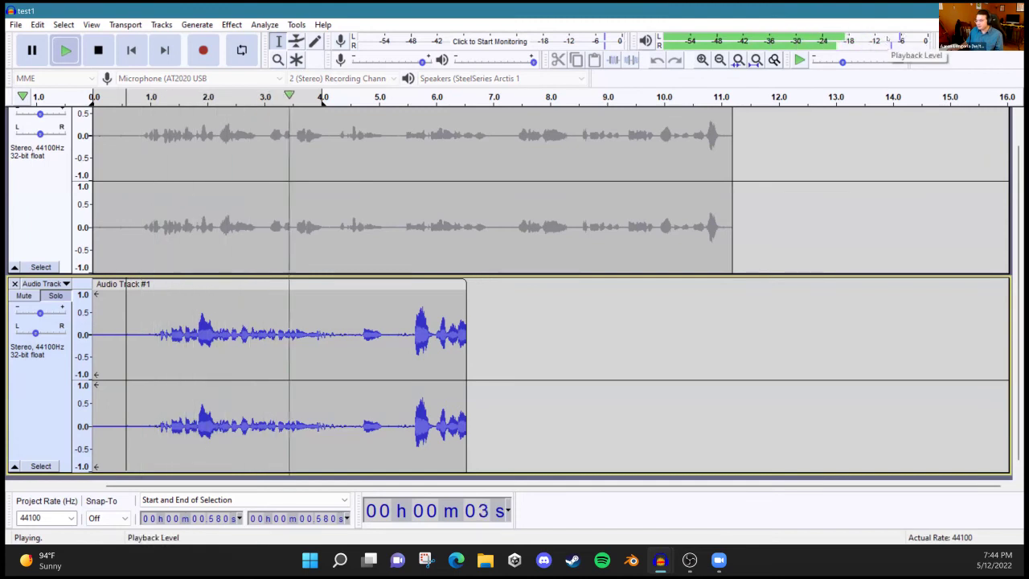
{"action": "key", "text": "space"}
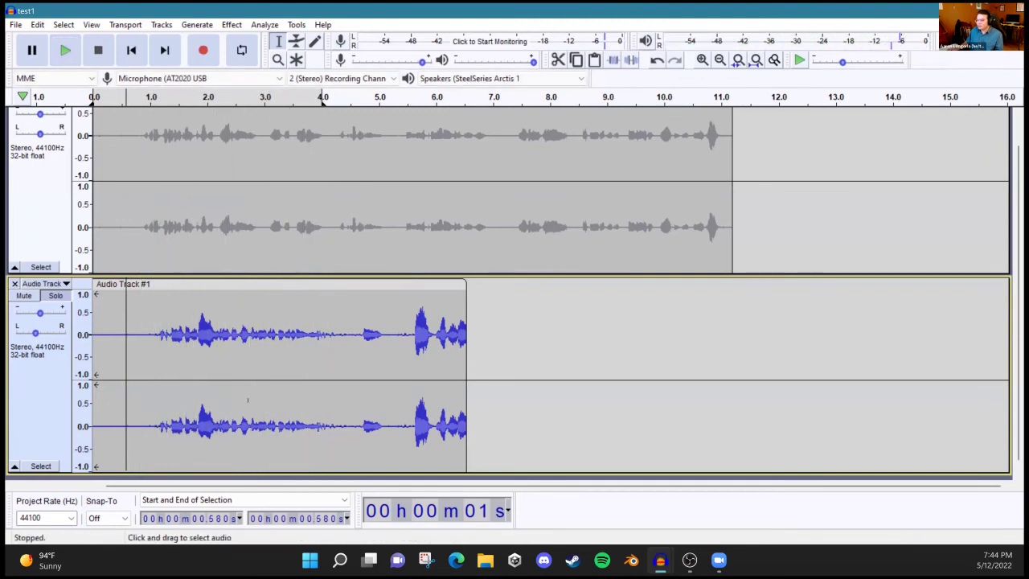
Step: Set the second track's pan to 0 so it is centered
{"action": "double_click", "coordinate": [43, 332]}
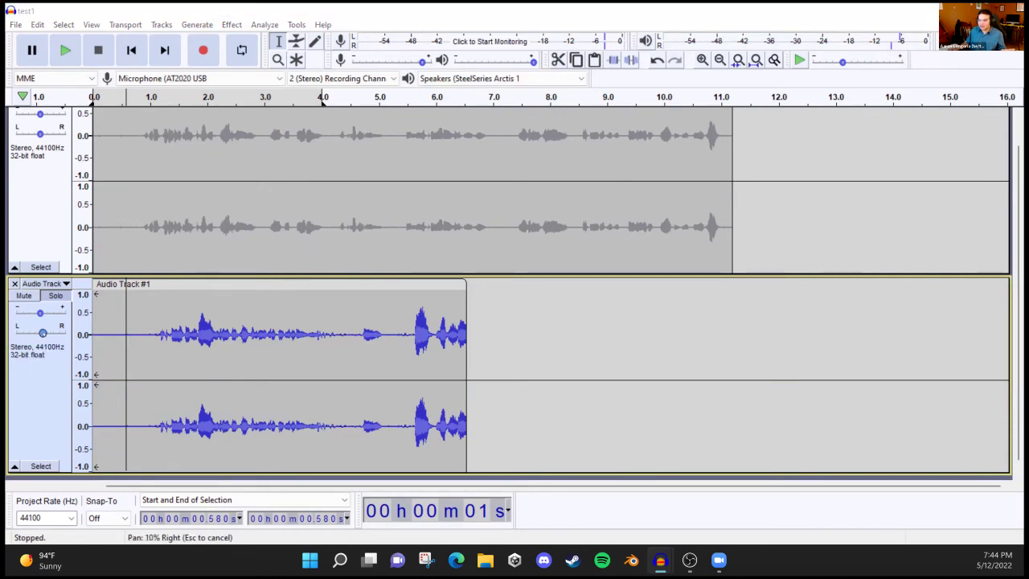
{"action": "type", "text": "0"}
{"action": "key", "text": "Return"}
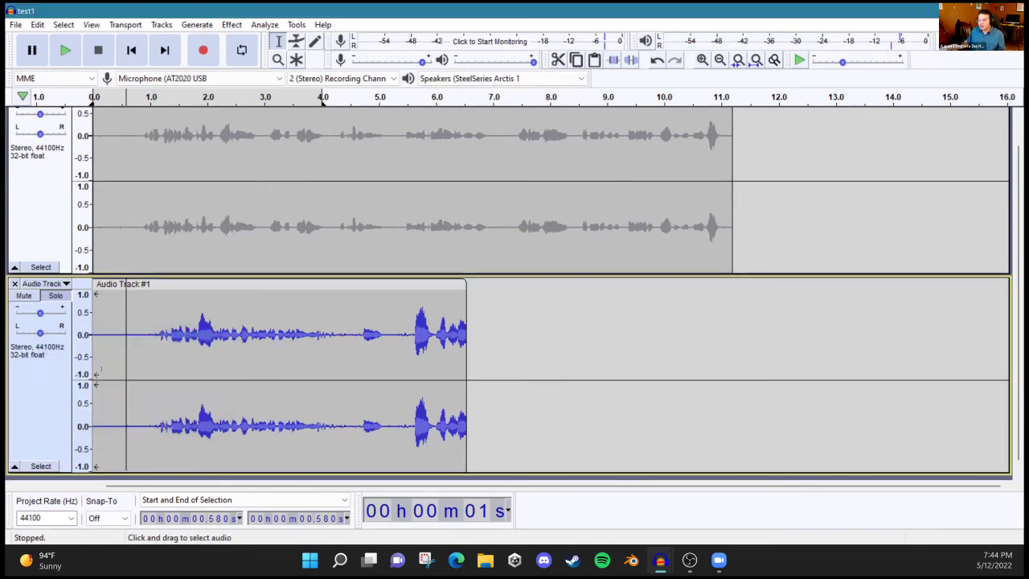
Step: Delete the second audio track and add a new mono track below Test Audio
{"action": "left_click", "coordinate": [13, 284]}
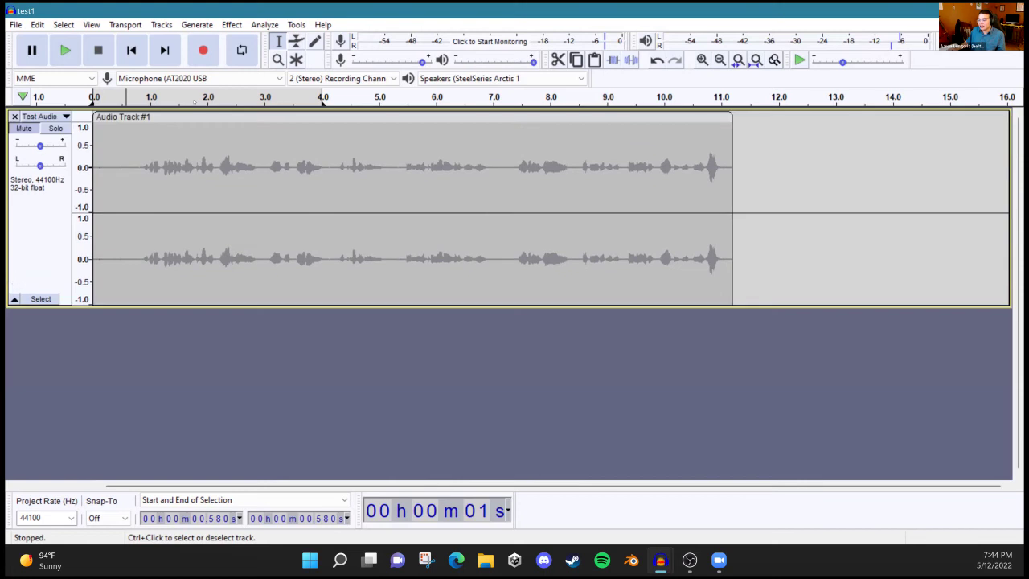
{"action": "left_click", "coordinate": [156, 24]}
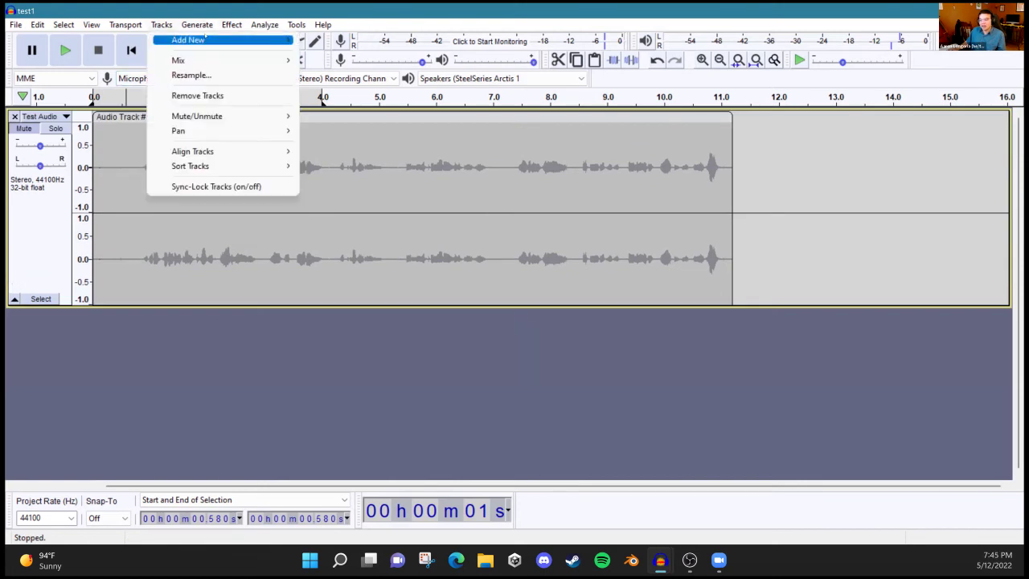
{"action": "mouse_move", "coordinate": [241, 41]}
{"action": "left_click", "coordinate": [341, 40]}
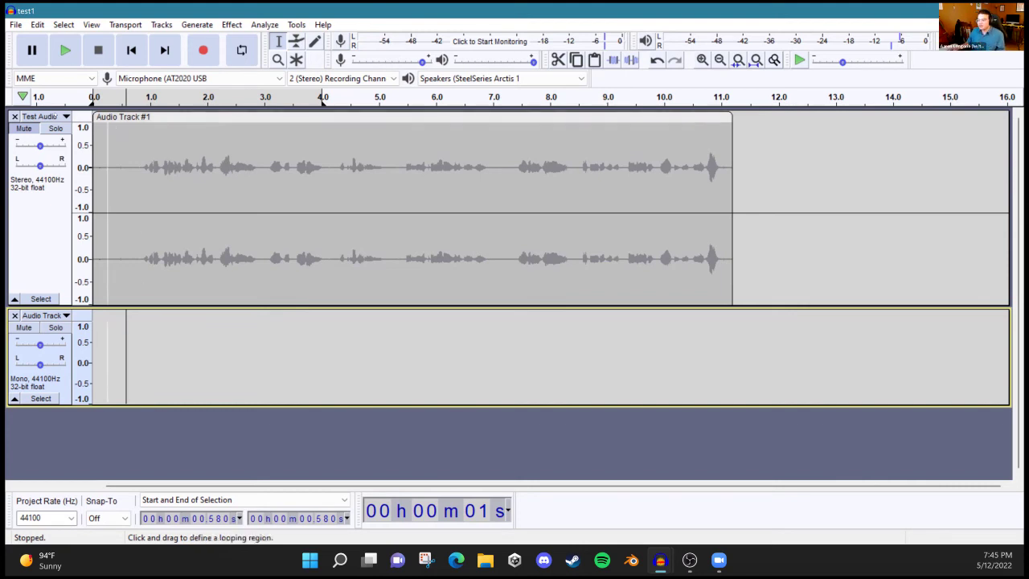
Step: Try recording onto the new mono track, from about 0.58 s and again from the project start, undoing each take
{"action": "left_click", "coordinate": [204, 50]}
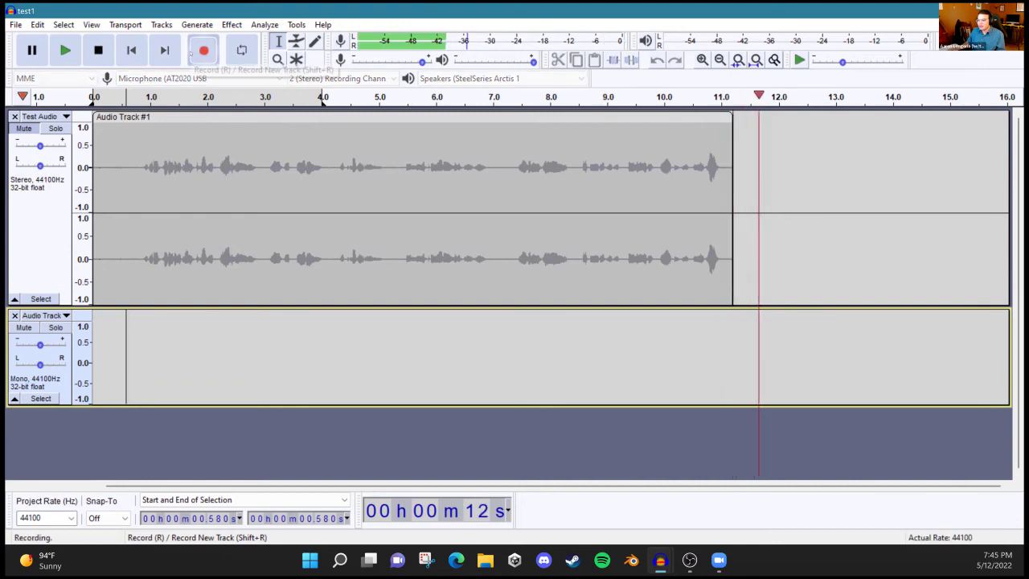
{"action": "key", "text": "space"}
{"action": "key", "text": "ctrl+z"}
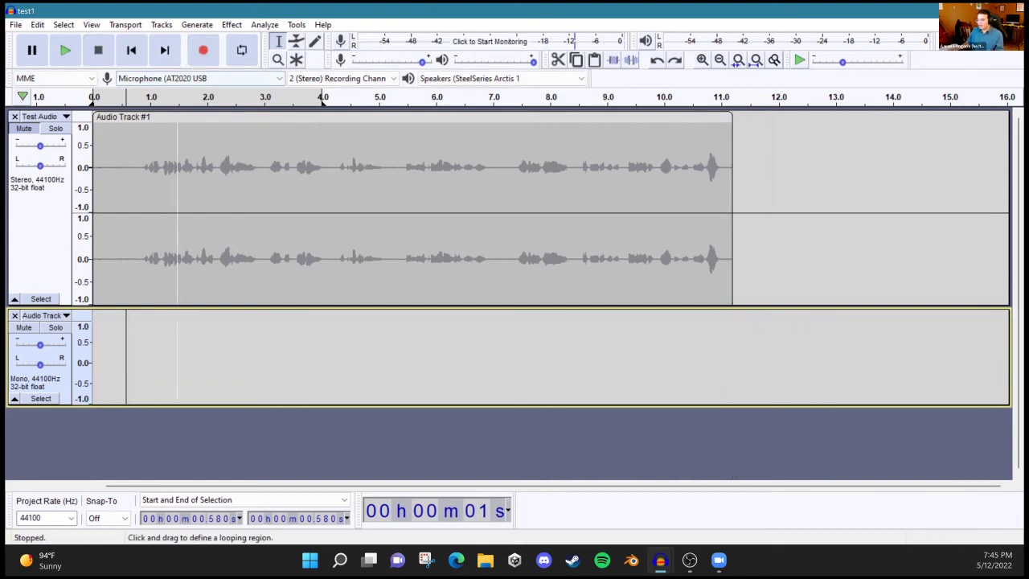
{"action": "key", "text": "Home"}
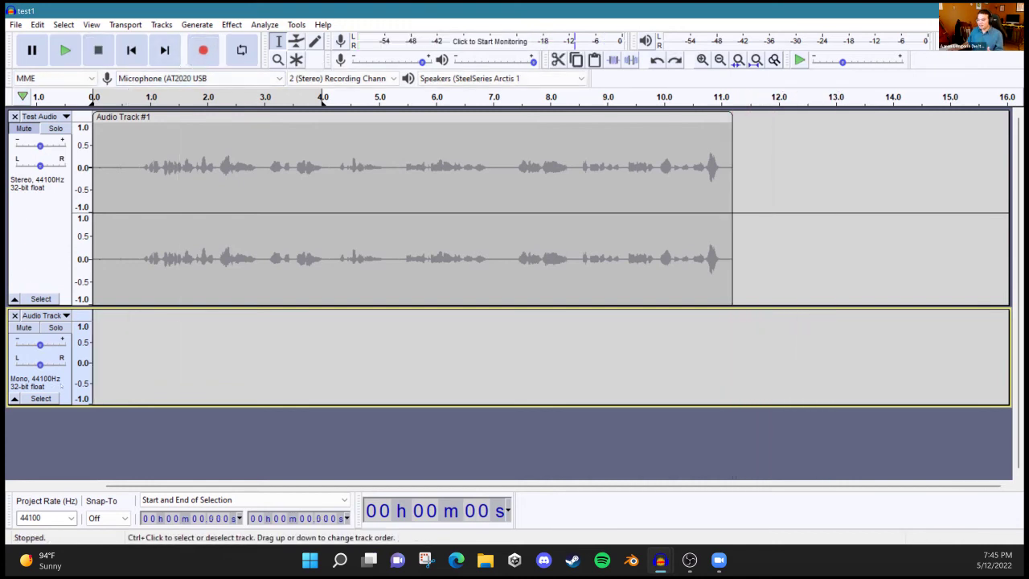
{"action": "key", "text": "r"}
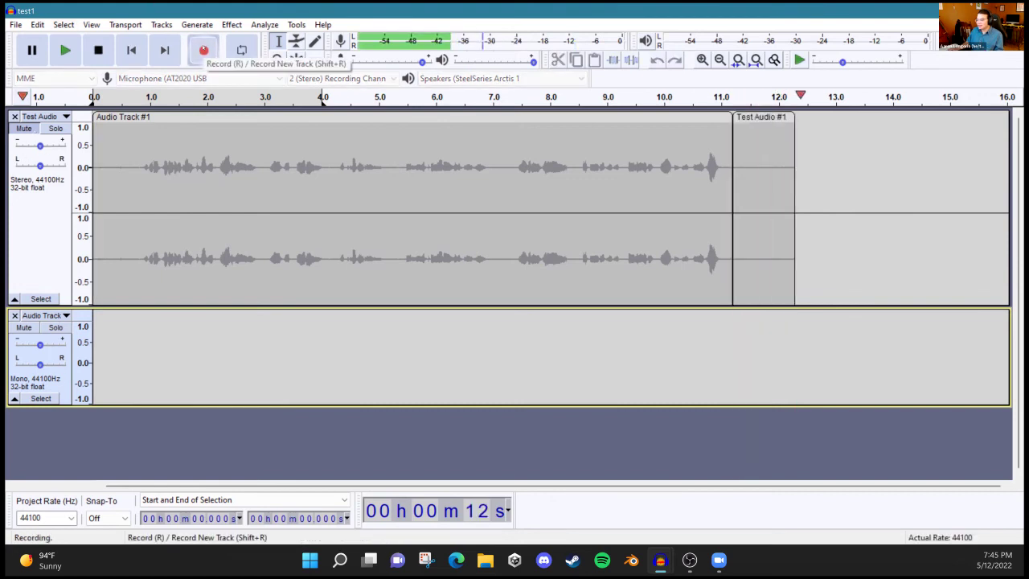
{"action": "key", "text": "space"}
{"action": "key", "text": "ctrl+z"}
Step: Retry recording onto the mono track with the cursor at the project start, and undo the takes
{"action": "left_click", "coordinate": [161, 326]}
{"action": "left_click", "coordinate": [113, 325]}
{"action": "key", "text": "Home"}
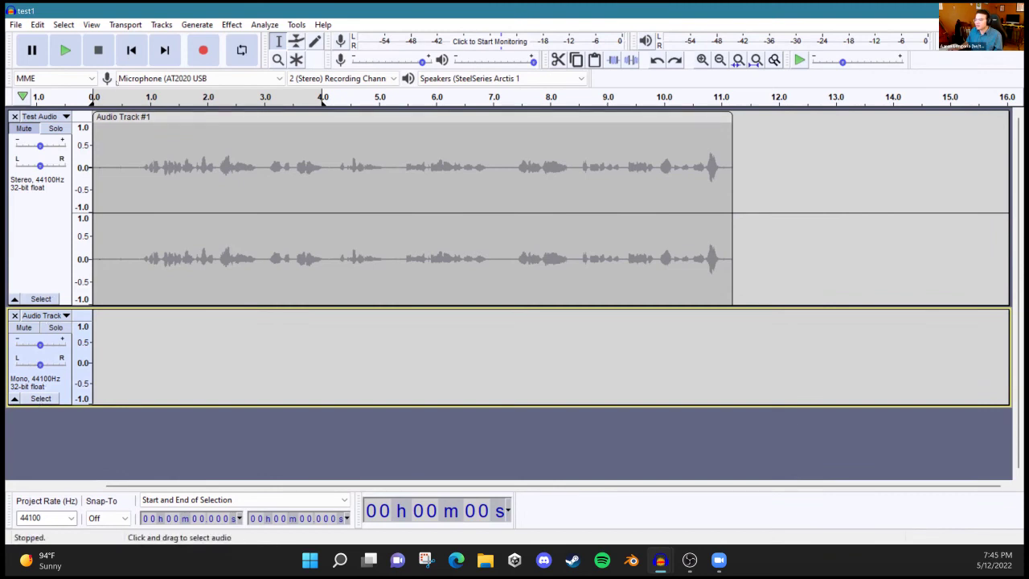
{"action": "left_click", "coordinate": [190, 50]}
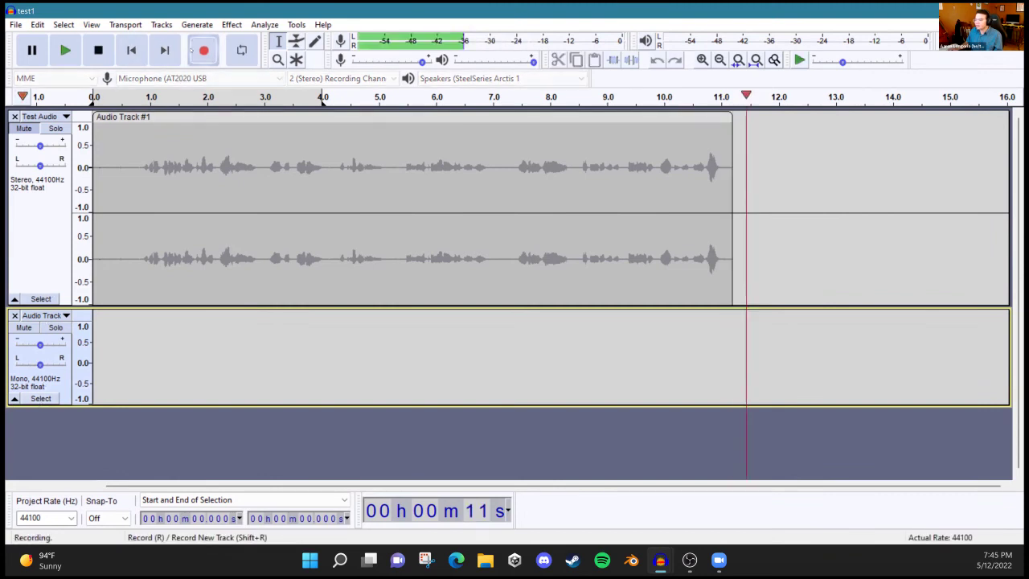
{"action": "key", "text": "space"}
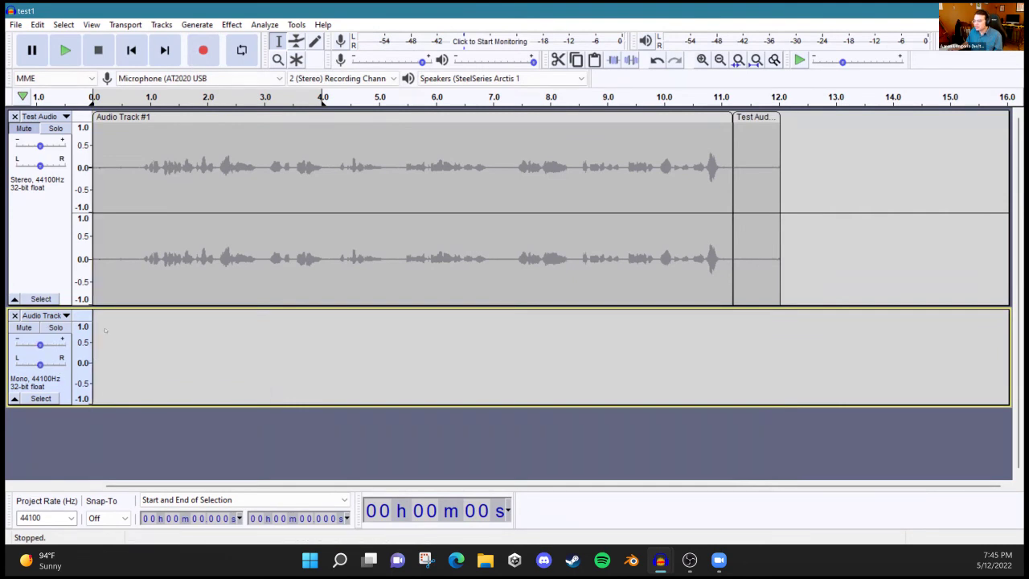
{"action": "left_click", "coordinate": [36, 197]}
{"action": "left_click", "coordinate": [203, 50]}
{"action": "key", "text": "space"}
{"action": "key", "text": "ctrl+z"}
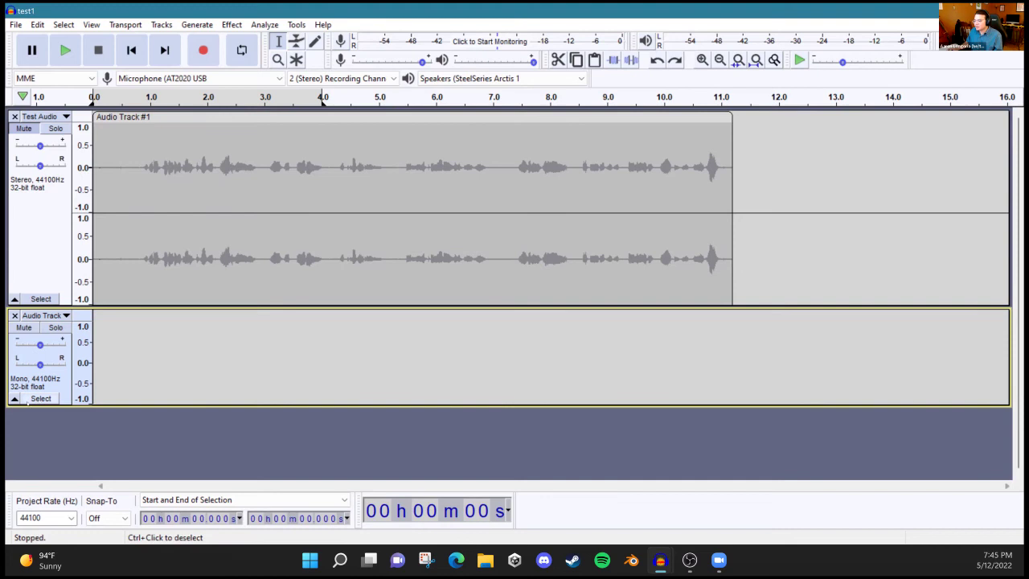
Step: Collapse and expand the mono track, and move it up above Test Audio
{"action": "left_click", "coordinate": [13, 399]}
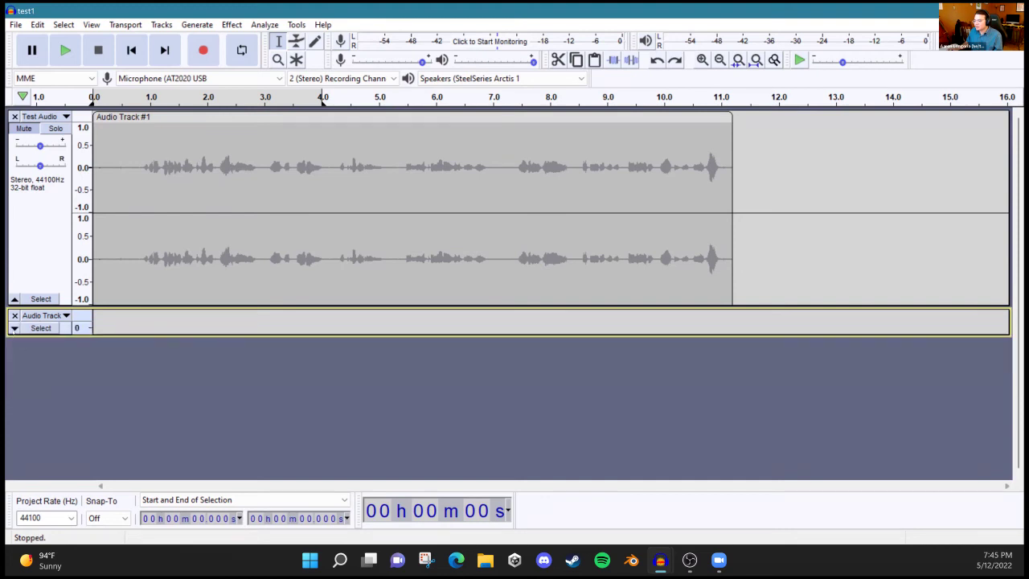
{"action": "left_click", "coordinate": [14, 328]}
{"action": "left_click", "coordinate": [44, 315]}
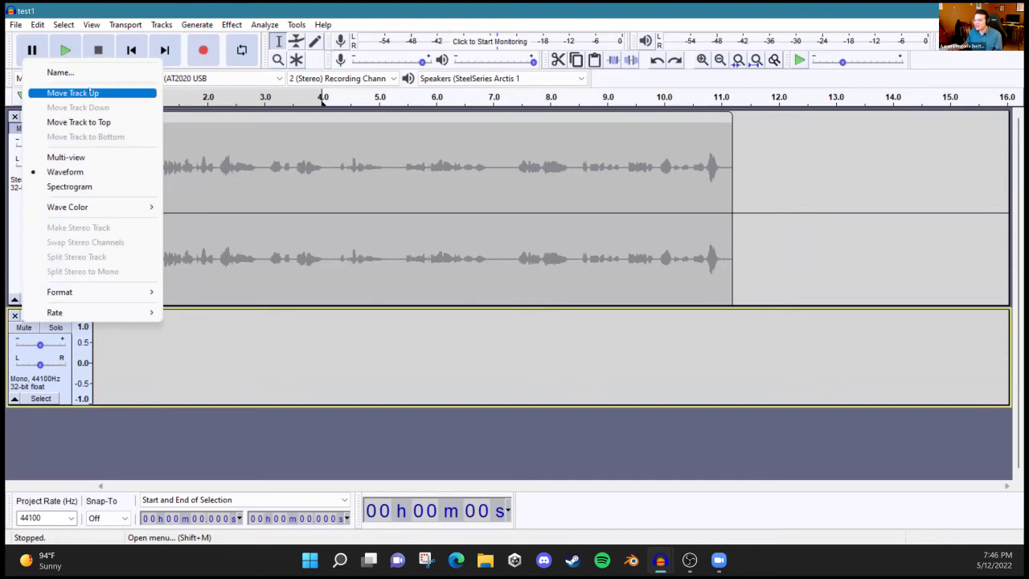
{"action": "left_click", "coordinate": [74, 93]}
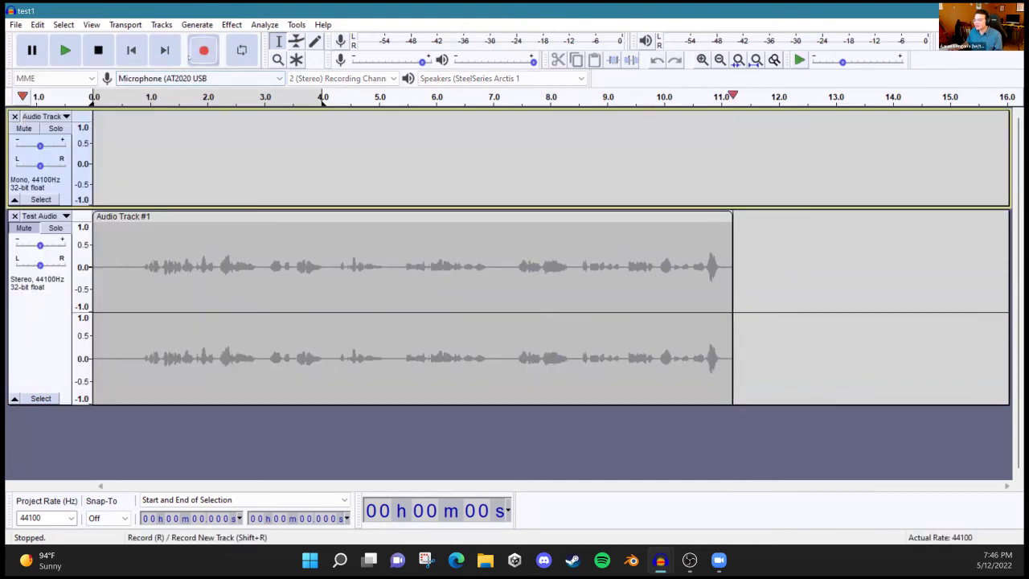
Step: Try recording with the mono track placed above Test Audio, and undo the take
{"action": "left_click", "coordinate": [192, 55]}
{"action": "key", "text": "space"}
{"action": "key", "text": "ctrl+z"}
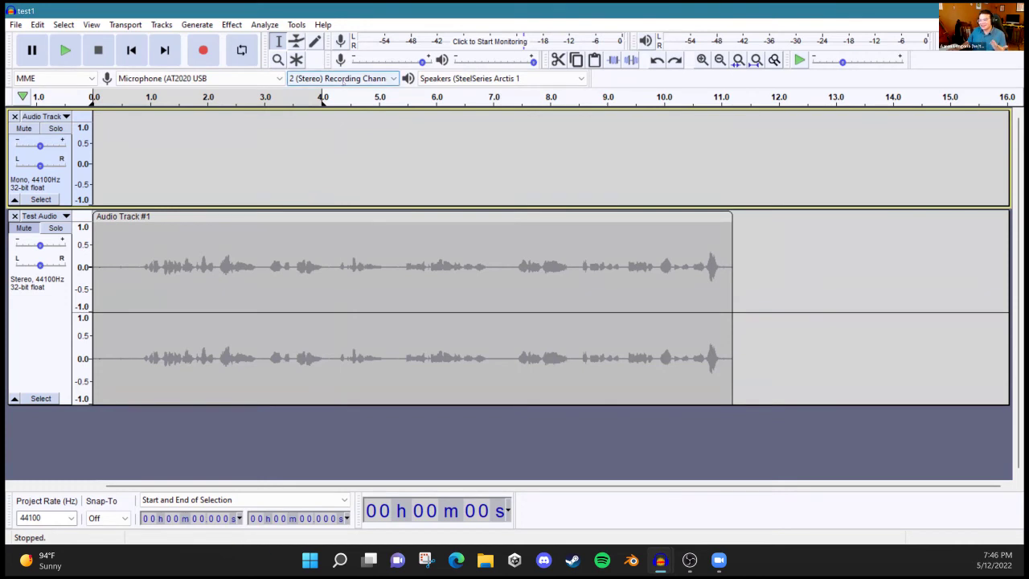
Step: Set the input to 1 (Mono) Recording Channel and record about 14 s onto the mono track, starting at about 2.81 s
{"action": "left_click", "coordinate": [344, 79]}
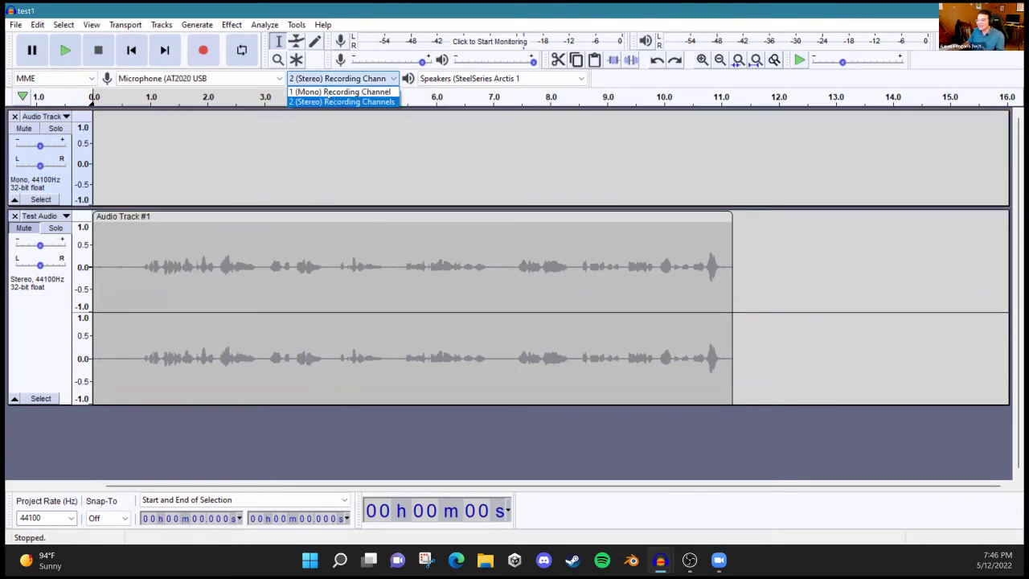
{"action": "left_click", "coordinate": [339, 92]}
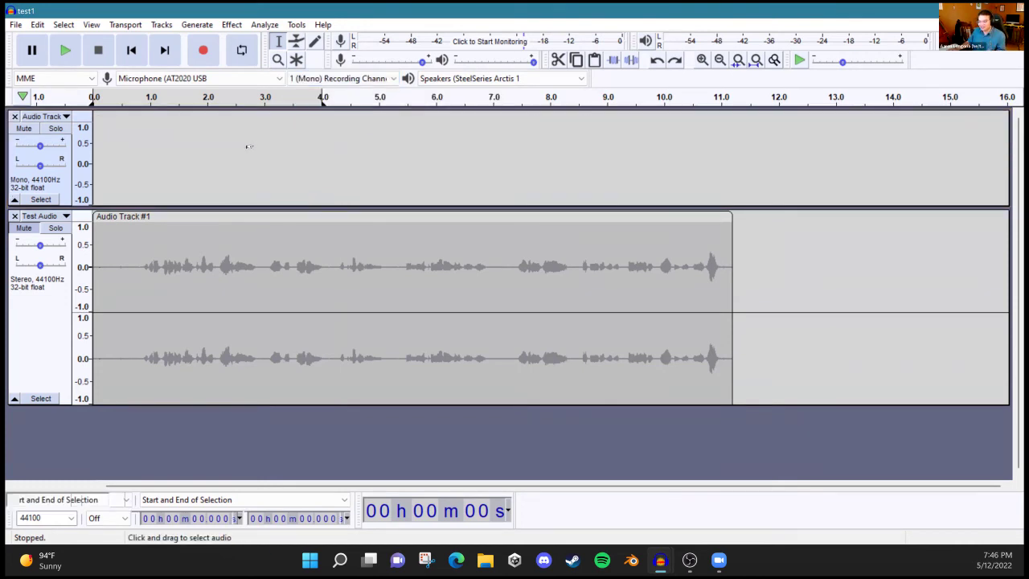
{"action": "left_click", "coordinate": [253, 145]}
{"action": "left_click", "coordinate": [39, 116]}
{"action": "left_click", "coordinate": [66, 50]}
{"action": "left_click", "coordinate": [205, 51]}
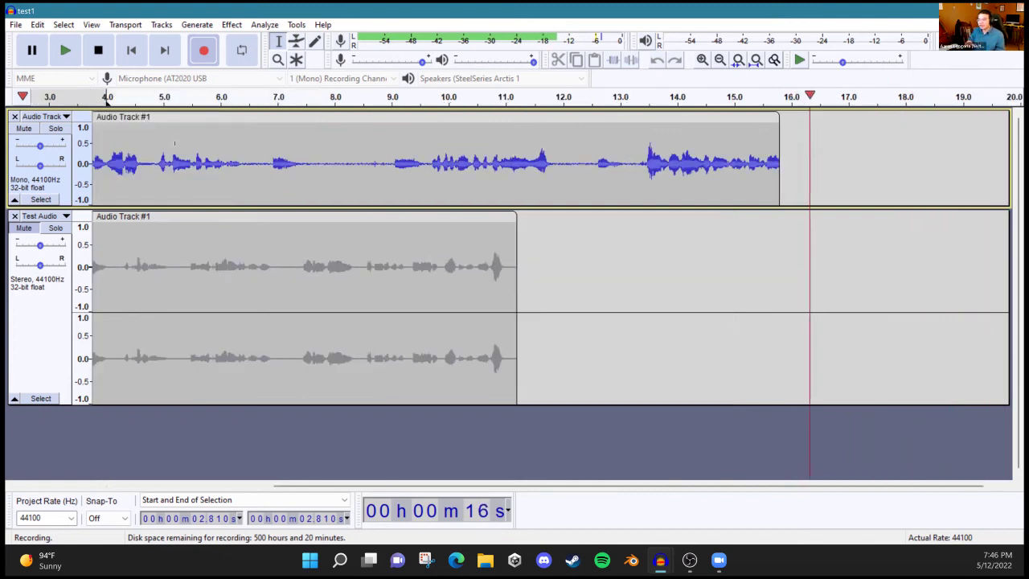
{"action": "key", "text": "space"}
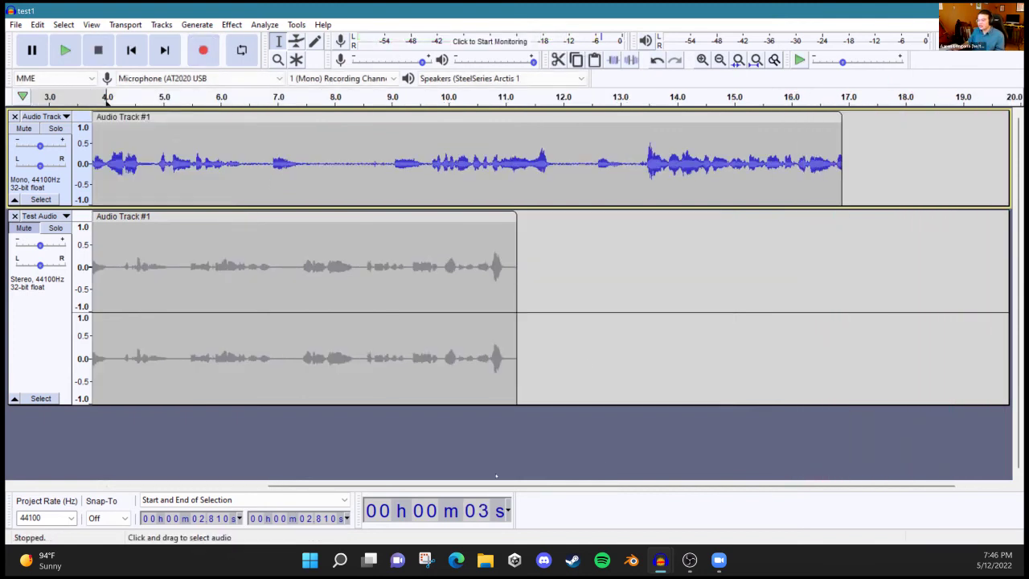
Step: Review the recorded mono clip from its beginning, placing the cursor at several points up to about 9.57 s
{"action": "left_click_drag", "start_coordinate": [484, 487], "coordinate": [320, 486]}
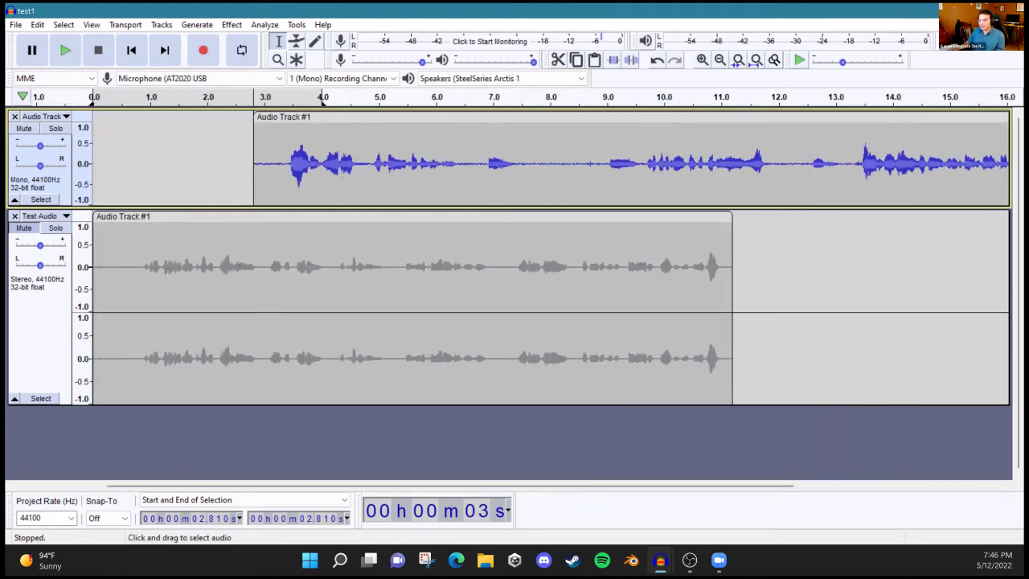
{"action": "left_click", "coordinate": [296, 138]}
{"action": "left_click", "coordinate": [439, 153]}
{"action": "left_click", "coordinate": [639, 153]}
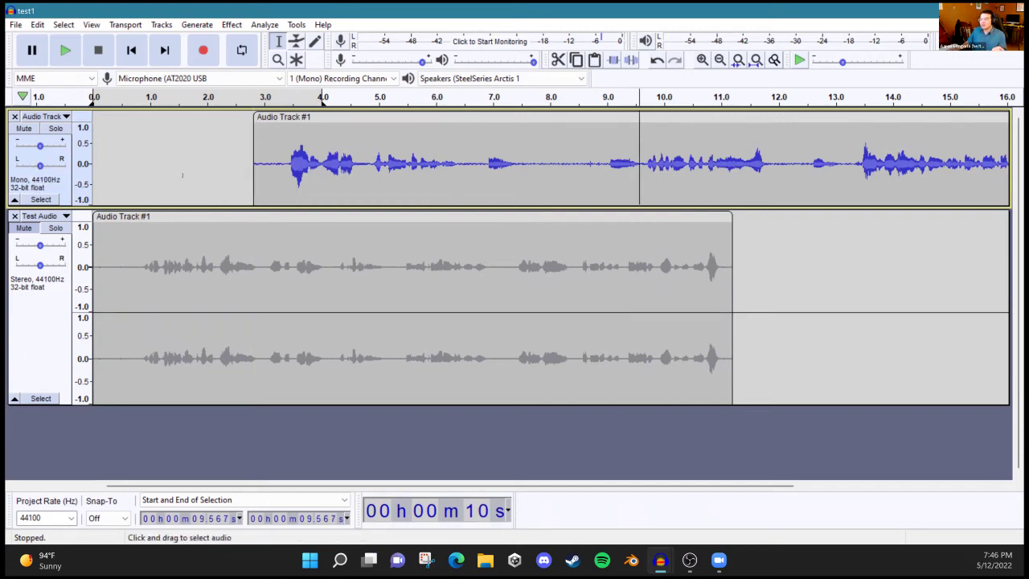
Step: Play the recorded mono clip from about 3.48 s for a moment and stop the playback
{"action": "left_click", "coordinate": [301, 165]}
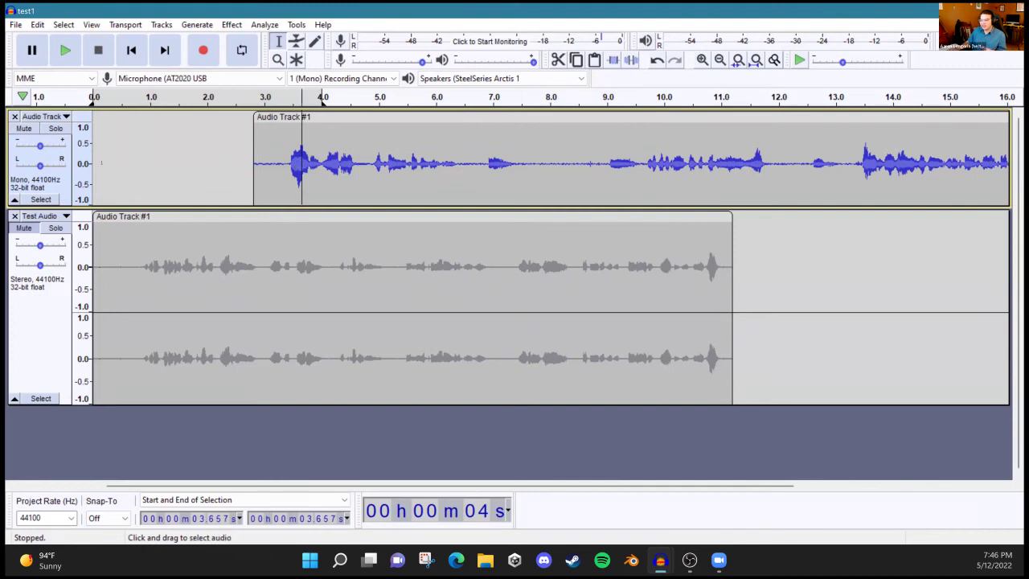
{"action": "left_click", "coordinate": [292, 165]}
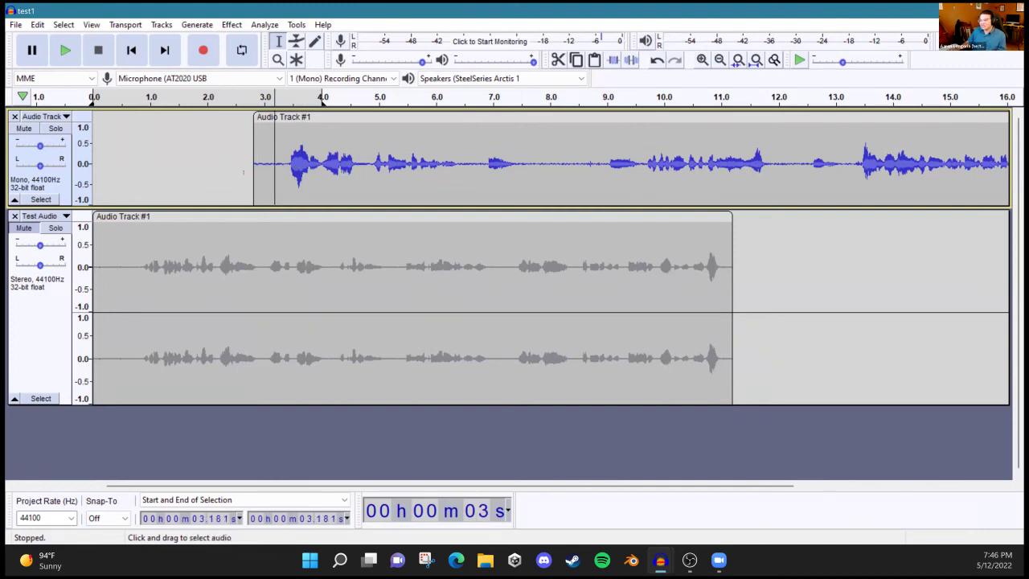
{"action": "key", "text": "space"}
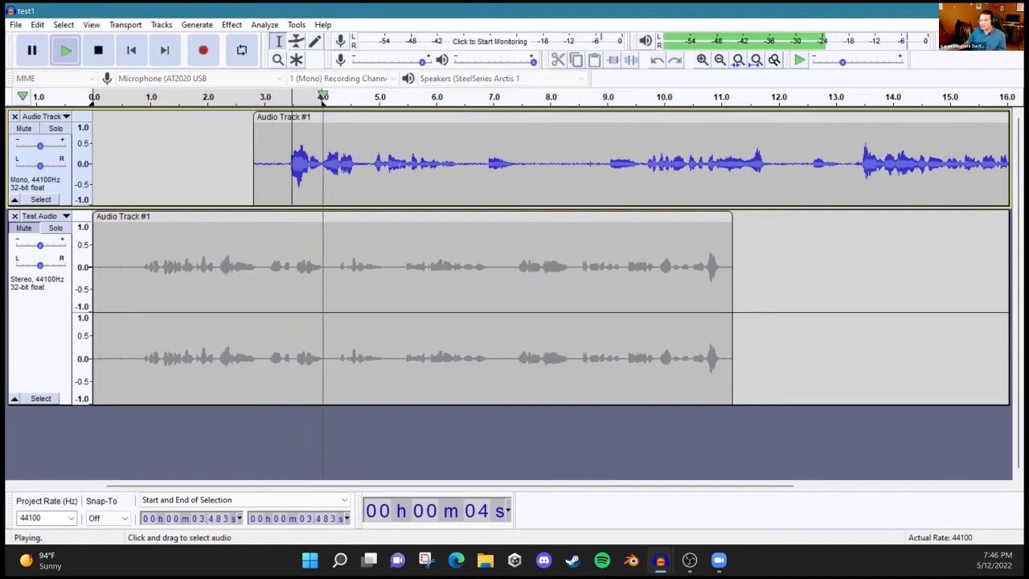
{"action": "key", "text": "space"}
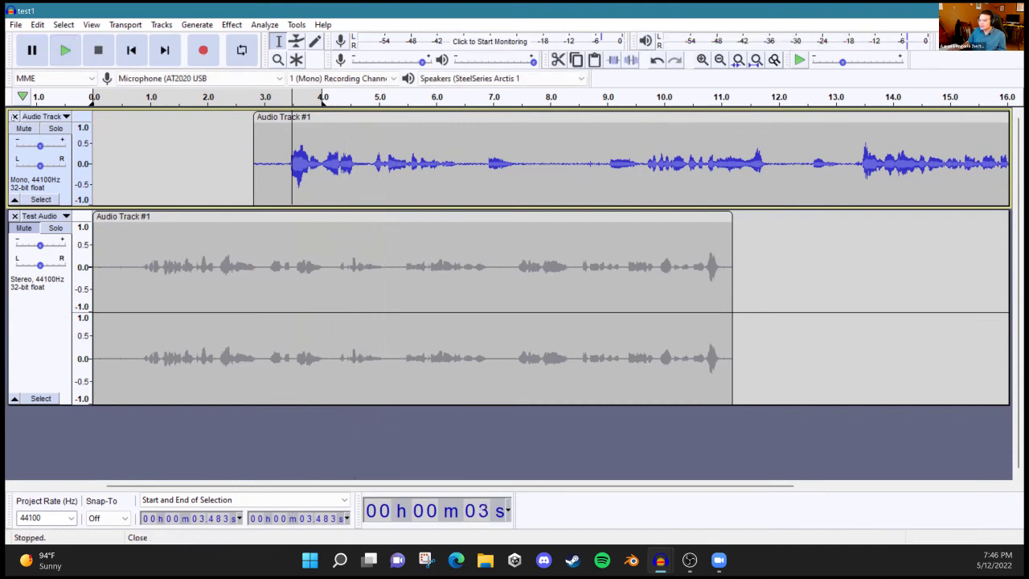
Step: Delete the mono track and set the recording input to 2 (Stereo) Recording Channels
{"action": "left_click", "coordinate": [14, 117]}
{"action": "left_click", "coordinate": [314, 78]}
{"action": "left_click", "coordinate": [314, 101]}
Step: Unmute the Test Audio track
{"action": "left_click", "coordinate": [39, 116]}
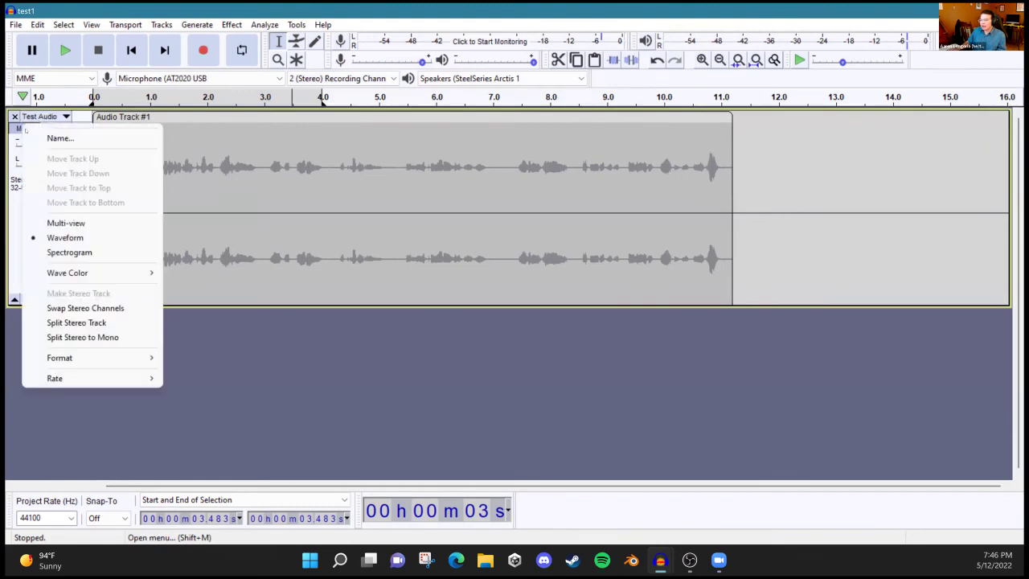
{"action": "key", "text": "Escape"}
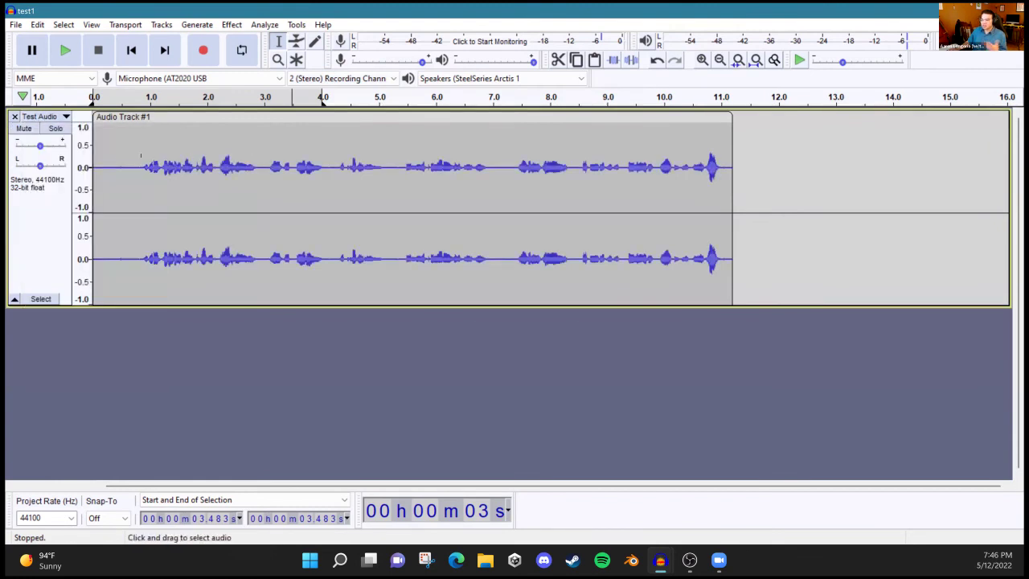
Step: Try Split Stereo Track and Split Stereo to Mono on Test Audio, undoing each split
{"action": "left_click", "coordinate": [38, 117]}
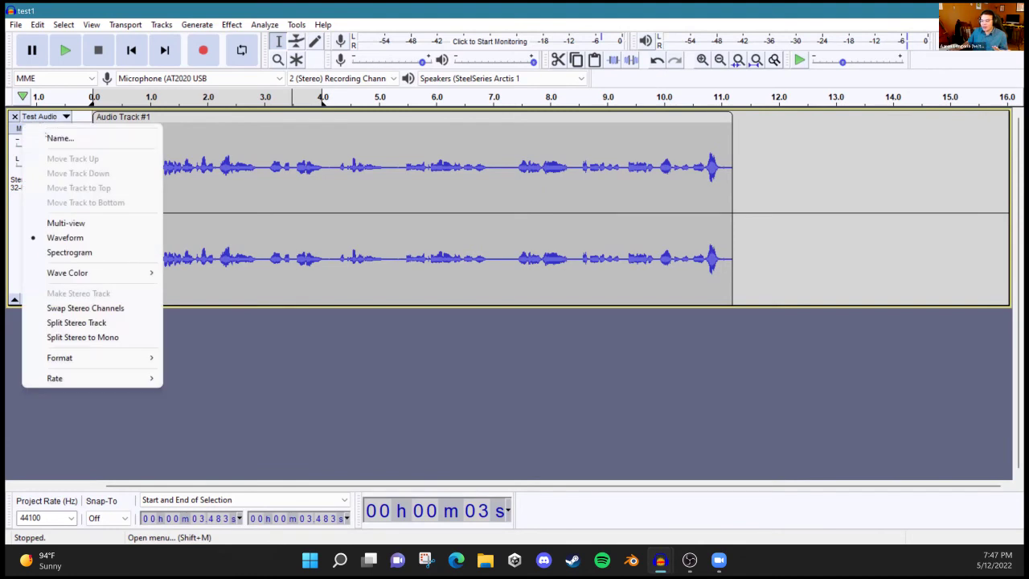
{"action": "left_click", "coordinate": [90, 323]}
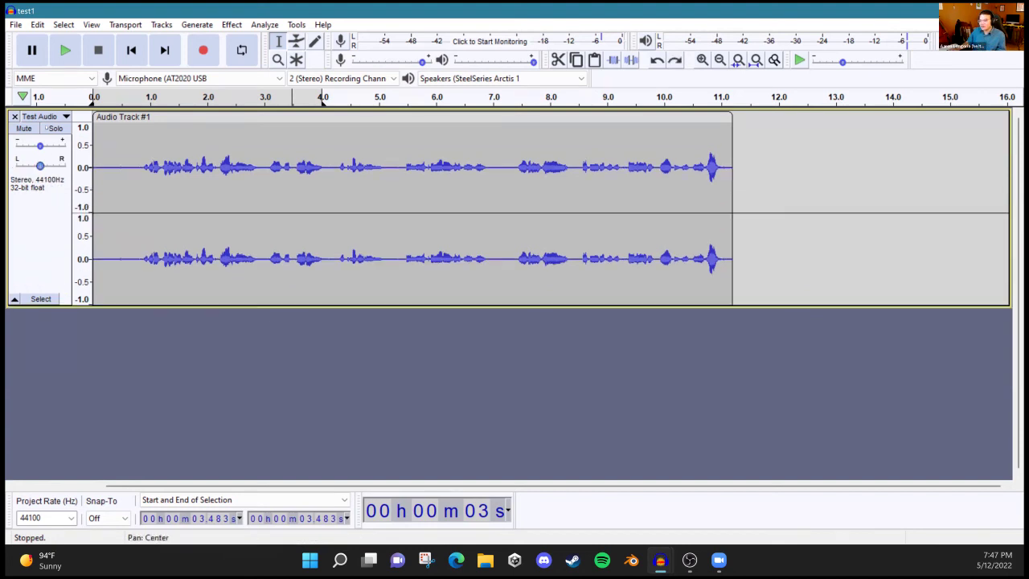
{"action": "left_click", "coordinate": [51, 117]}
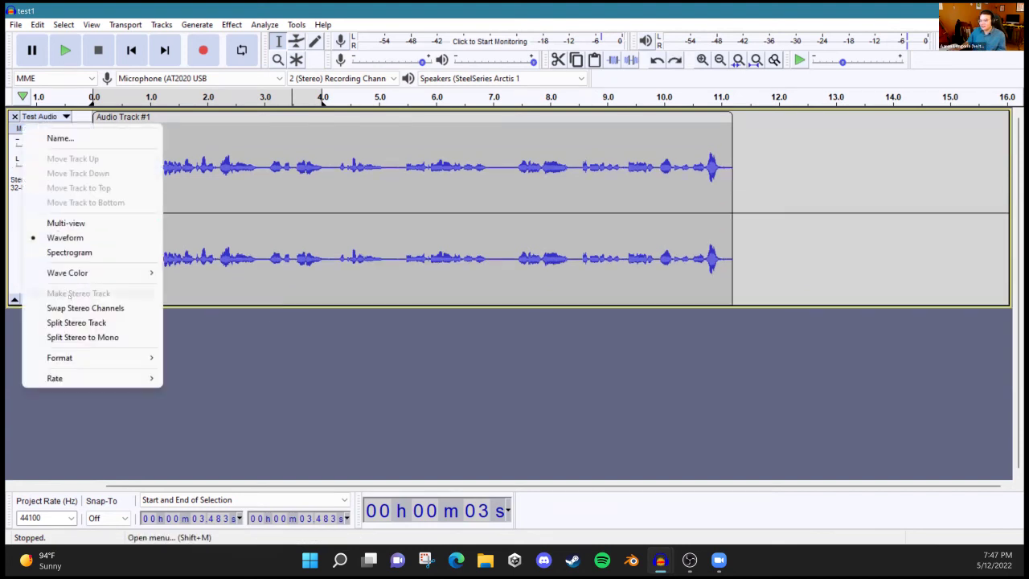
{"action": "left_click", "coordinate": [81, 338]}
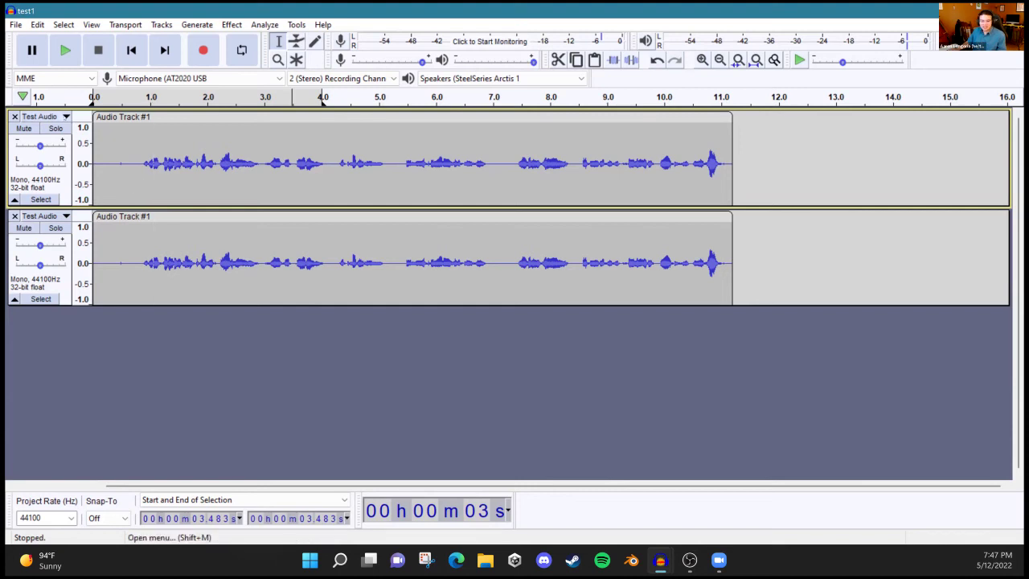
{"action": "key", "text": "ctrl+z"}
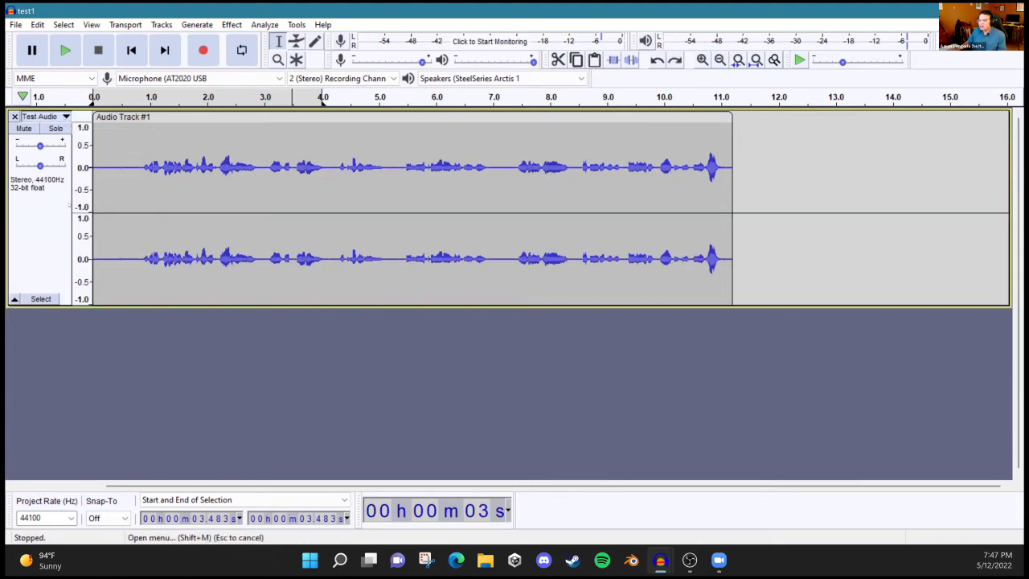
Step: Try the Instrument 2 wave color on the Test Audio track and undo it
{"action": "left_click", "coordinate": [57, 117]}
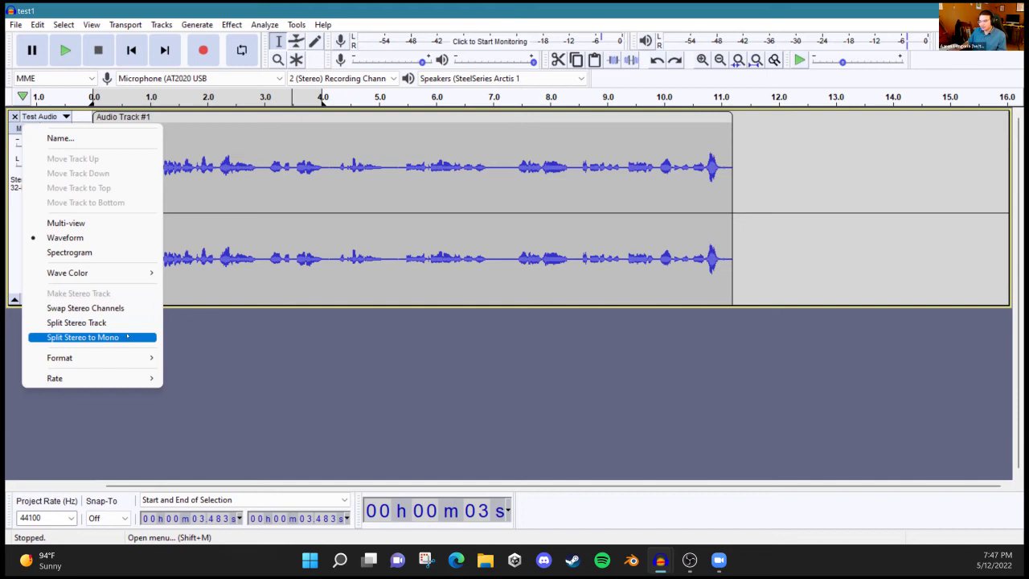
{"action": "mouse_move", "coordinate": [126, 279]}
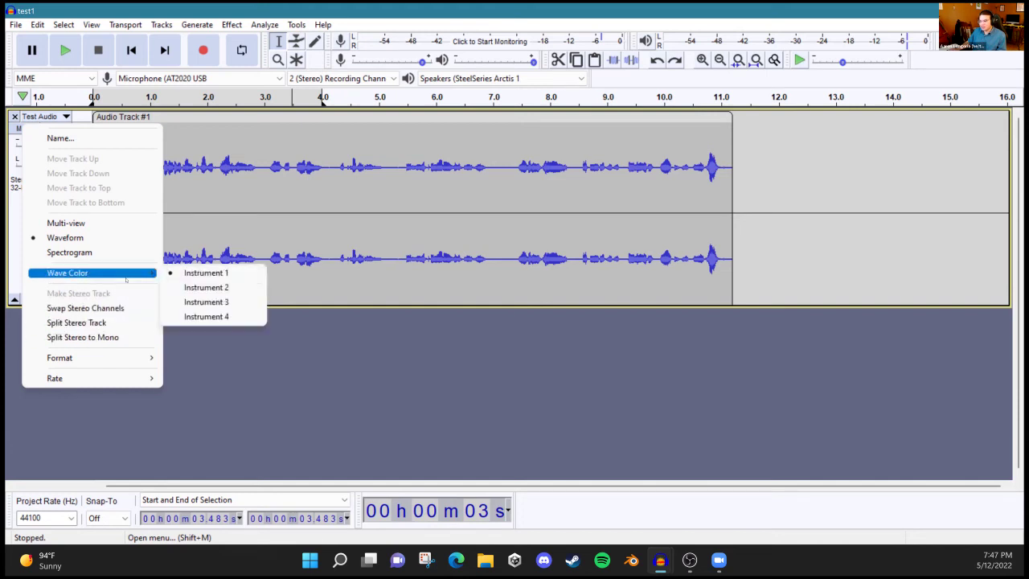
{"action": "left_click", "coordinate": [208, 291]}
{"action": "key", "text": "ctrl+z"}
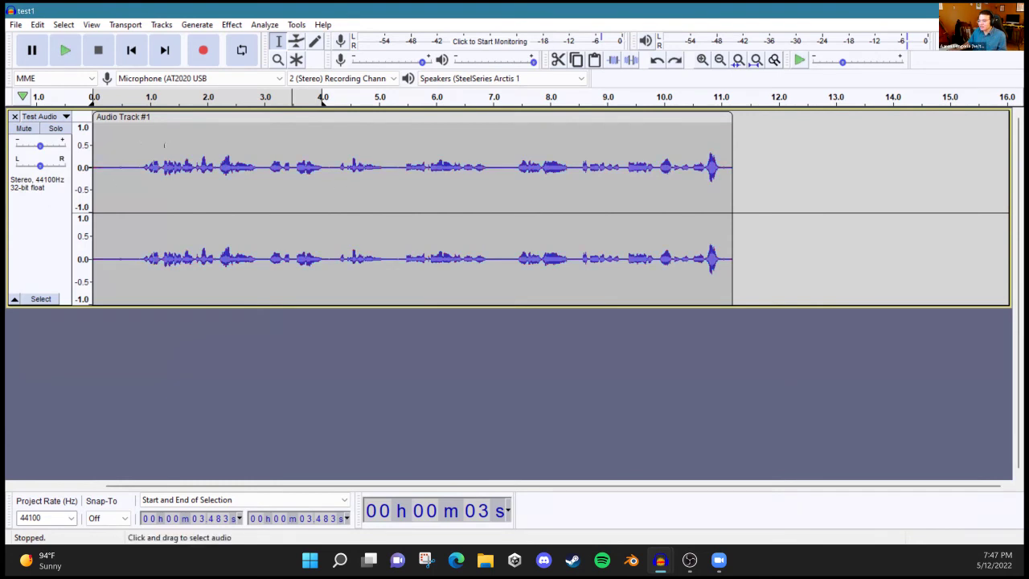
Step: Split Test Audio into separate left and right tracks and set the right track's wave color to Instrument 2
{"action": "left_click", "coordinate": [40, 116]}
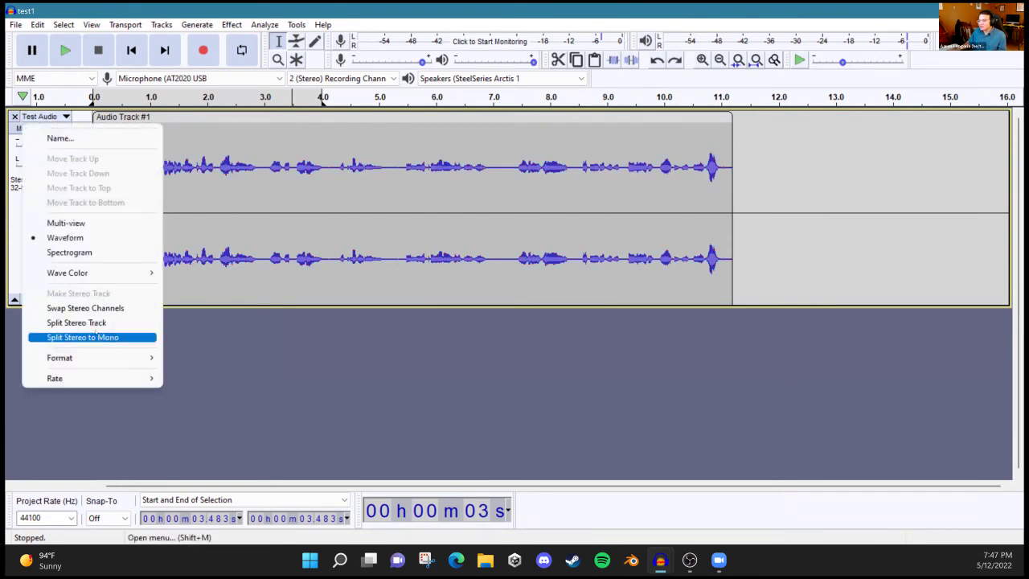
{"action": "left_click", "coordinate": [80, 322]}
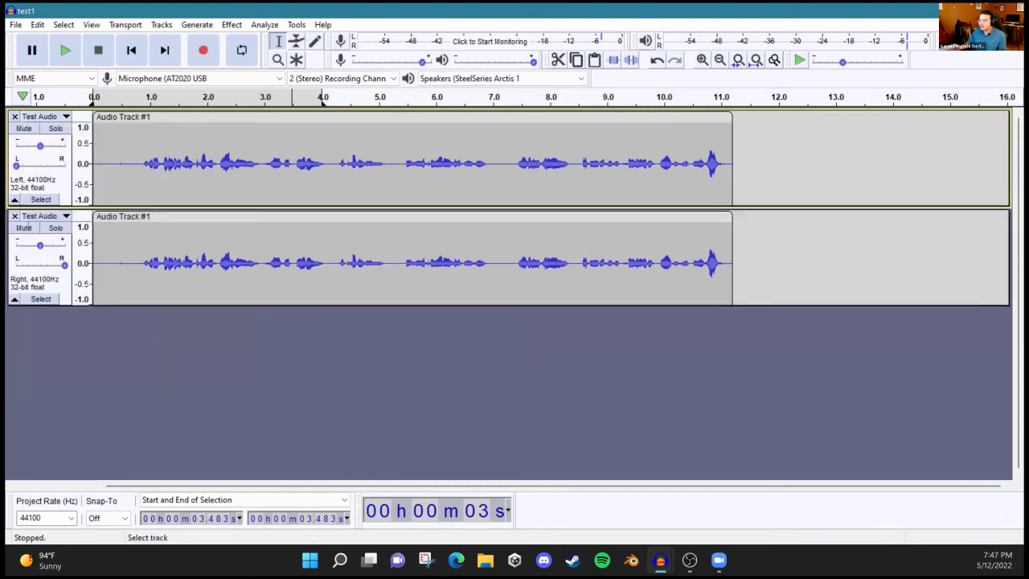
{"action": "left_click", "coordinate": [40, 217]}
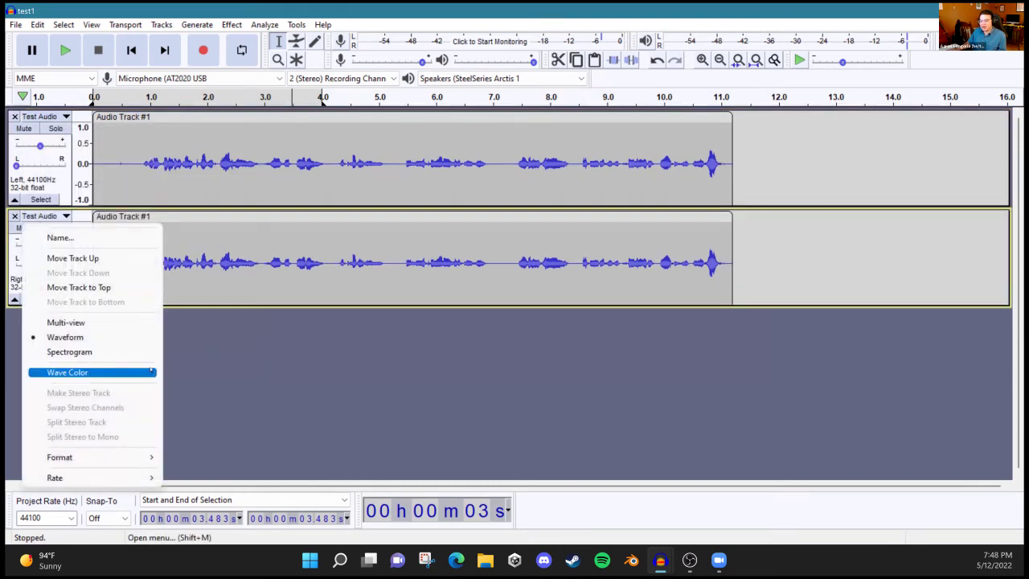
{"action": "mouse_move", "coordinate": [120, 373]}
{"action": "left_click", "coordinate": [199, 387]}
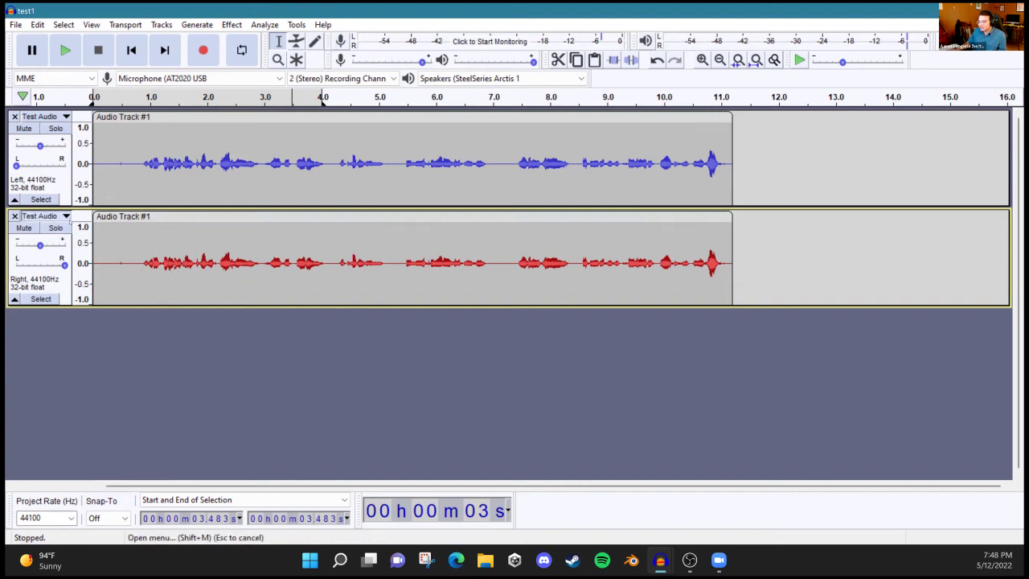
Step: Try the Instrument 1 wave color on the right track, and undo the changes back to the single stereo Test Audio track
{"action": "left_click", "coordinate": [68, 217]}
{"action": "mouse_move", "coordinate": [121, 372]}
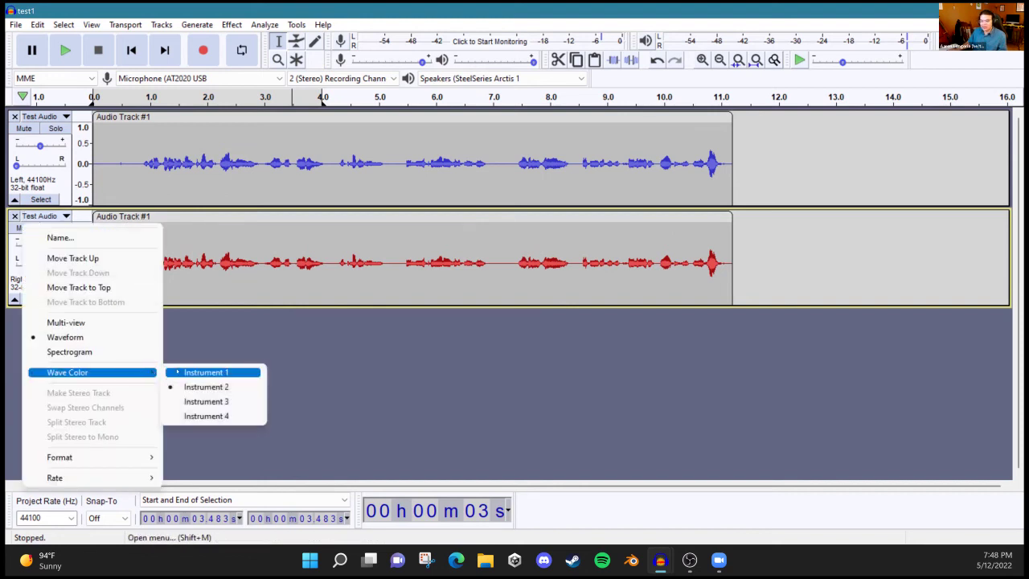
{"action": "left_click", "coordinate": [178, 372]}
{"action": "key", "text": "ctrl+z"}
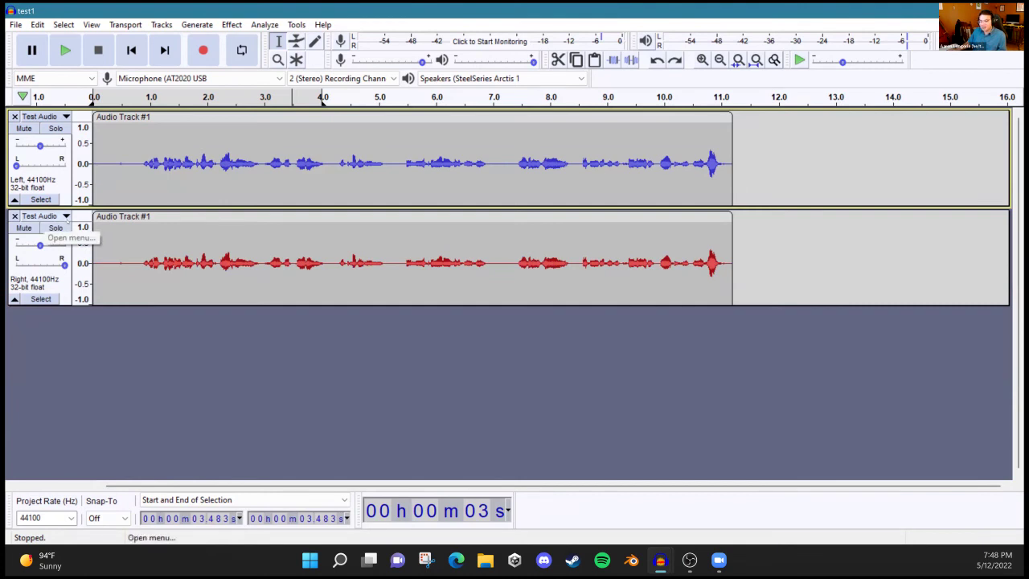
{"action": "left_click", "coordinate": [44, 216]}
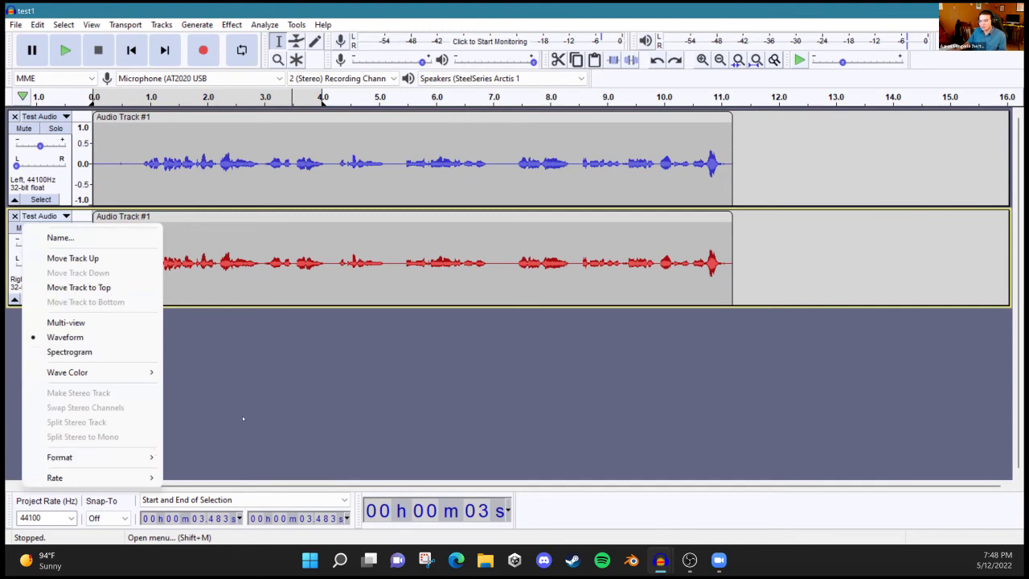
{"action": "key", "text": "Escape"}
{"action": "key", "text": "ctrl+z"}
{"action": "key", "text": "ctrl+z"}
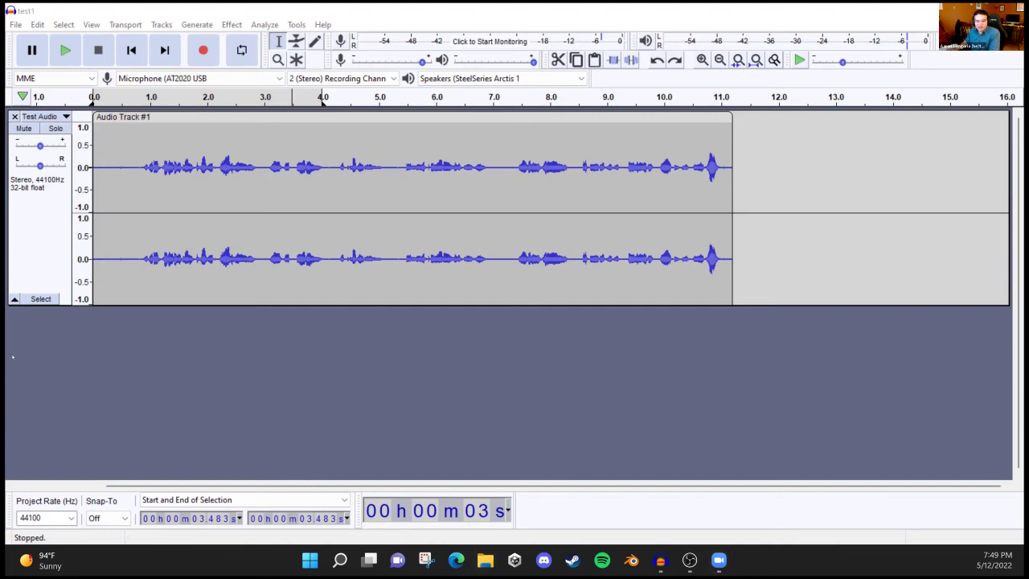
Step: Switch to File Explorer and open the Drafts folder inside Audacity Workshop on the Desktop
{"action": "key", "text": "super+e"}
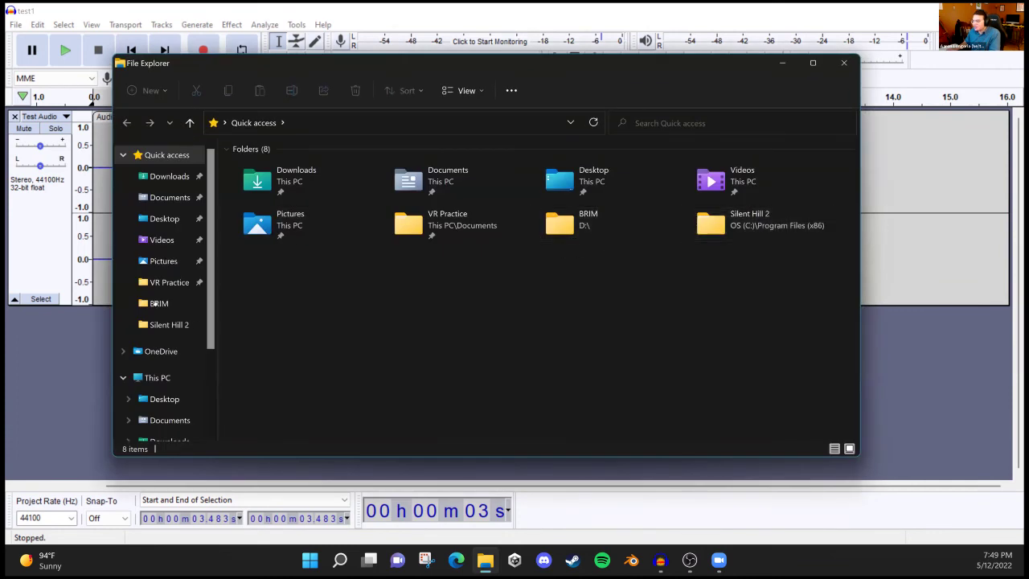
{"action": "left_click", "coordinate": [164, 217]}
{"action": "double_click", "coordinate": [267, 170]}
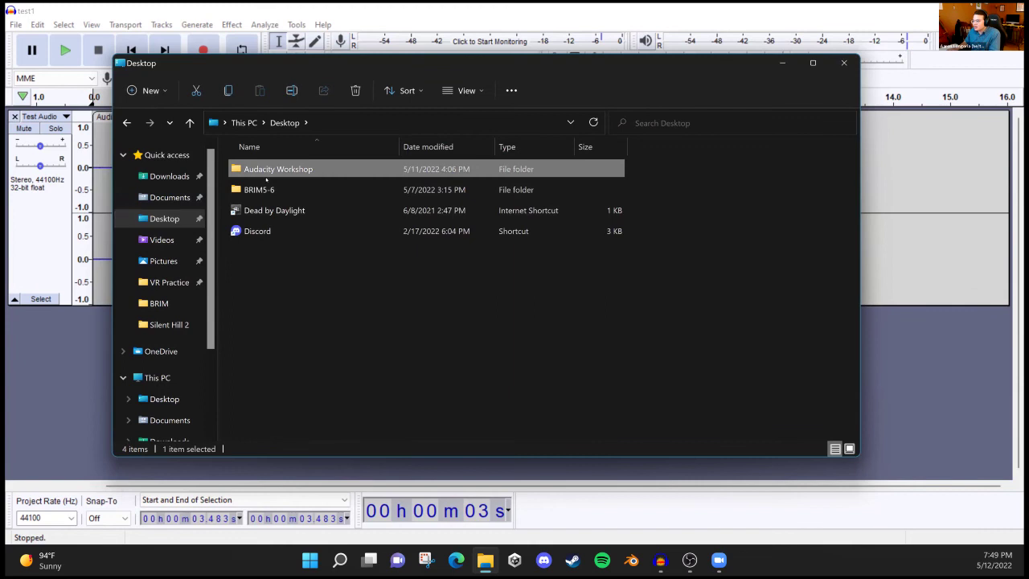
{"action": "double_click", "coordinate": [254, 170]}
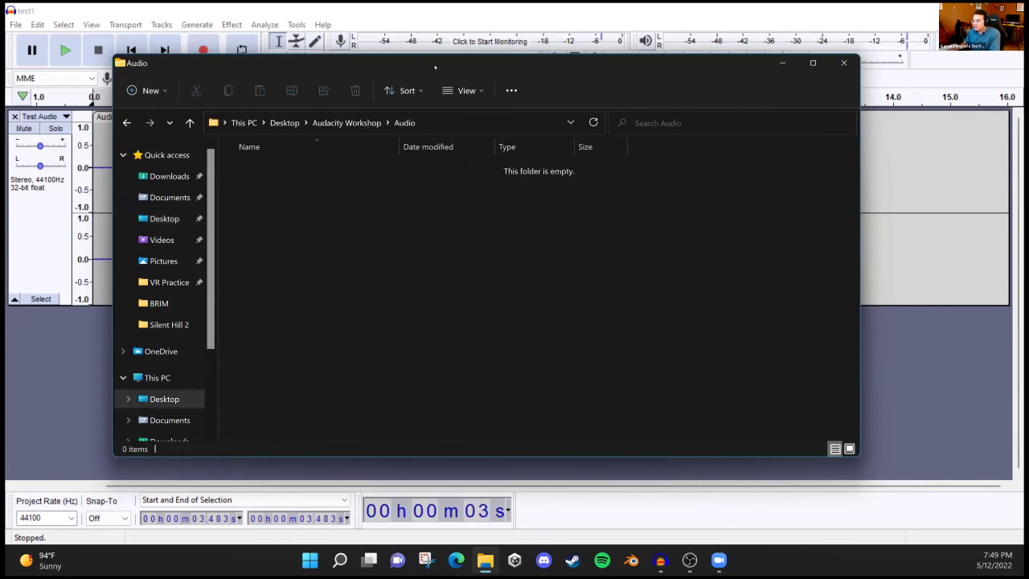
{"action": "left_click_drag", "start_coordinate": [397, 80], "coordinate": [392, 82]}
{"action": "left_click", "coordinate": [114, 160]}
{"action": "double_click", "coordinate": [249, 229]}
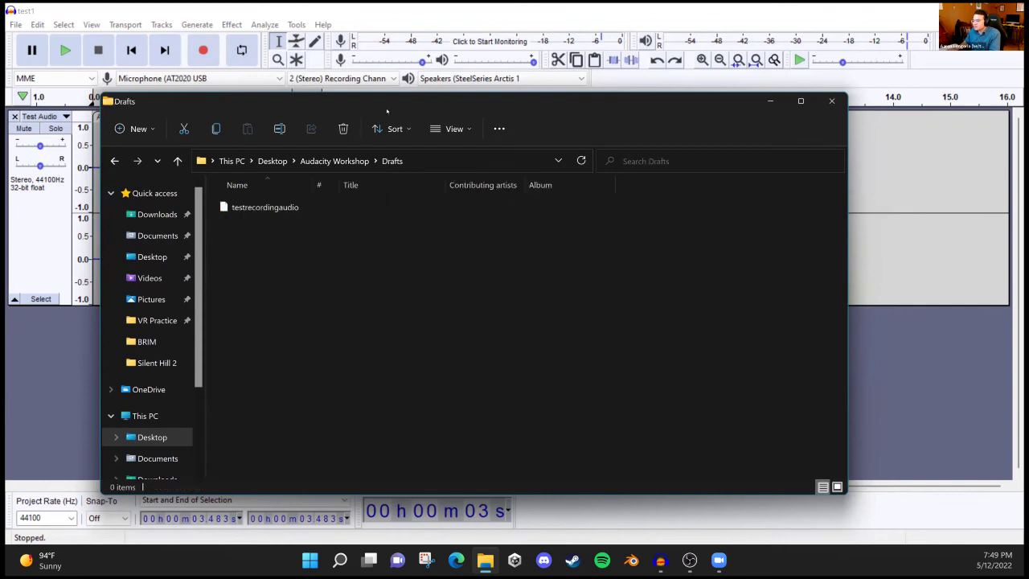
{"action": "left_click_drag", "start_coordinate": [514, 199], "coordinate": [132, 334]}
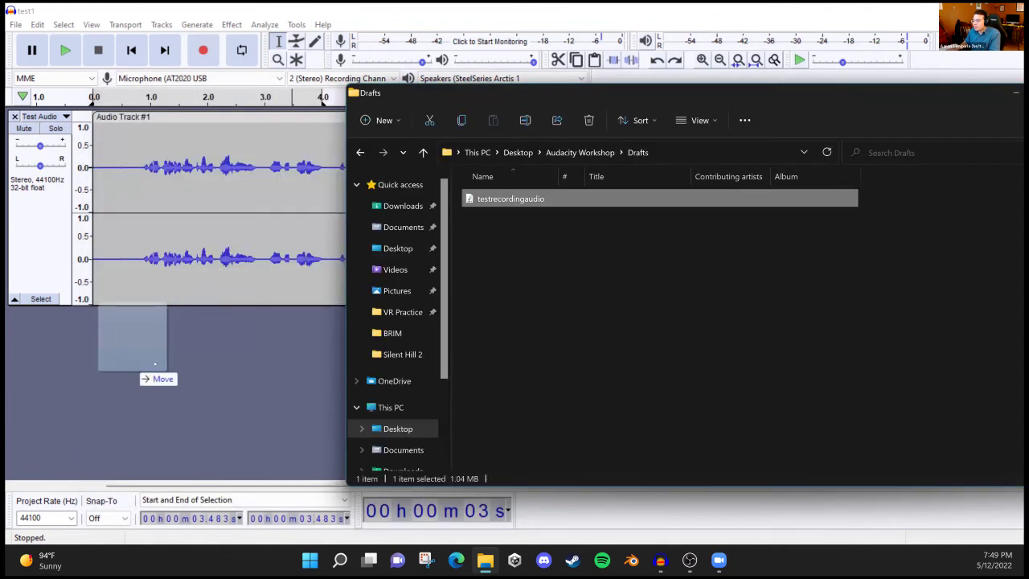
{"action": "left_click_drag", "start_coordinate": [515, 203], "coordinate": [492, 262]}
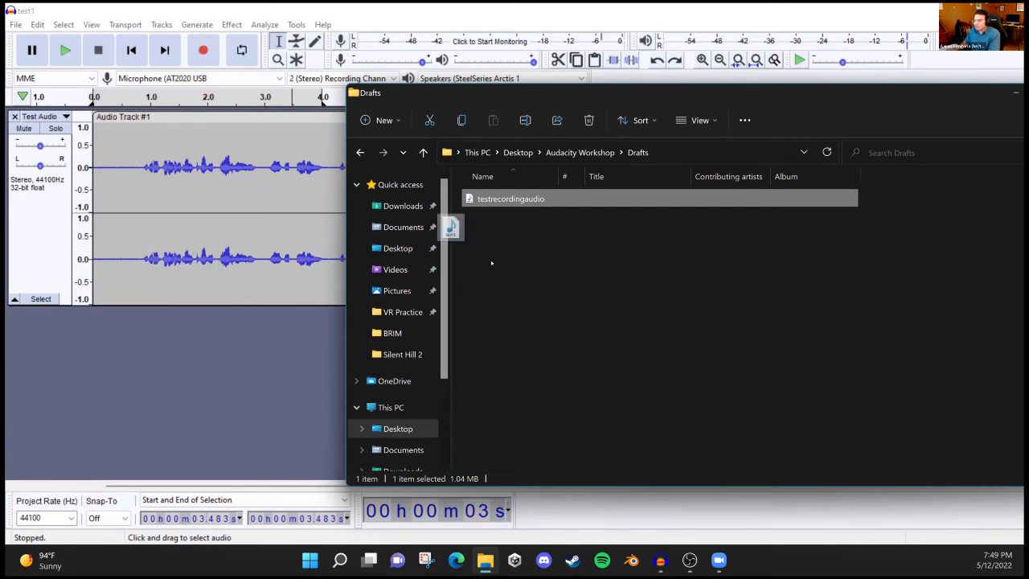
{"action": "left_click", "coordinate": [16, 25]}
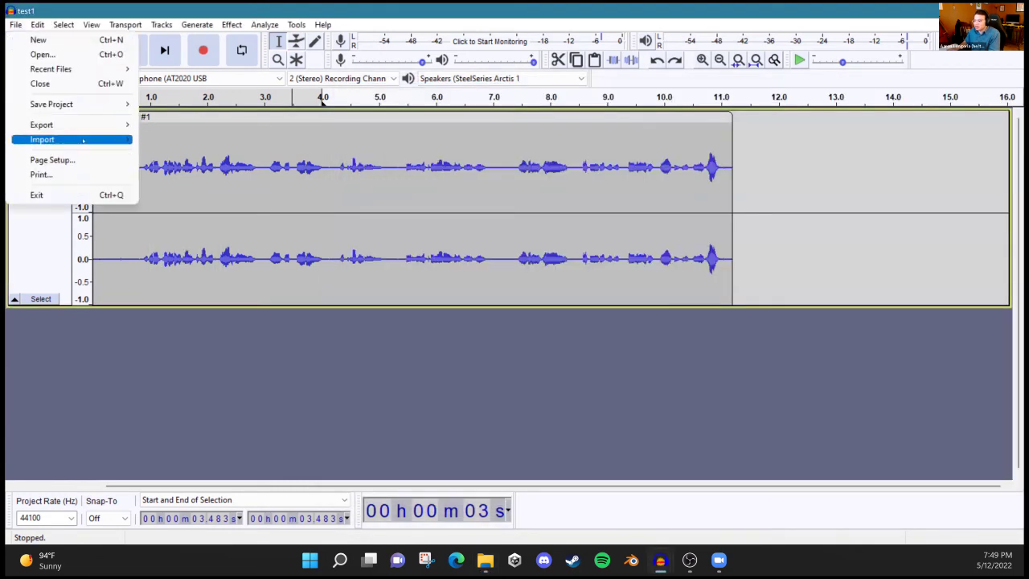
{"action": "mouse_move", "coordinate": [120, 139]}
{"action": "left_click", "coordinate": [215, 387]}
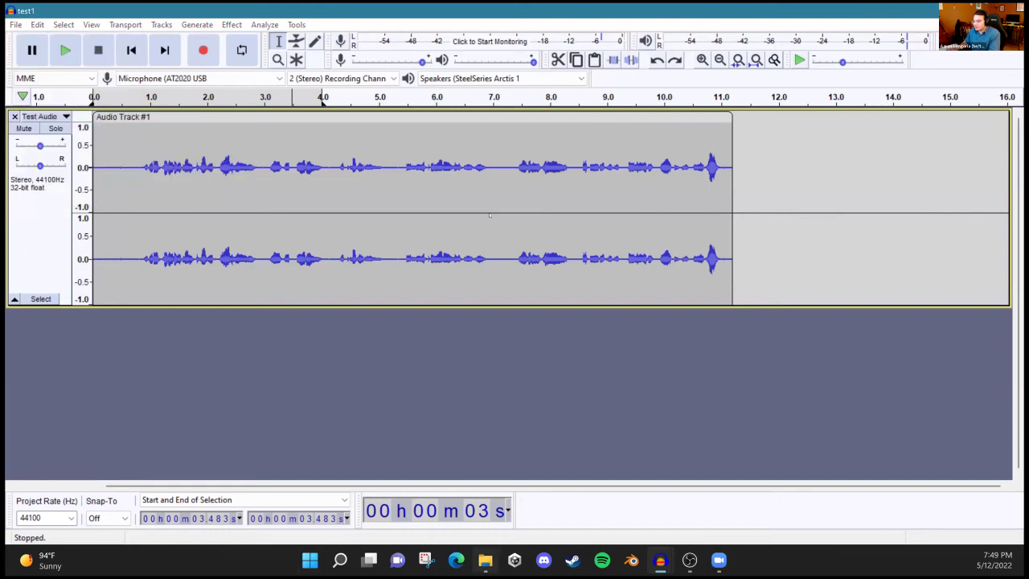
Step: Import testrecordingaudio from the Drafts folder into the Audacity project as a new track below Test Audio
{"action": "key", "text": "alt+Tab"}
{"action": "left_click_drag", "start_coordinate": [498, 199], "coordinate": [193, 387]}
{"action": "left_click", "coordinate": [246, 353]}
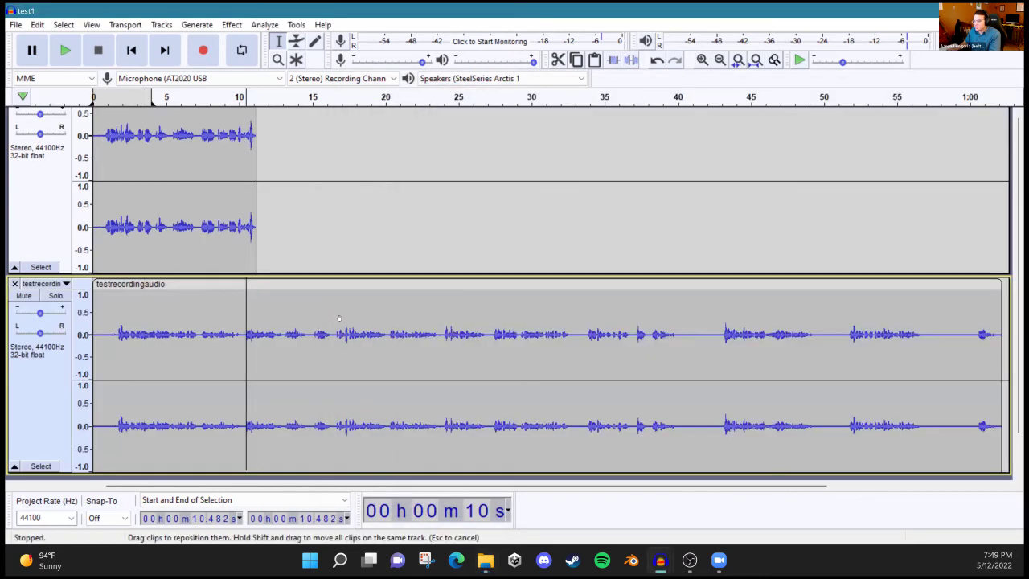
{"action": "scroll", "coordinate": [149, 266], "scroll_direction": "up", "scroll_amount": 1}
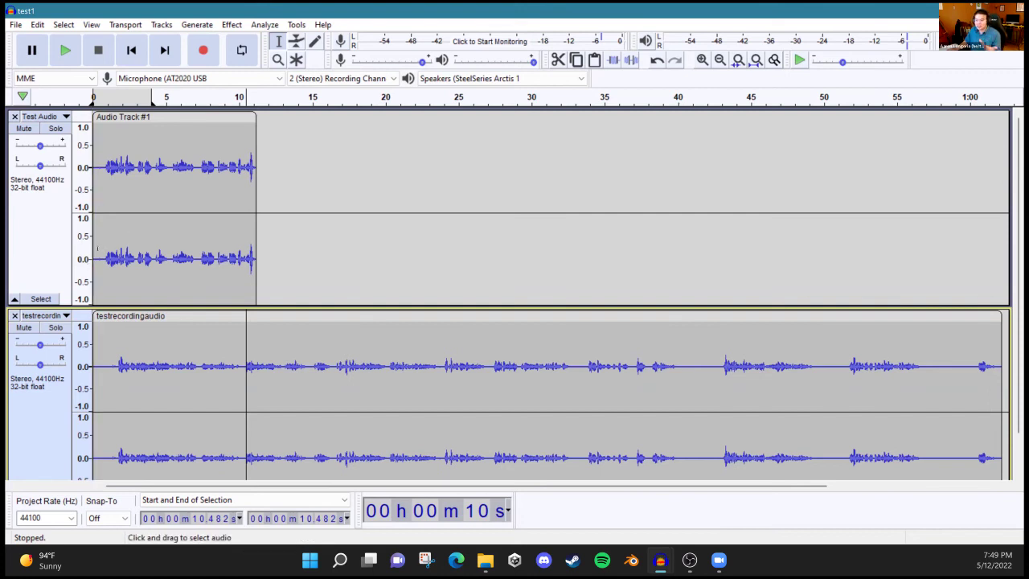
Step: Solo the Test Audio track
{"action": "mouse_move", "coordinate": [41, 146]}
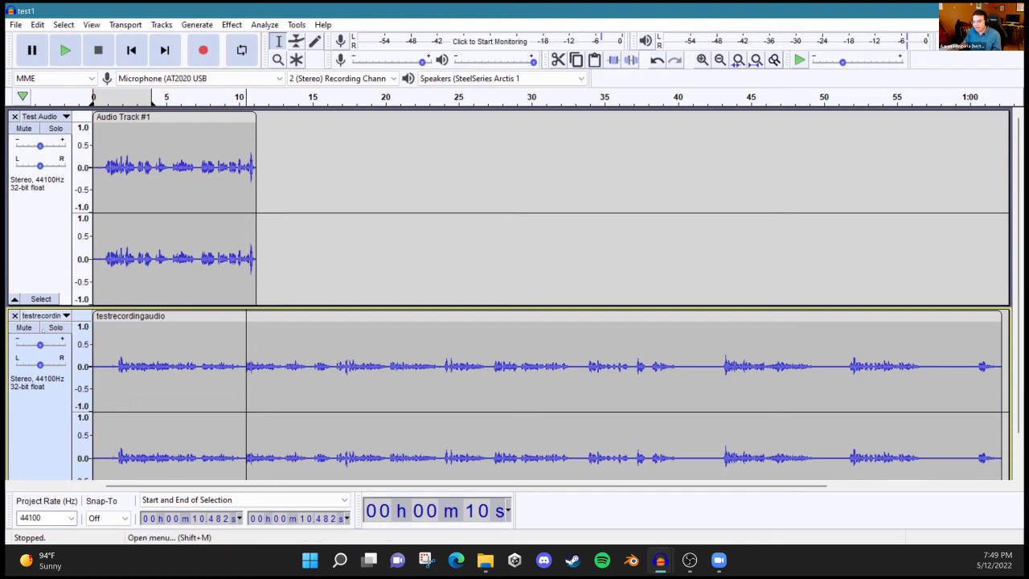
{"action": "mouse_move", "coordinate": [40, 345]}
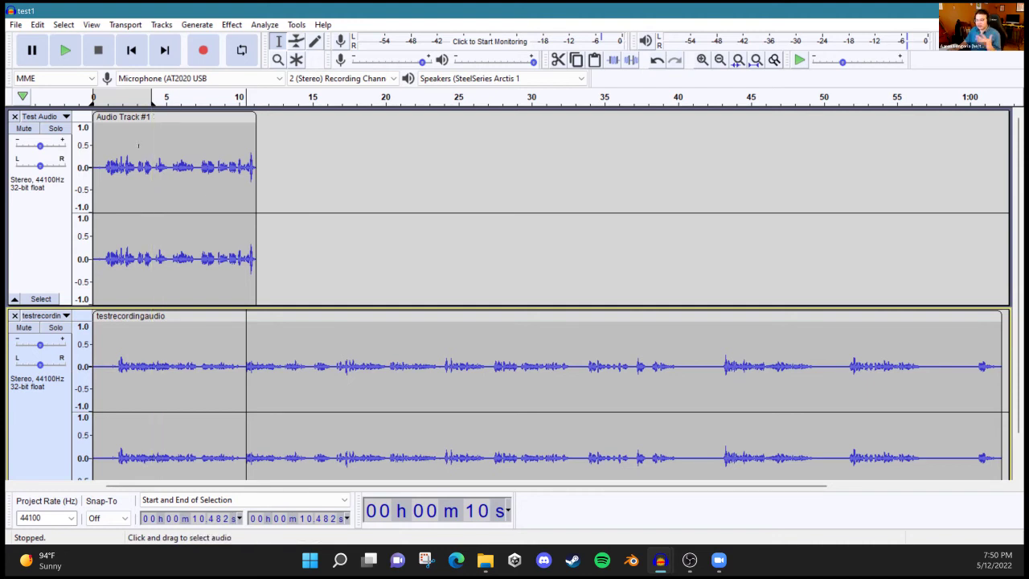
{"action": "left_click", "coordinate": [56, 128]}
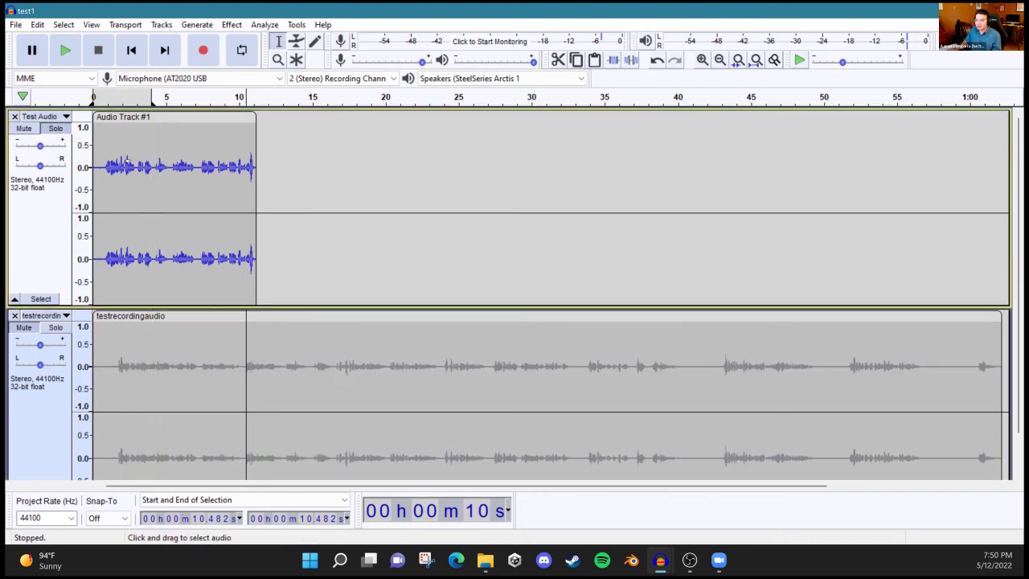
Step: Play the soloed Test Audio track from about 2.7 s and again from about 0.5 s, stopping playback each time
{"action": "left_click", "coordinate": [133, 173]}
{"action": "key", "text": "space"}
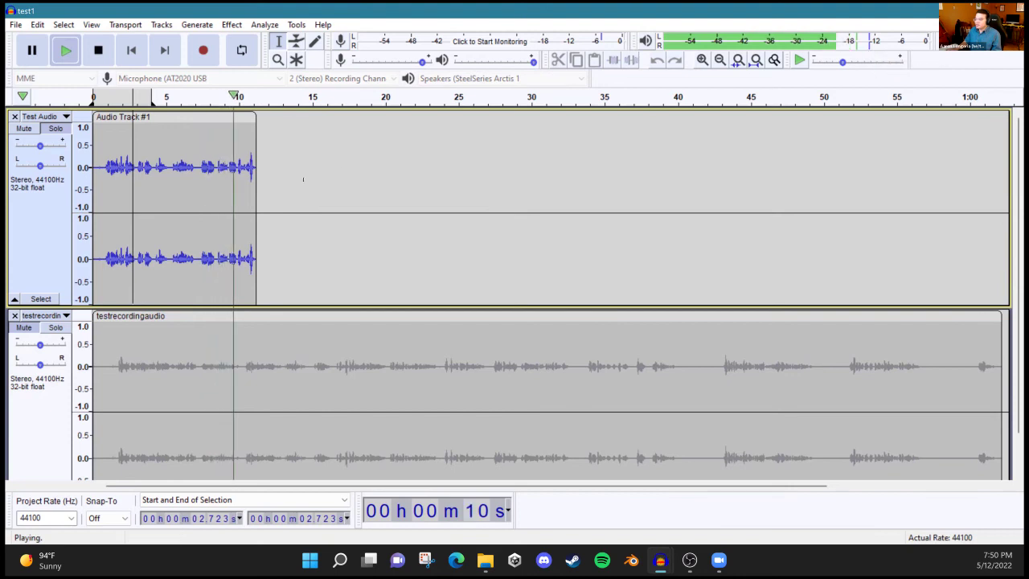
{"action": "key", "text": "space"}
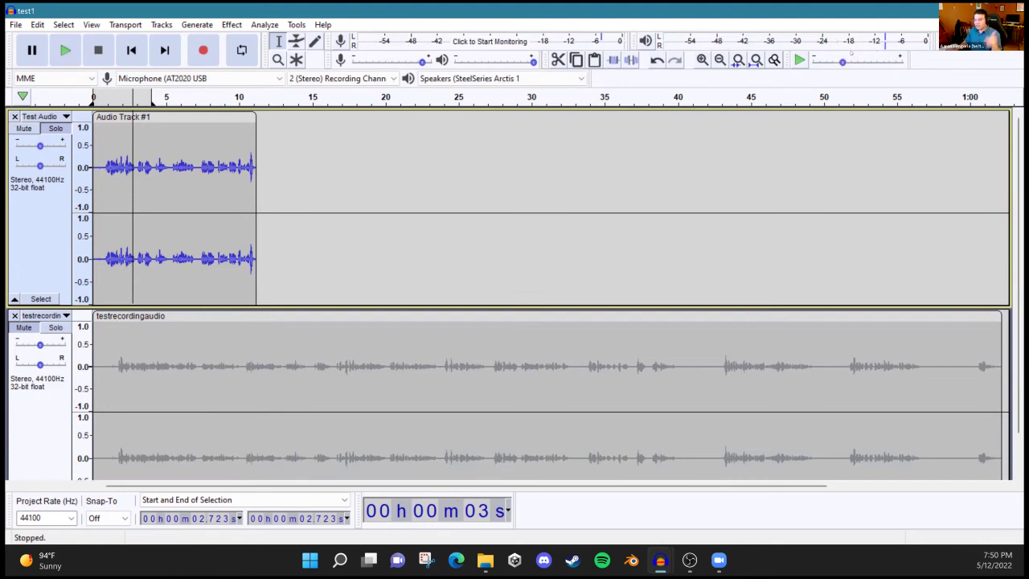
{"action": "left_click", "coordinate": [99, 165]}
{"action": "key", "text": "space"}
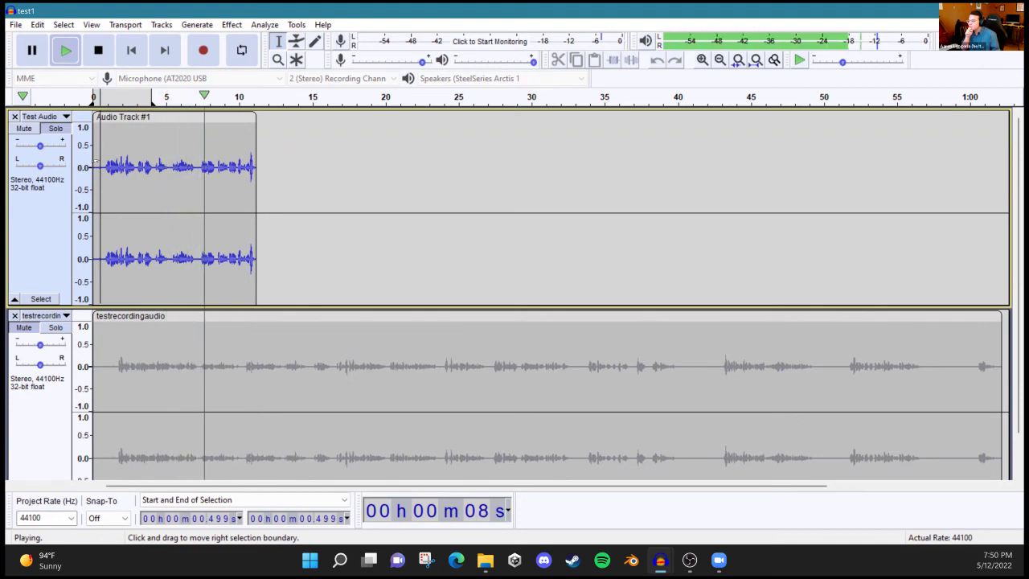
{"action": "key", "text": "space"}
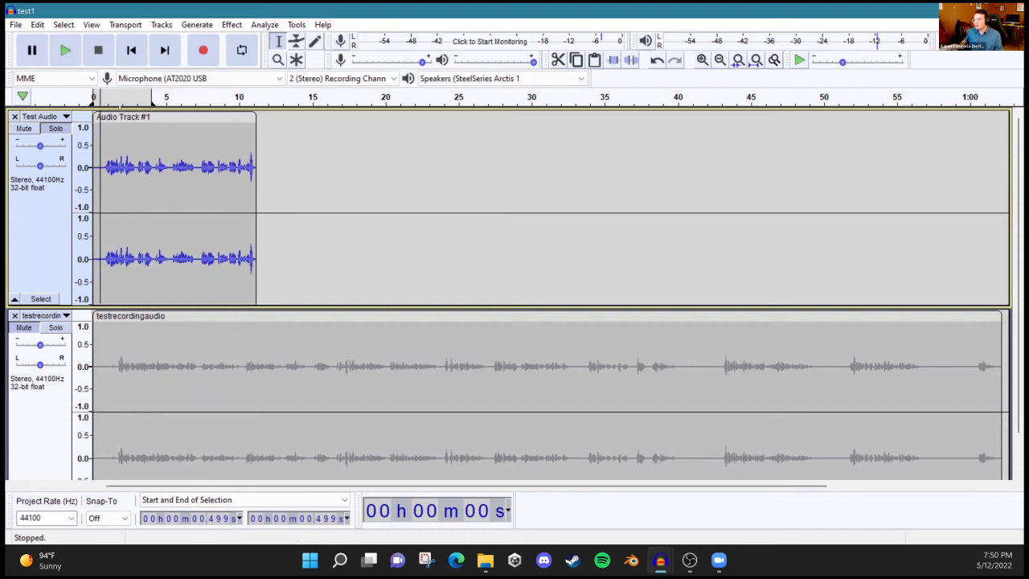
Step: Switch the solo from Test Audio to the testrecordingaudio track, and play it from about 1.8 s
{"action": "left_click", "coordinate": [55, 127]}
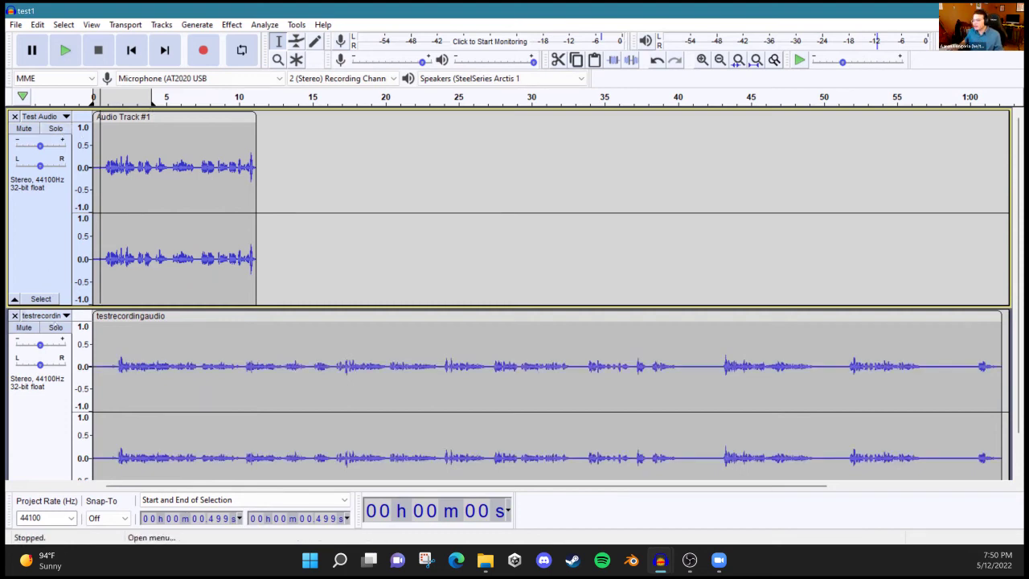
{"action": "left_click", "coordinate": [55, 327]}
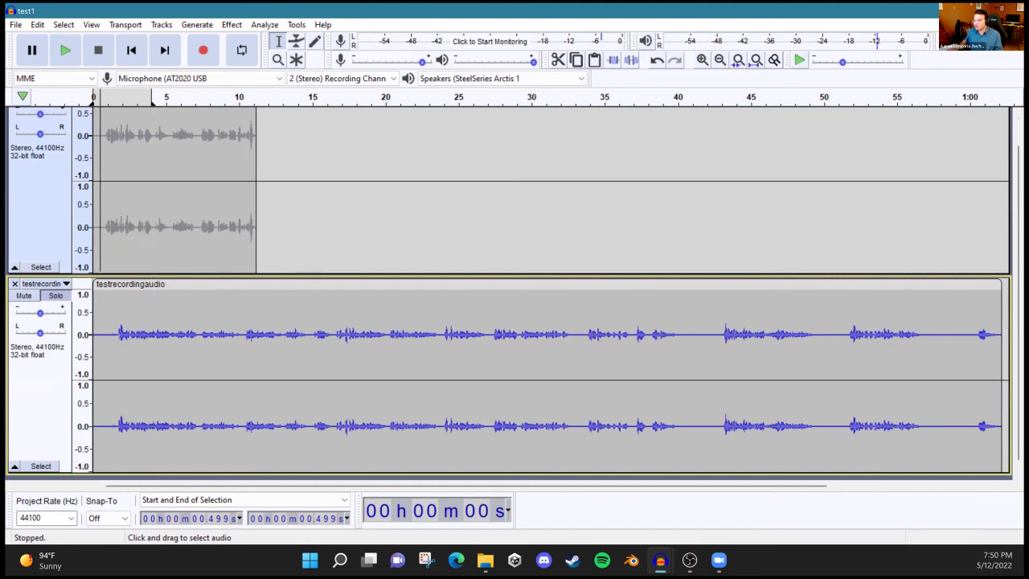
{"action": "left_click", "coordinate": [119, 337]}
{"action": "key", "text": "space"}
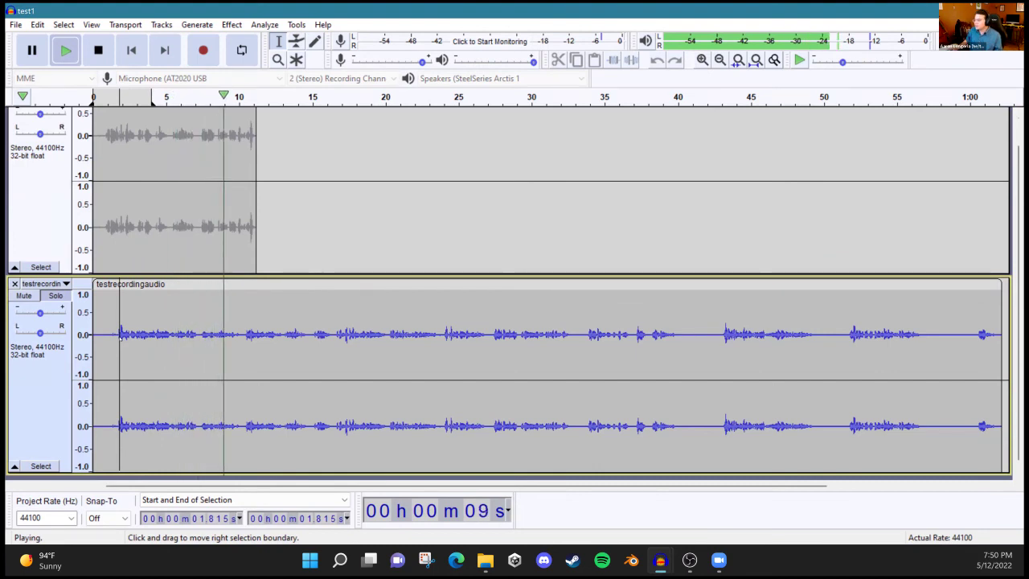
{"action": "key", "text": "space"}
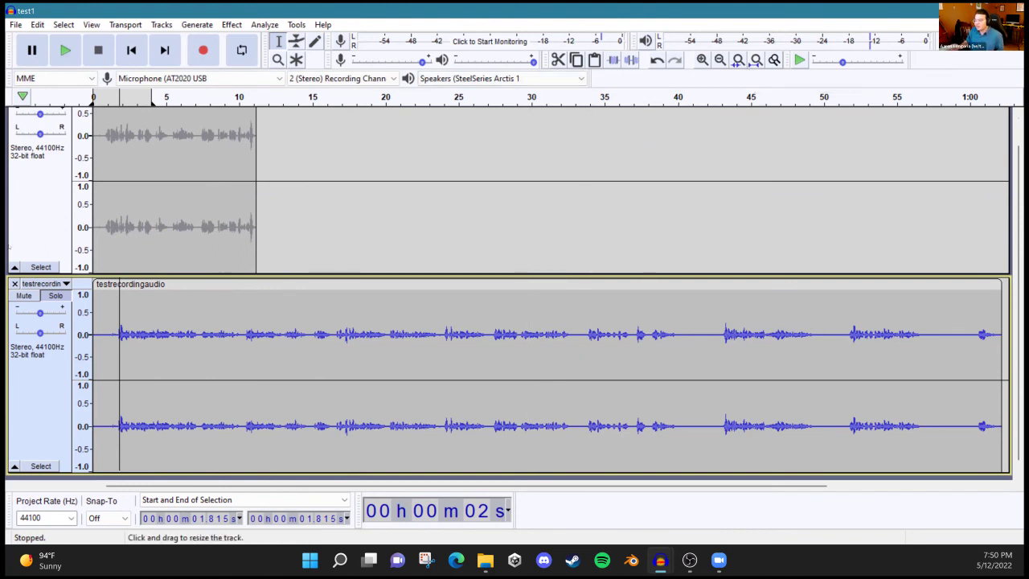
Step: Raise the testrecordingaudio track's gain to +5.0 dB while listening to it from about 5.5 s, and stop playback
{"action": "mouse_move", "coordinate": [40, 313]}
{"action": "left_click_drag", "start_coordinate": [40, 313], "coordinate": [41, 312]}
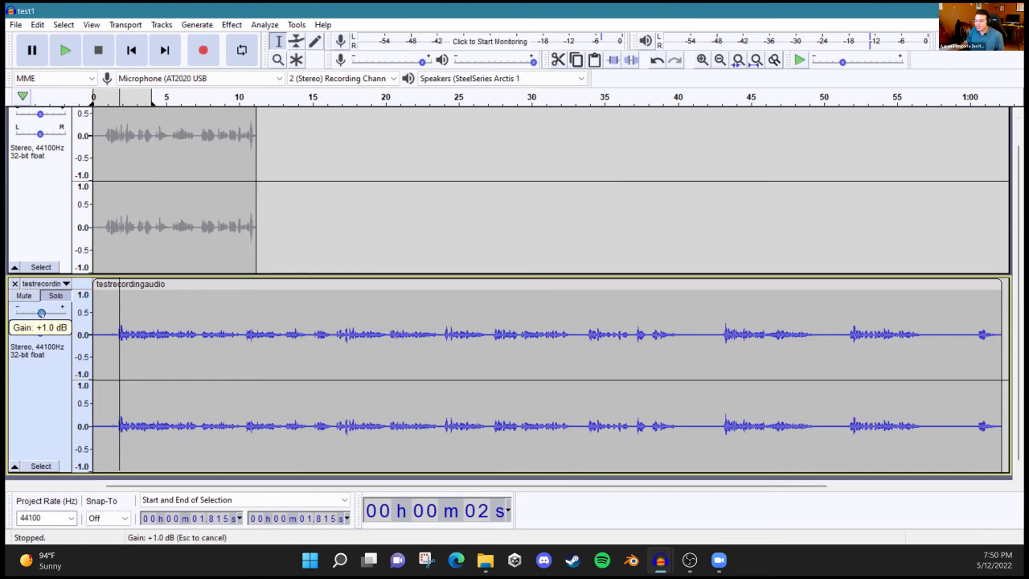
{"action": "left_click", "coordinate": [173, 330]}
{"action": "key", "text": "space"}
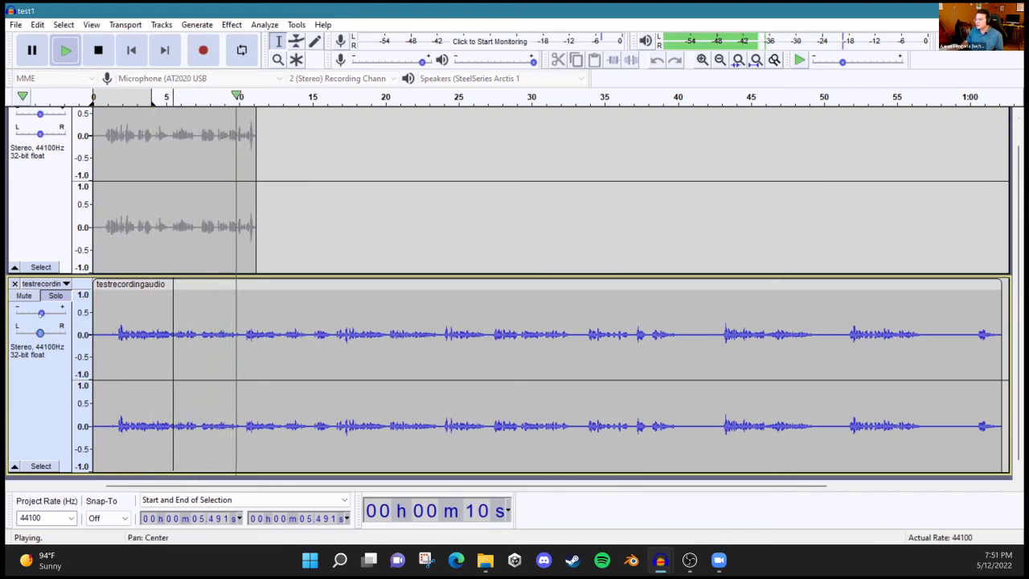
{"action": "left_click_drag", "start_coordinate": [41, 313], "coordinate": [44, 312]}
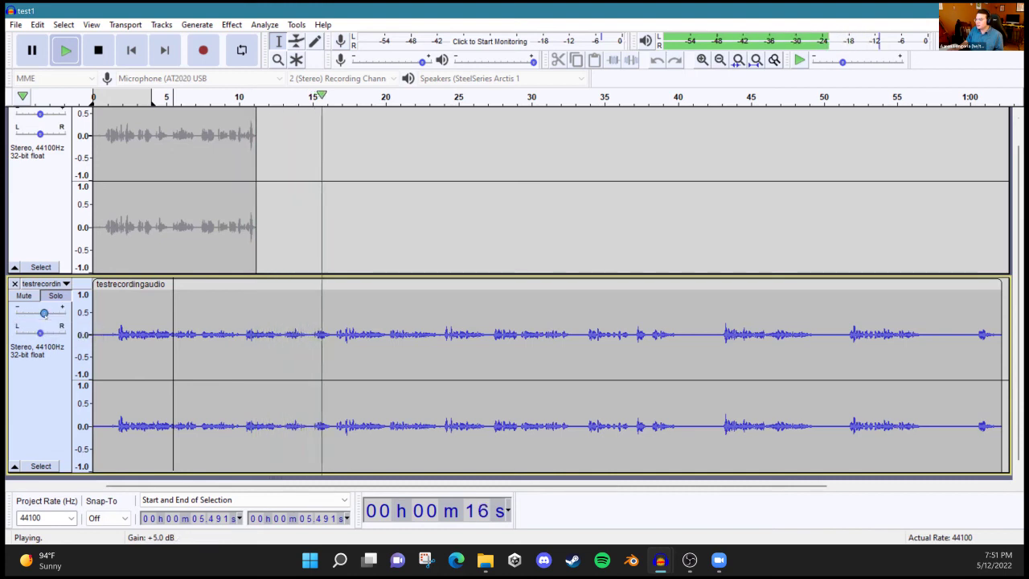
{"action": "key", "text": "space"}
Step: Remove the Test Audio track from the project
{"action": "scroll", "coordinate": [47, 314], "scroll_direction": "up", "scroll_amount": 2}
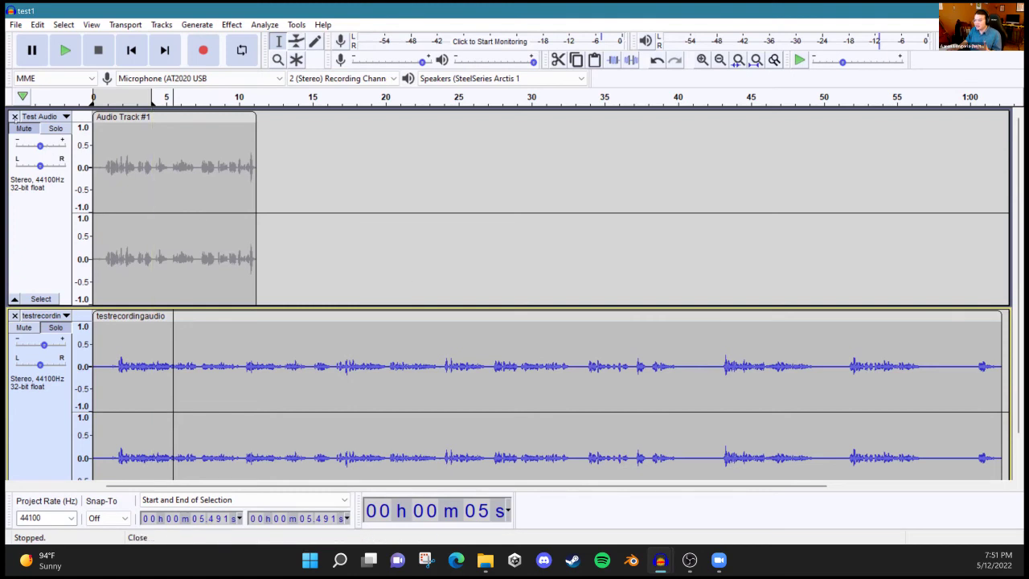
{"action": "left_click", "coordinate": [15, 117]}
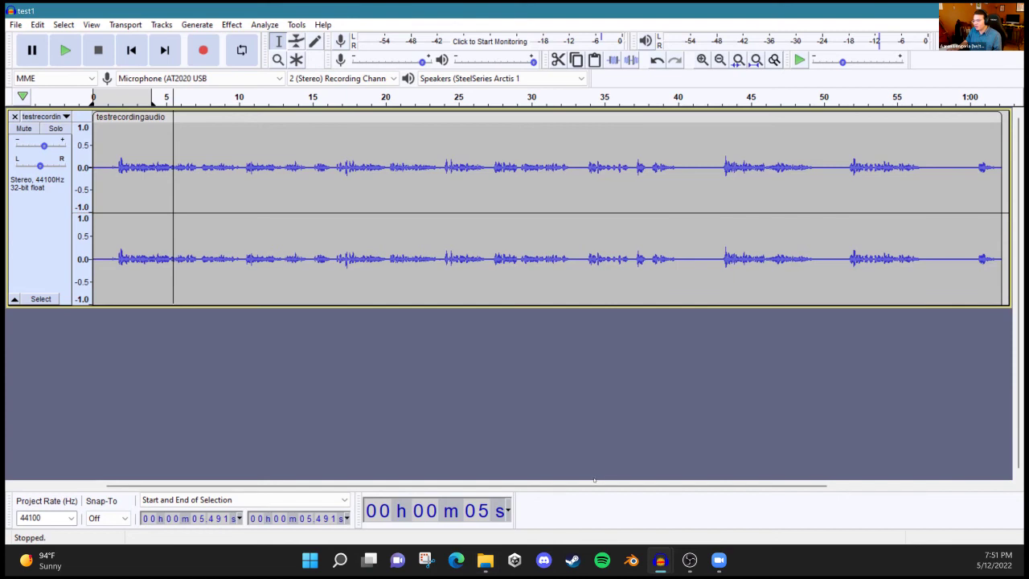
{"action": "left_click", "coordinate": [719, 560]}
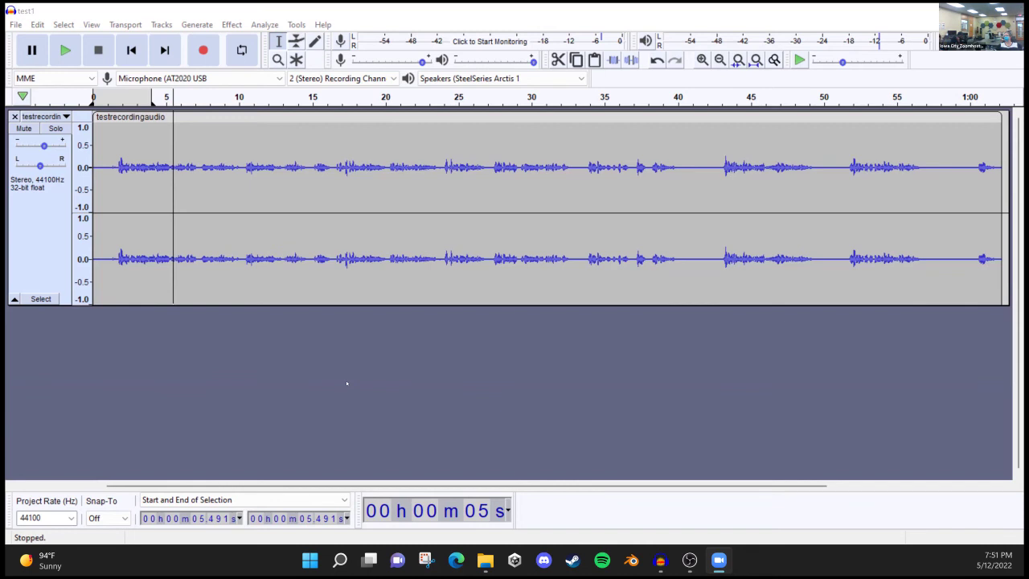
{"action": "left_click", "coordinate": [277, 382]}
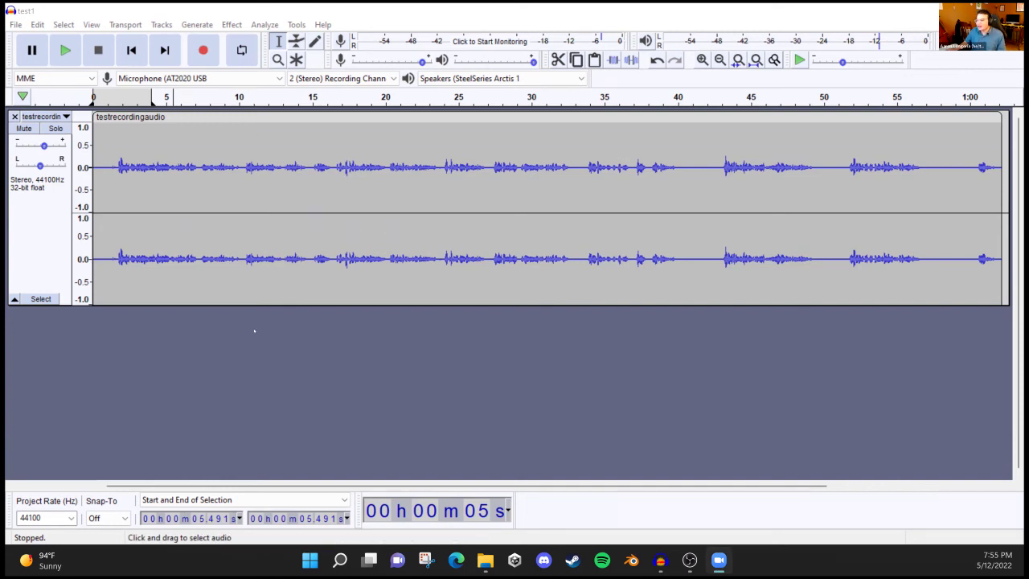
Step: Select the entire testrecordingaudio track
{"action": "left_click", "coordinate": [58, 201]}
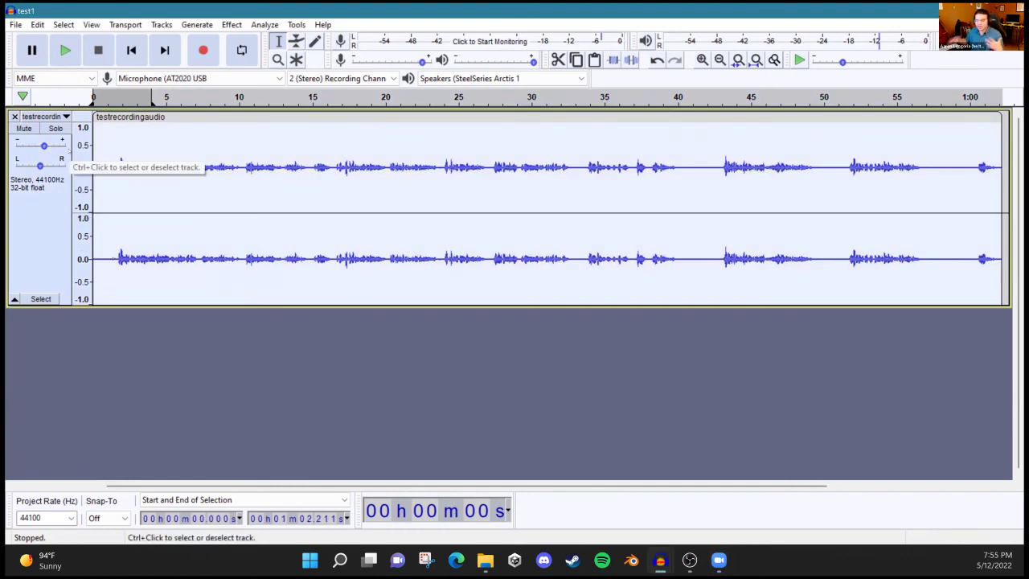
{"action": "left_click", "coordinate": [232, 25]}
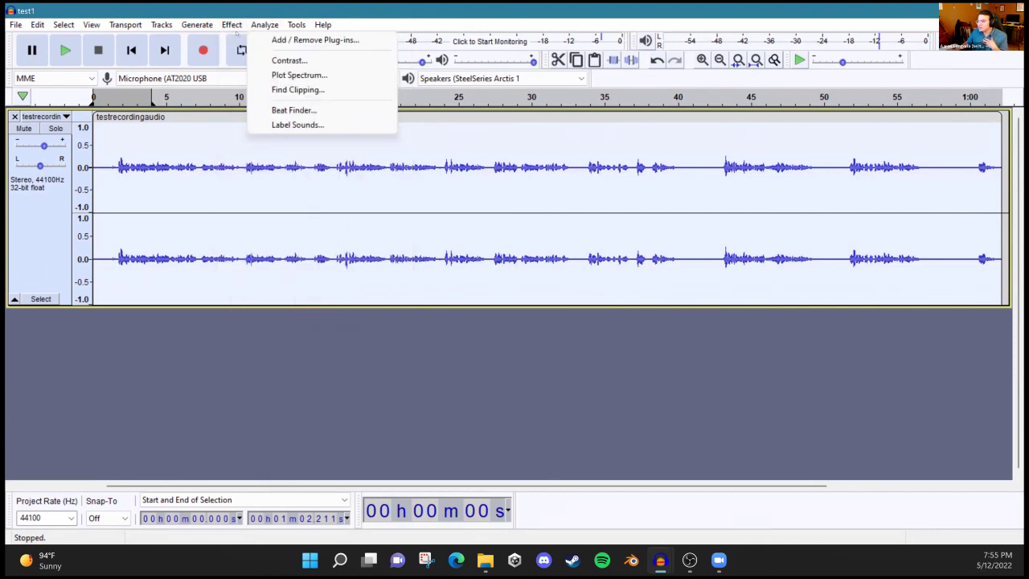
{"action": "left_click", "coordinate": [264, 24]}
{"action": "left_click", "coordinate": [232, 24]}
{"action": "mouse_move", "coordinate": [234, 39]}
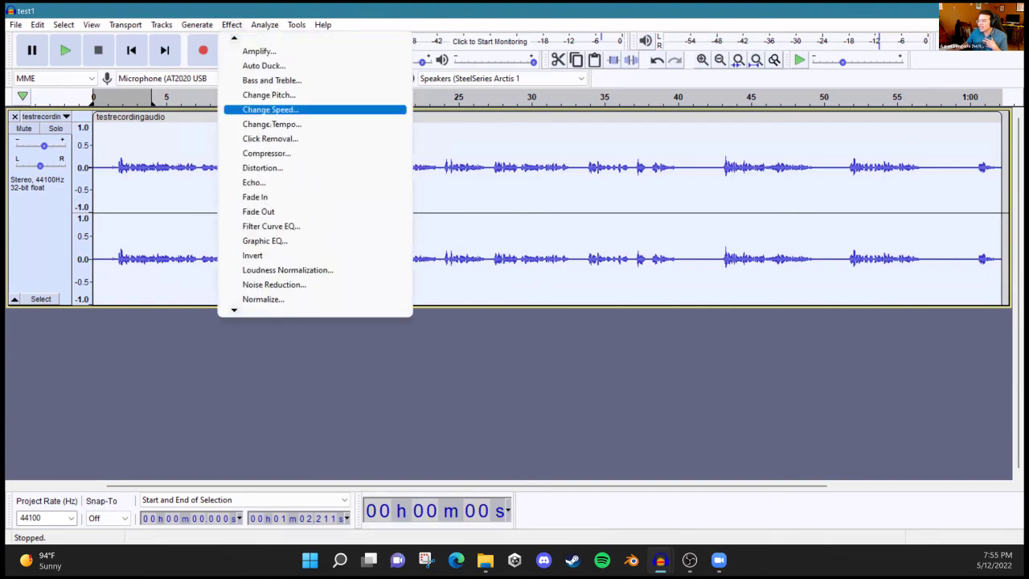
{"action": "left_click", "coordinate": [332, 126]}
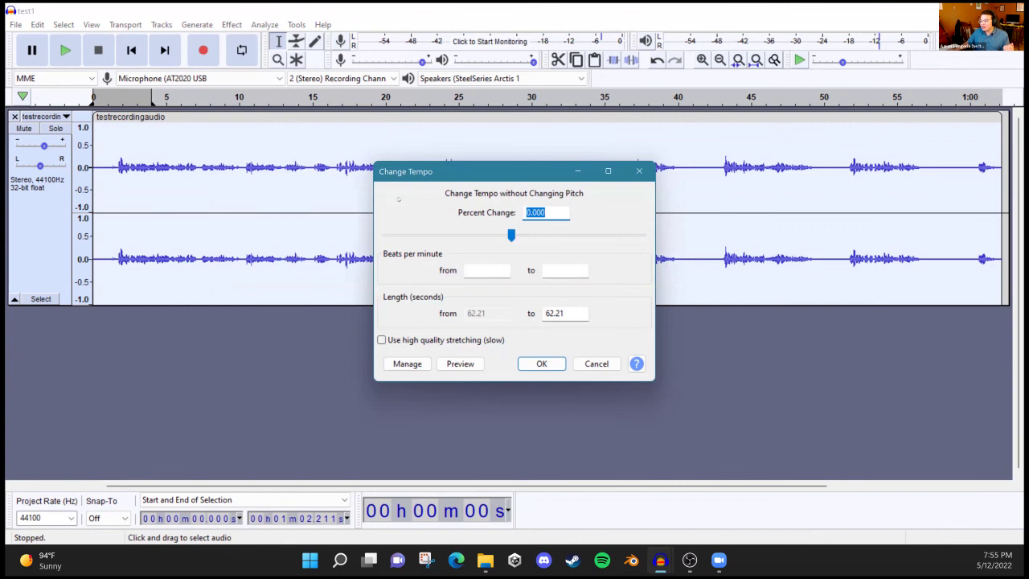
{"action": "left_click_drag", "start_coordinate": [434, 171], "coordinate": [364, 121]}
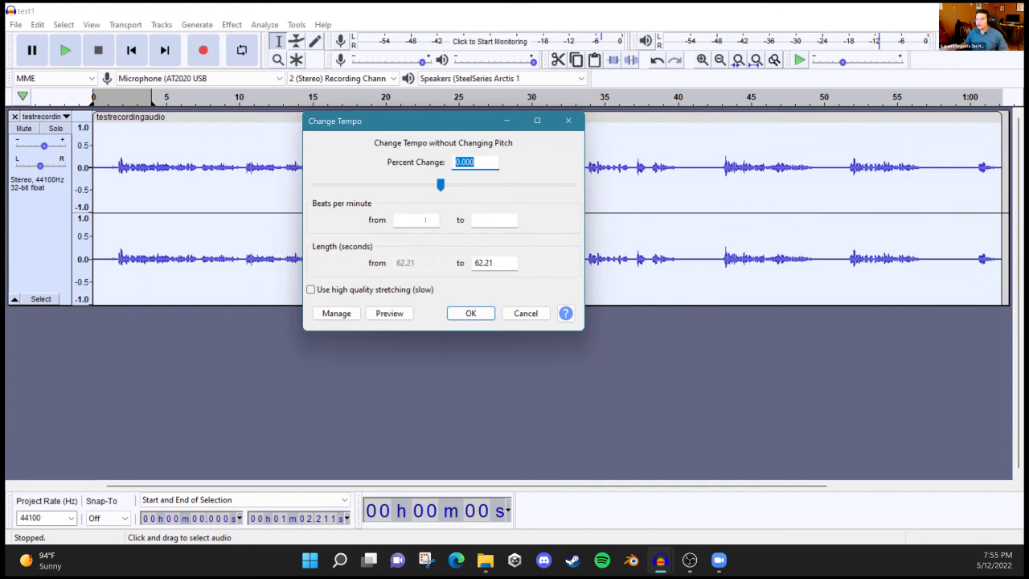
{"action": "left_click", "coordinate": [415, 219]}
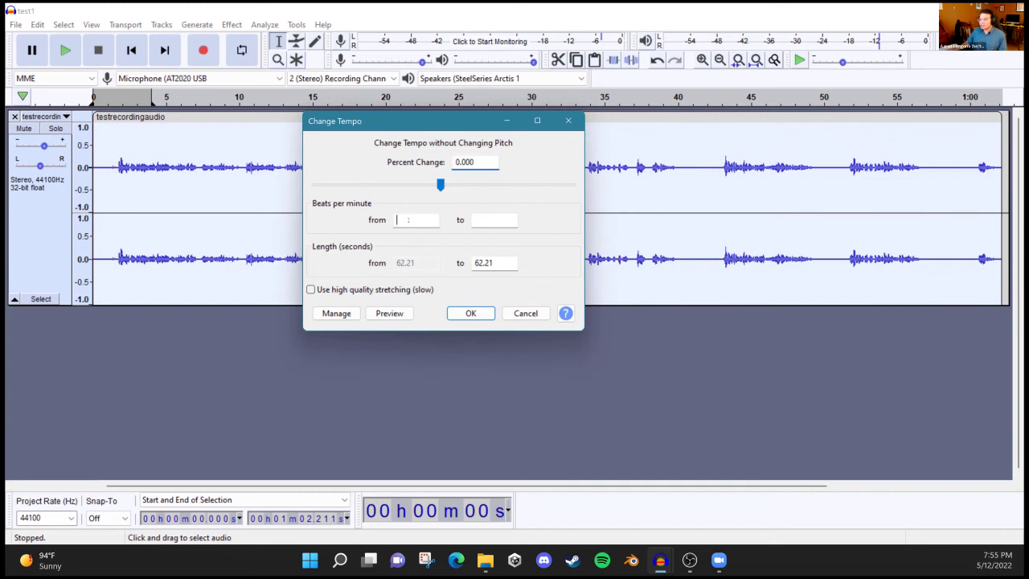
{"action": "left_click", "coordinate": [490, 219]}
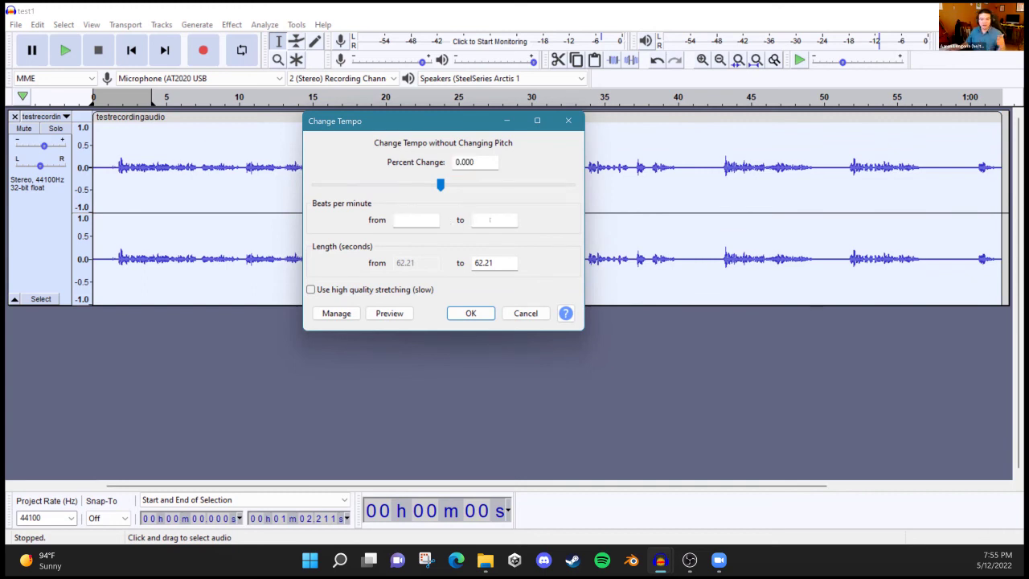
{"action": "left_click", "coordinate": [413, 227]}
{"action": "left_click", "coordinate": [499, 219]}
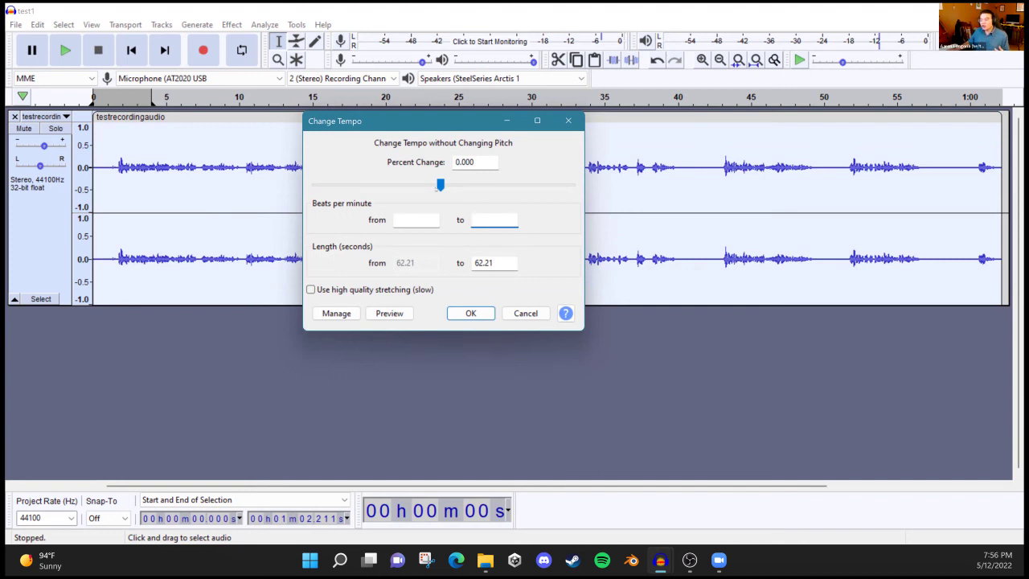
{"action": "left_click_drag", "start_coordinate": [436, 188], "coordinate": [429, 189]}
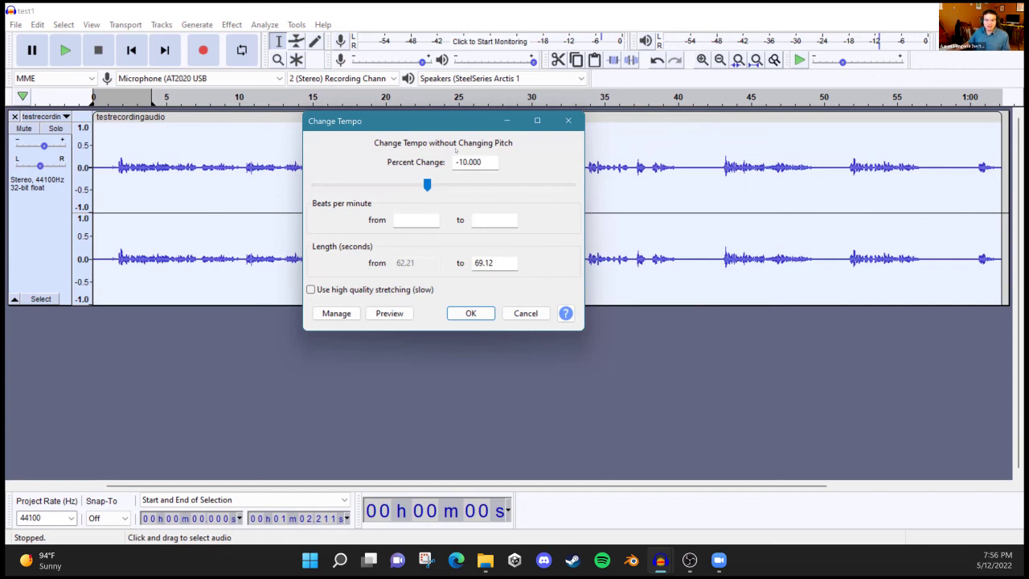
{"action": "left_click", "coordinate": [526, 313]}
Step: Apply the Change Speed effect to the whole testrecordingaudio track with a percent change of 10
{"action": "left_click", "coordinate": [231, 24]}
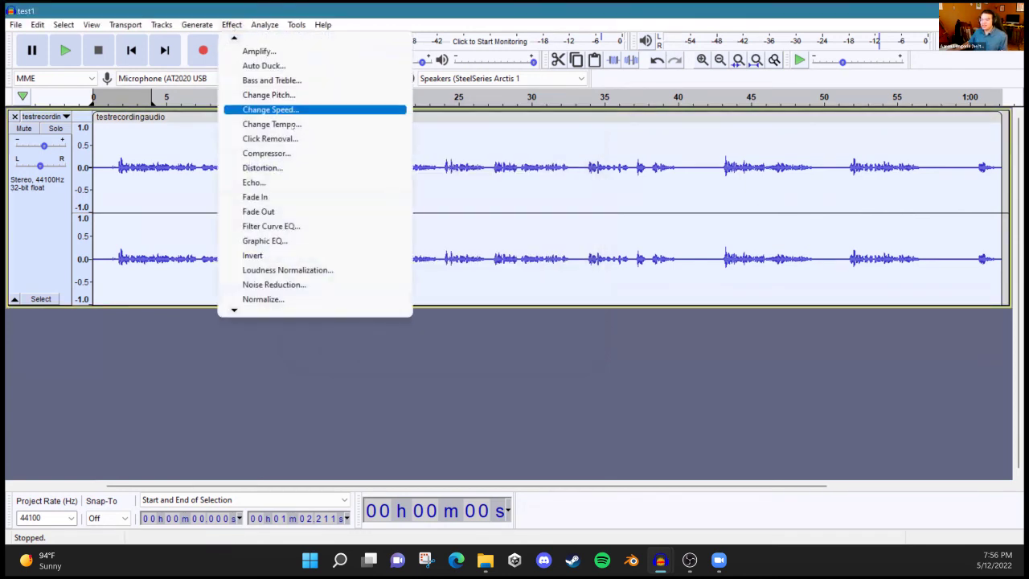
{"action": "left_click", "coordinate": [270, 109]}
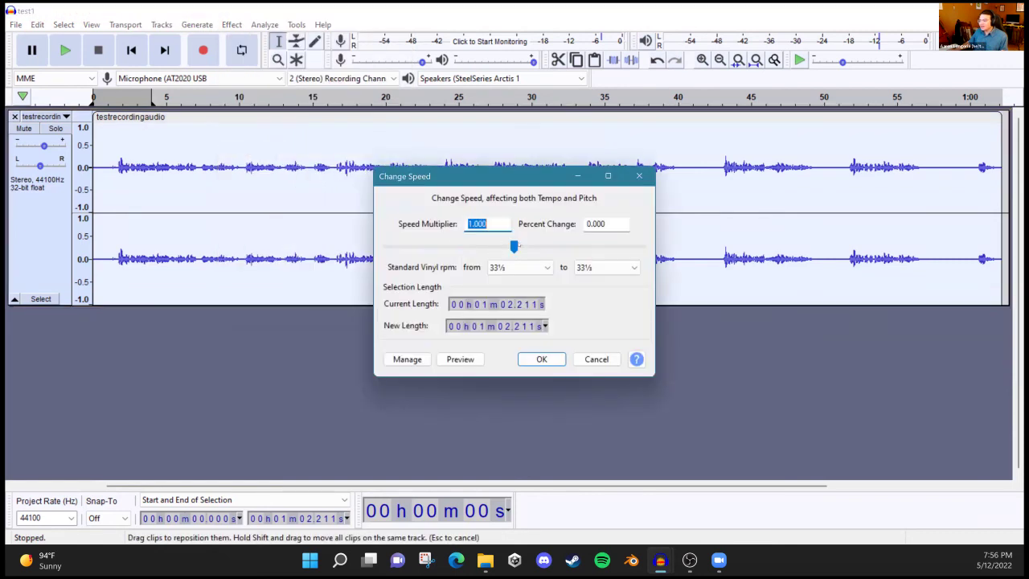
{"action": "left_click", "coordinate": [599, 234]}
{"action": "double_click", "coordinate": [601, 221]}
{"action": "type", "text": "10"}
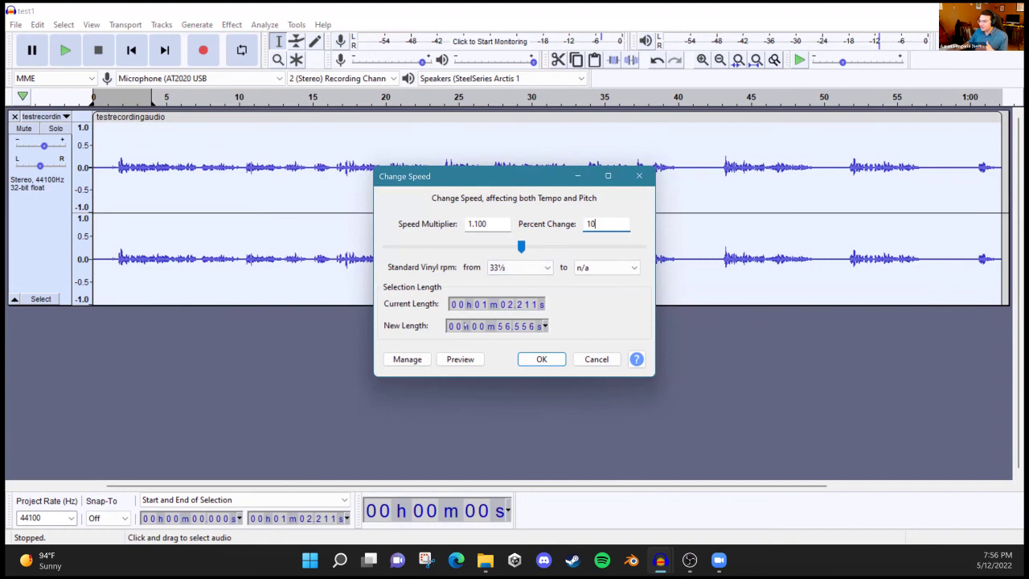
{"action": "left_click", "coordinate": [536, 359]}
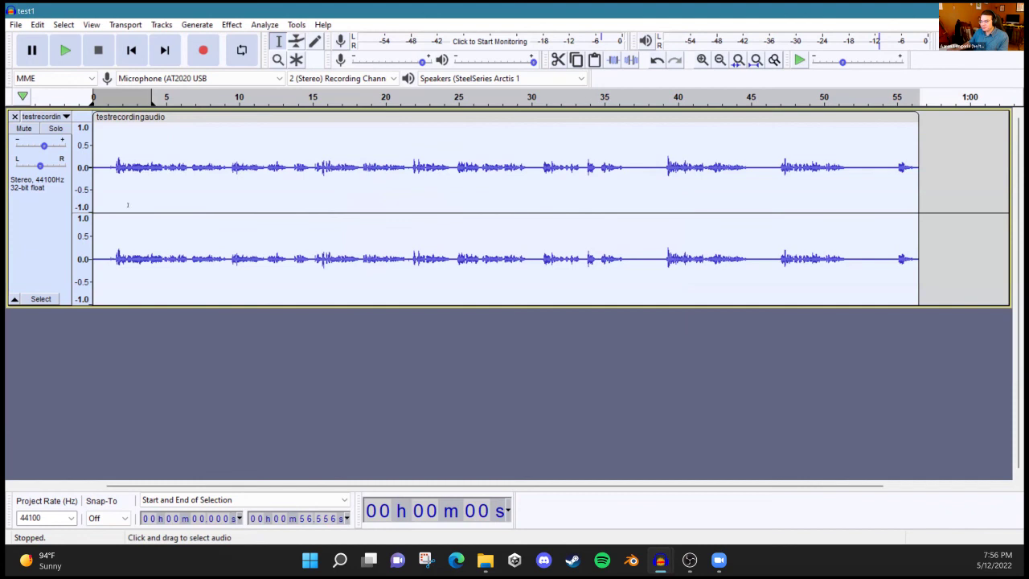
Step: Play the sped-up track from about 1 s, and undo the speed change
{"action": "left_click", "coordinate": [106, 198]}
{"action": "key", "text": "space"}
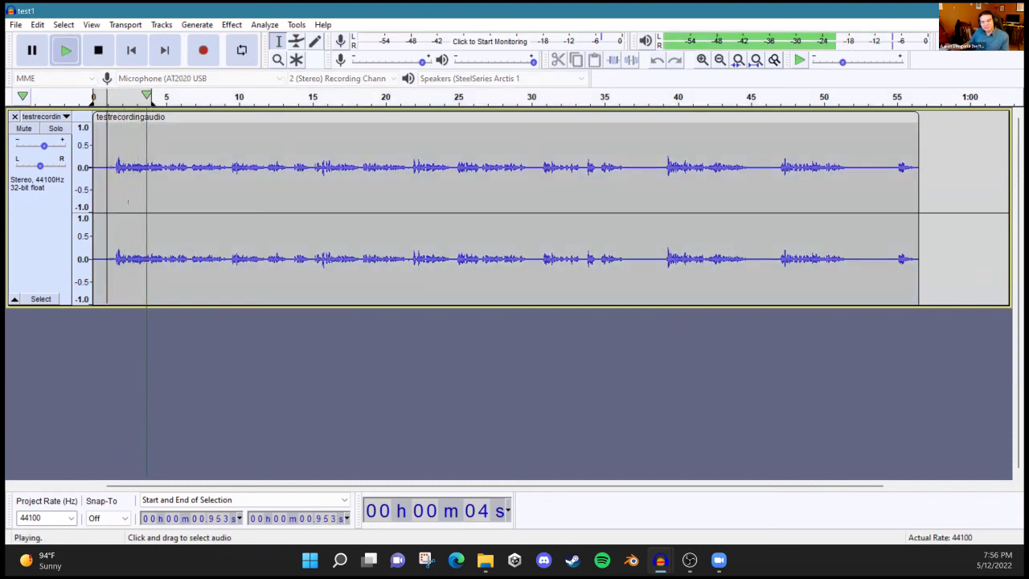
{"action": "key", "text": "space"}
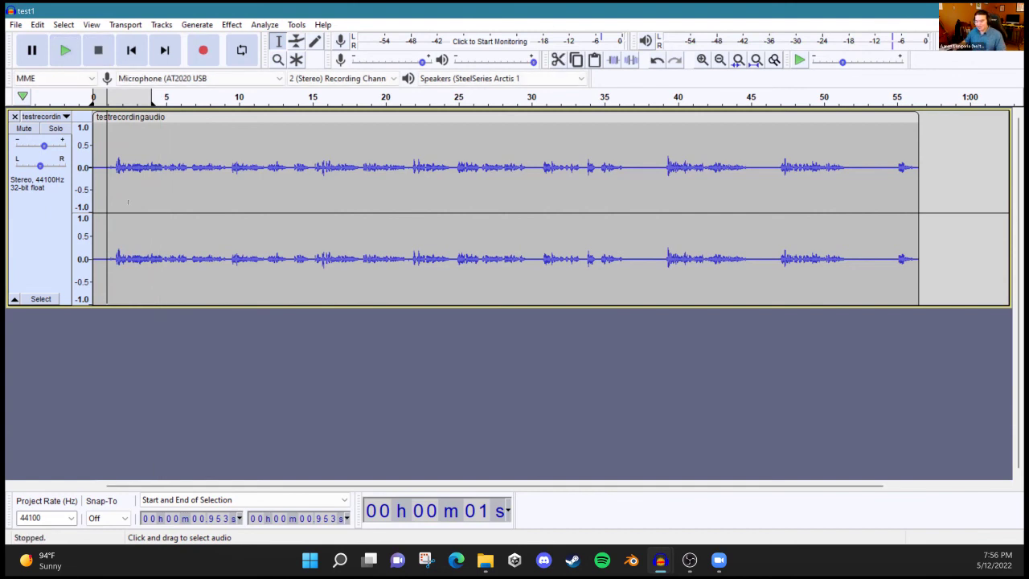
{"action": "key", "text": "ctrl+z"}
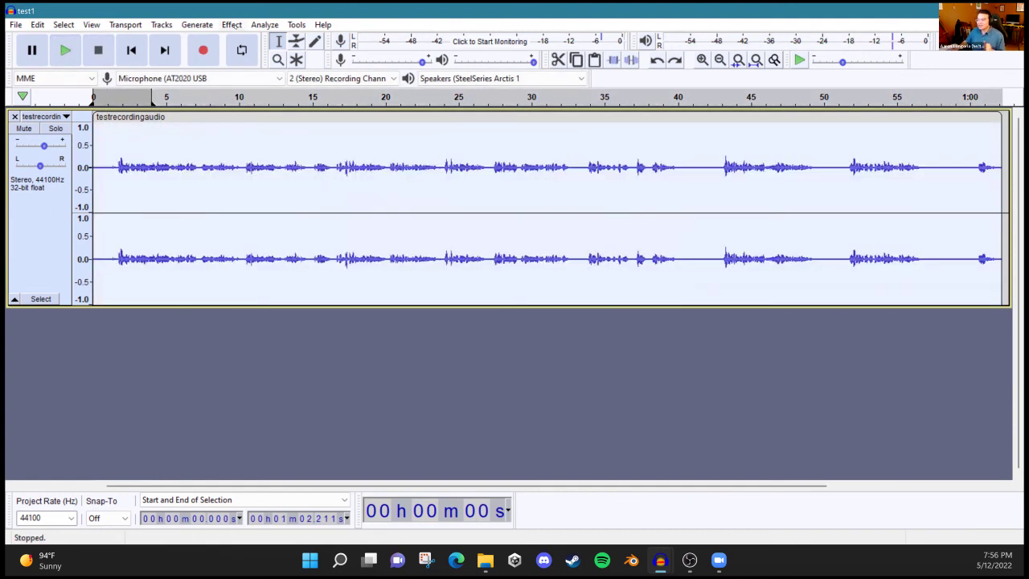
Step: Apply the Change Tempo effect to the whole testrecordingaudio track with a percent change of -10
{"action": "left_click", "coordinate": [232, 25]}
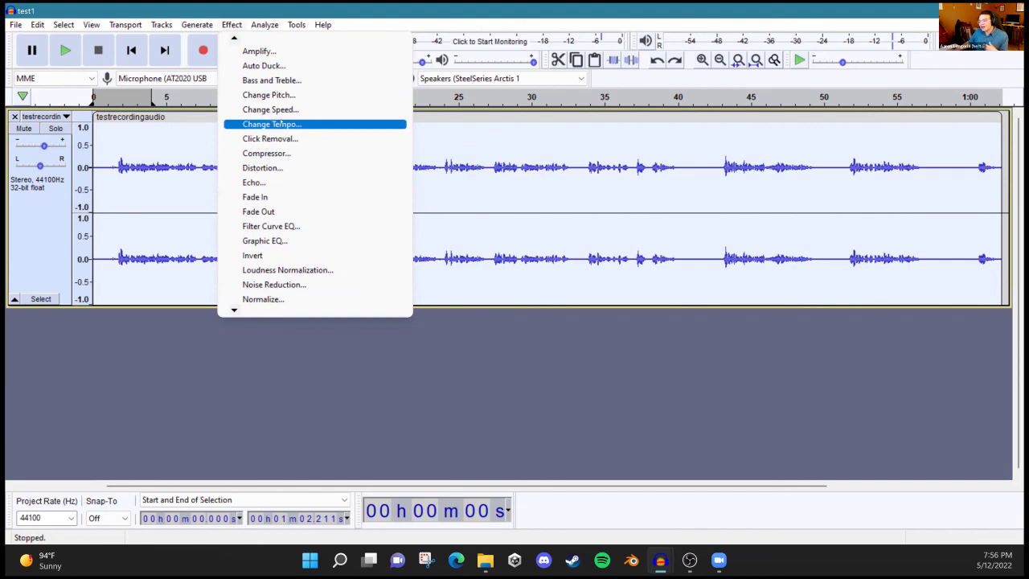
{"action": "left_click", "coordinate": [281, 123]}
{"action": "left_click", "coordinate": [538, 212]}
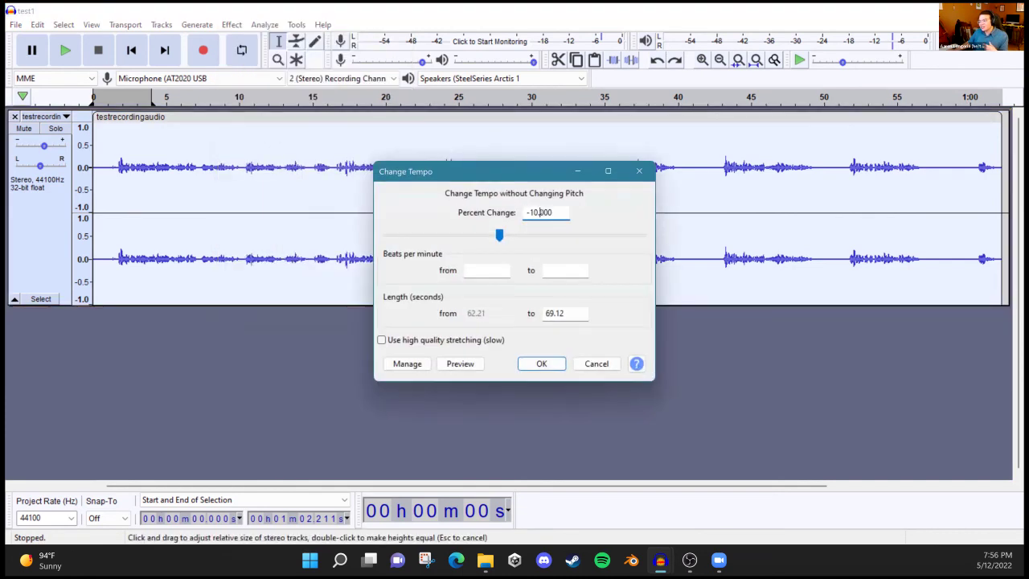
{"action": "double_click", "coordinate": [539, 212]}
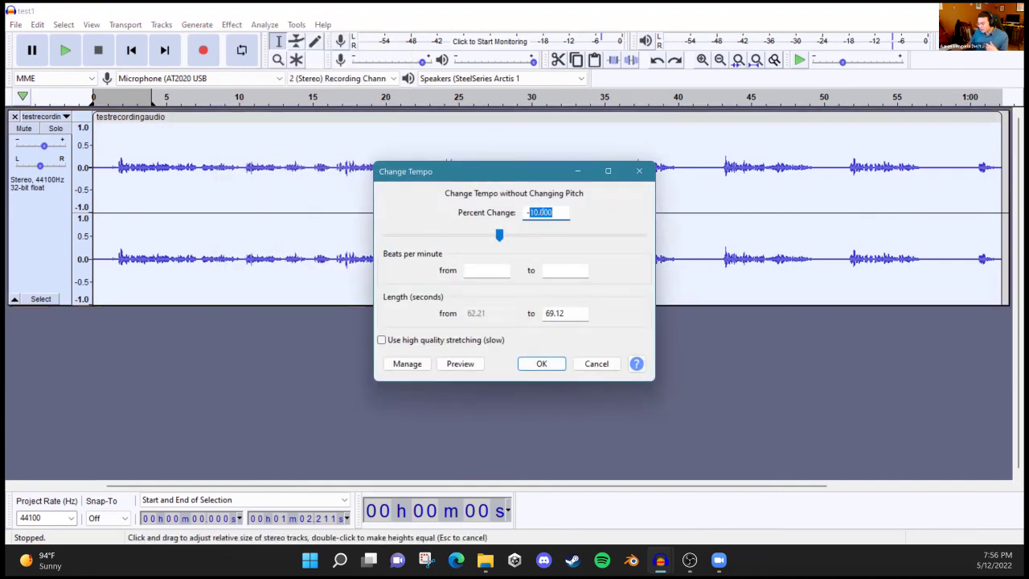
{"action": "type", "text": "-10"}
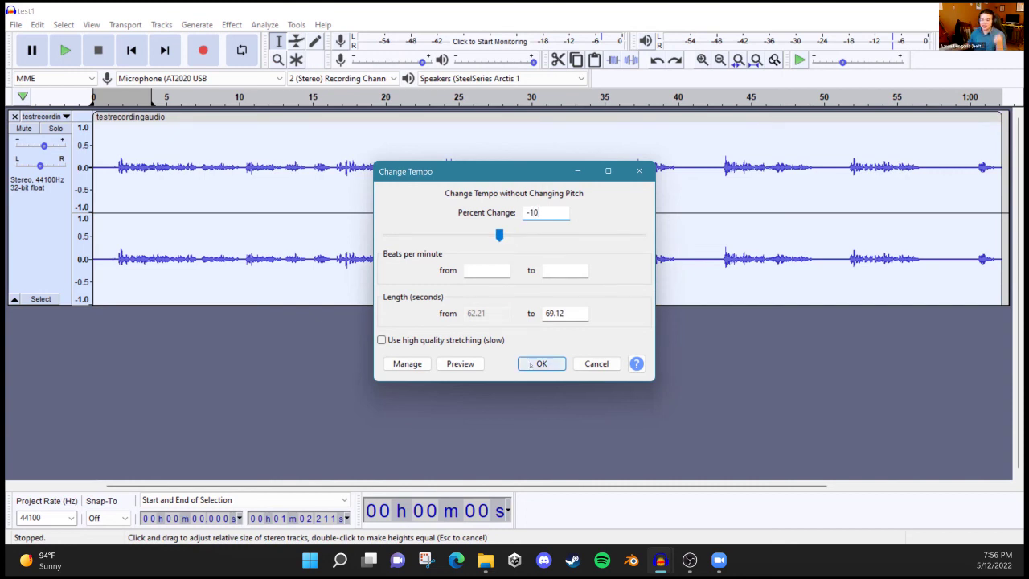
{"action": "left_click", "coordinate": [530, 364]}
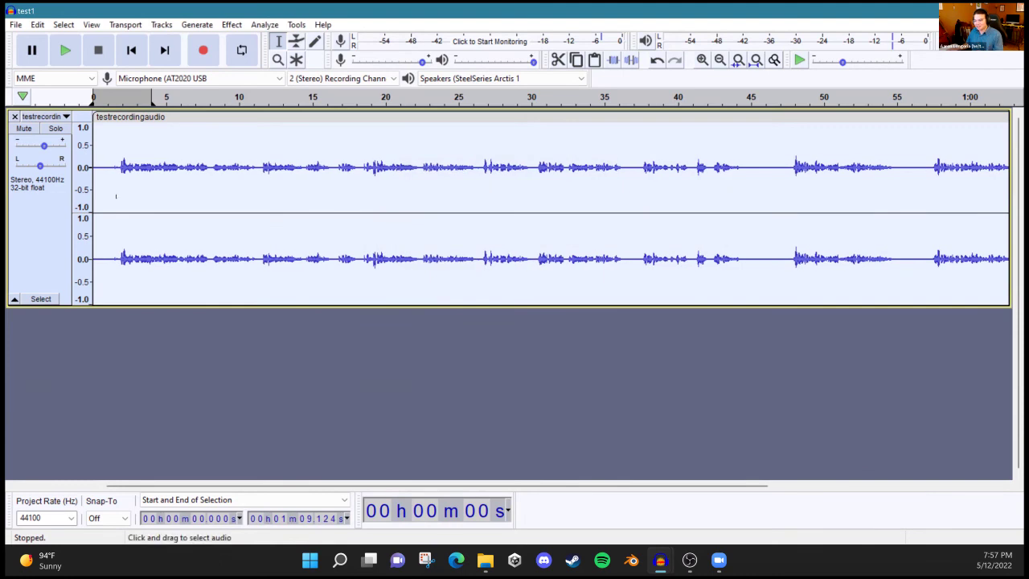
Step: Play the slowed-down track from about 1.5 s, and undo the tempo change
{"action": "left_click", "coordinate": [114, 169]}
{"action": "key", "text": "space"}
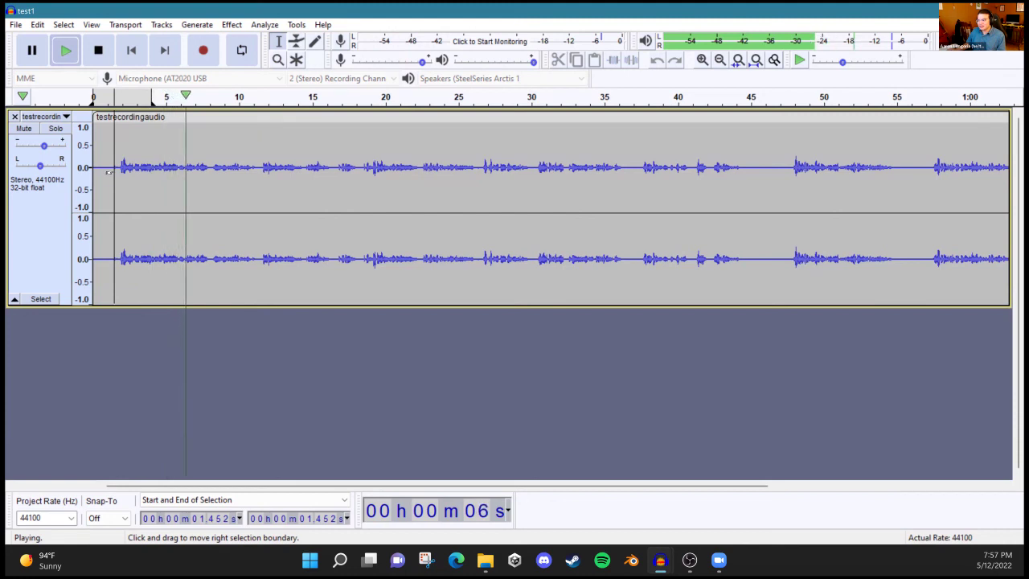
{"action": "key", "text": "space"}
{"action": "key", "text": "ctrl+a"}
Step: Apply the Change Tempo effect to the whole testrecordingaudio track with a percent change of 50
{"action": "left_click", "coordinate": [231, 24]}
{"action": "left_click", "coordinate": [273, 125]}
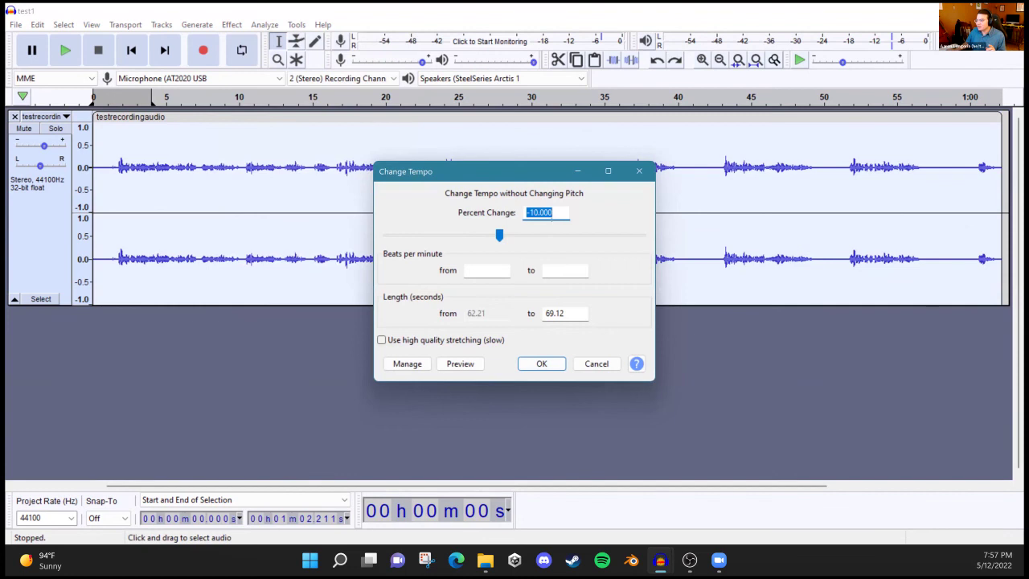
{"action": "type", "text": "50"}
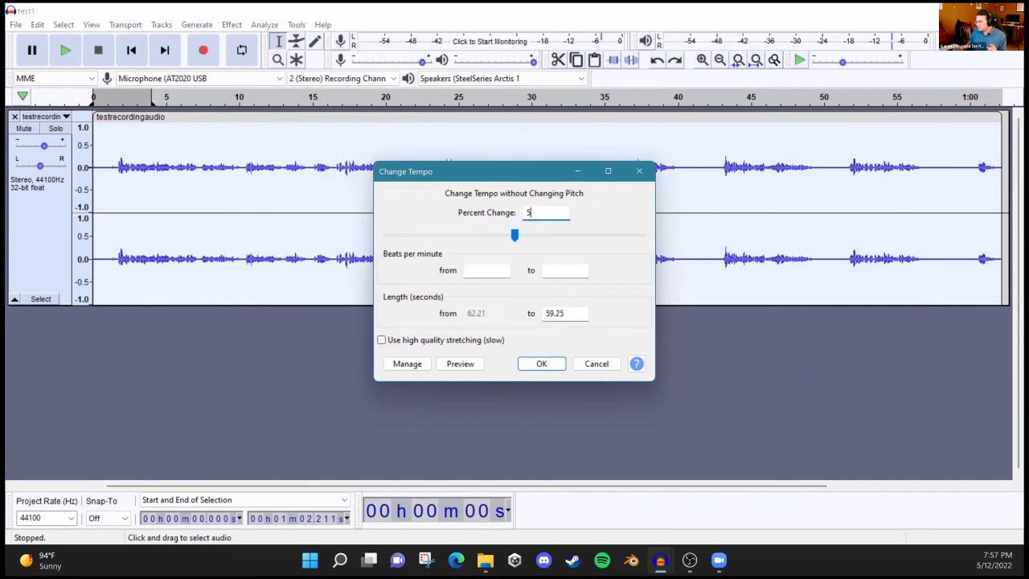
{"action": "left_click", "coordinate": [532, 363]}
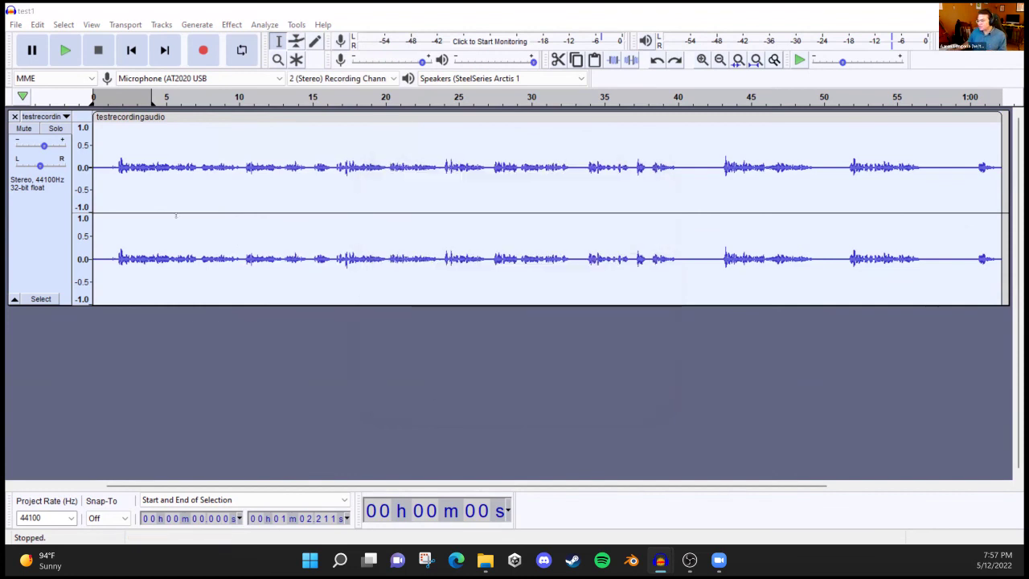
Step: Play the faster track from about 0.9 s, and undo the 50 percent tempo change
{"action": "left_click", "coordinate": [105, 169]}
{"action": "key", "text": "space"}
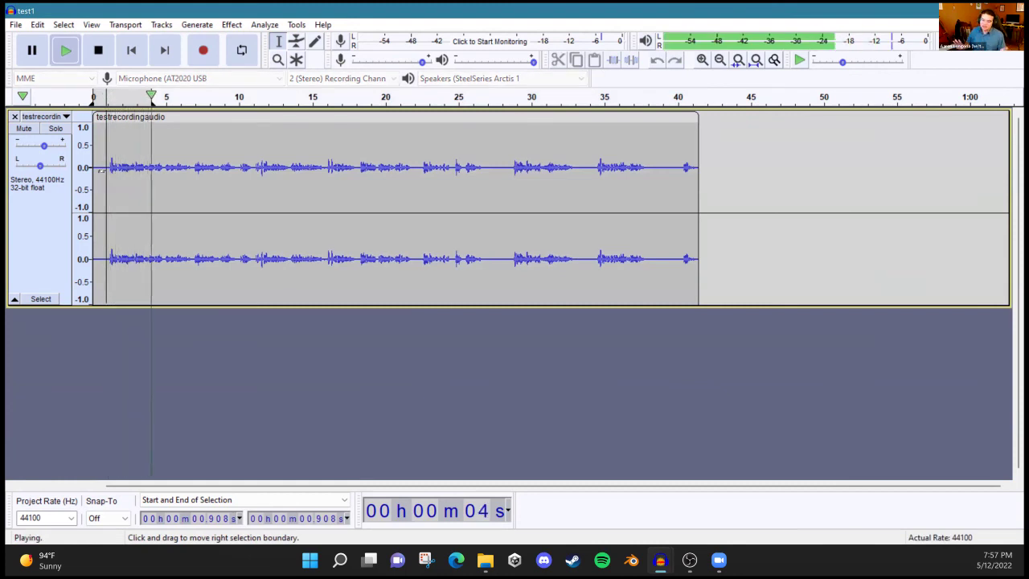
{"action": "key", "text": "space"}
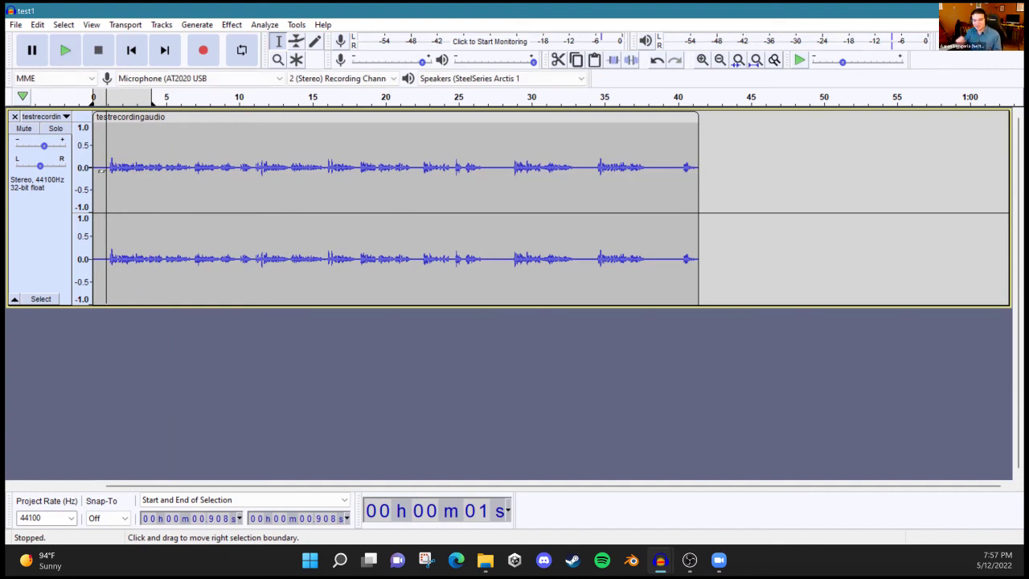
{"action": "key", "text": "ctrl+z"}
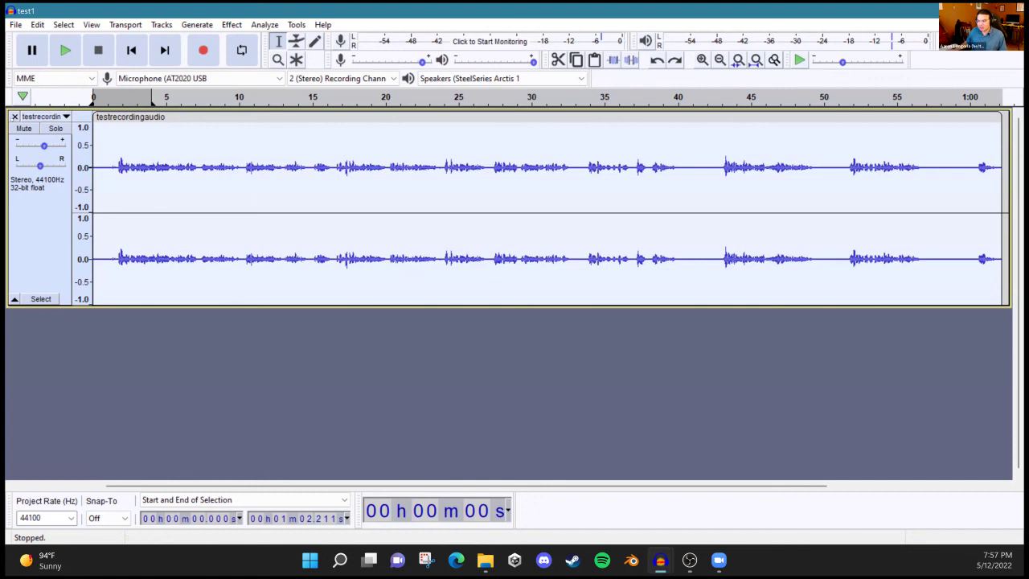
Step: Remove the testrecordingaudio track from the project and undo the removal
{"action": "left_click", "coordinate": [15, 117]}
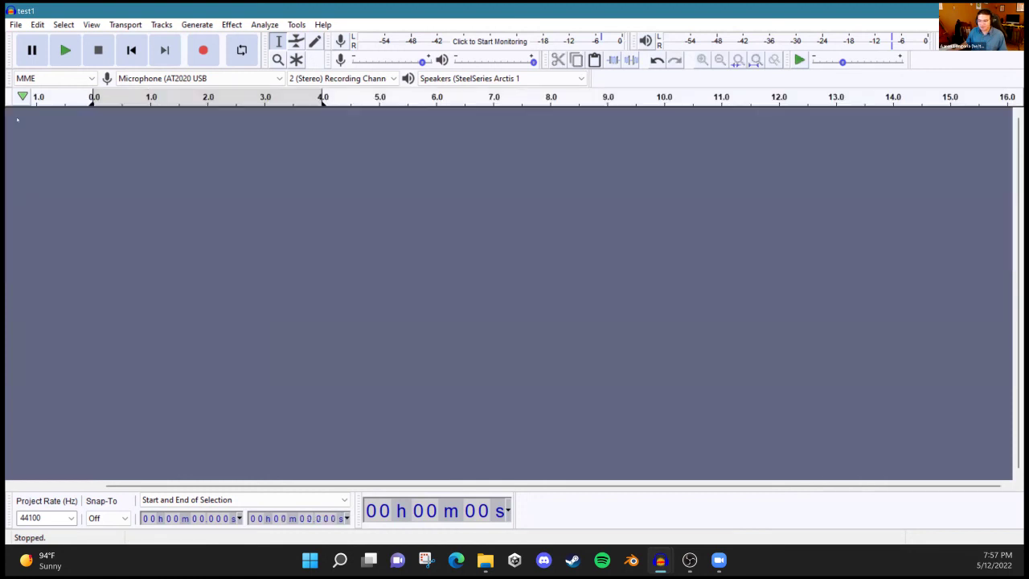
{"action": "key", "text": "ctrl+z"}
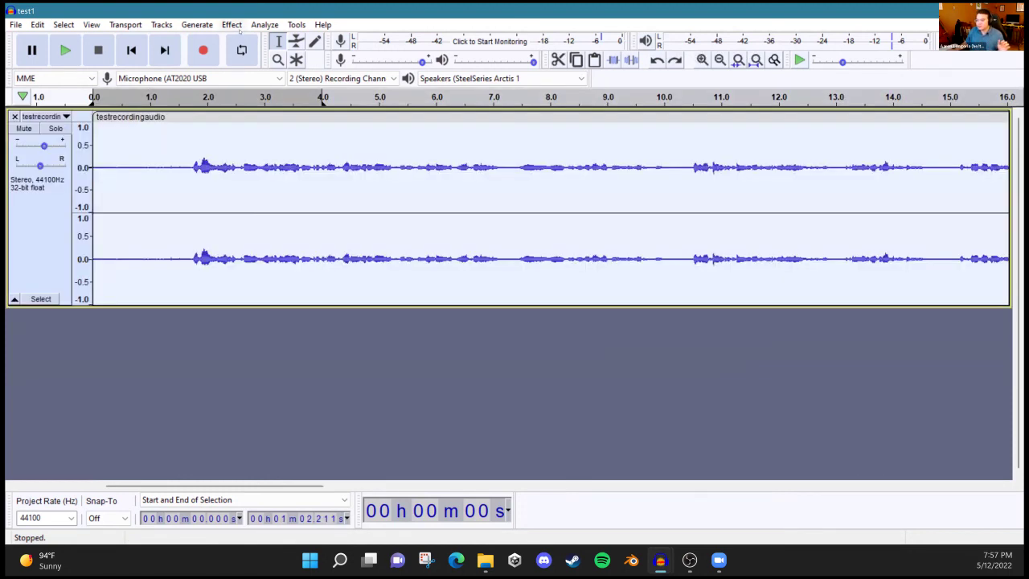
{"action": "left_click", "coordinate": [233, 25]}
{"action": "left_click", "coordinate": [150, 152]}
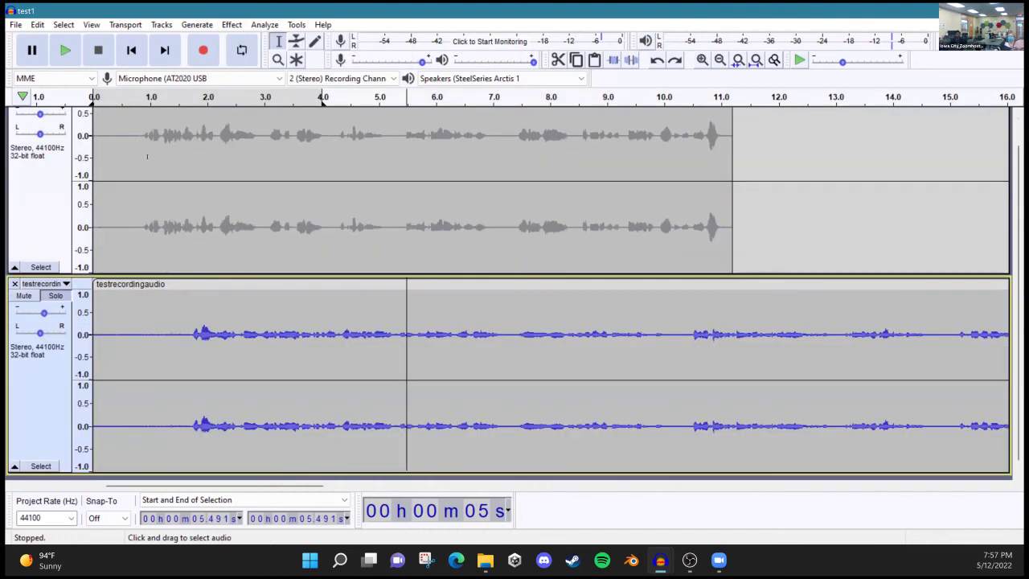
{"action": "key", "text": "space"}
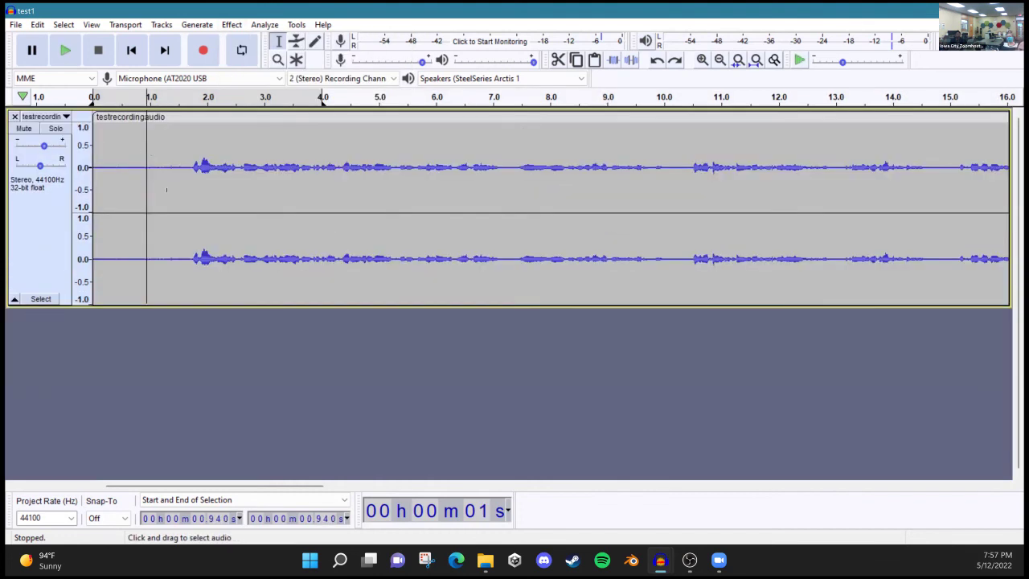
{"action": "left_click", "coordinate": [179, 198]}
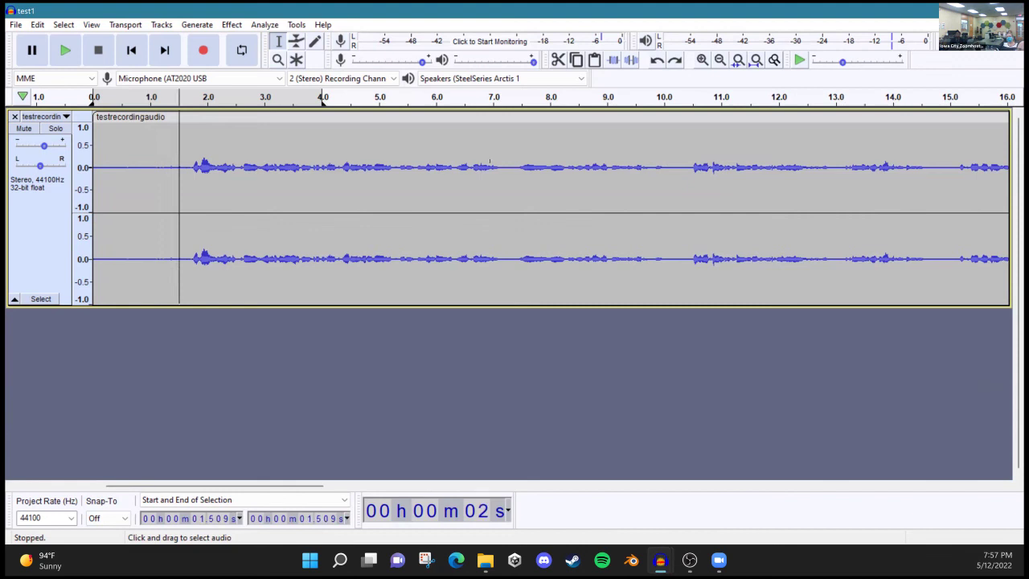
Step: Try selecting spoken passages of the testrecordingaudio track, from about 7.3 to 10.4 s and from about 1.7 to 7.4 s
{"action": "left_click_drag", "start_coordinate": [508, 161], "coordinate": [684, 171]}
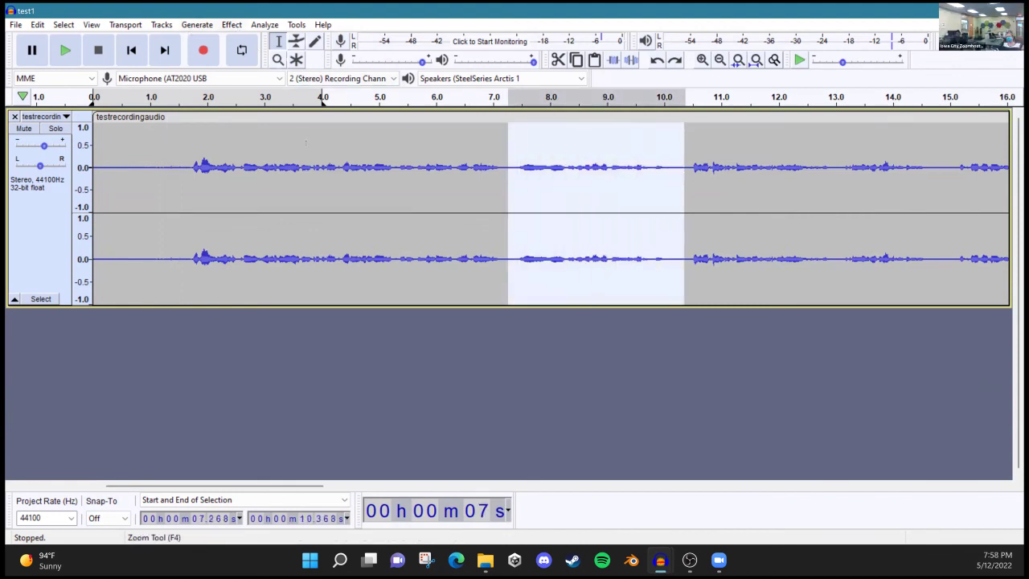
{"action": "left_click", "coordinate": [265, 197]}
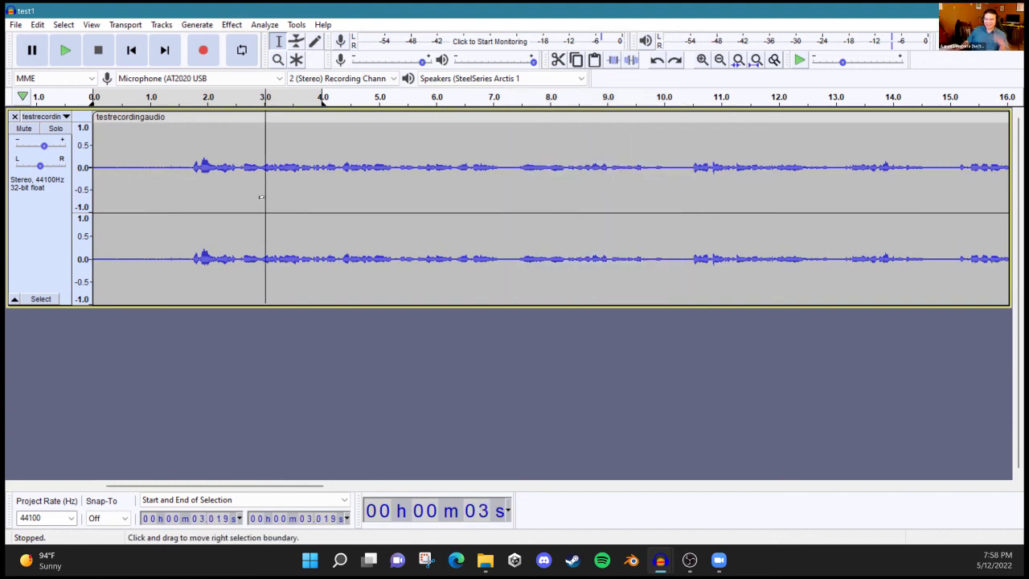
{"action": "left_click_drag", "start_coordinate": [180, 171], "coordinate": [515, 172]}
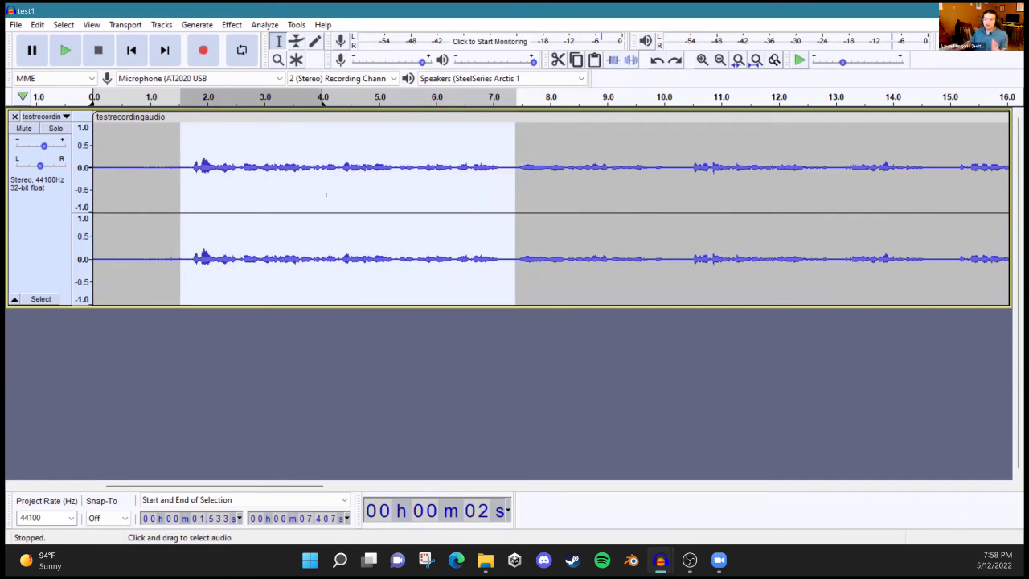
{"action": "double_click", "coordinate": [187, 219]}
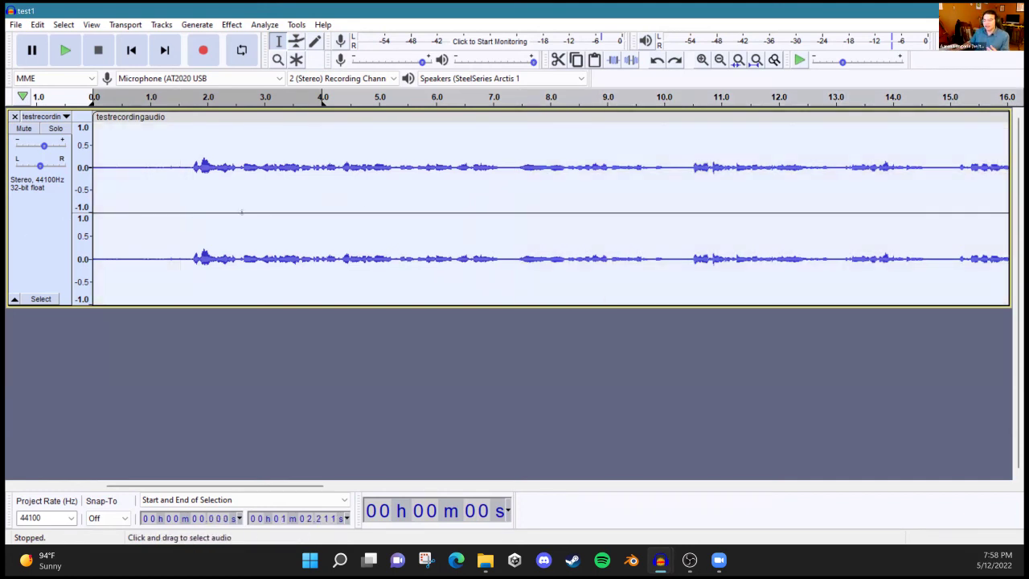
{"action": "left_click_drag", "start_coordinate": [187, 187], "coordinate": [516, 186]}
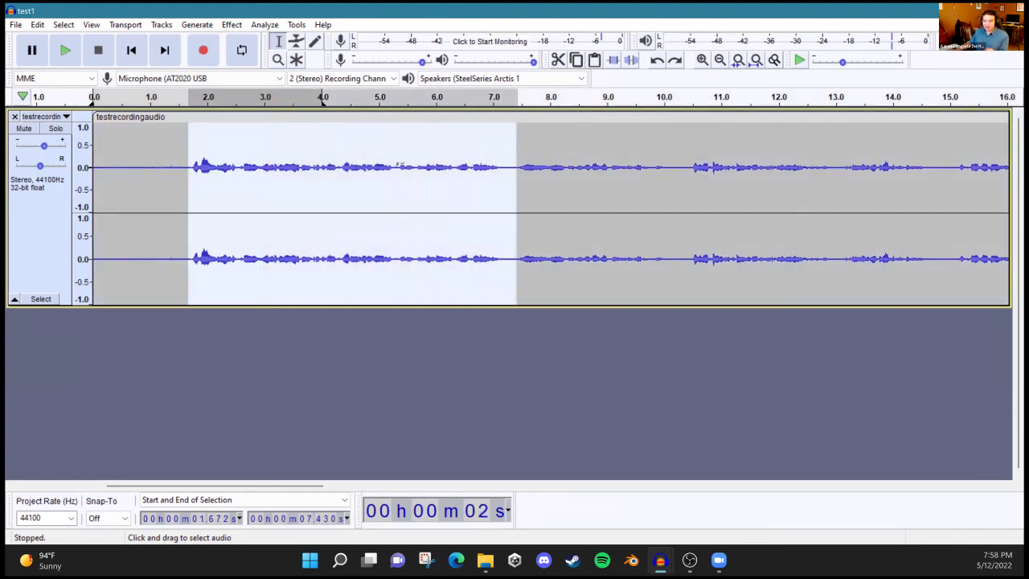
{"action": "left_click", "coordinate": [403, 187]}
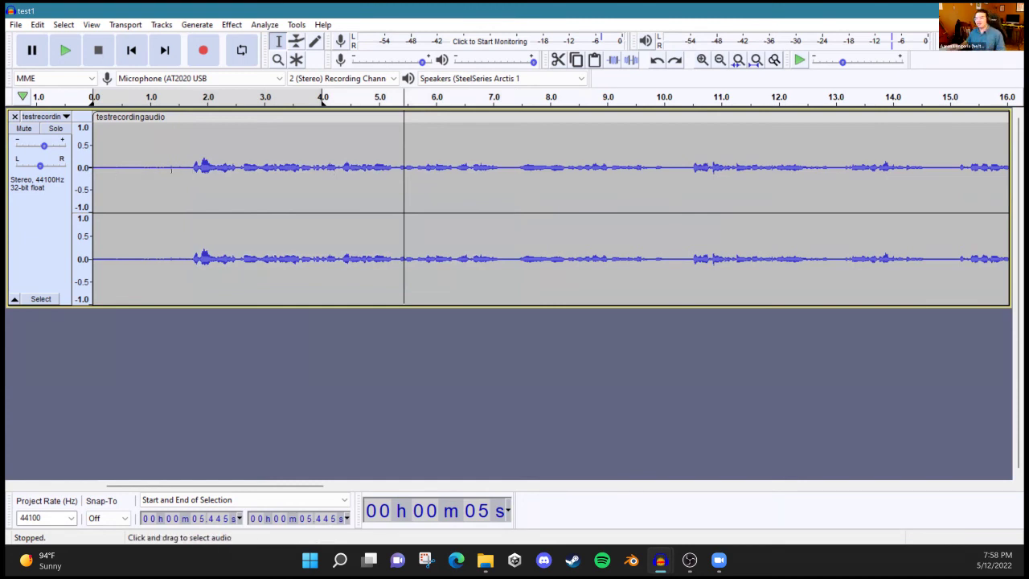
Step: Select the quiet opening of the track from 0 to about 1.4 s and apply Fade In to it
{"action": "left_click_drag", "start_coordinate": [173, 175], "coordinate": [94, 175]}
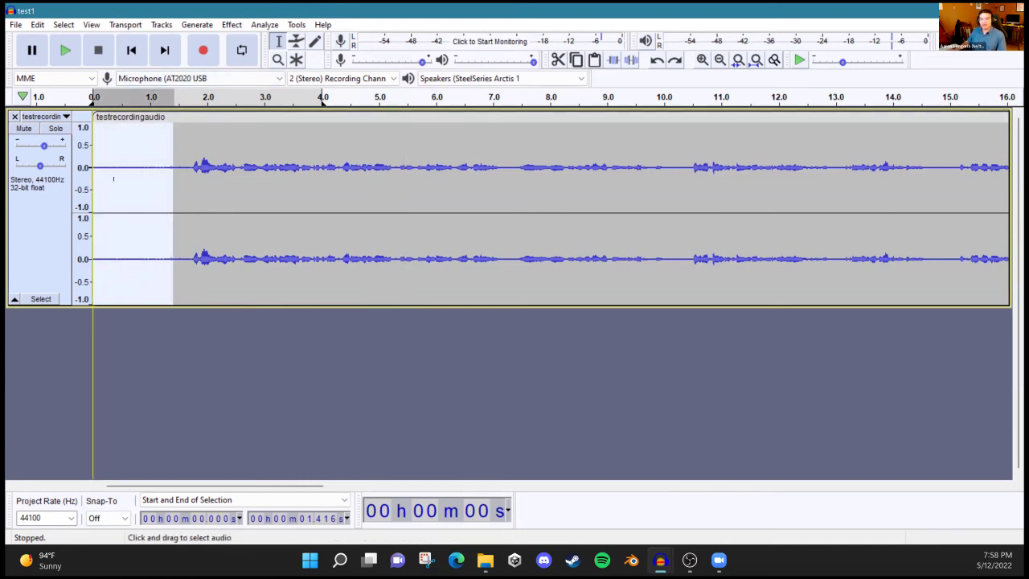
{"action": "left_click", "coordinate": [154, 181]}
{"action": "left_click_drag", "start_coordinate": [170, 182], "coordinate": [93, 181]}
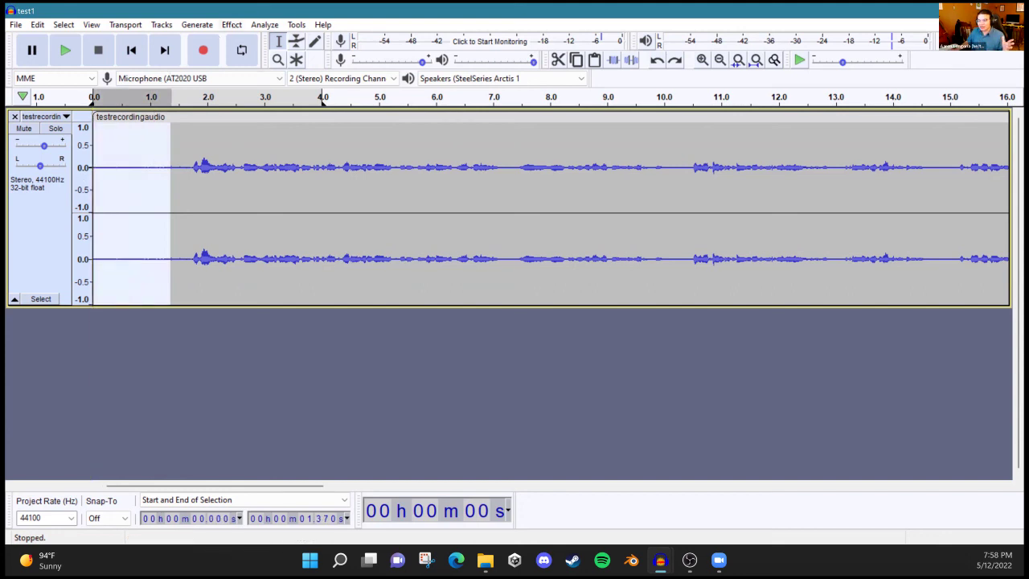
{"action": "left_click", "coordinate": [232, 24]}
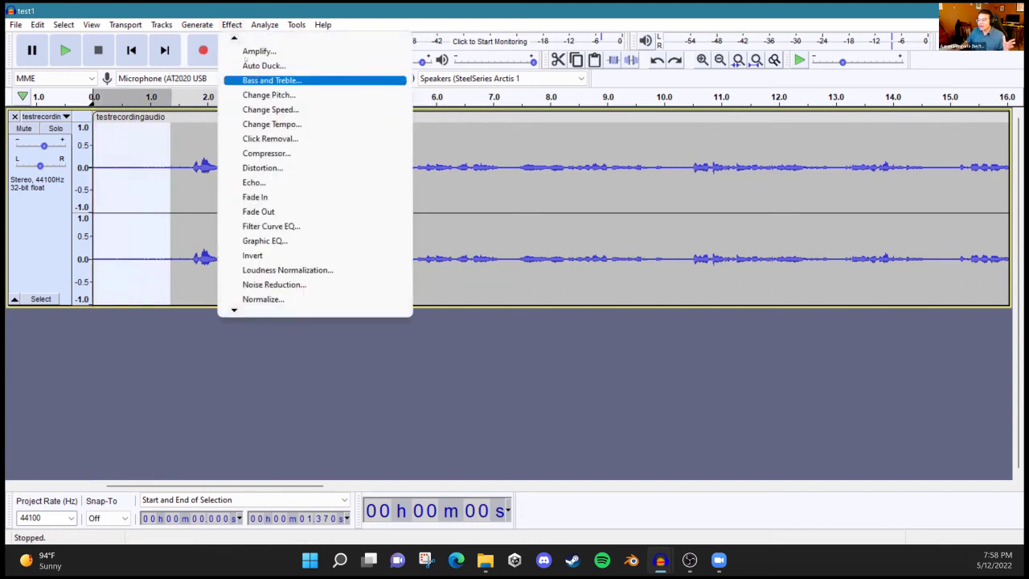
{"action": "left_click", "coordinate": [302, 197]}
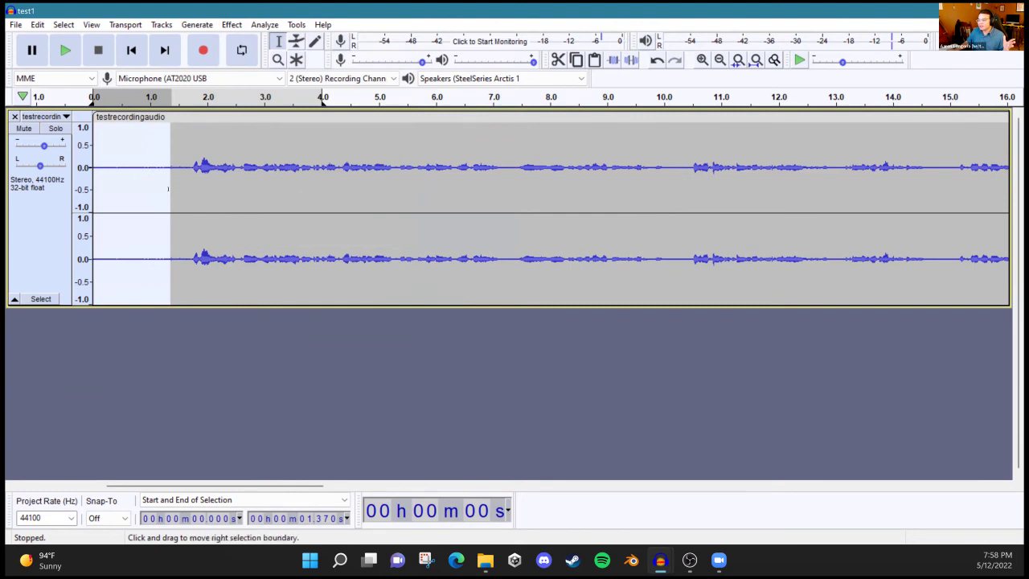
Step: Play the opening of the track from about 0.1 s, and return the cursor to the start
{"action": "left_click", "coordinate": [143, 179]}
{"action": "left_click", "coordinate": [104, 176]}
{"action": "left_click", "coordinate": [100, 175]}
{"action": "key", "text": "space"}
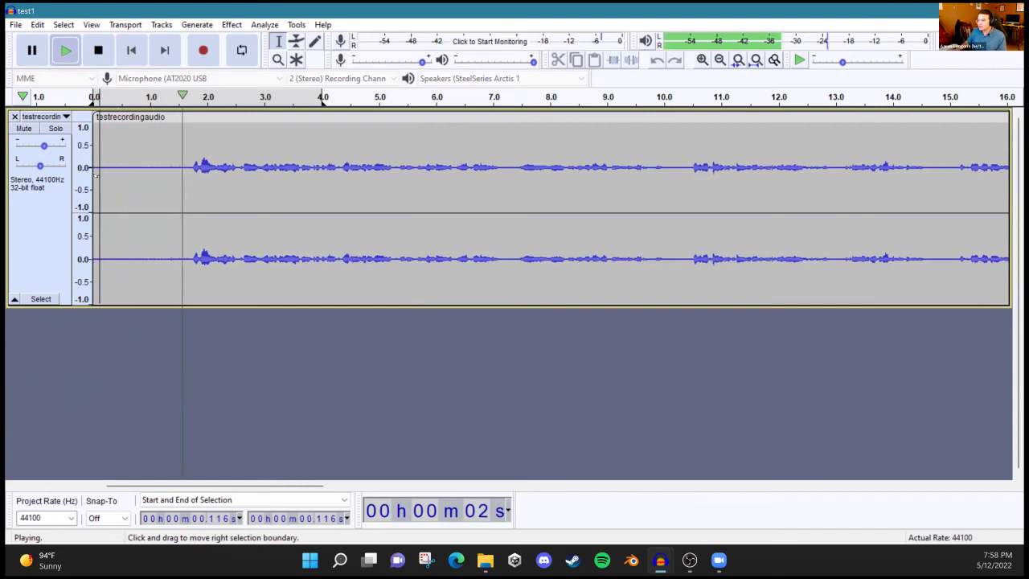
{"action": "key", "text": "space"}
{"action": "left_click", "coordinate": [93, 177]}
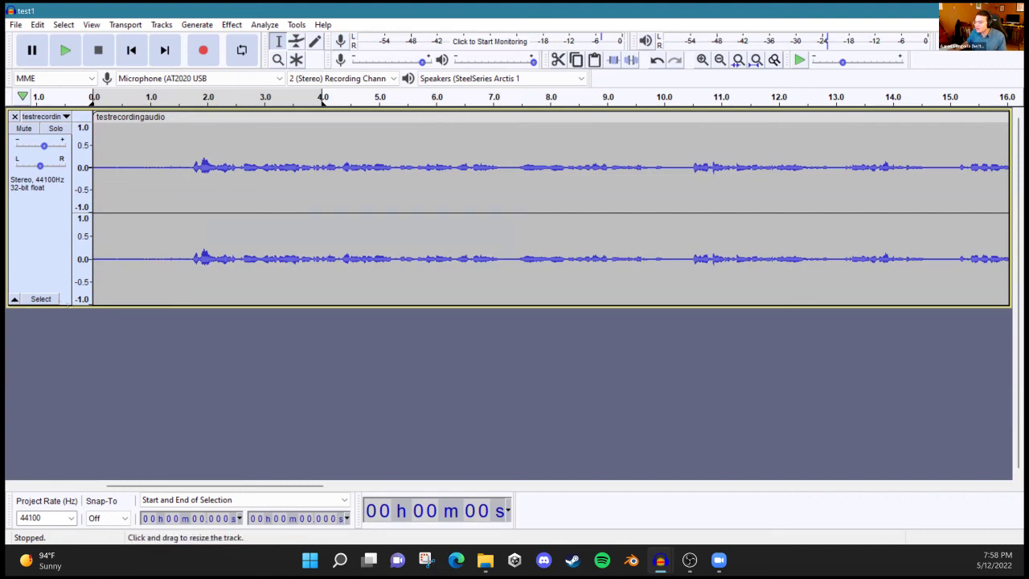
Step: Enlarge the track's height and apply Fade In to the first spoken passage, from about 1.75 to 7.43 s
{"action": "left_click_drag", "start_coordinate": [67, 306], "coordinate": [67, 463]}
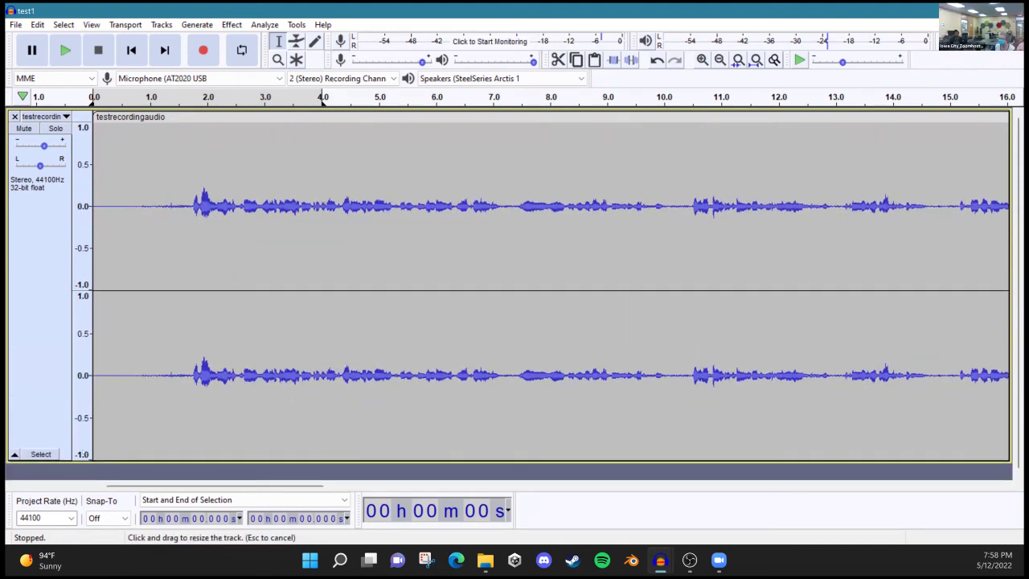
{"action": "left_click_drag", "start_coordinate": [193, 275], "coordinate": [518, 275]}
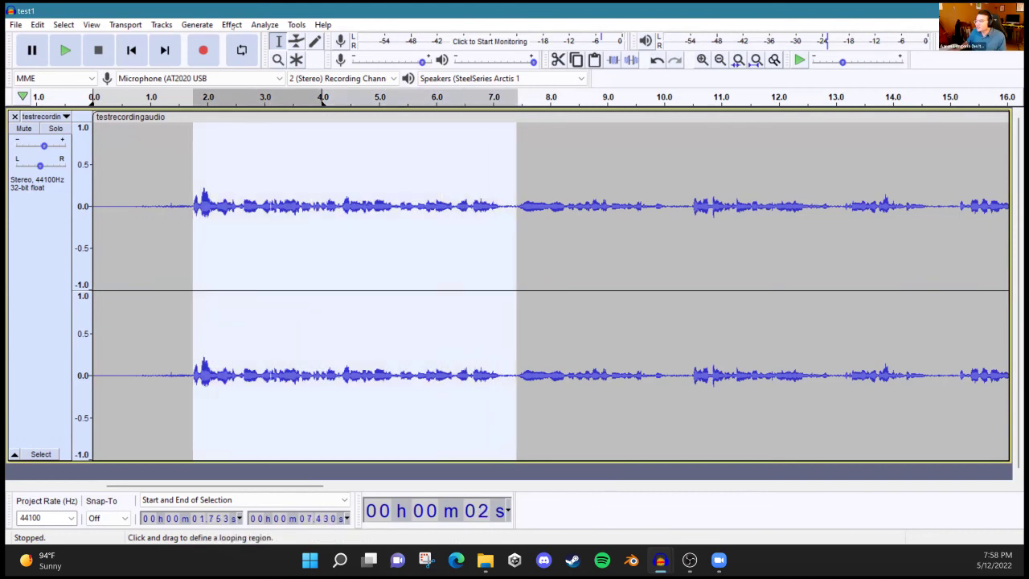
{"action": "left_click", "coordinate": [232, 24]}
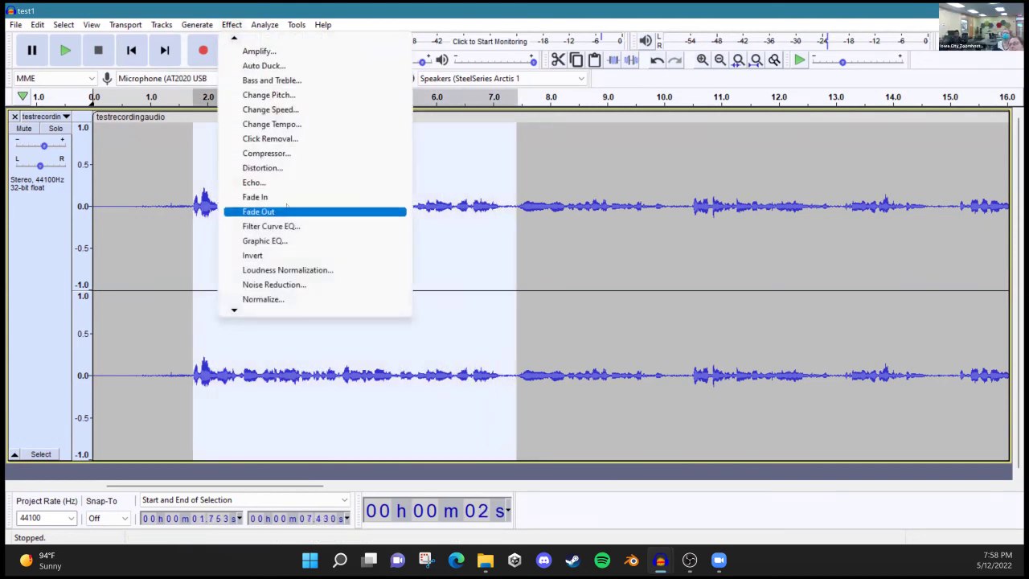
{"action": "left_click", "coordinate": [257, 197]}
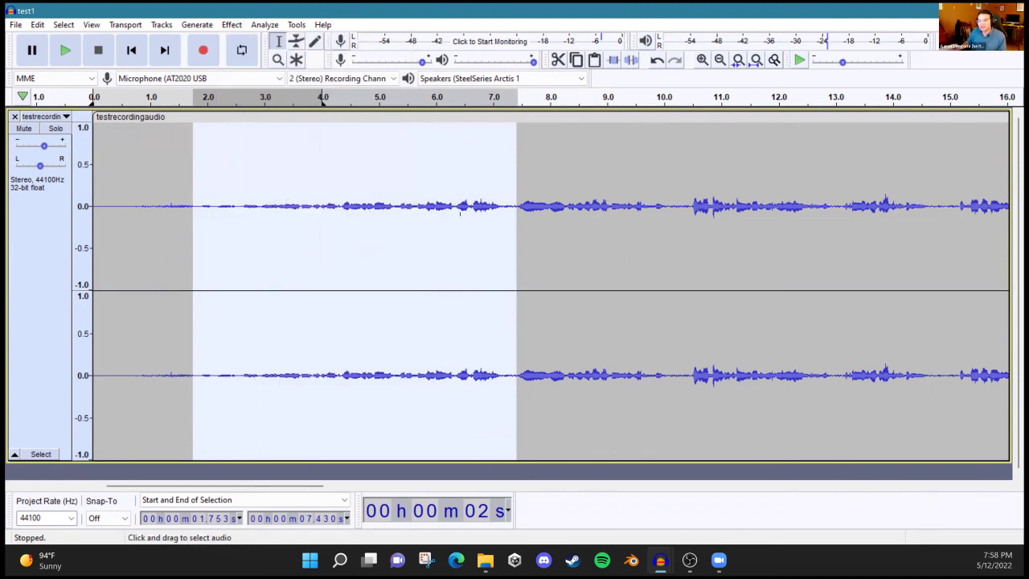
Step: Play the faded passage from 1.8 s, and undo the Fade In on the first spoken passage
{"action": "left_click", "coordinate": [195, 212]}
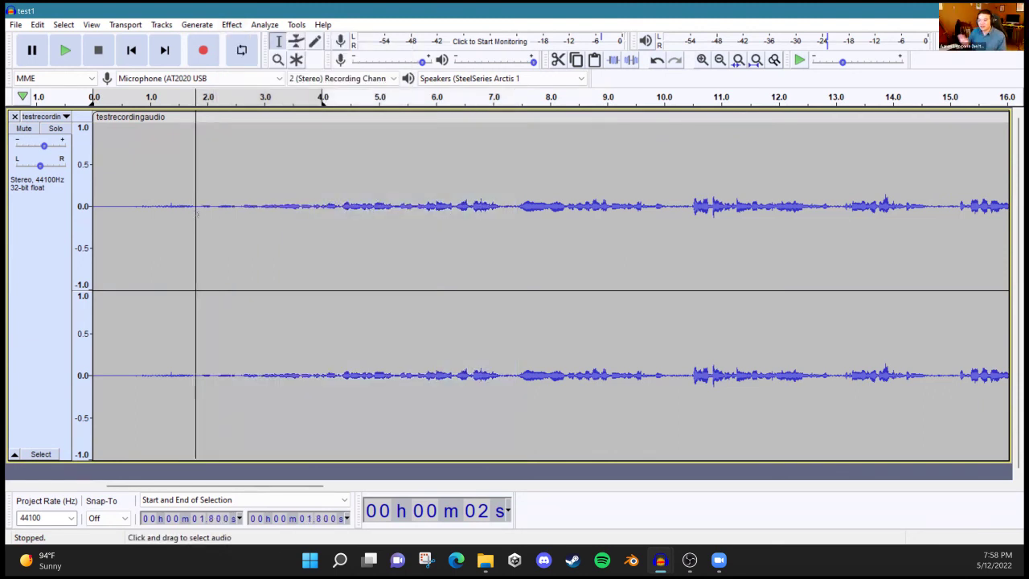
{"action": "key", "text": "space"}
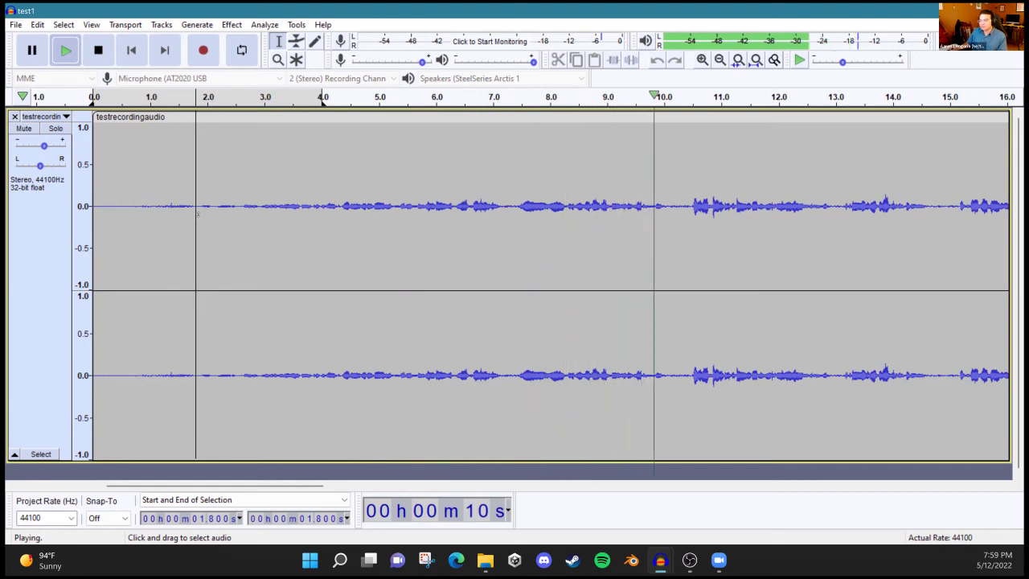
{"action": "key", "text": "space"}
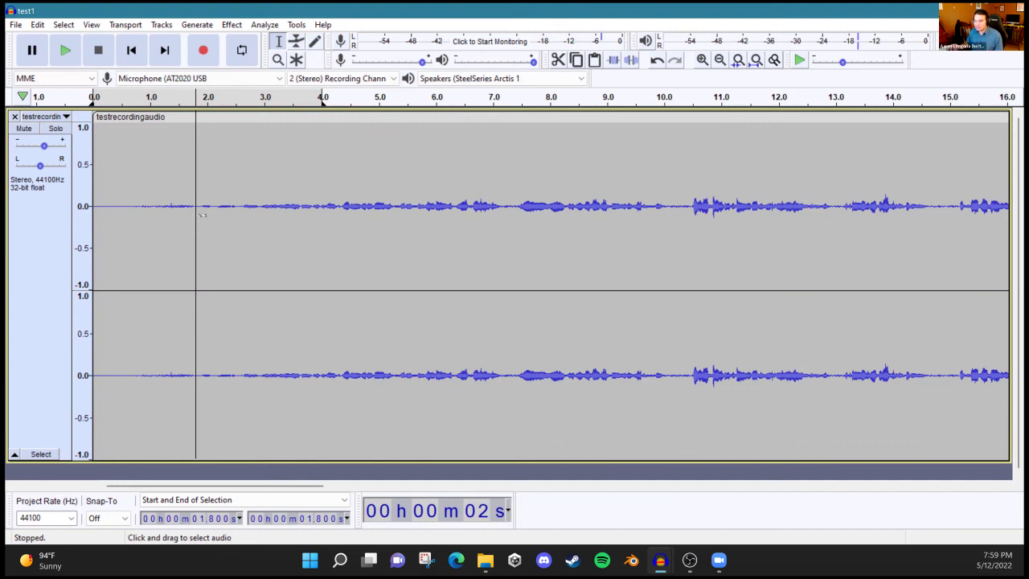
{"action": "left_click_drag", "start_coordinate": [194, 213], "coordinate": [517, 213]}
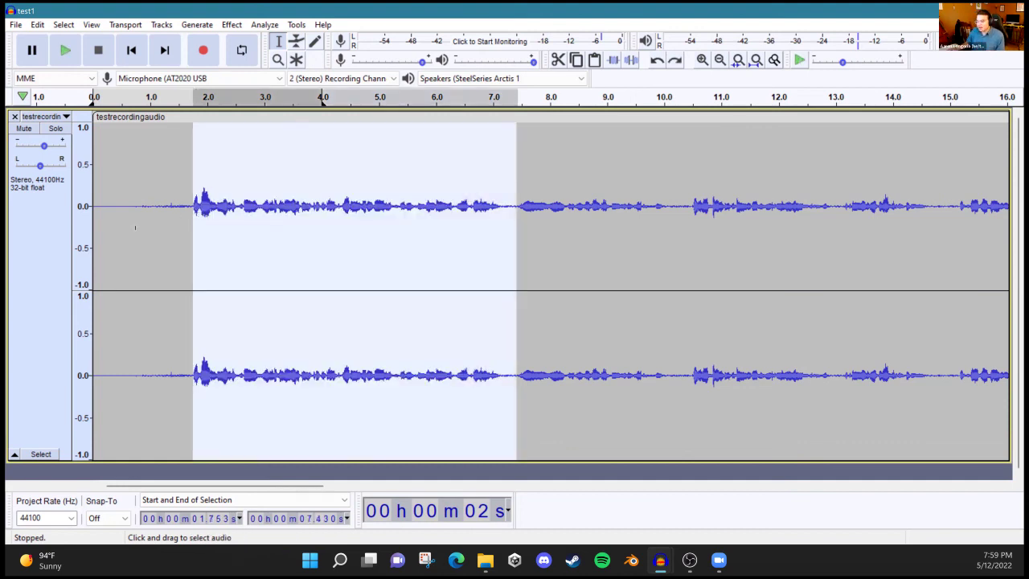
Step: Shape a gradual volume rise from about 1.2 to 9.2 s with the Envelope tool, and play it from about 0.74 s
{"action": "left_click", "coordinate": [135, 227]}
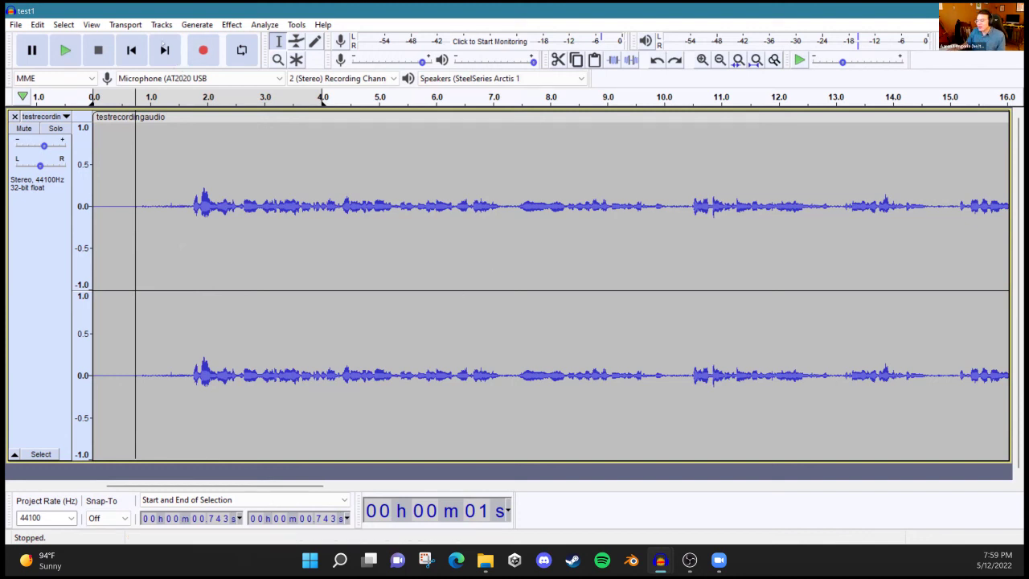
{"action": "left_click", "coordinate": [297, 41]}
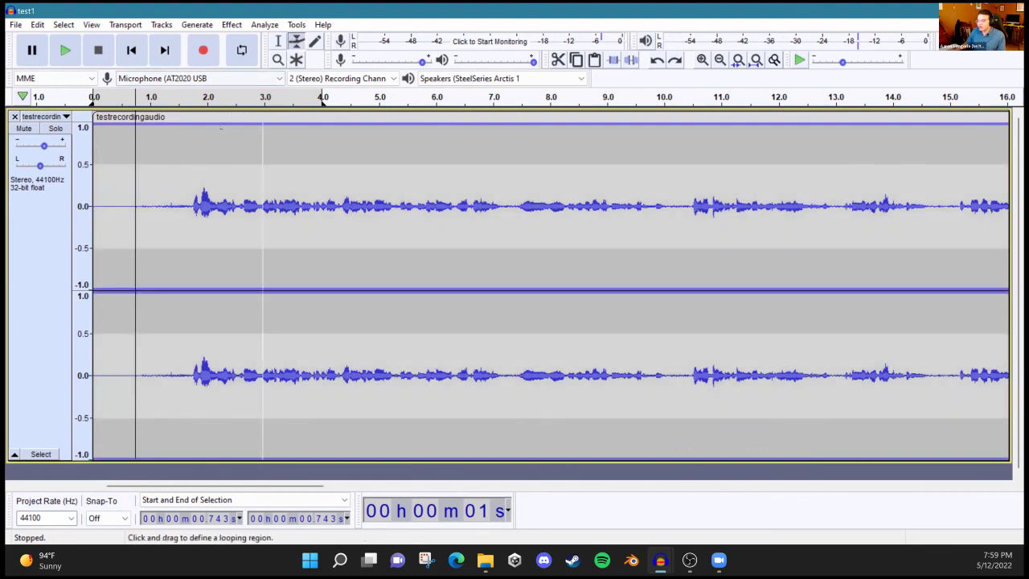
{"action": "left_click", "coordinate": [194, 165]}
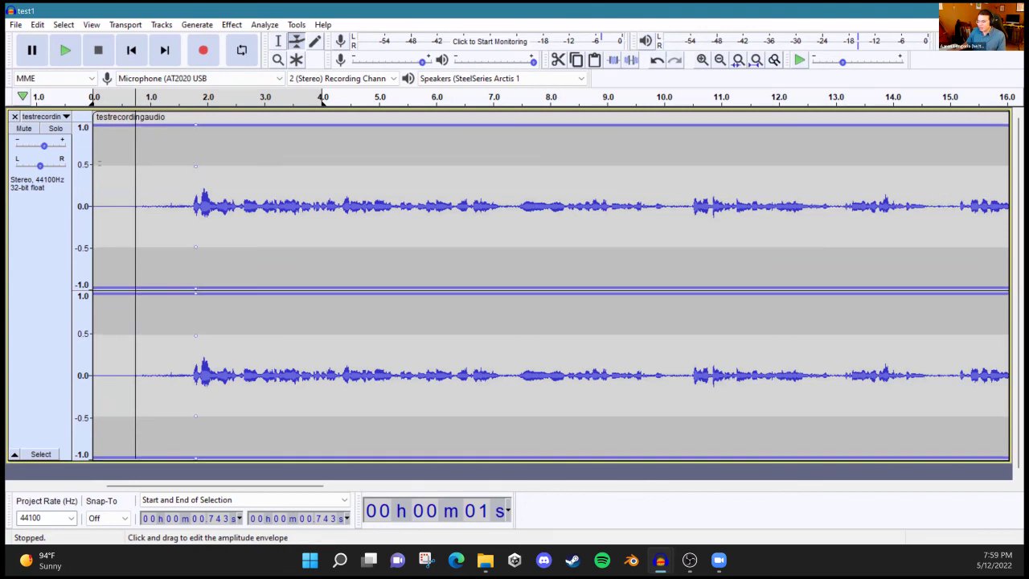
{"action": "mouse_move", "coordinate": [97, 164]}
{"action": "left_mouse_down"}
{"action": "mouse_move", "coordinate": [100, 131]}
{"action": "mouse_move", "coordinate": [106, 212]}
{"action": "mouse_move", "coordinate": [97, 128]}
{"action": "mouse_move", "coordinate": [95, 153]}
{"action": "left_mouse_up"}
{"action": "left_click_drag", "start_coordinate": [195, 166], "coordinate": [620, 165]}
{"action": "left_click", "coordinate": [158, 196]}
{"action": "key", "text": "space"}
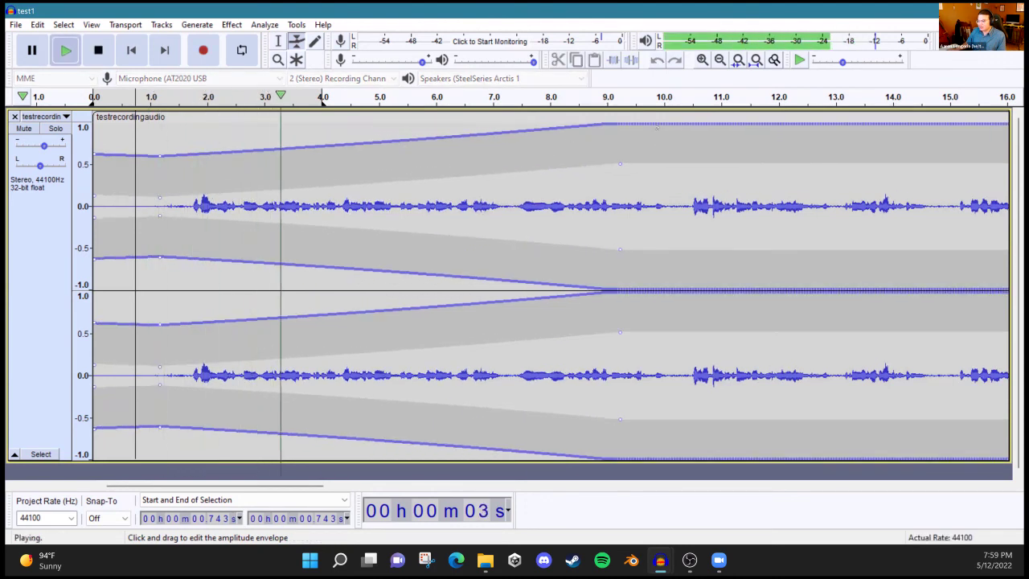
{"action": "key", "text": "space"}
Step: Raise the envelope point at about 9.3 s to nearly full amplitude, and play the track again
{"action": "left_click_drag", "start_coordinate": [621, 163], "coordinate": [622, 121]}
{"action": "key", "text": "space"}
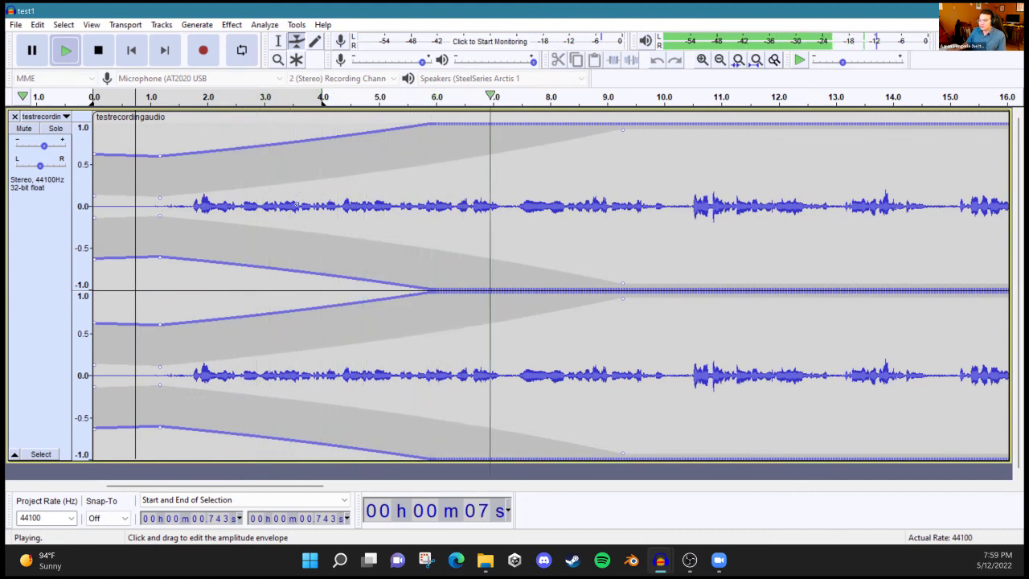
{"action": "key", "text": "space"}
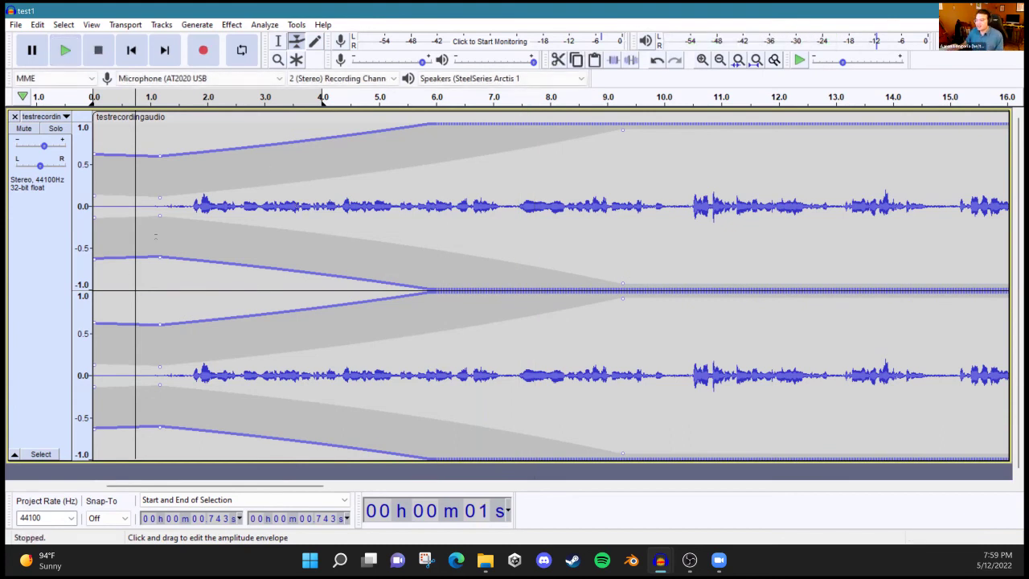
Step: Undo all envelope edits on the track, and return to the Selection tool
{"action": "key", "text": "ctrl+z"}
{"action": "key", "text": "ctrl+z"}
{"action": "key", "text": "ctrl+z"}
{"action": "key", "text": "ctrl+z"}
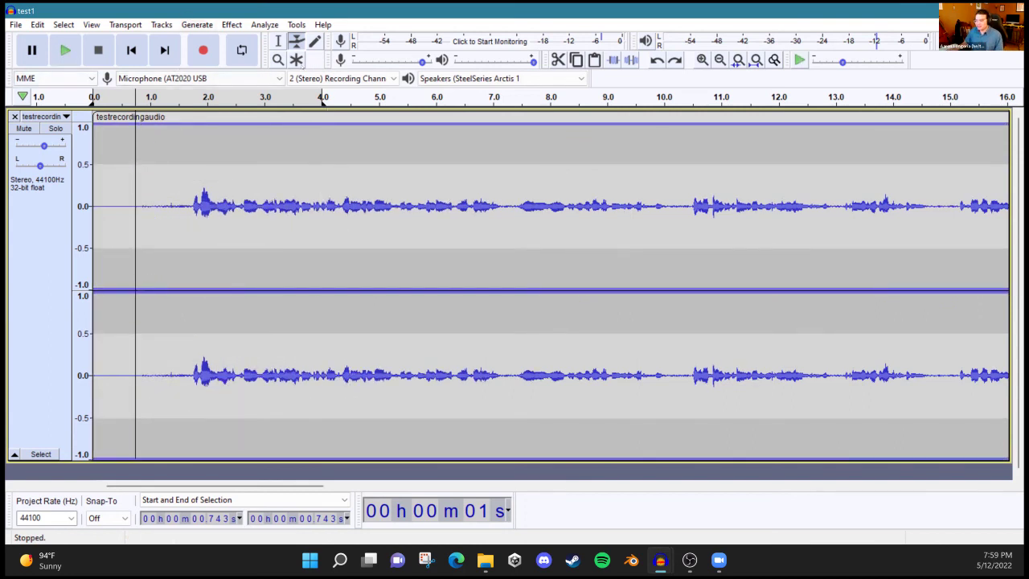
{"action": "left_click", "coordinate": [279, 41]}
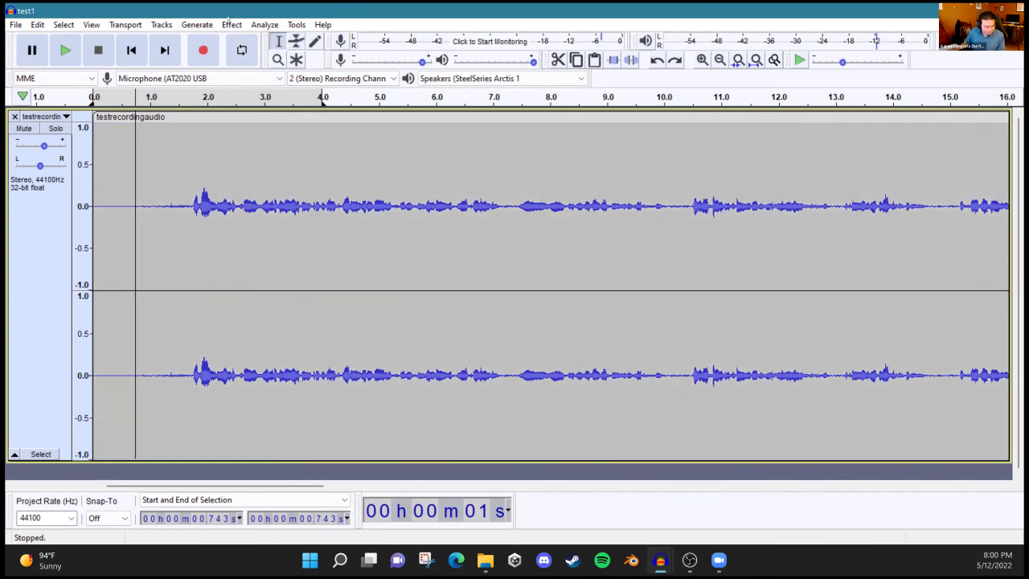
Step: Select the whole testrecordingaudio track and normalize its peak amplitude to -1.0 dB with DC offset removal
{"action": "left_click", "coordinate": [231, 25]}
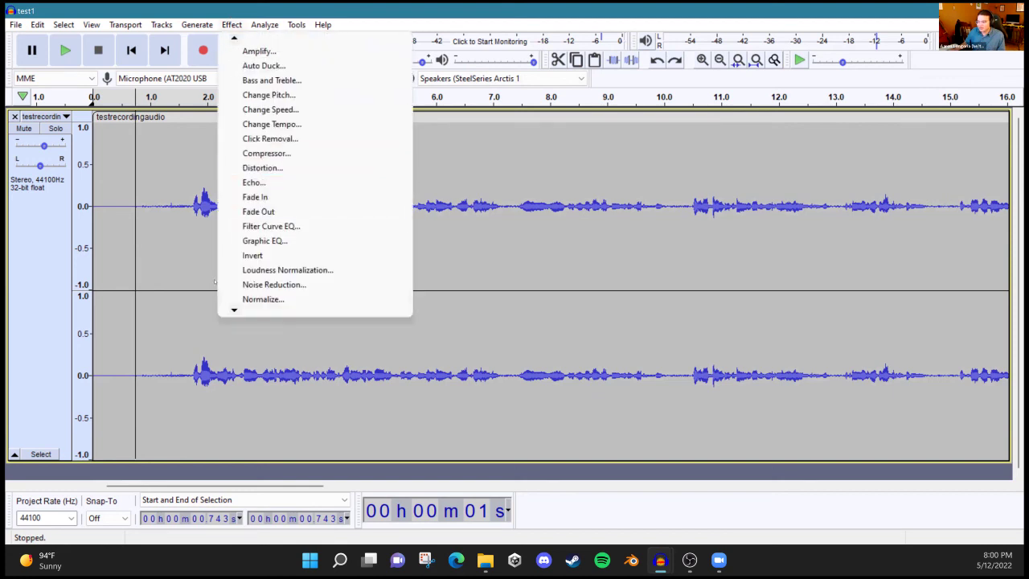
{"action": "scroll", "coordinate": [237, 299], "scroll_direction": "down", "scroll_amount": 5}
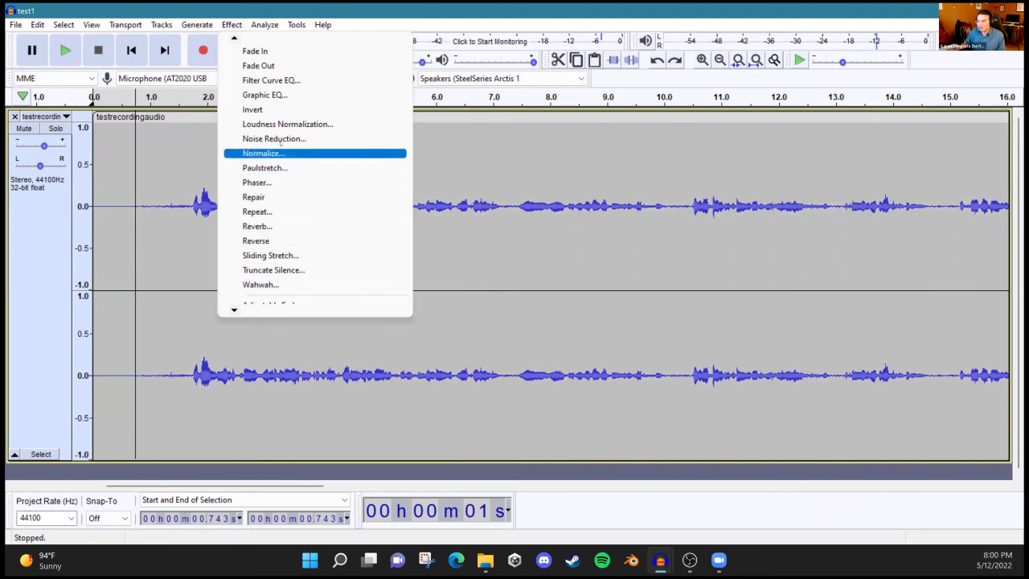
{"action": "left_click", "coordinate": [49, 305]}
{"action": "left_click", "coordinate": [231, 24]}
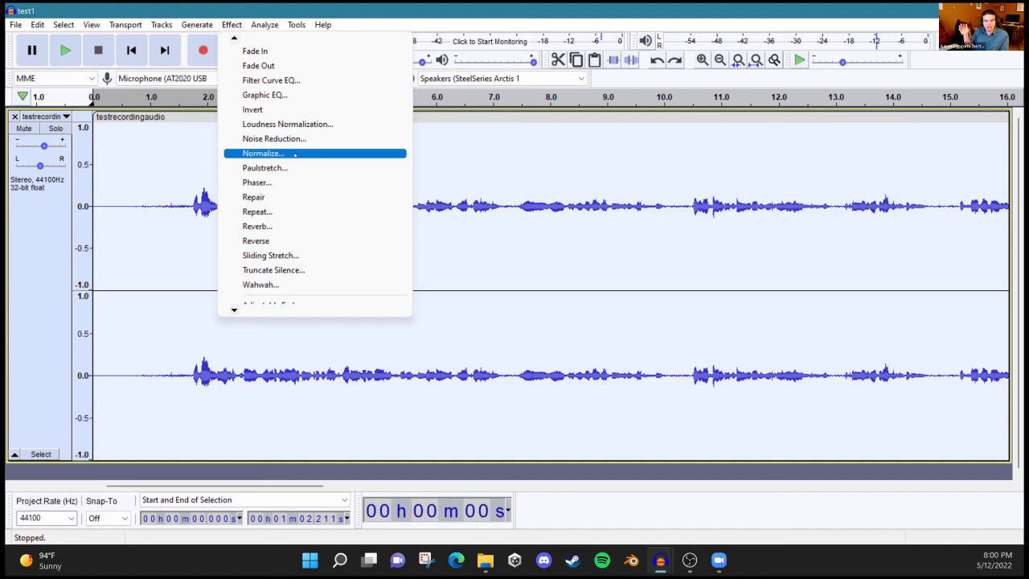
{"action": "left_click", "coordinate": [295, 155]}
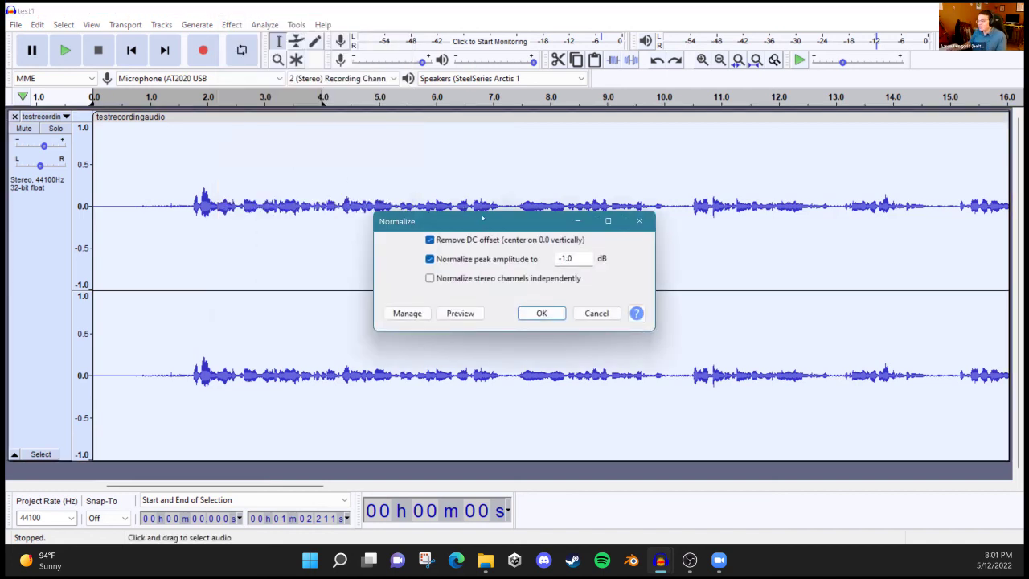
{"action": "left_click_drag", "start_coordinate": [482, 218], "coordinate": [502, 185]}
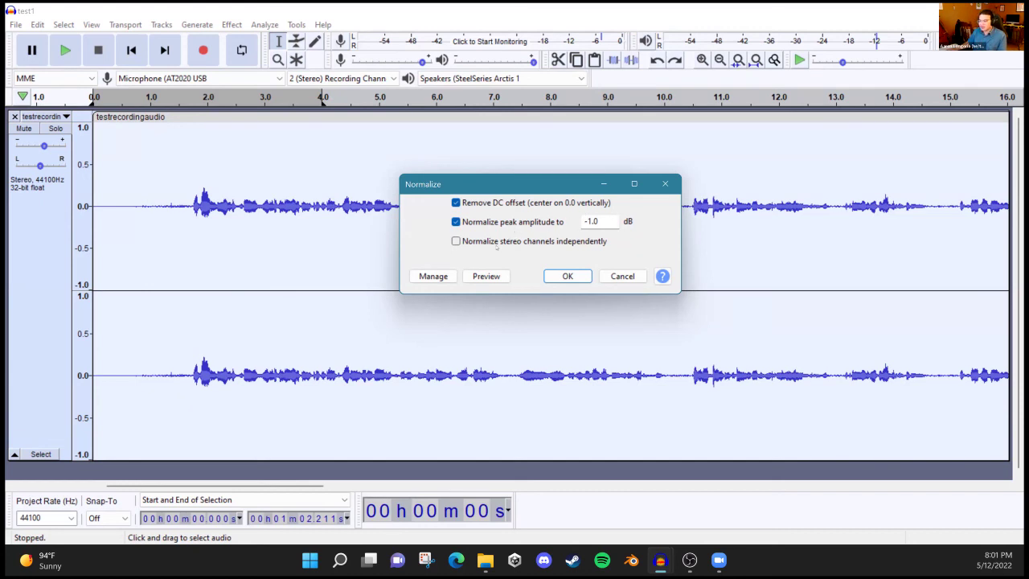
{"action": "left_click", "coordinate": [560, 276]}
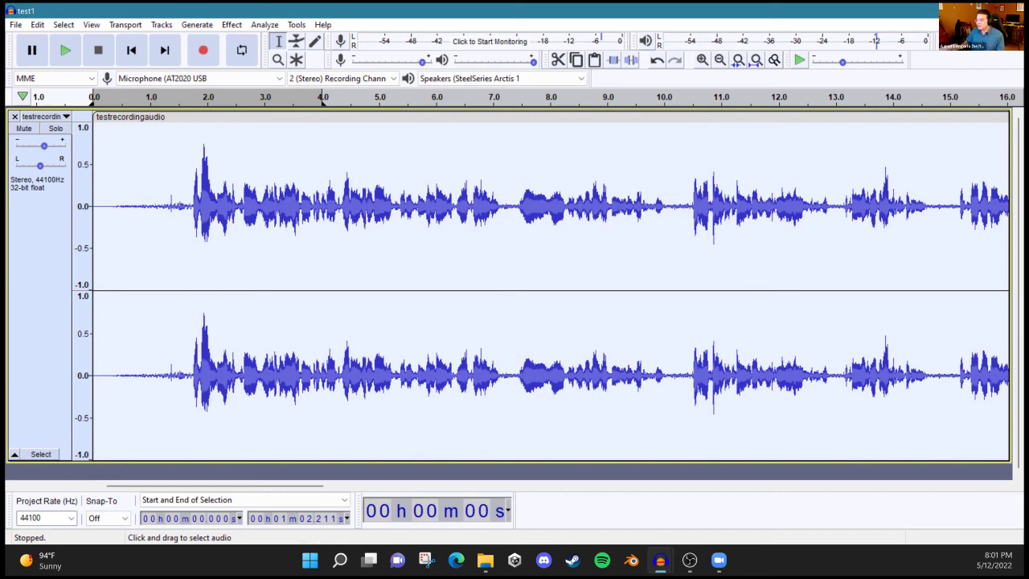
Step: Play the normalized track briefly from about 1.79 s, and undo the Normalize effect, keeping the whole track selected
{"action": "left_click", "coordinate": [195, 221]}
{"action": "key", "text": "space"}
{"action": "key", "text": "space"}
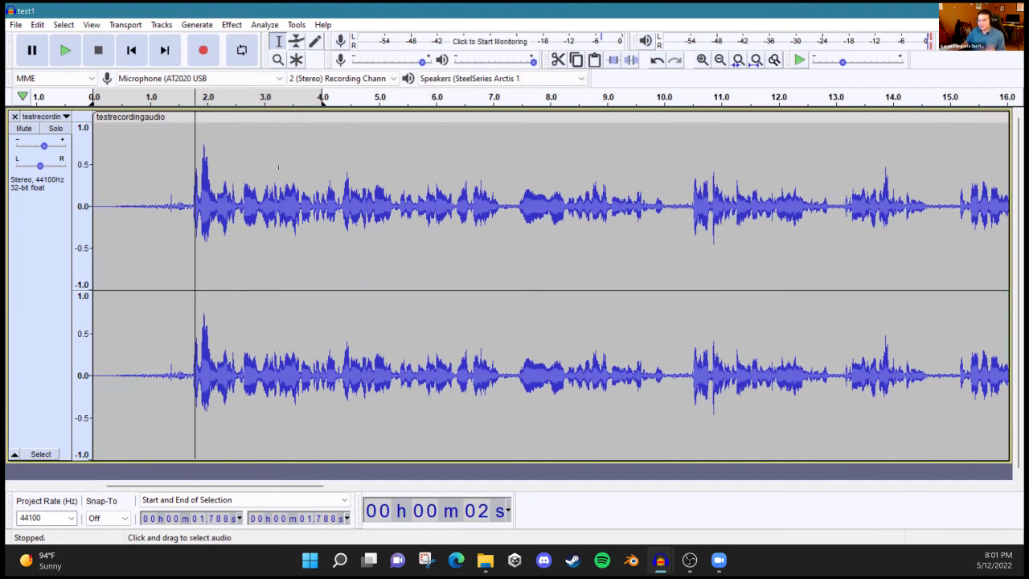
{"action": "key", "text": "space"}
{"action": "key", "text": "space"}
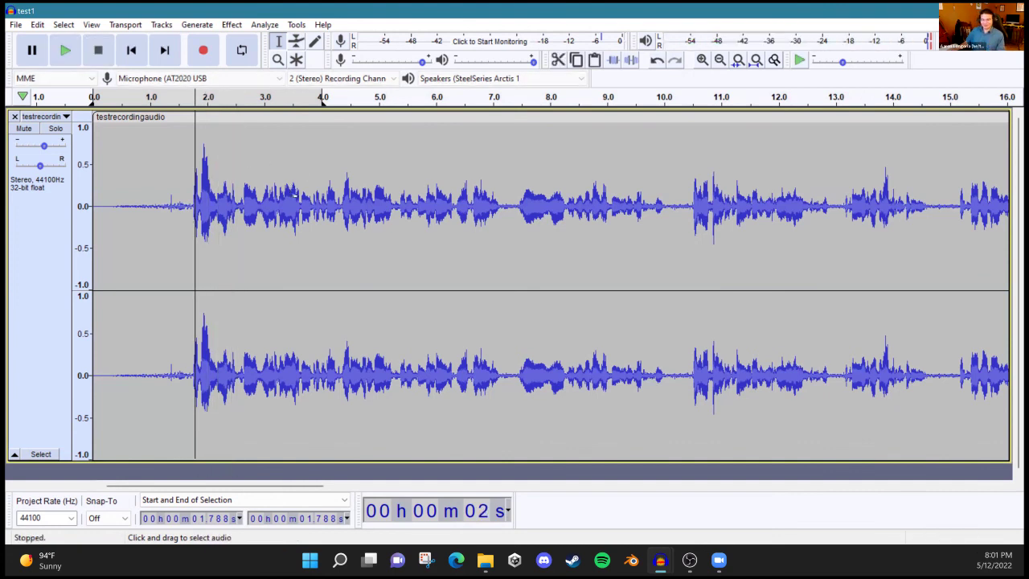
{"action": "key", "text": "ctrl+z"}
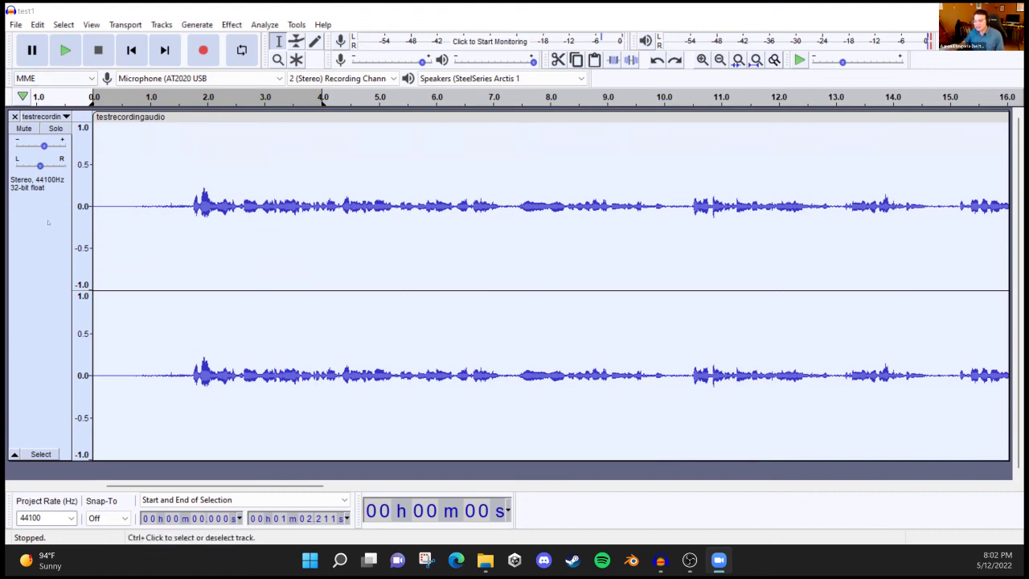
{"action": "left_click", "coordinate": [48, 222]}
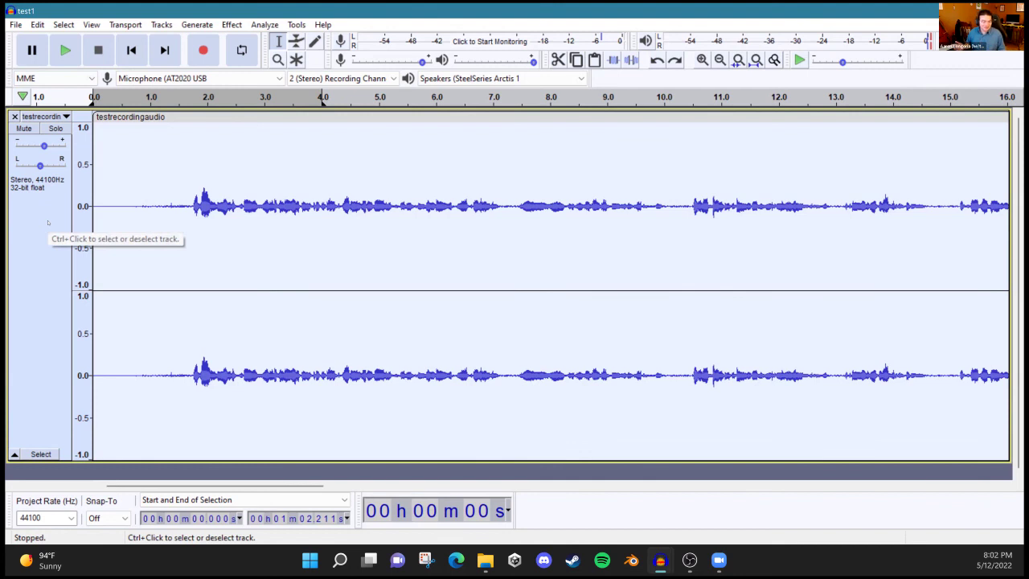